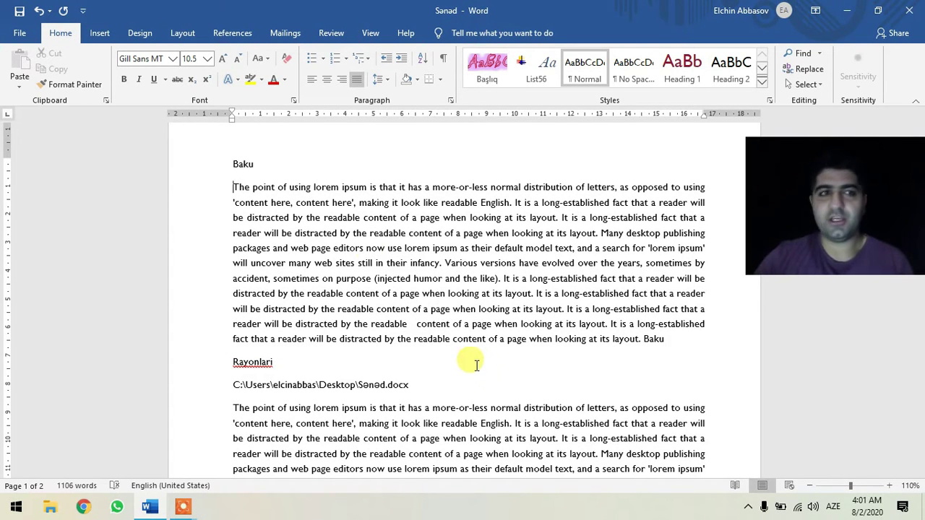
Switch the Sanad document's ribbon to the Insert tab.
{"action": "left_click", "coordinate": [98, 33]}
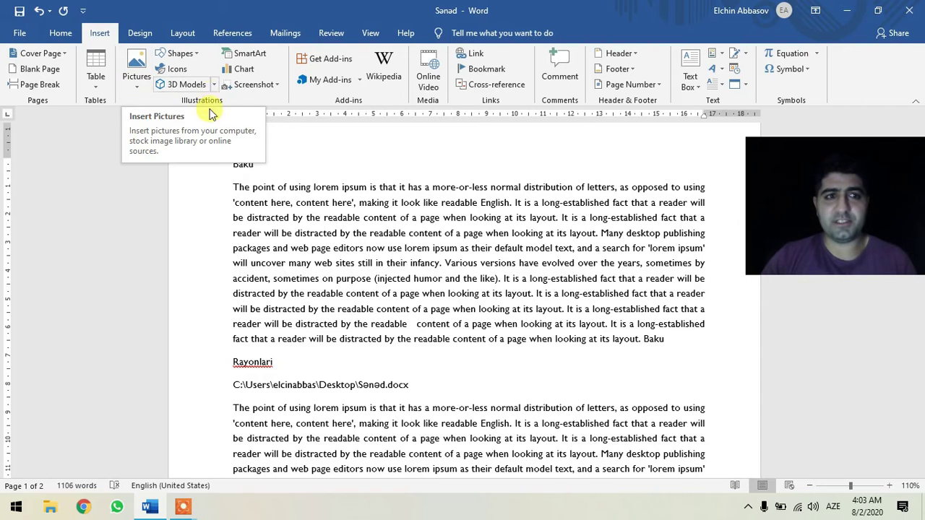
Browse the Pictures source choices and try inserting a picture from this device.
{"action": "left_click", "coordinate": [65, 34]}
{"action": "left_click", "coordinate": [94, 38]}
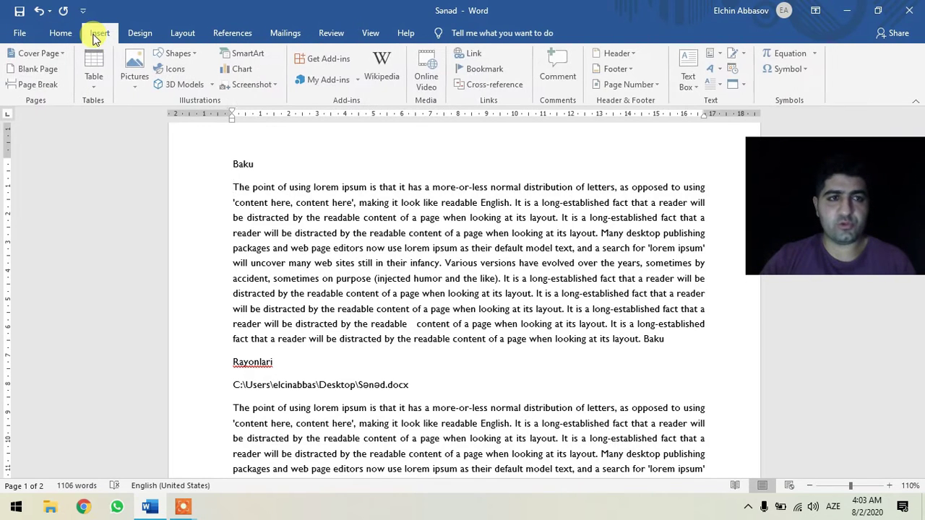
{"action": "left_click", "coordinate": [139, 87]}
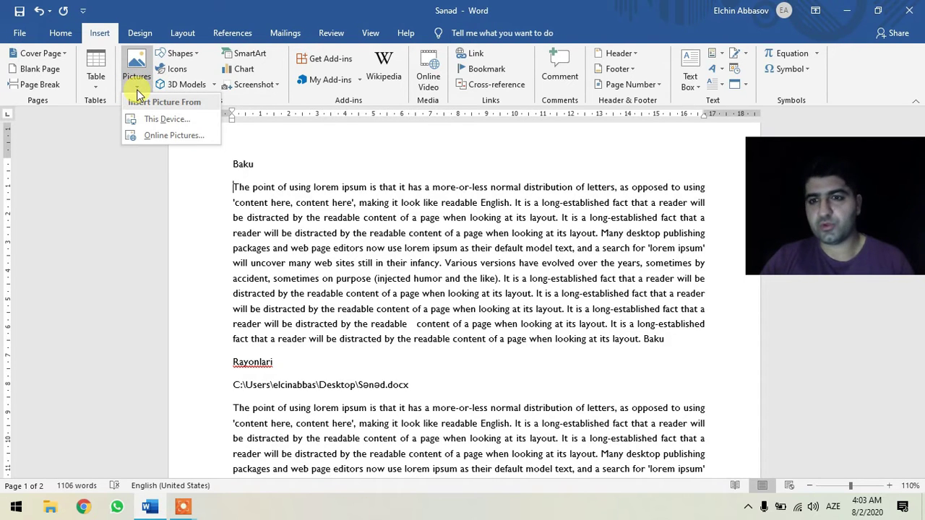
{"action": "left_click", "coordinate": [180, 119]}
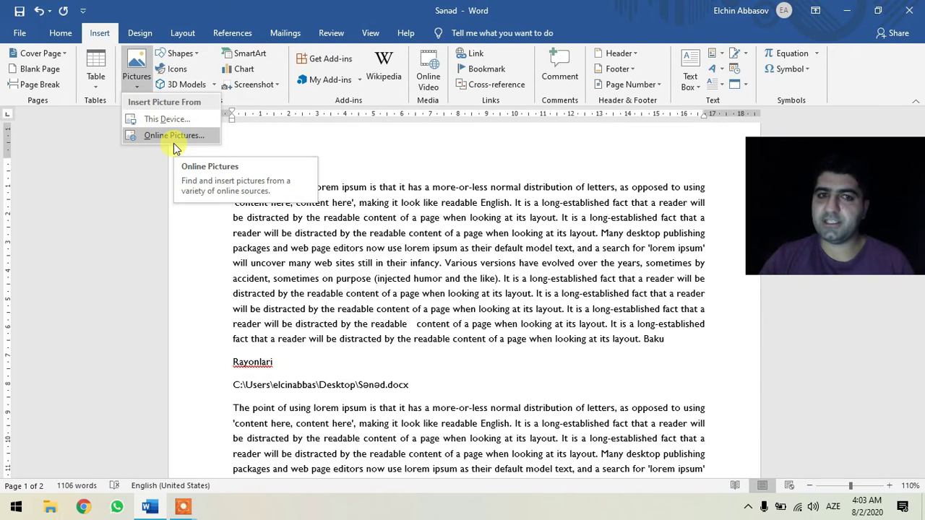
Add an empty line above the Baku heading and open the Insert Picture dialog for this device.
{"action": "left_click", "coordinate": [346, 166]}
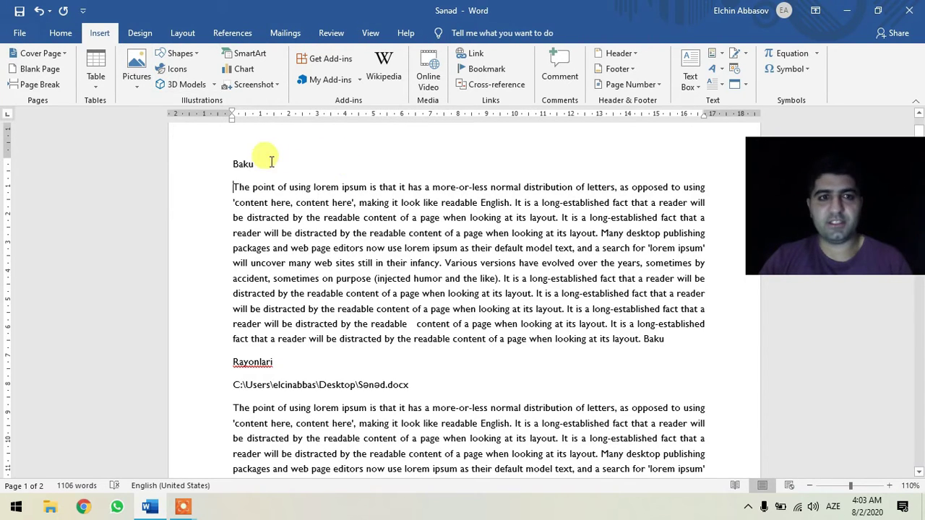
{"action": "left_click_drag", "start_coordinate": [225, 164], "coordinate": [255, 165]}
{"action": "key", "text": "Down"}
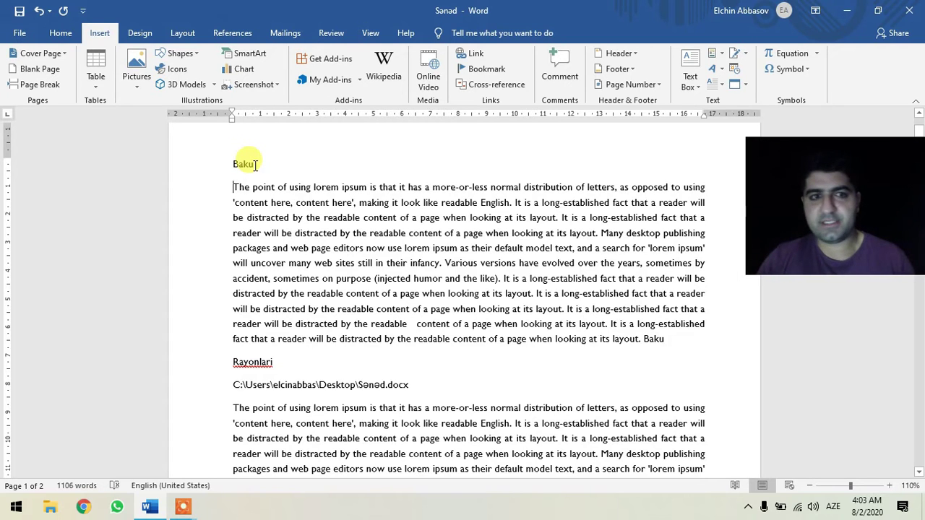
{"action": "scroll", "coordinate": [231, 208], "scroll_direction": "up", "scroll_amount": 1}
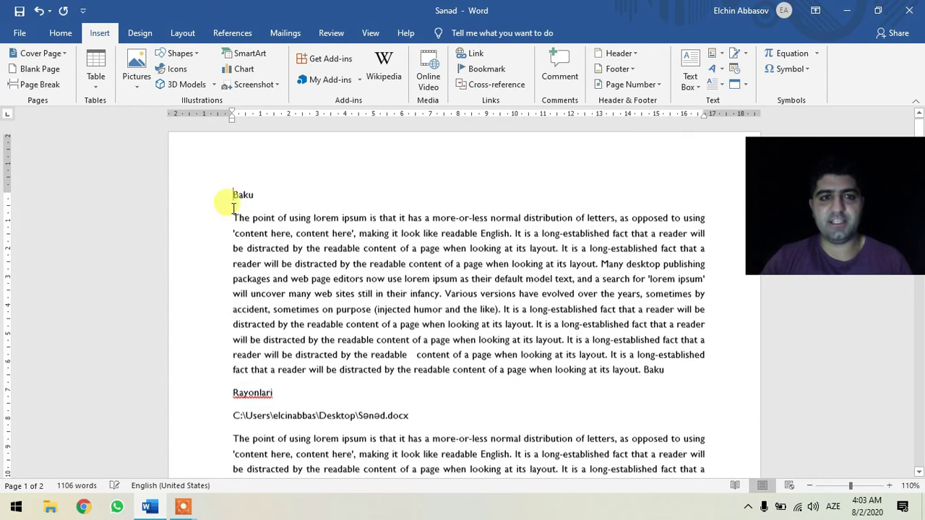
{"action": "key", "text": "Return"}
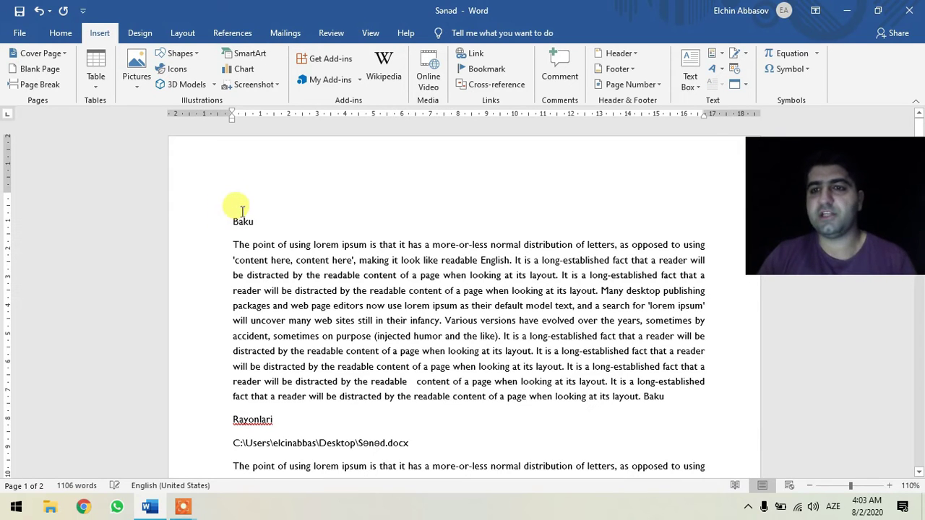
{"action": "left_click", "coordinate": [139, 91]}
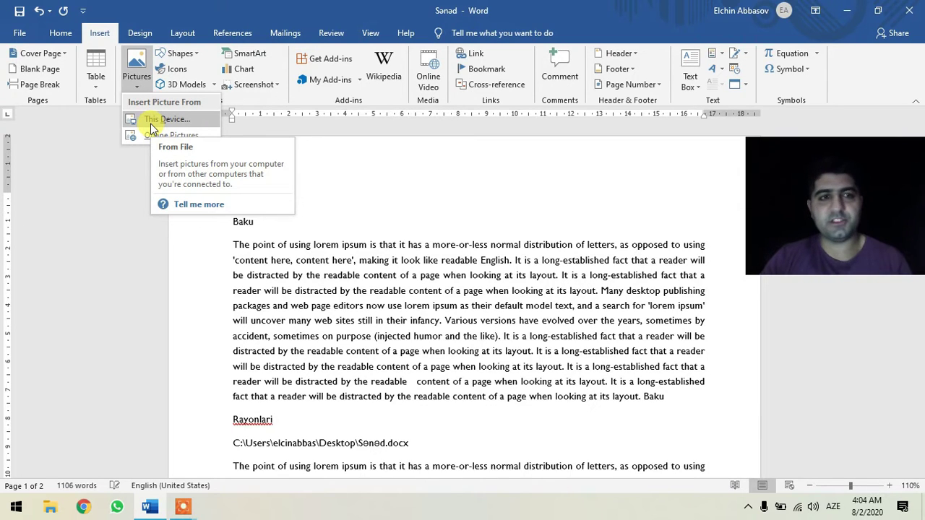
{"action": "left_click", "coordinate": [162, 122]}
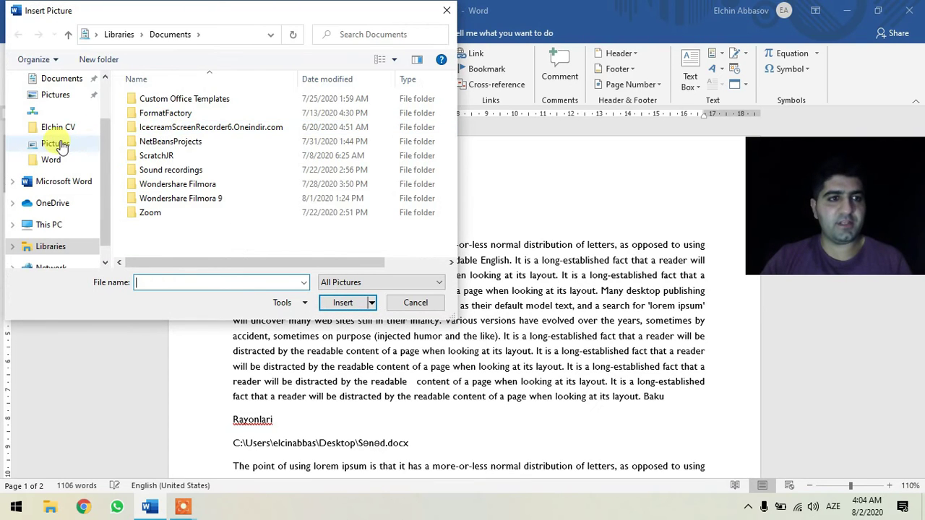
Insert the dede portrait from the Pictures library onto the blank top line and review it.
{"action": "left_click", "coordinate": [58, 144]}
{"action": "left_click", "coordinate": [401, 191]}
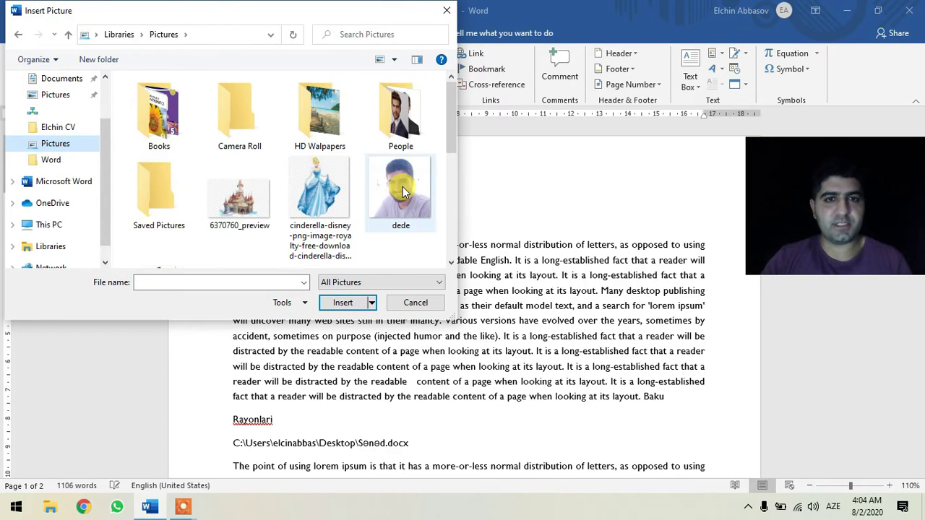
{"action": "left_click", "coordinate": [343, 302]}
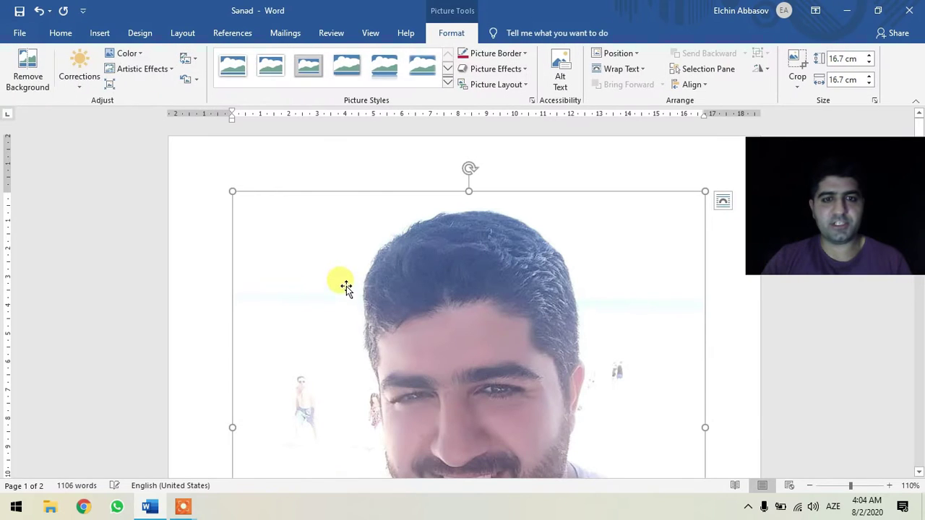
{"action": "scroll", "coordinate": [491, 228], "scroll_direction": "down", "scroll_amount": 1}
{"action": "scroll", "coordinate": [484, 227], "scroll_direction": "down", "scroll_amount": 7}
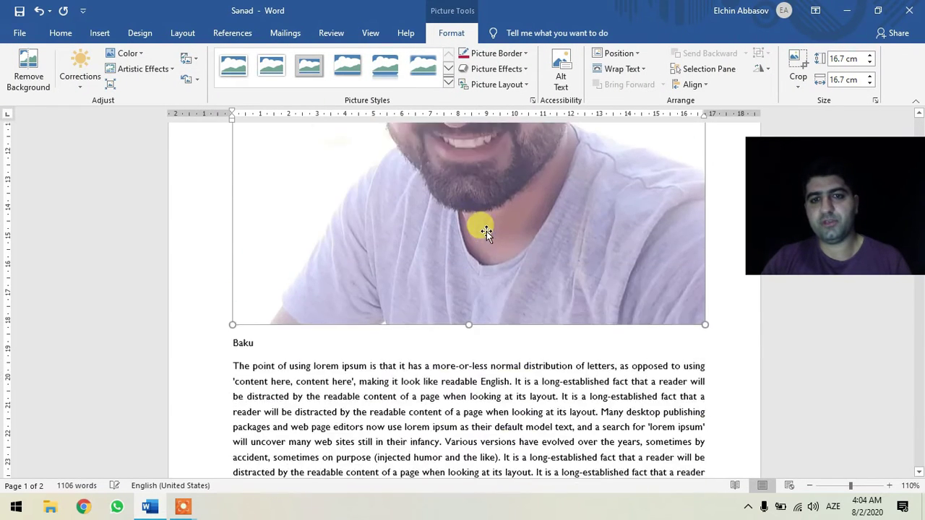
{"action": "scroll", "coordinate": [542, 296], "scroll_direction": "down", "scroll_amount": 1}
{"action": "scroll", "coordinate": [496, 330], "scroll_direction": "up", "scroll_amount": 1}
{"action": "scroll", "coordinate": [495, 333], "scroll_direction": "up", "scroll_amount": 5}
{"action": "scroll", "coordinate": [495, 333], "scroll_direction": "up", "scroll_amount": 2}
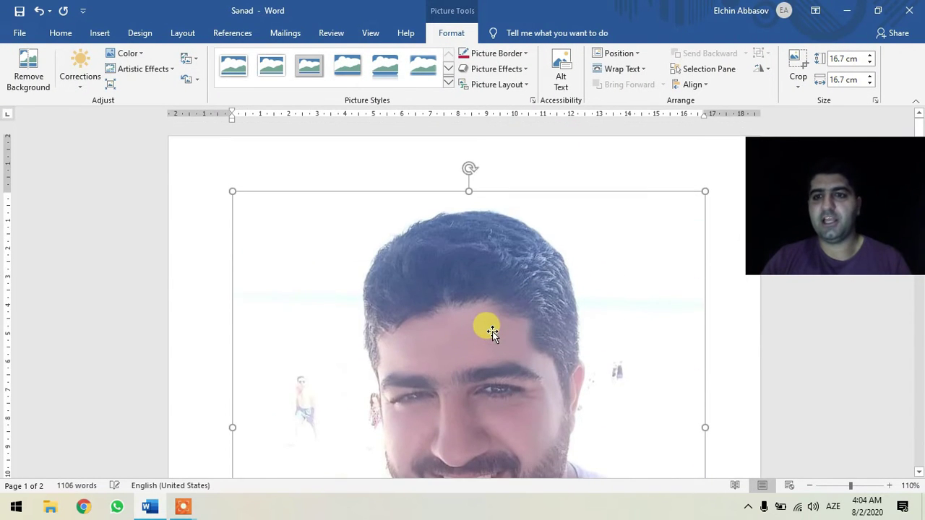
{"action": "scroll", "coordinate": [486, 324], "scroll_direction": "down", "scroll_amount": 1}
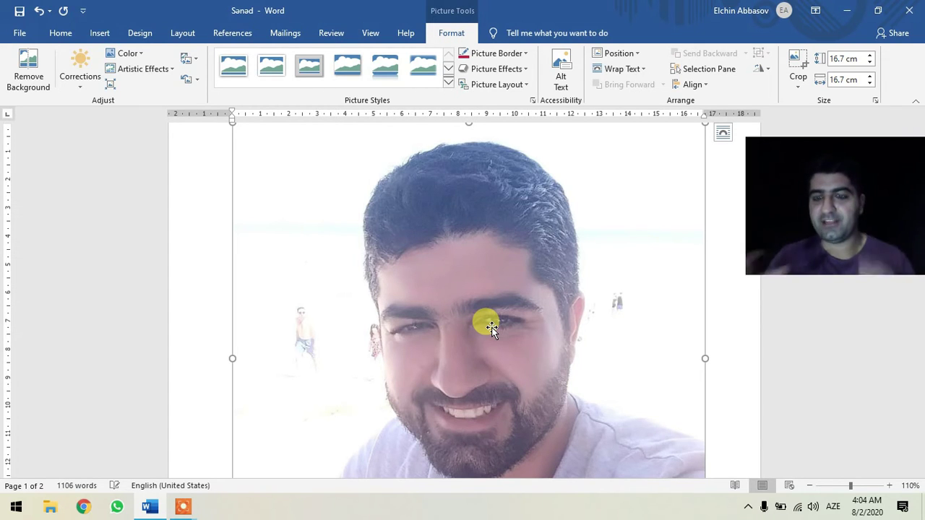
{"action": "left_click", "coordinate": [748, 506]}
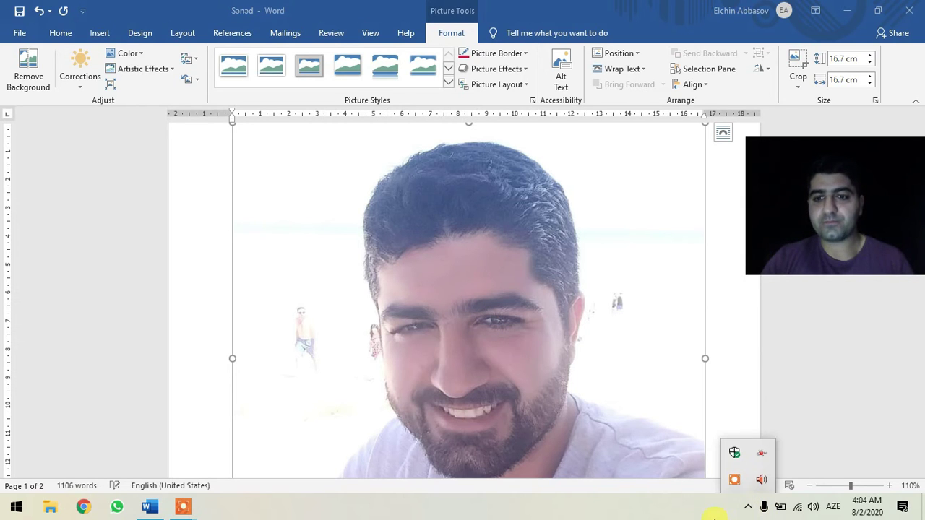
{"action": "left_click", "coordinate": [534, 312]}
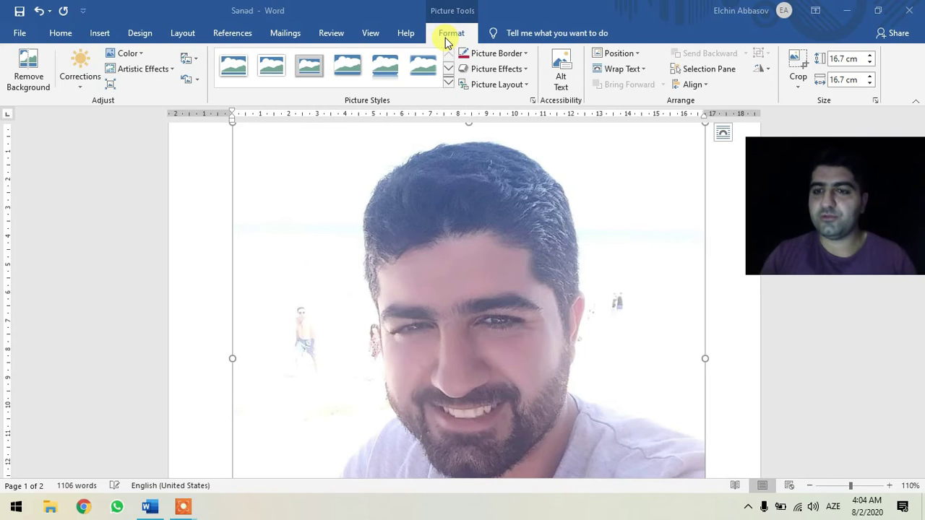
{"action": "scroll", "coordinate": [270, 262], "scroll_direction": "down", "scroll_amount": 1}
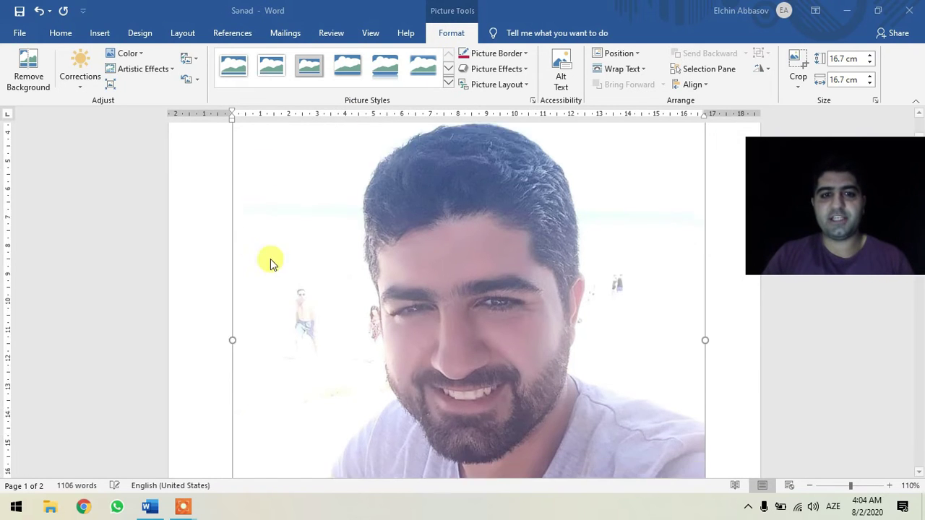
Select the inserted dede photo and show its picture formatting options.
{"action": "scroll", "coordinate": [351, 382], "scroll_direction": "down", "scroll_amount": 5}
{"action": "left_click", "coordinate": [352, 359]}
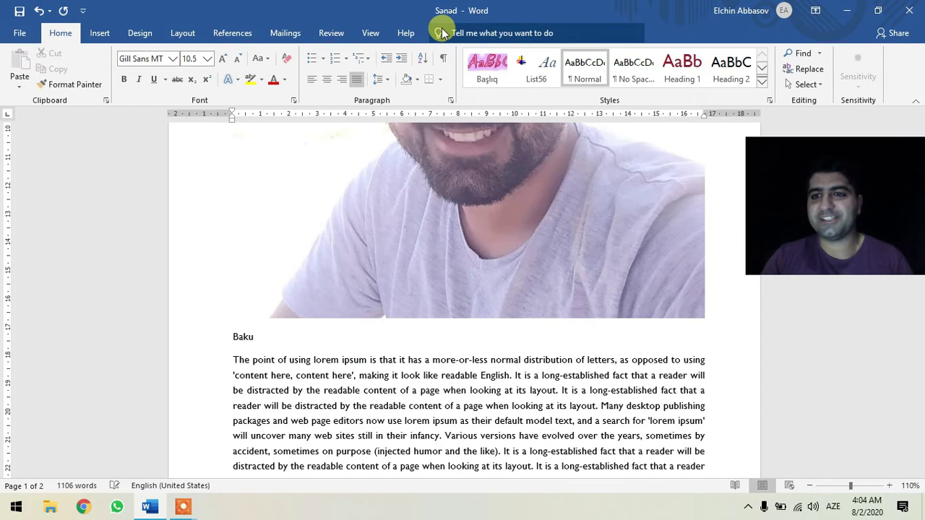
{"action": "left_click", "coordinate": [370, 244]}
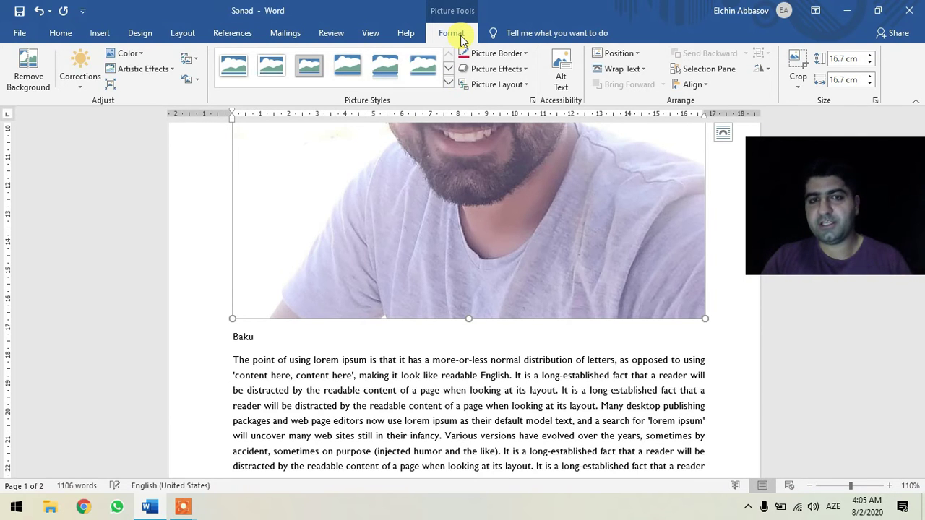
{"action": "scroll", "coordinate": [458, 33], "scroll_direction": "up", "scroll_amount": 2}
{"action": "scroll", "coordinate": [458, 32], "scroll_direction": "down", "scroll_amount": 2}
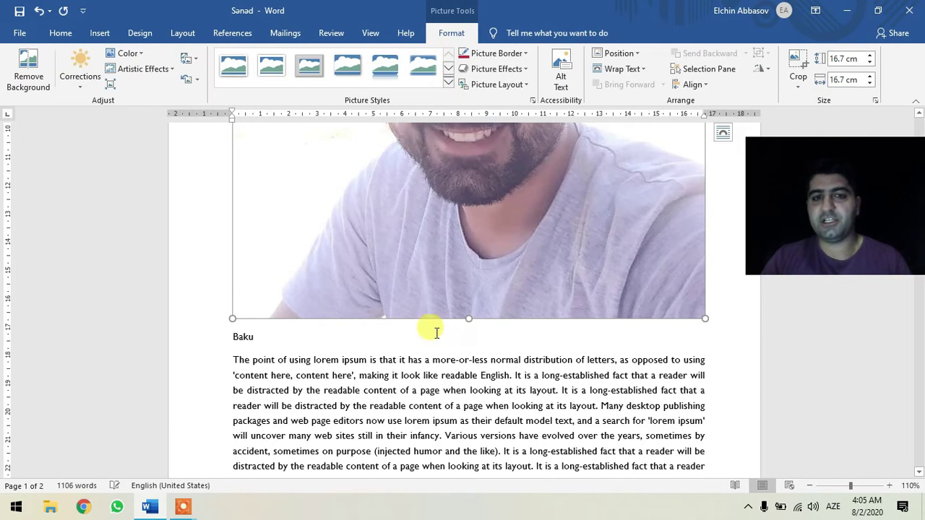
{"action": "left_click", "coordinate": [425, 359]}
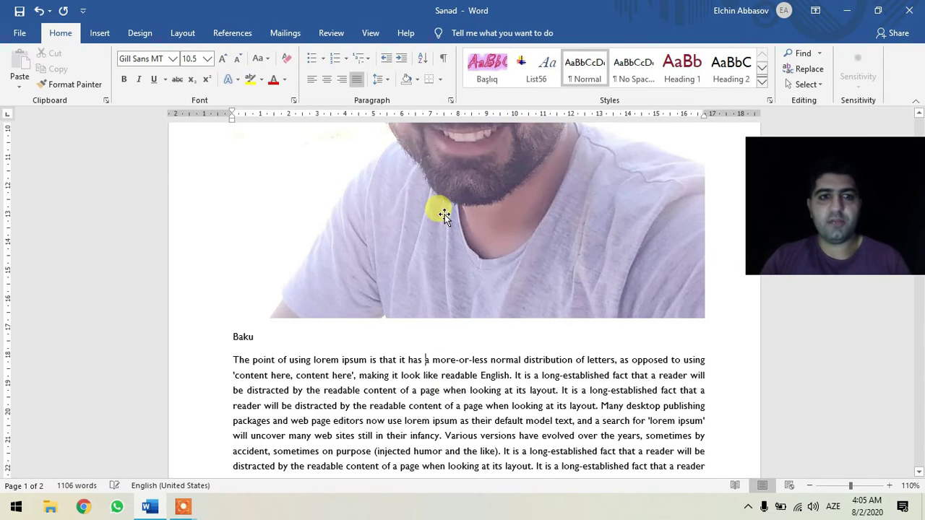
{"action": "scroll", "coordinate": [444, 215], "scroll_direction": "up", "scroll_amount": 3}
{"action": "scroll", "coordinate": [451, 212], "scroll_direction": "up", "scroll_amount": 2}
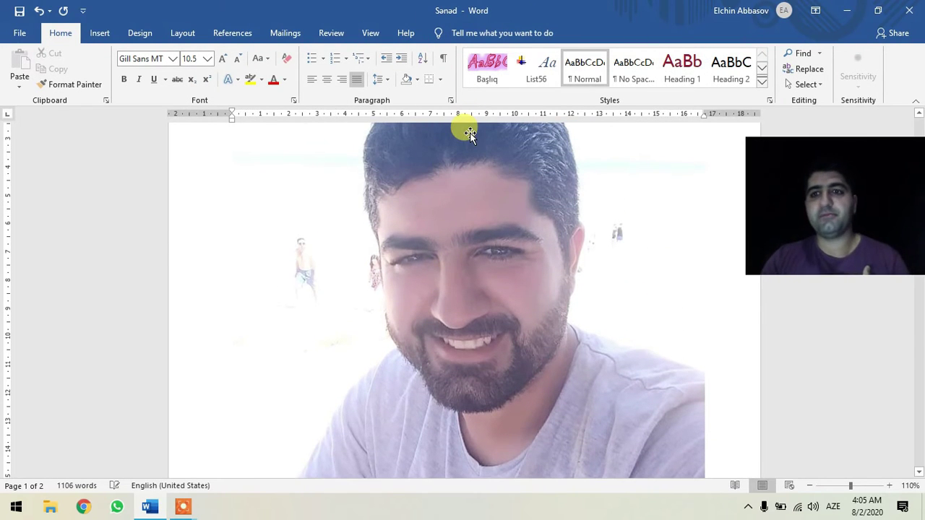
{"action": "left_click", "coordinate": [454, 217]}
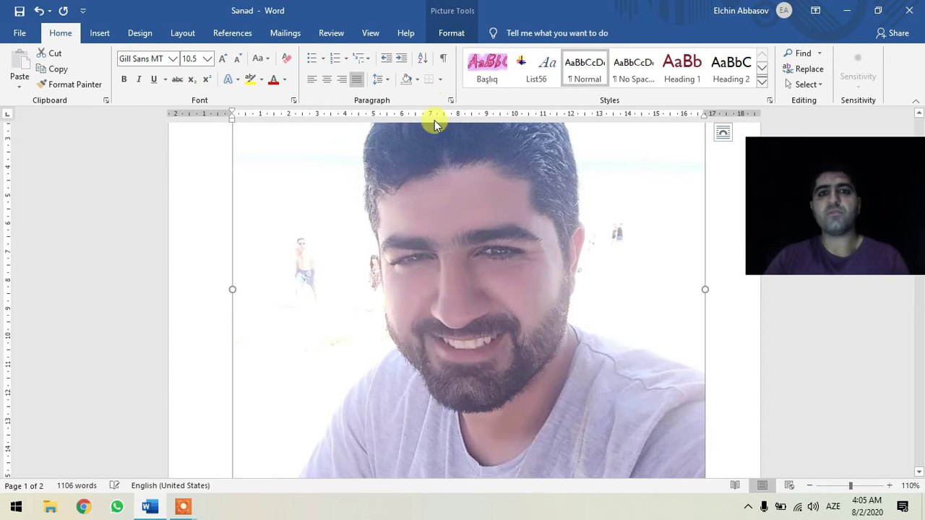
{"action": "left_click", "coordinate": [450, 33]}
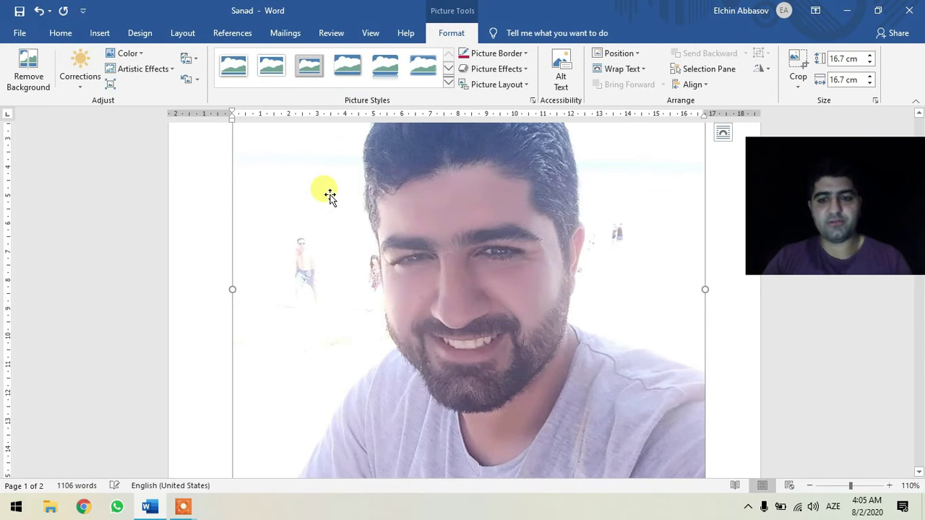
Undo the dede photo insertion, briefly redo it, then undo it again.
{"action": "key", "text": "ctrl+z"}
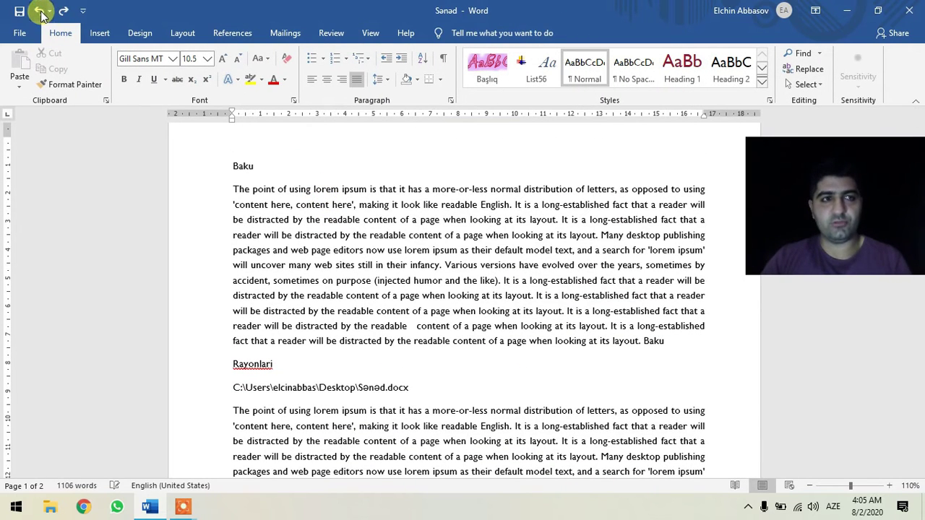
{"action": "left_click", "coordinate": [64, 10]}
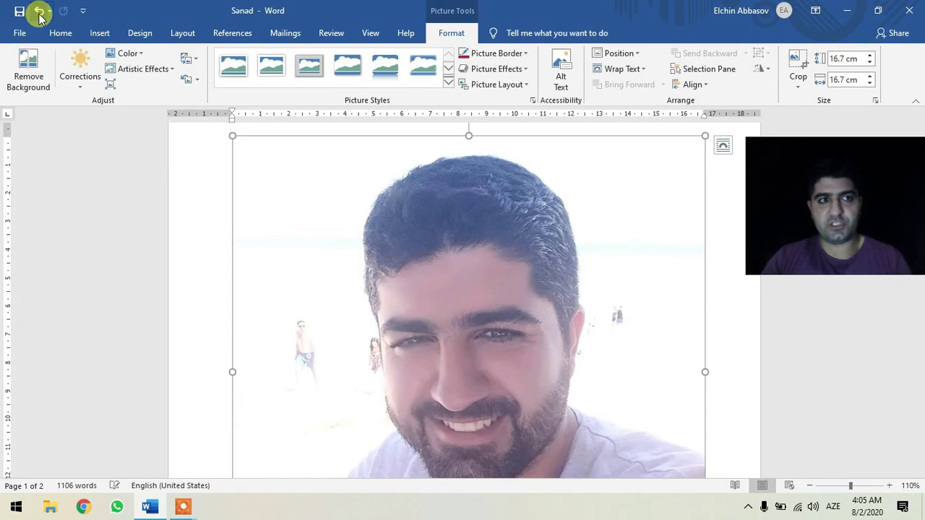
{"action": "left_click", "coordinate": [40, 13]}
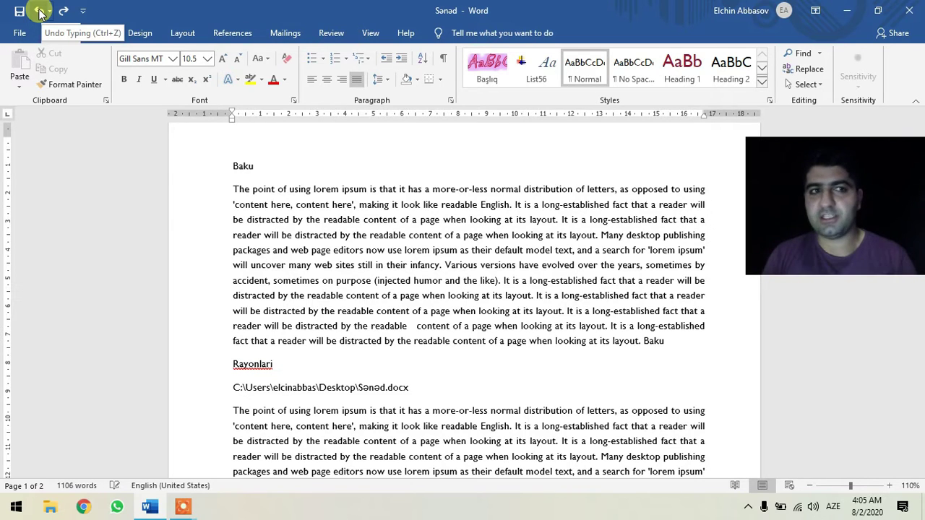
{"action": "left_click", "coordinate": [40, 11]}
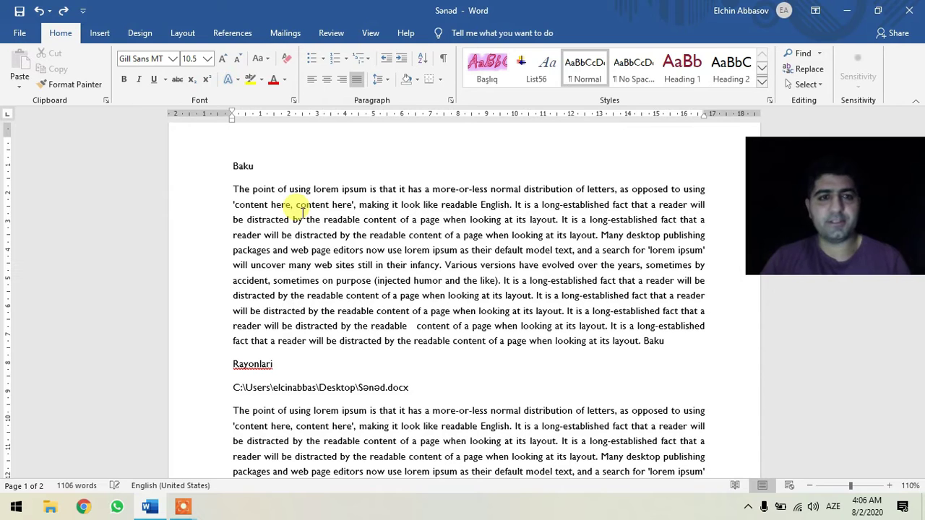
Search Online Pictures for 'man'.
{"action": "left_click", "coordinate": [99, 33]}
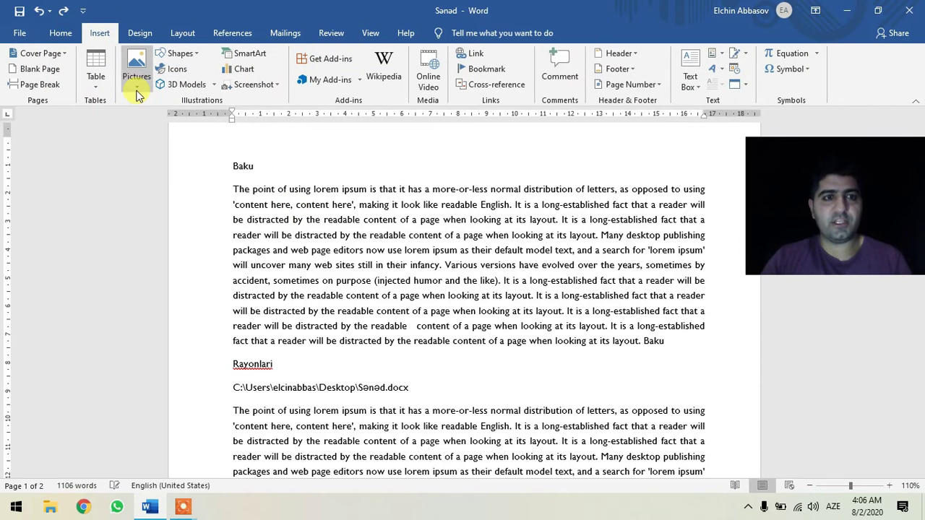
{"action": "left_click", "coordinate": [137, 87]}
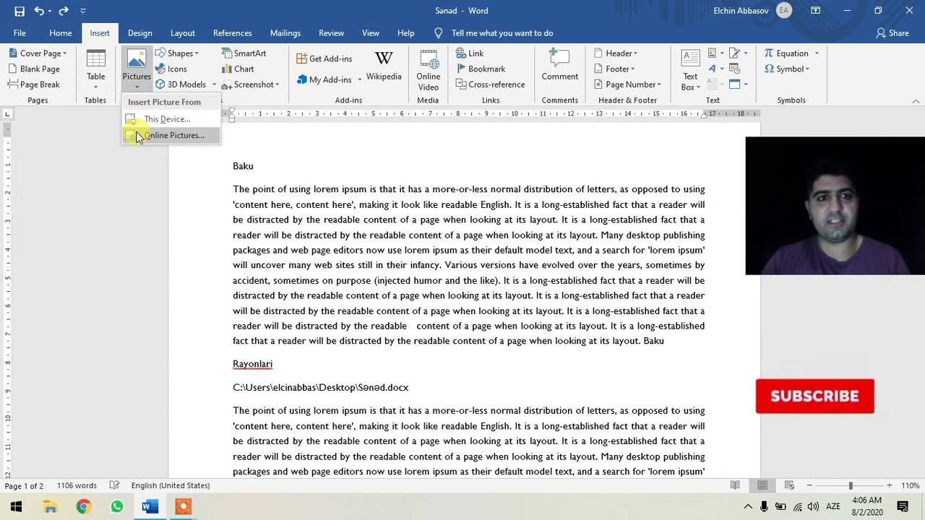
{"action": "left_click", "coordinate": [162, 135]}
{"action": "type", "text": "man"}
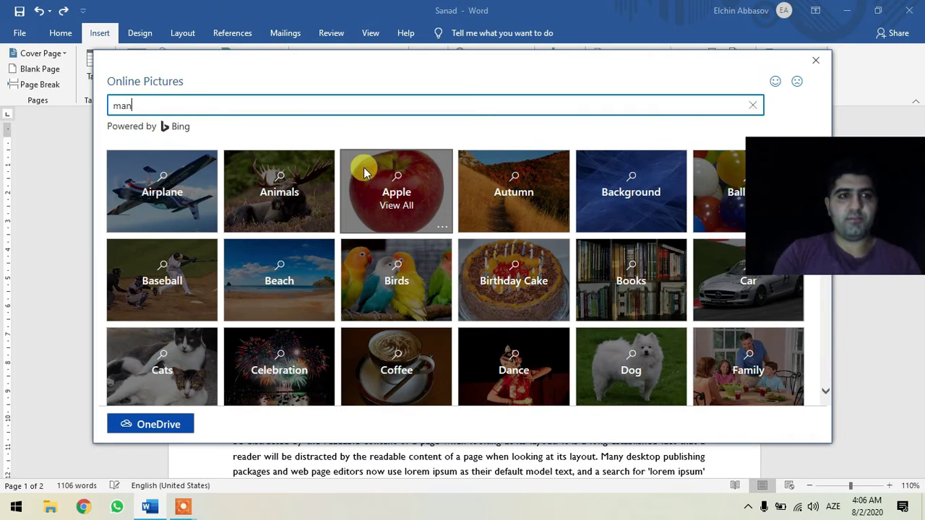
{"action": "key", "text": "Return"}
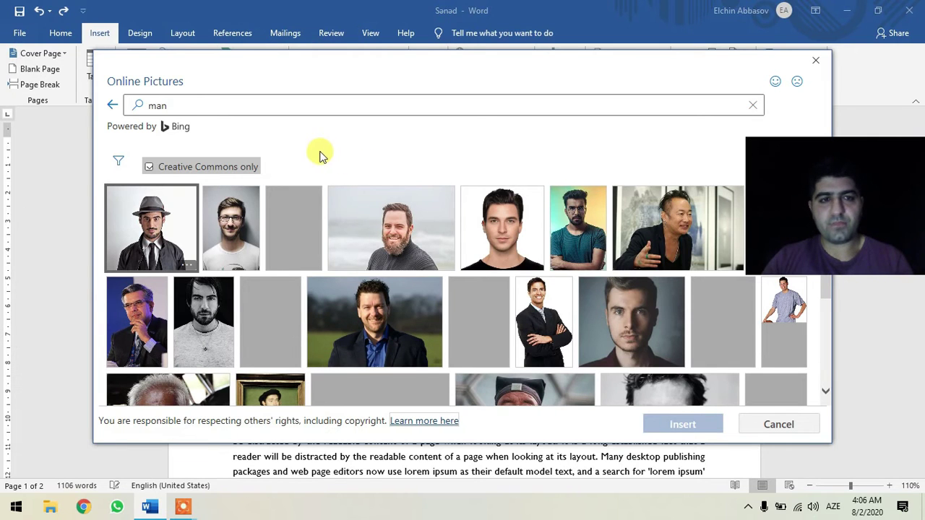
Choose the black-and-white older man's portrait, insert it, and select it with its caption.
{"action": "scroll", "coordinate": [564, 289], "scroll_direction": "down", "scroll_amount": 2}
{"action": "scroll", "coordinate": [566, 297], "scroll_direction": "down", "scroll_amount": 1}
{"action": "scroll", "coordinate": [566, 297], "scroll_direction": "up", "scroll_amount": 1}
{"action": "scroll", "coordinate": [474, 320], "scroll_direction": "up", "scroll_amount": 2}
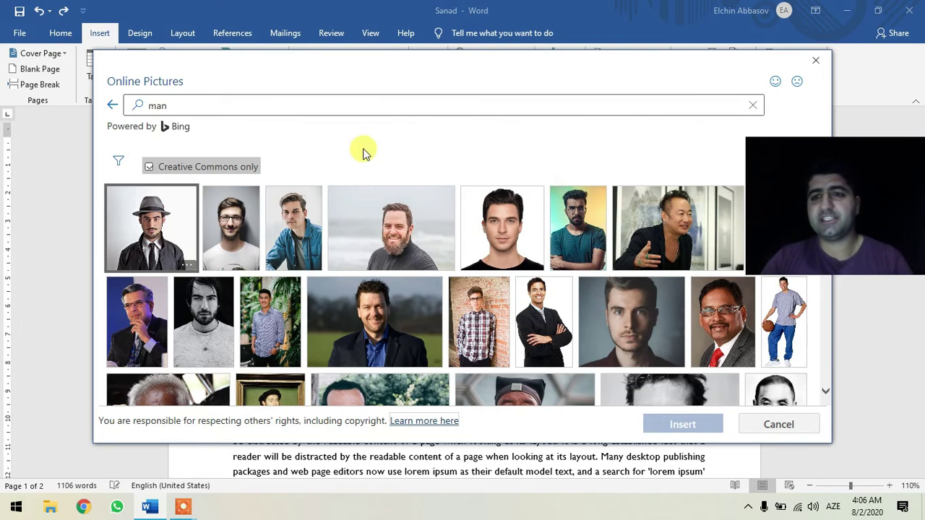
{"action": "scroll", "coordinate": [456, 188], "scroll_direction": "down", "scroll_amount": 1}
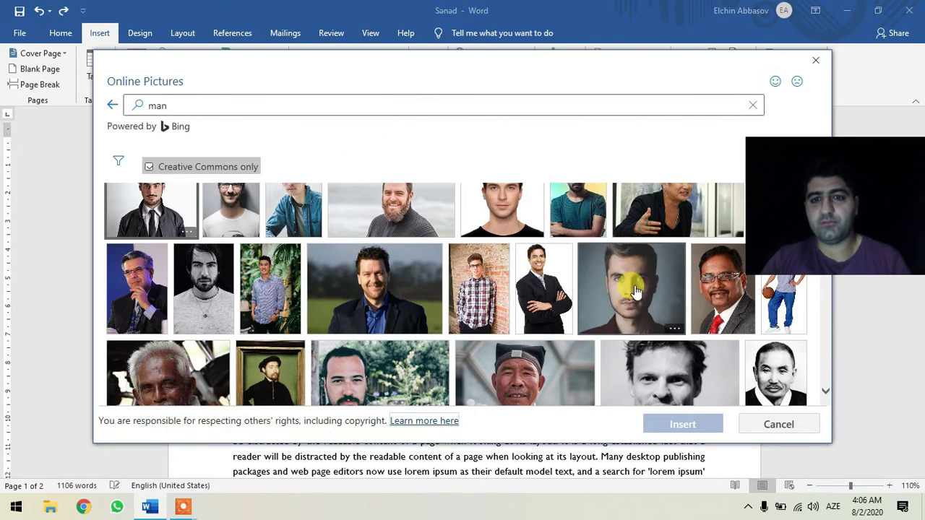
{"action": "scroll", "coordinate": [629, 289], "scroll_direction": "down", "scroll_amount": 2}
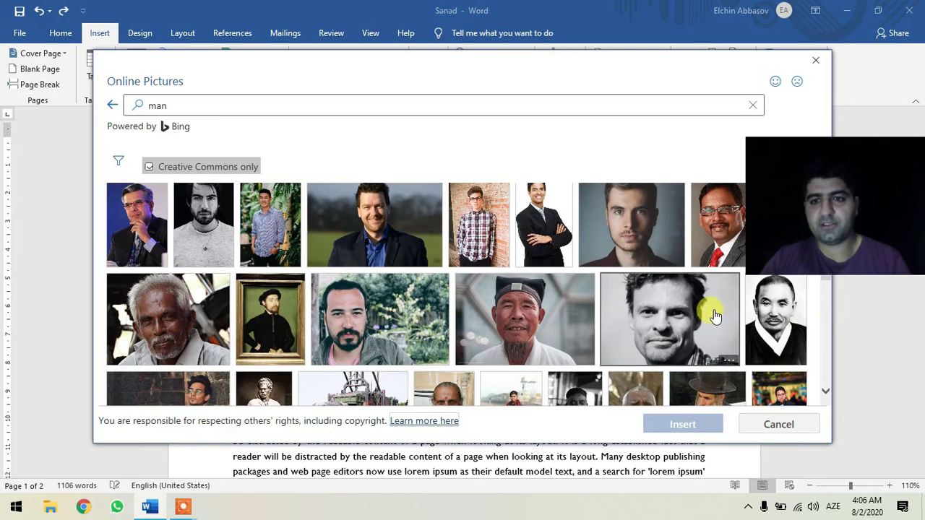
{"action": "left_click", "coordinate": [785, 313]}
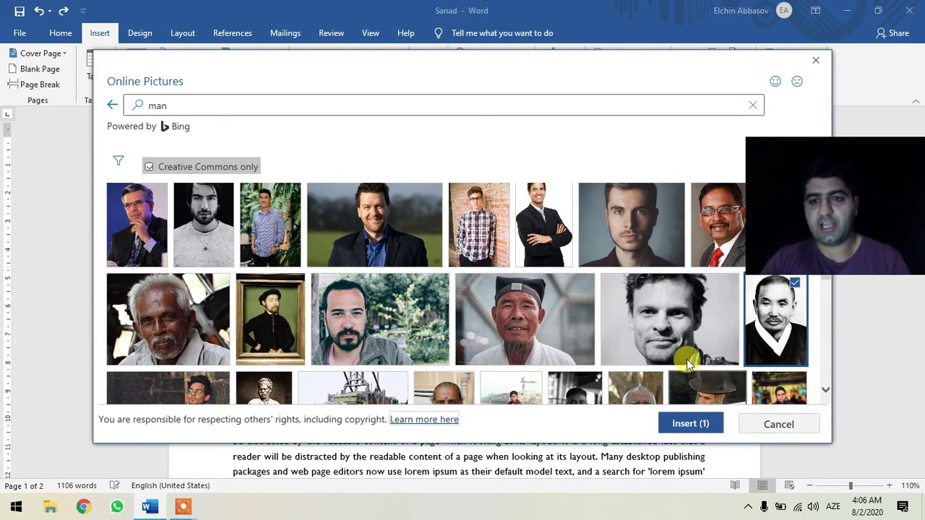
{"action": "left_click", "coordinate": [685, 323]}
{"action": "left_click", "coordinate": [686, 314]}
{"action": "left_click", "coordinate": [691, 426]}
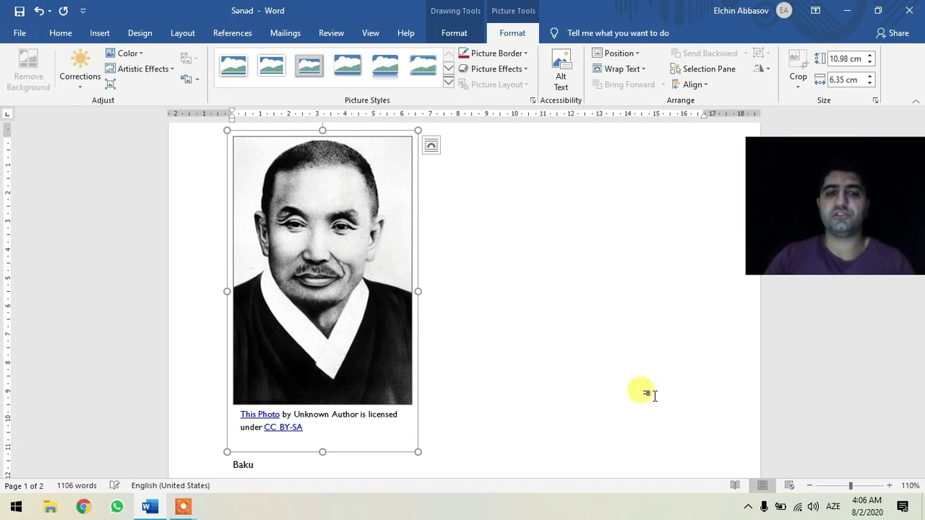
{"action": "left_click", "coordinate": [498, 340]}
Delete the CC BY-SA licence caption under the man's portrait and reselect the photo.
{"action": "left_click", "coordinate": [314, 427]}
{"action": "left_click", "coordinate": [307, 428]}
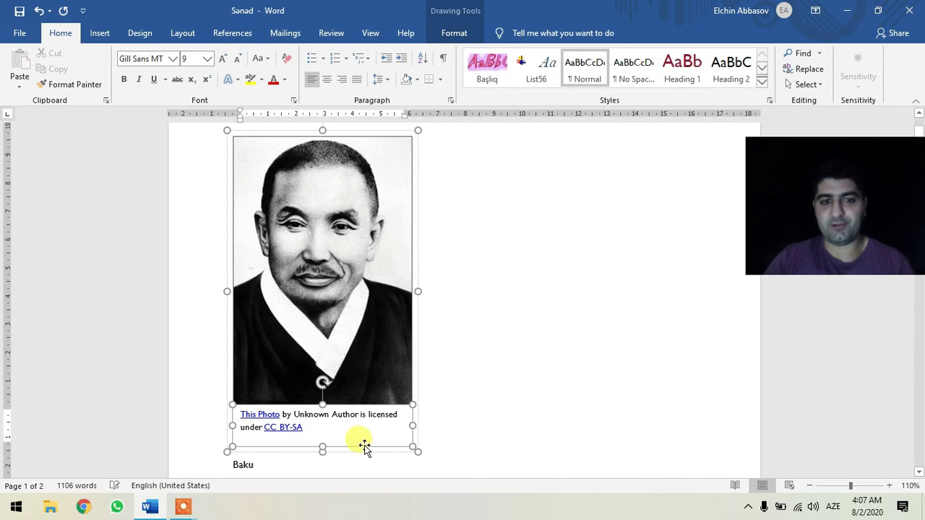
{"action": "key", "text": "Delete"}
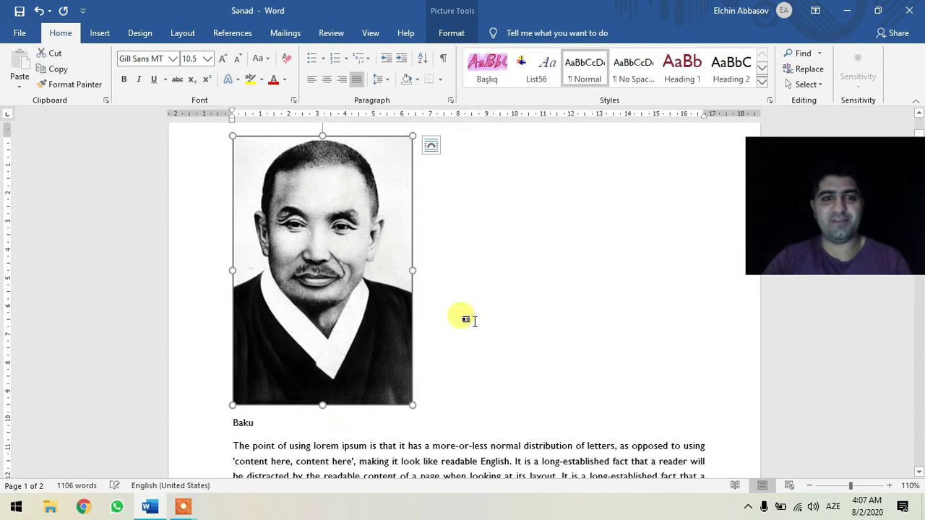
{"action": "left_click", "coordinate": [474, 320]}
{"action": "left_click", "coordinate": [360, 199]}
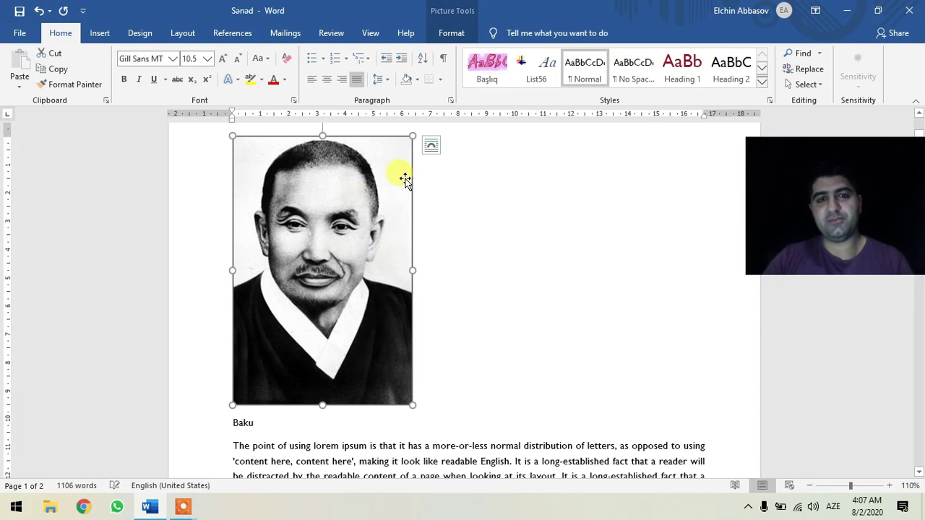
{"action": "left_click", "coordinate": [453, 33]}
{"action": "left_click", "coordinate": [479, 211]}
{"action": "left_click", "coordinate": [380, 208]}
{"action": "left_click", "coordinate": [448, 211]}
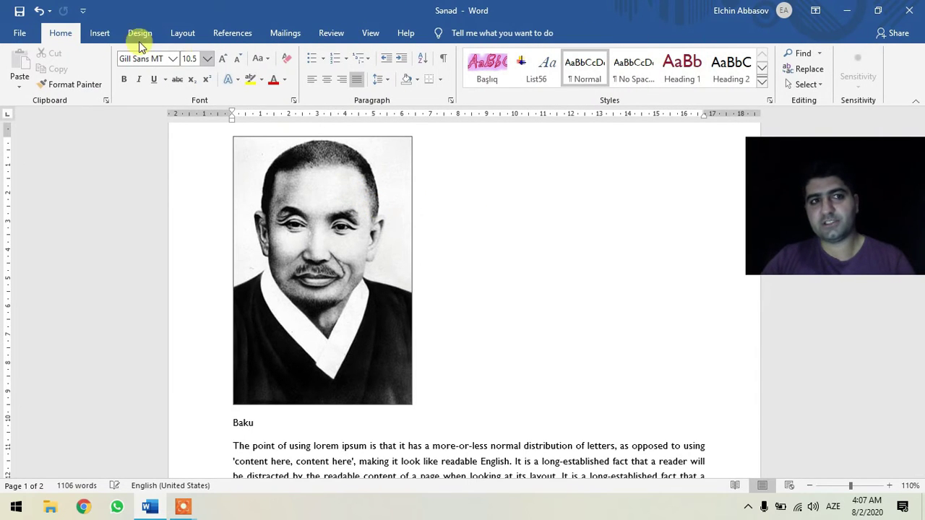
{"action": "left_click", "coordinate": [97, 31]}
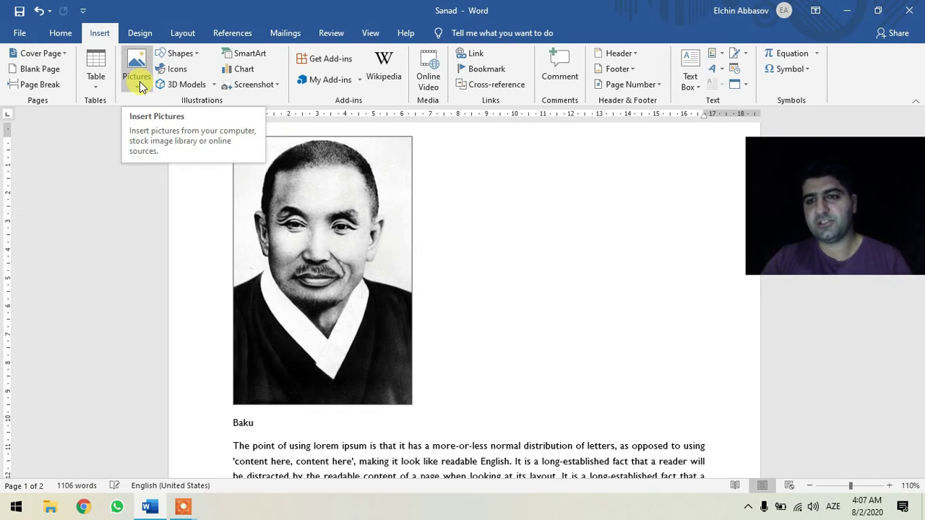
{"action": "left_click", "coordinate": [277, 218]}
Delete the man's portrait, search Online Pictures for 'panda png' and pick the cartoon panda.
{"action": "key", "text": "Delete"}
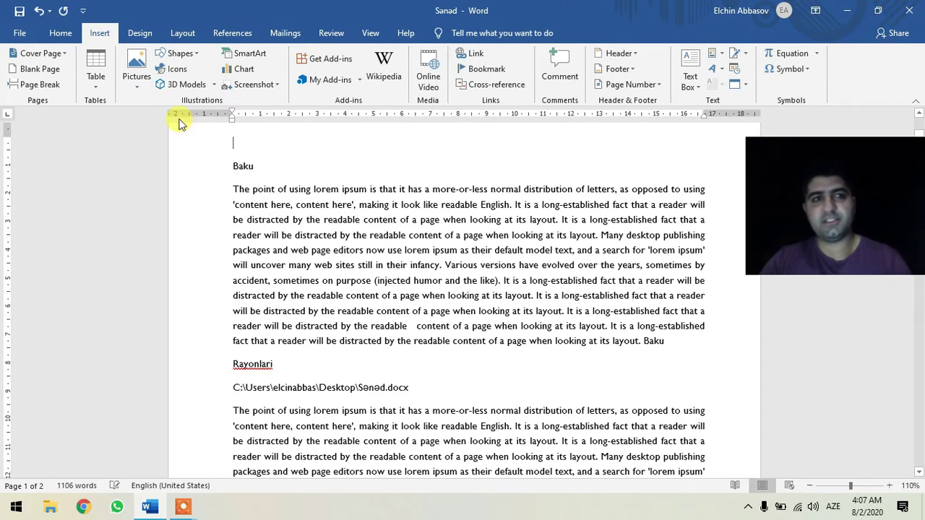
{"action": "left_click", "coordinate": [137, 76]}
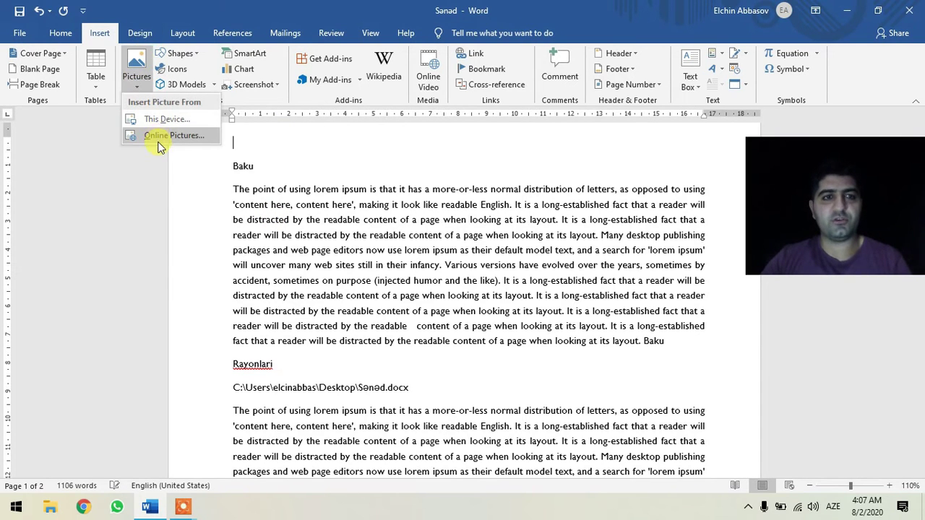
{"action": "left_click", "coordinate": [159, 137]}
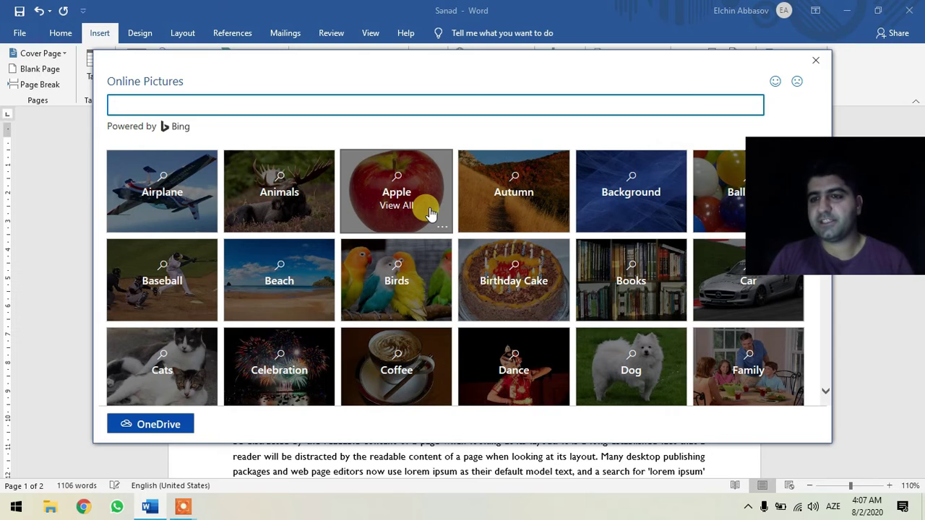
{"action": "type", "text": "panda"}
{"action": "key", "text": "Return"}
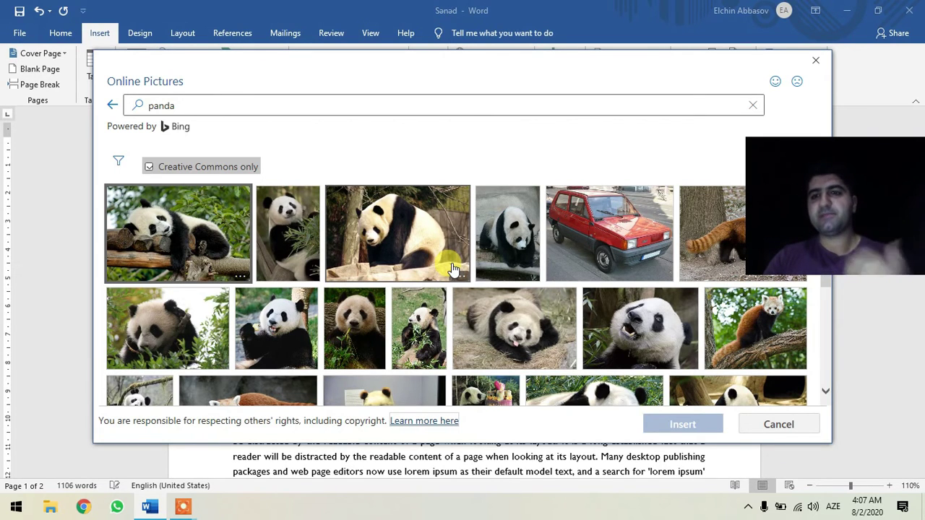
{"action": "left_click", "coordinate": [249, 101]}
{"action": "type", "text": "png"}
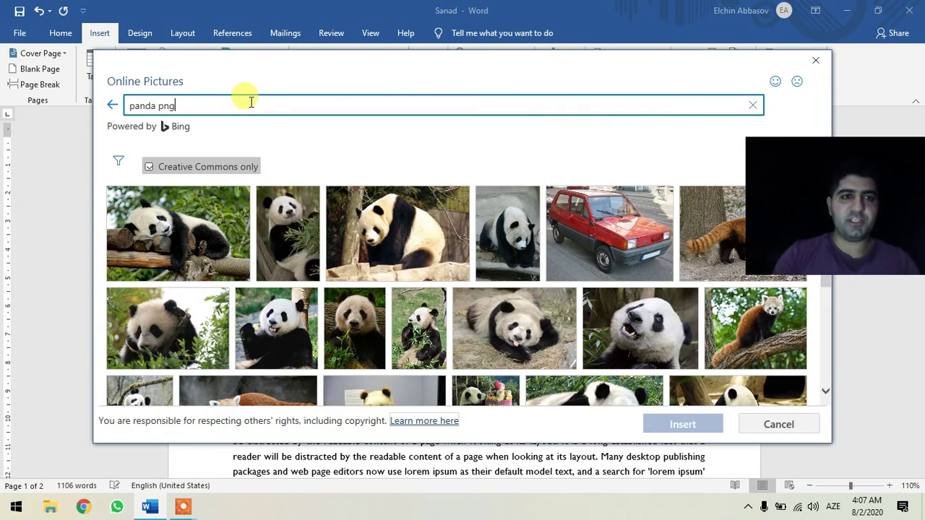
{"action": "key", "text": "Return"}
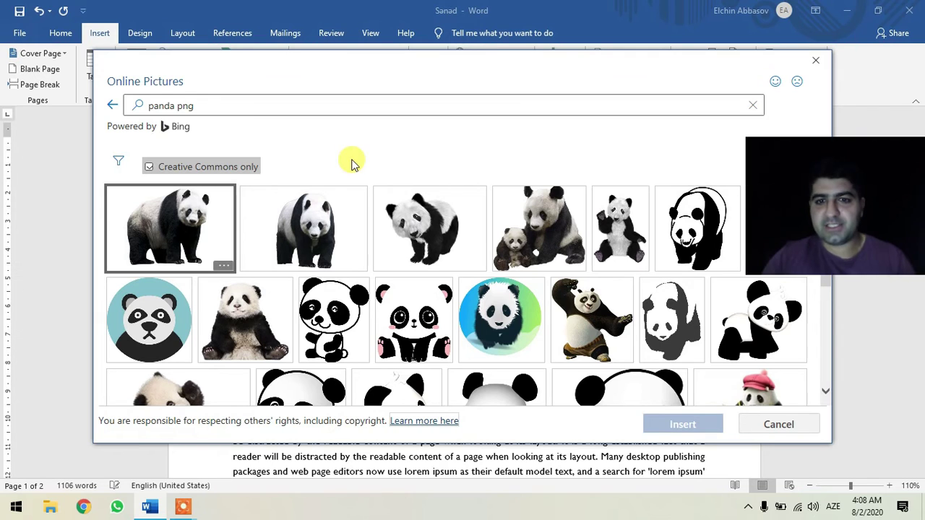
{"action": "left_click", "coordinate": [609, 354]}
Insert the cartoon panda and select the CC BY-NC credit caption beneath it.
{"action": "left_click", "coordinate": [691, 424]}
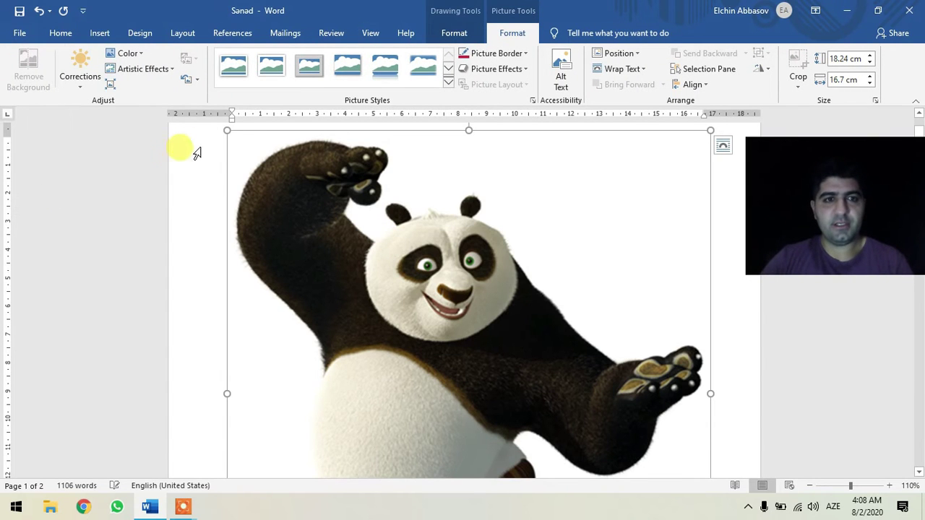
{"action": "scroll", "coordinate": [535, 246], "scroll_direction": "down", "scroll_amount": 1}
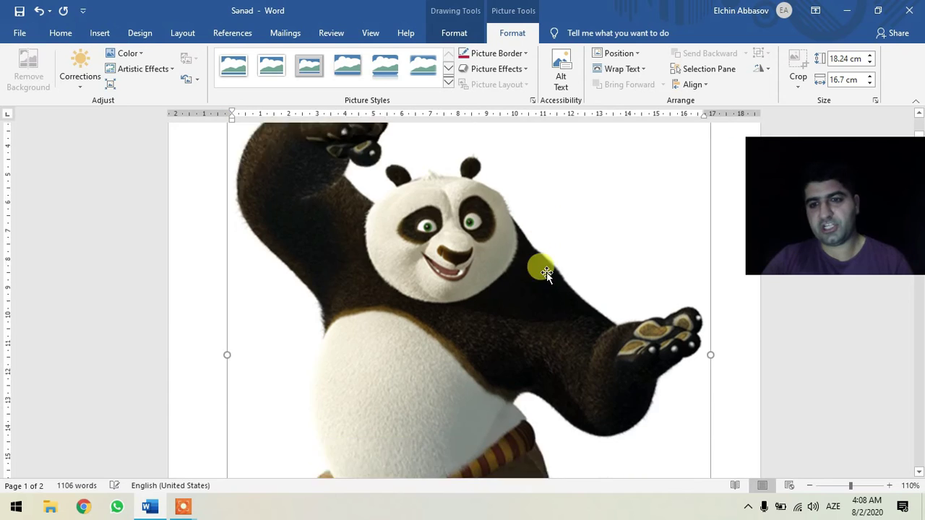
{"action": "scroll", "coordinate": [542, 272], "scroll_direction": "down", "scroll_amount": 5}
{"action": "scroll", "coordinate": [549, 304], "scroll_direction": "down", "scroll_amount": 2}
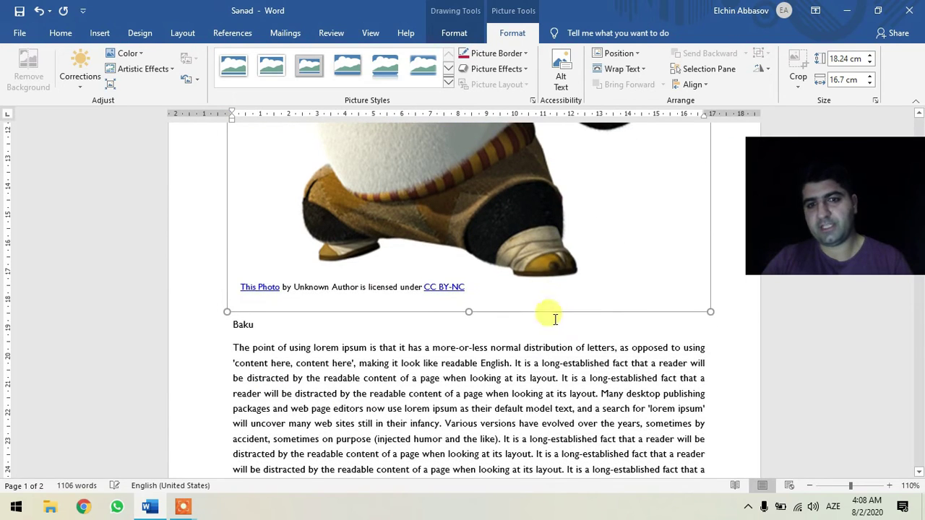
{"action": "left_click", "coordinate": [664, 272]}
{"action": "left_click", "coordinate": [492, 307]}
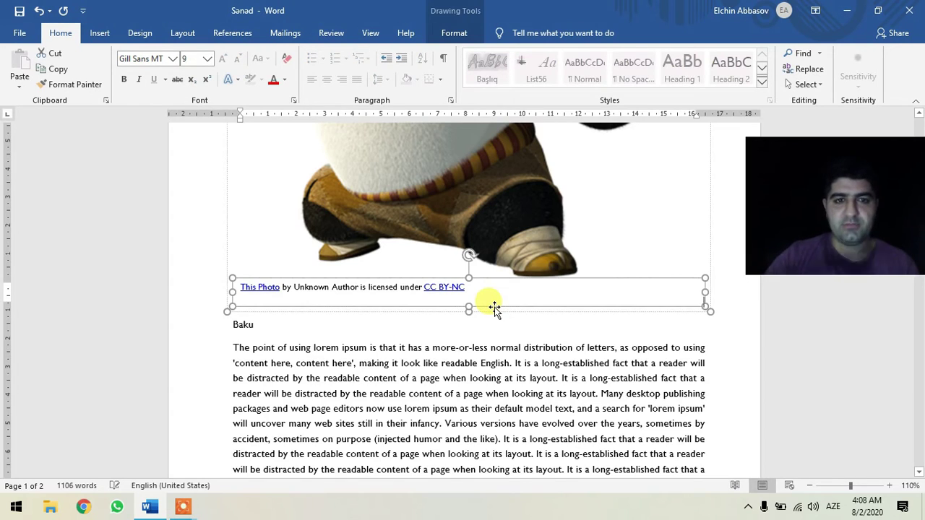
Remove the panda's credit caption and shrink the panda with several corner-handle drags.
{"action": "key", "text": "Escape"}
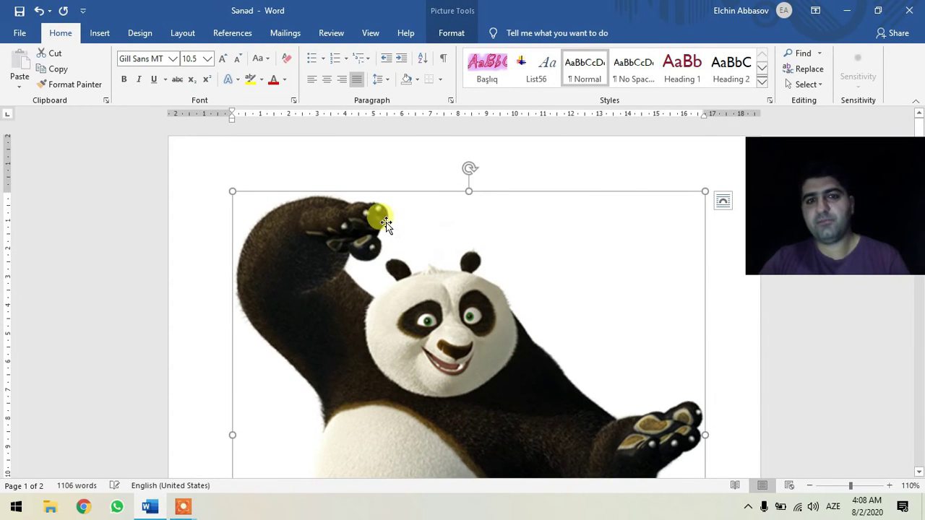
{"action": "scroll", "coordinate": [386, 225], "scroll_direction": "down", "scroll_amount": 3}
{"action": "scroll", "coordinate": [364, 219], "scroll_direction": "down", "scroll_amount": 2}
{"action": "scroll", "coordinate": [371, 237], "scroll_direction": "up", "scroll_amount": 4}
{"action": "scroll", "coordinate": [367, 227], "scroll_direction": "up", "scroll_amount": 1}
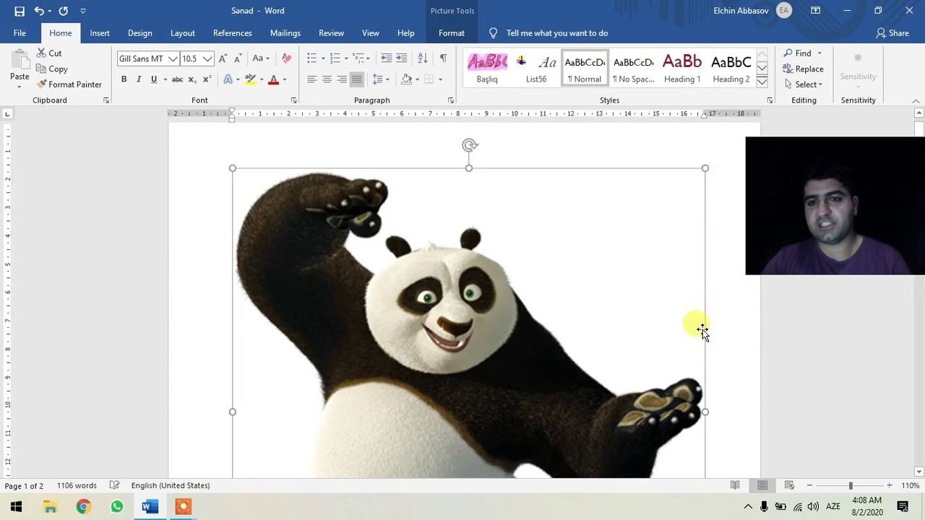
{"action": "scroll", "coordinate": [700, 330], "scroll_direction": "down", "scroll_amount": 5}
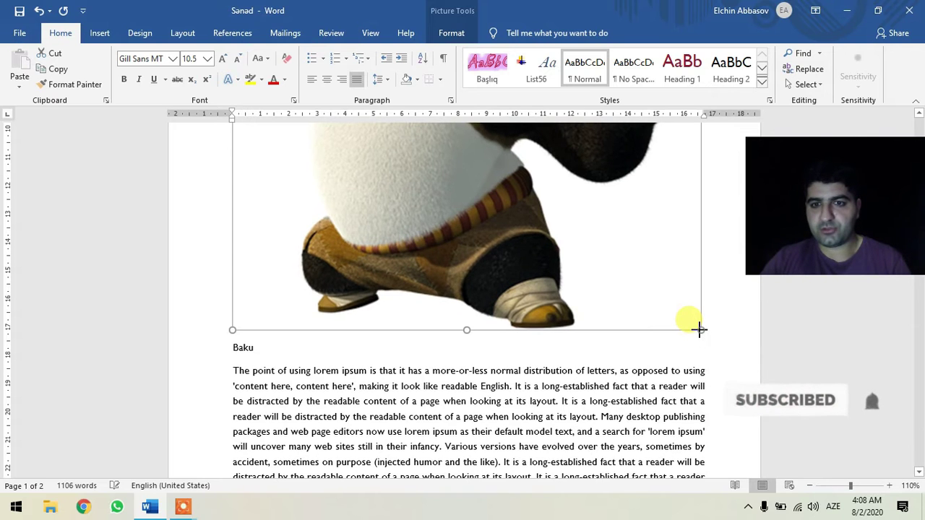
{"action": "left_click_drag", "start_coordinate": [699, 329], "coordinate": [698, 324]}
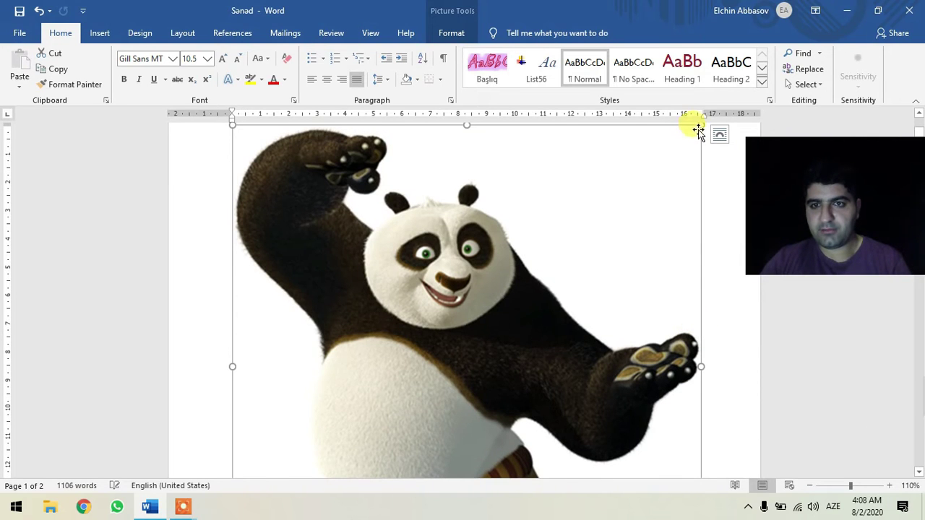
{"action": "left_click_drag", "start_coordinate": [699, 129], "coordinate": [428, 226]}
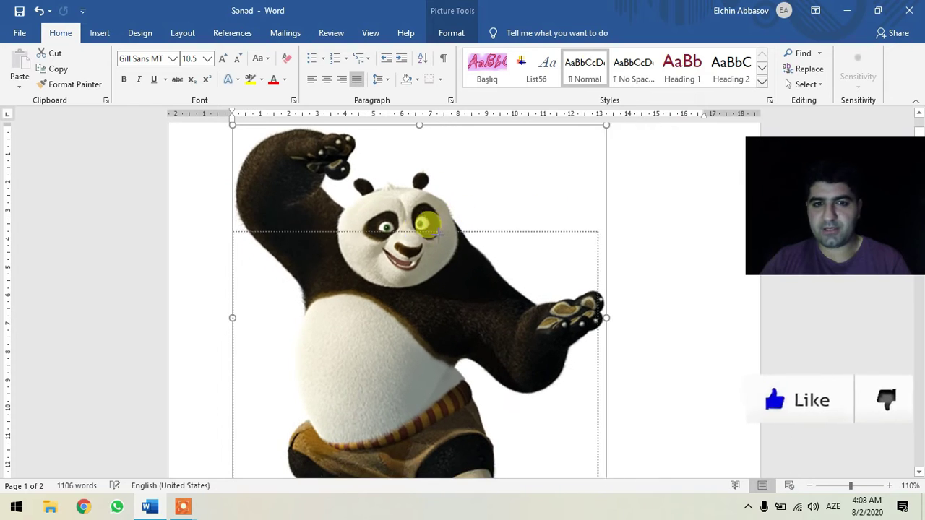
{"action": "left_click_drag", "start_coordinate": [428, 225], "coordinate": [292, 325]}
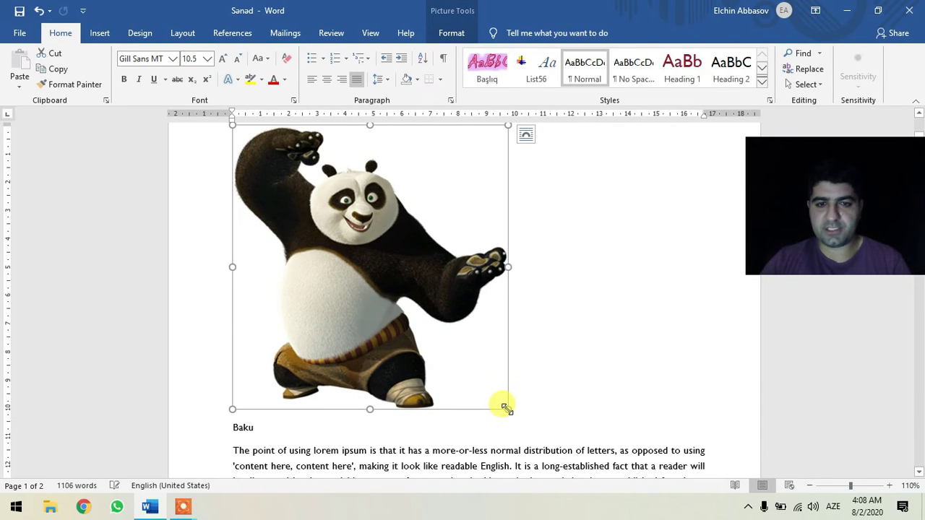
{"action": "left_click_drag", "start_coordinate": [505, 407], "coordinate": [391, 289]}
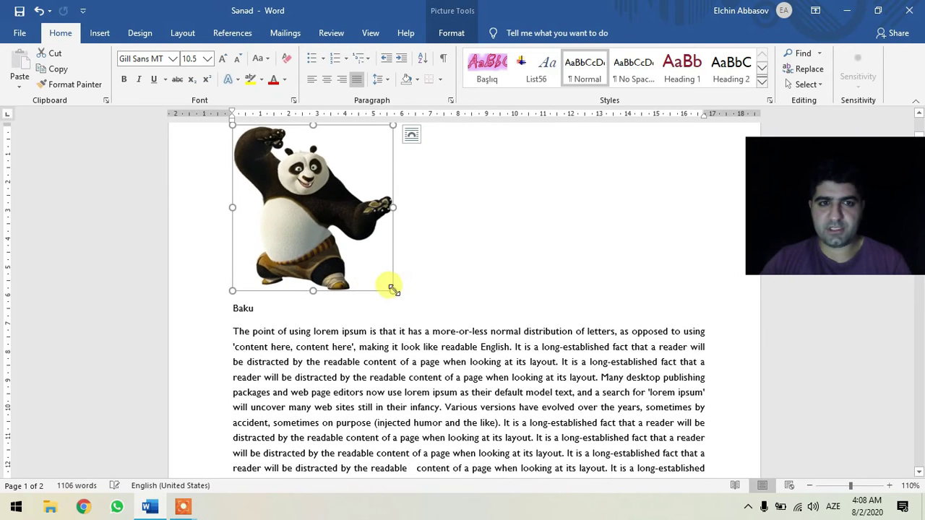
{"action": "scroll", "coordinate": [376, 282], "scroll_direction": "up", "scroll_amount": 2}
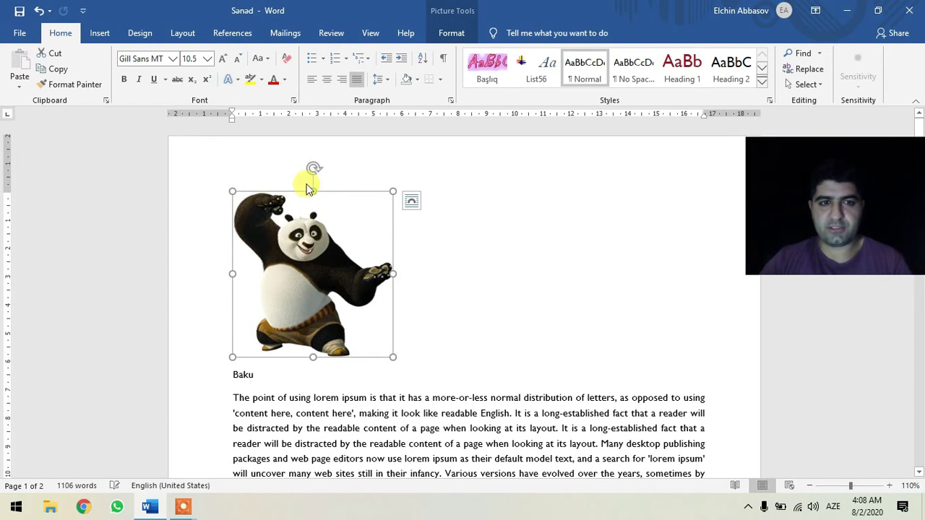
Experiment with stretching the panda taller and wider, undoing each stretch.
{"action": "left_click_drag", "start_coordinate": [314, 185], "coordinate": [313, 160]}
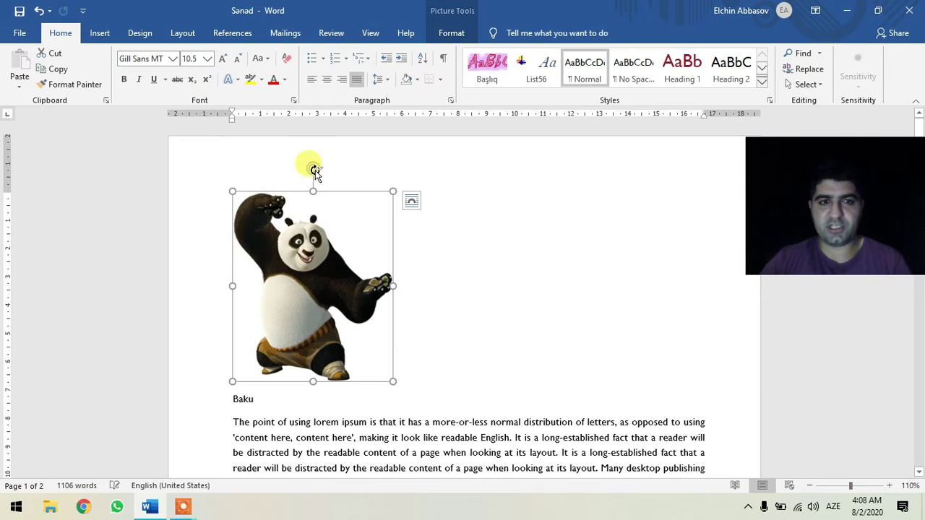
{"action": "left_click_drag", "start_coordinate": [313, 189], "coordinate": [314, 162]}
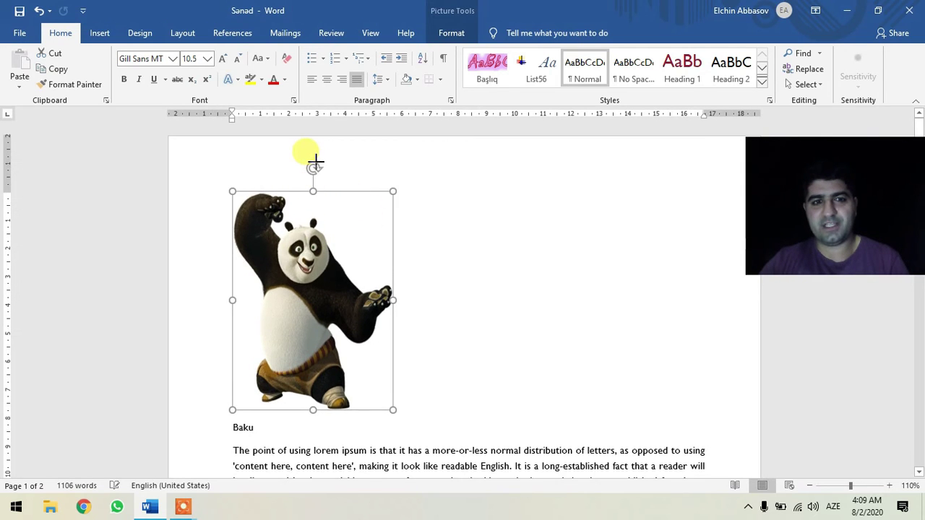
{"action": "key", "text": "ctrl+z"}
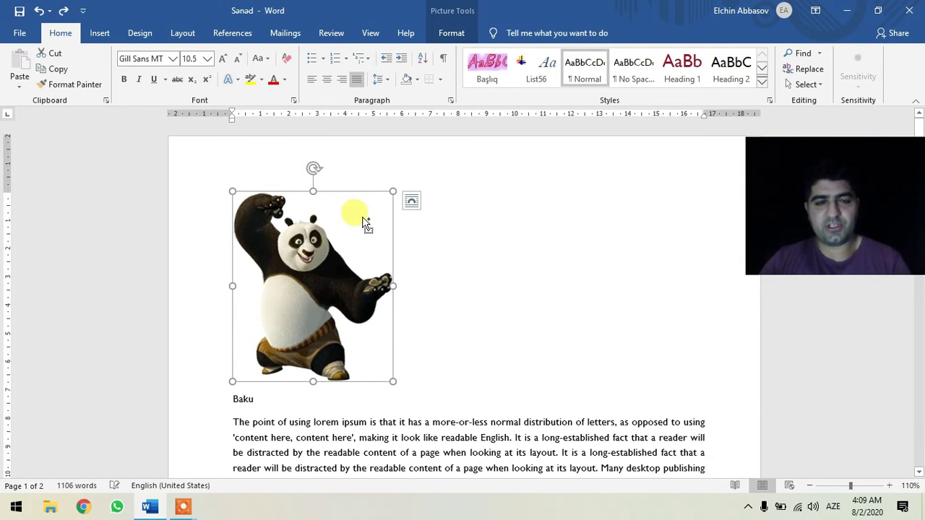
{"action": "key", "text": "ctrl+z"}
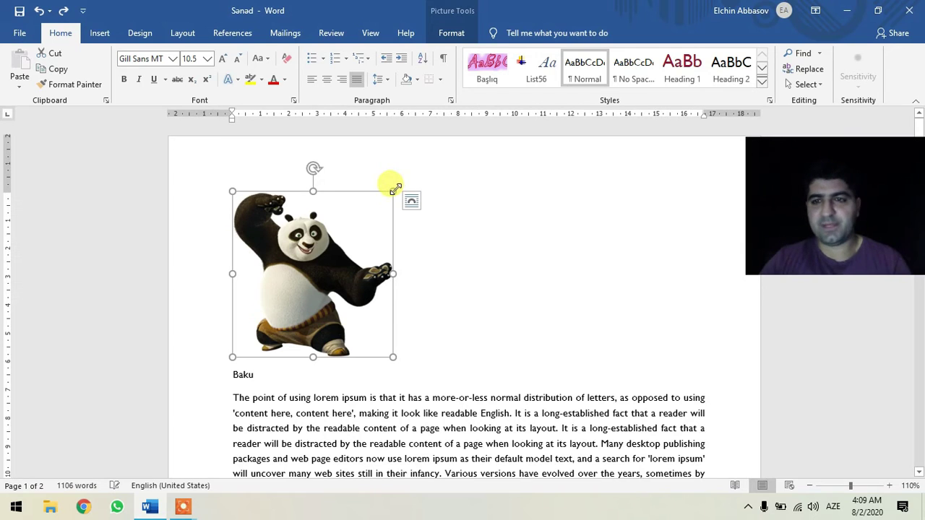
{"action": "left_click_drag", "start_coordinate": [395, 188], "coordinate": [291, 249]}
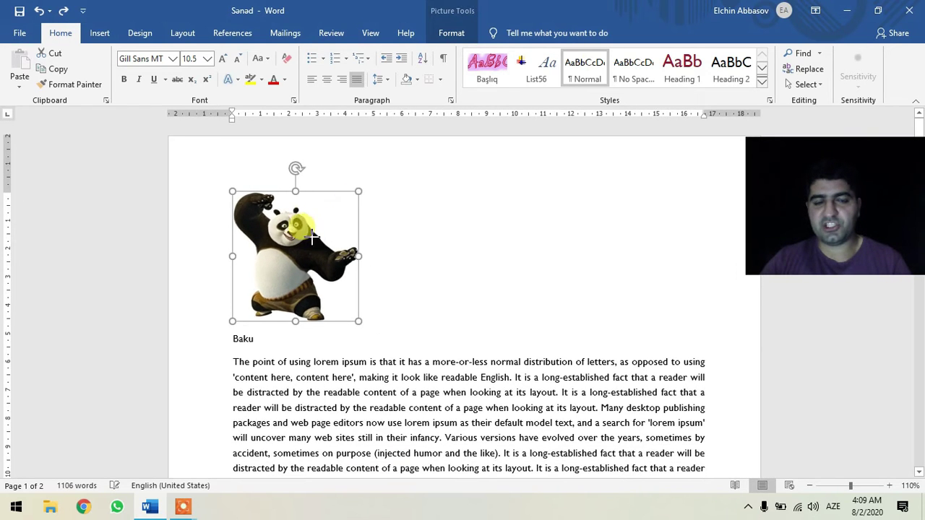
{"action": "mouse_move", "coordinate": [298, 240]}
{"action": "left_mouse_down"}
{"action": "mouse_move", "coordinate": [313, 226]}
{"action": "mouse_move", "coordinate": [366, 208]}
{"action": "left_mouse_up"}
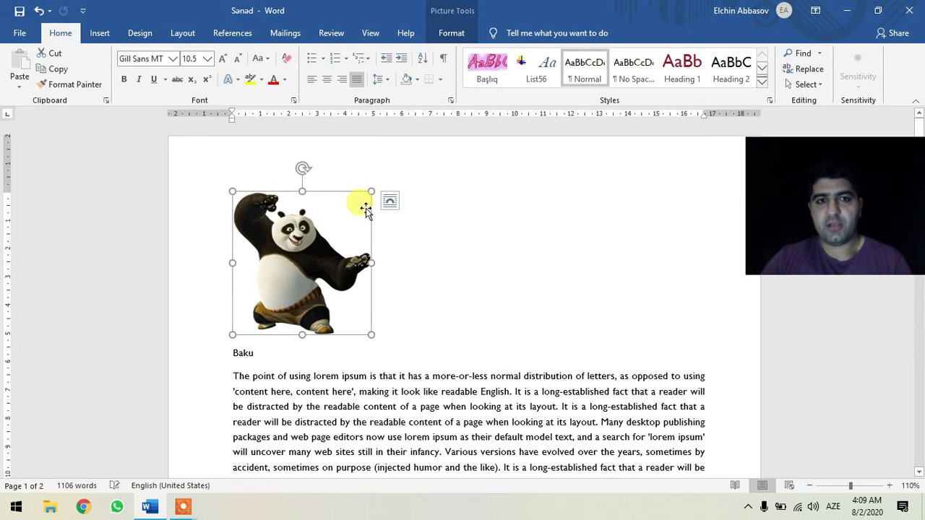
{"action": "left_click_drag", "start_coordinate": [378, 263], "coordinate": [443, 267]}
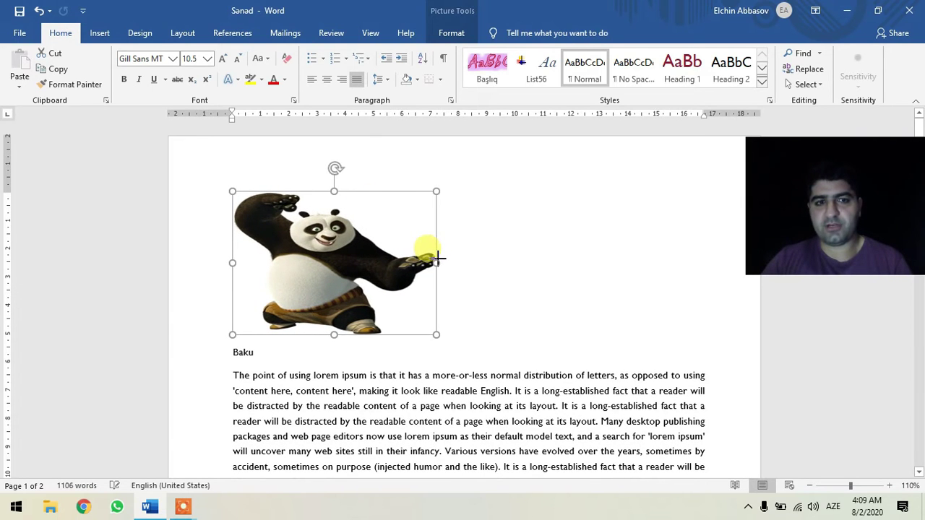
{"action": "key", "text": "ctrl+z"}
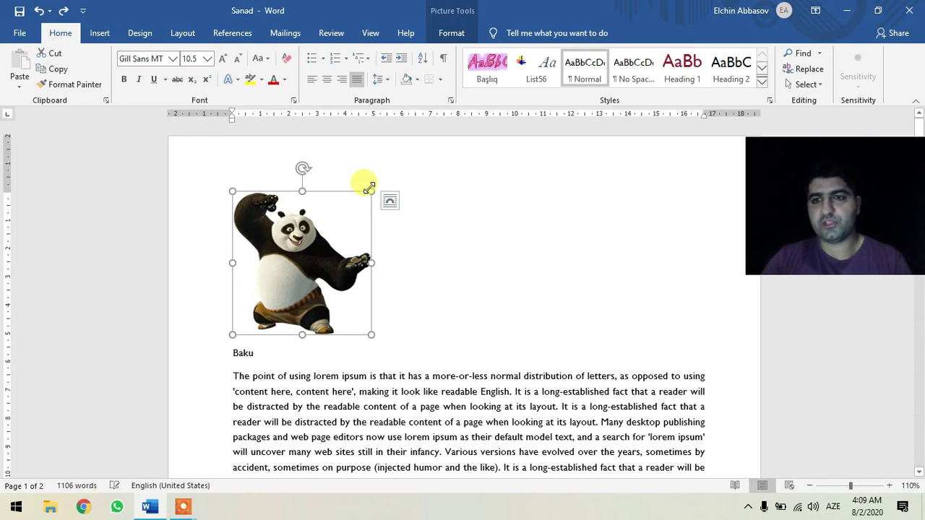
Shrink the panda slightly by its corner handles, after briefly trying to rotate and move it.
{"action": "left_click_drag", "start_coordinate": [371, 189], "coordinate": [358, 219]}
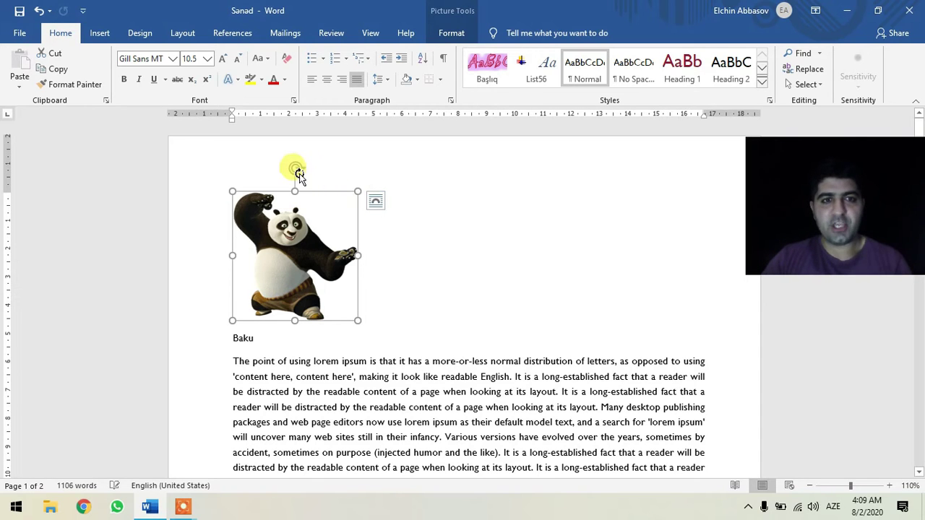
{"action": "mouse_move", "coordinate": [296, 171]}
{"action": "left_mouse_down"}
{"action": "mouse_move", "coordinate": [404, 249]}
{"action": "mouse_move", "coordinate": [411, 299]}
{"action": "mouse_move", "coordinate": [341, 330]}
{"action": "mouse_move", "coordinate": [239, 331]}
{"action": "mouse_move", "coordinate": [201, 253]}
{"action": "mouse_move", "coordinate": [239, 200]}
{"action": "mouse_move", "coordinate": [322, 185]}
{"action": "mouse_move", "coordinate": [294, 165]}
{"action": "left_mouse_up"}
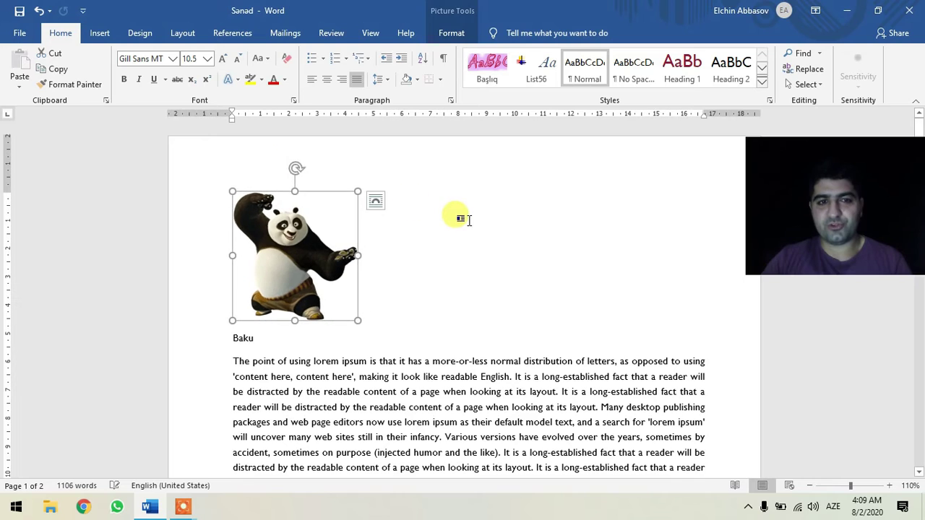
{"action": "left_click", "coordinate": [457, 215]}
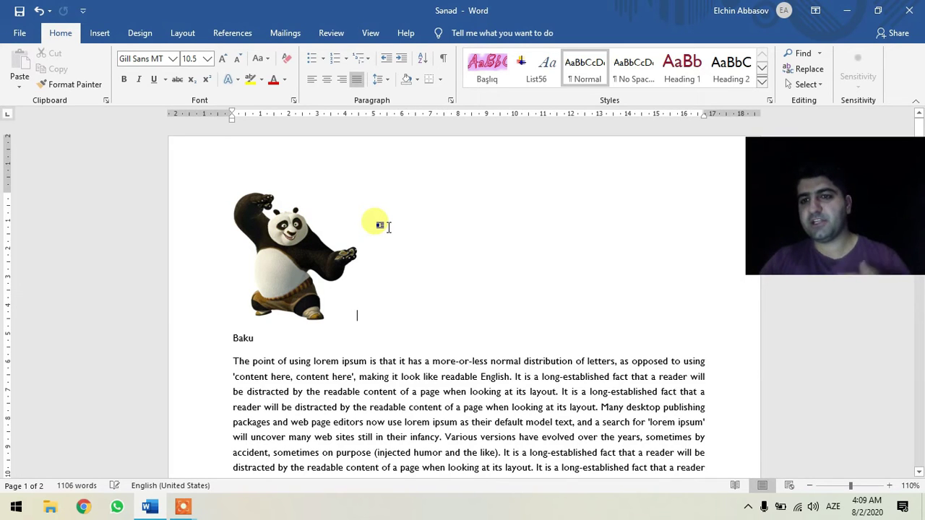
{"action": "left_click", "coordinate": [295, 238]}
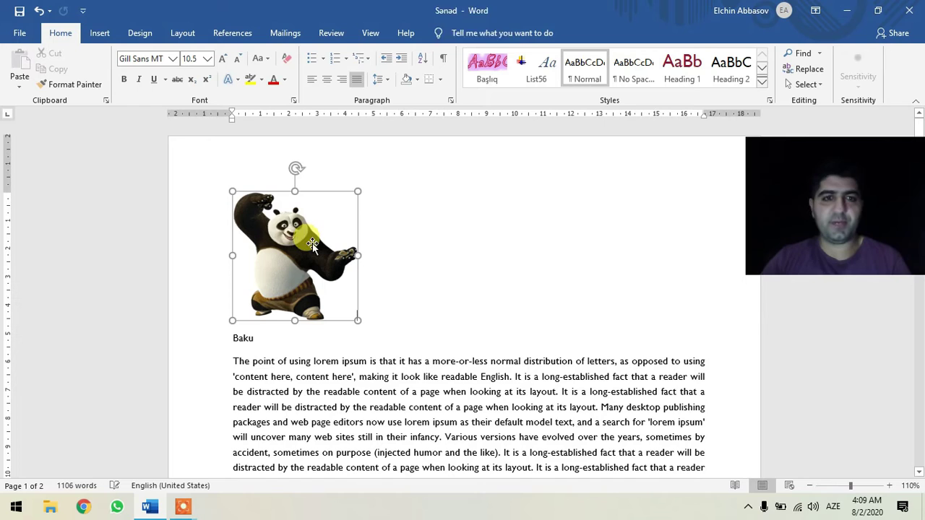
{"action": "mouse_move", "coordinate": [299, 241]}
{"action": "left_mouse_down"}
{"action": "mouse_move", "coordinate": [350, 242]}
{"action": "mouse_move", "coordinate": [289, 240]}
{"action": "mouse_move", "coordinate": [470, 248]}
{"action": "mouse_move", "coordinate": [461, 243]}
{"action": "left_mouse_up"}
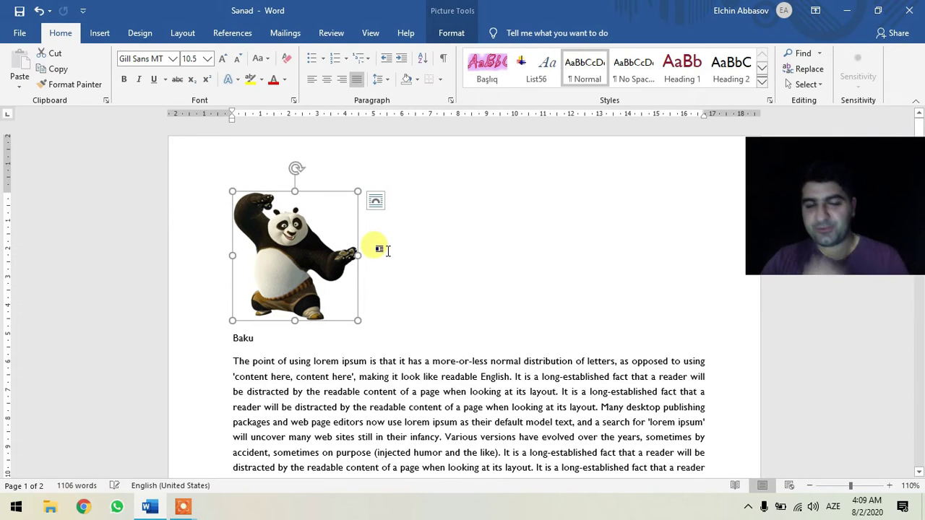
{"action": "left_click_drag", "start_coordinate": [354, 317], "coordinate": [348, 303]}
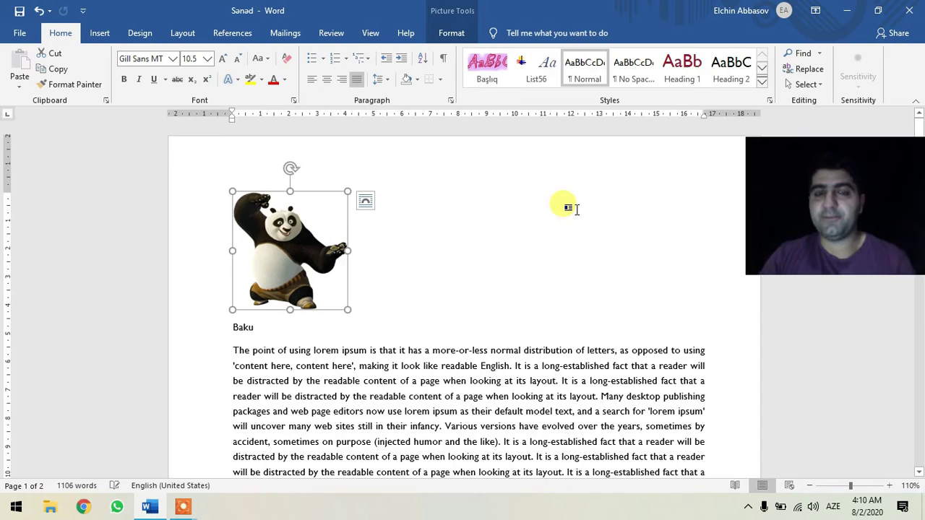
Remove the panda picture's background and keep the result, then undo it to restore the original.
{"action": "left_click", "coordinate": [451, 32]}
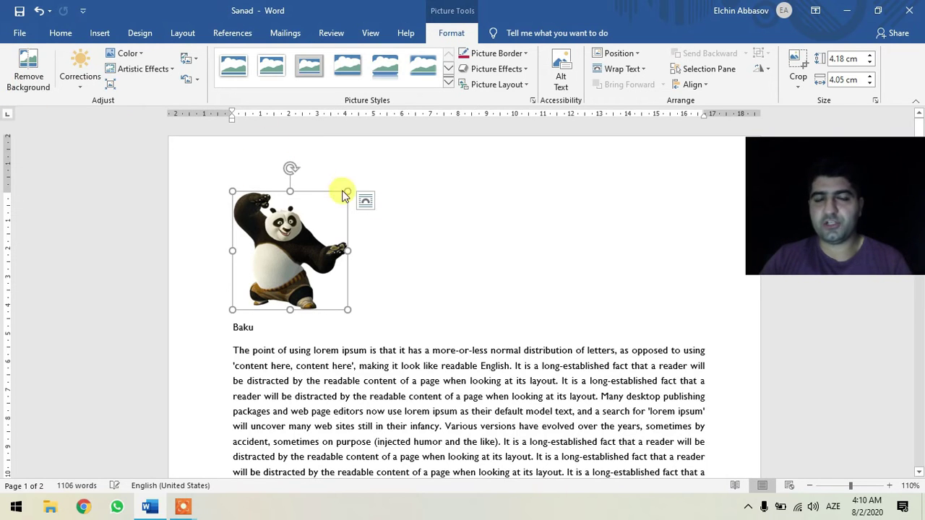
{"action": "left_click", "coordinate": [402, 237]}
{"action": "left_click", "coordinate": [318, 235]}
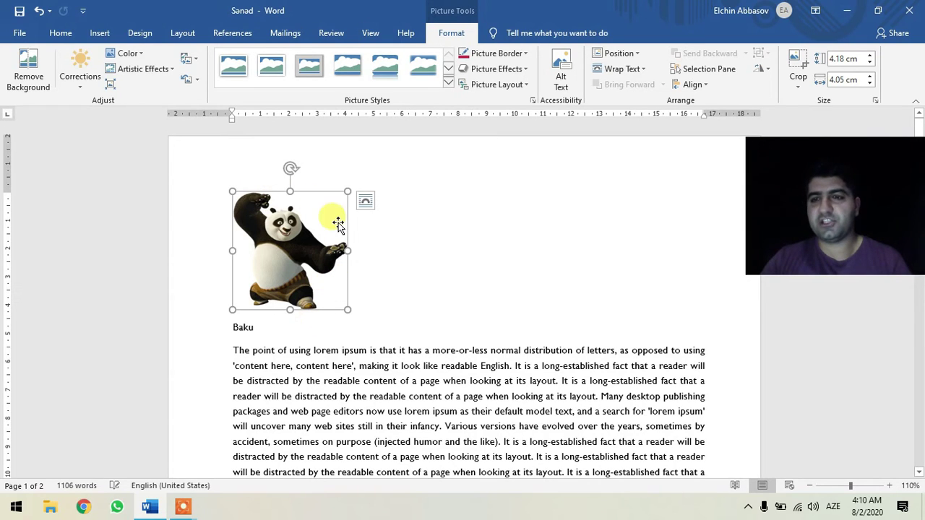
{"action": "left_click", "coordinate": [16, 62]}
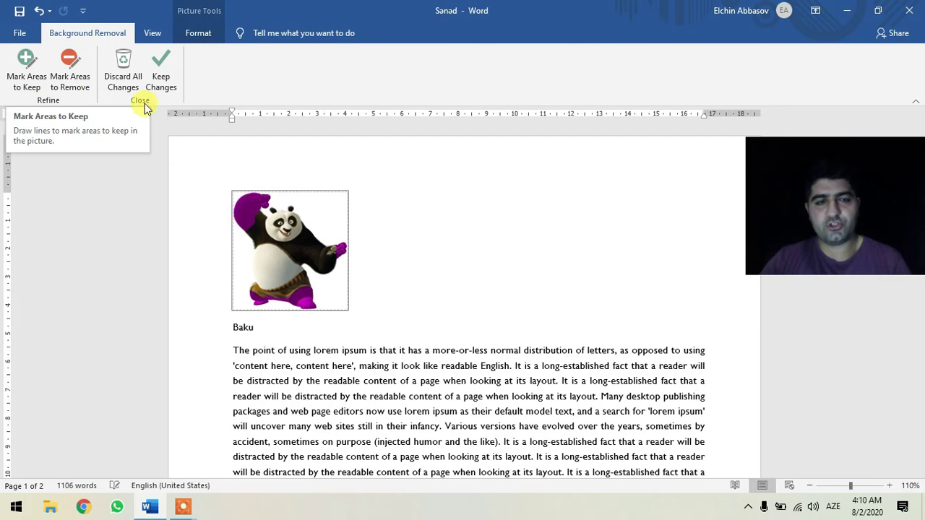
{"action": "left_click", "coordinate": [252, 206]}
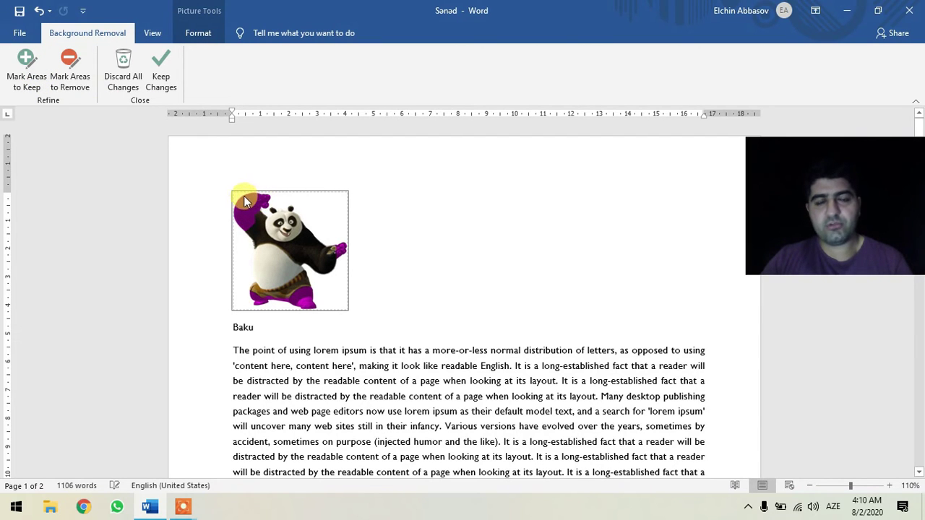
{"action": "left_click", "coordinate": [161, 70]}
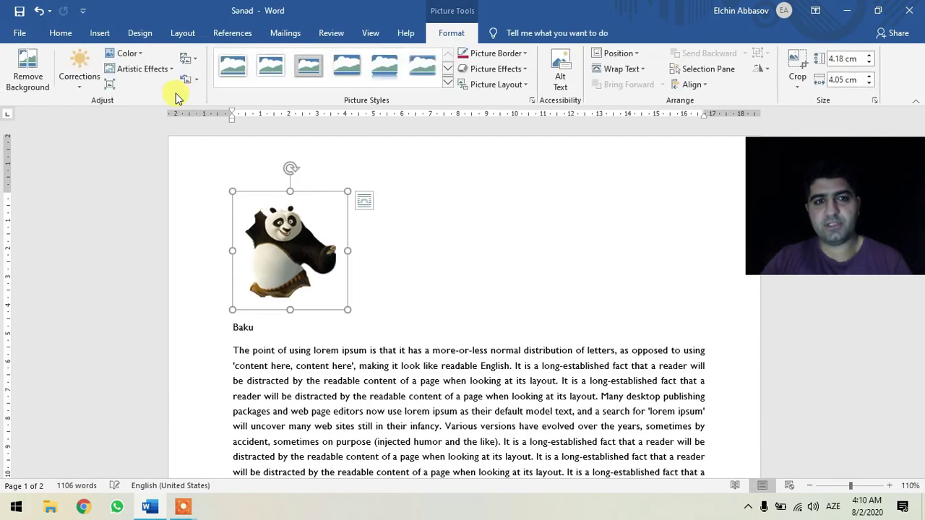
{"action": "key", "text": "ctrl+z"}
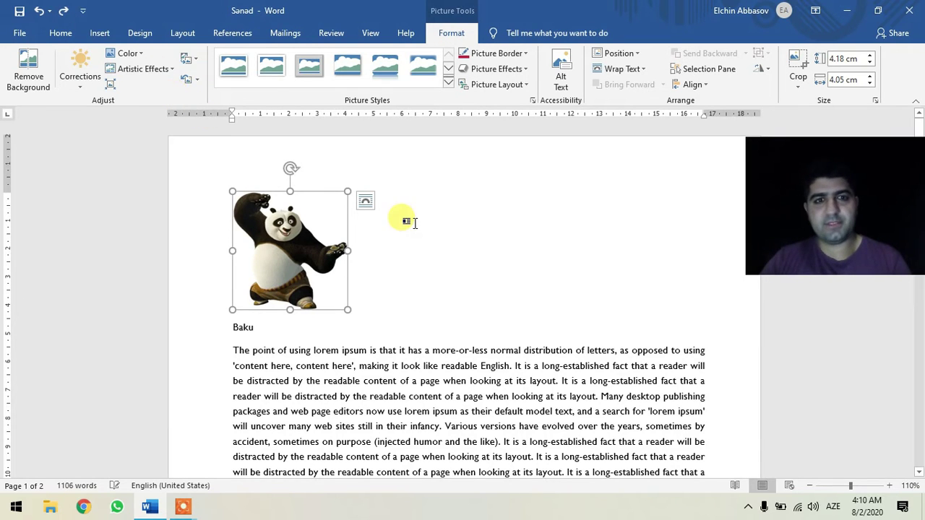
Insert the cinderella image from the Pictures library below the panda, skipping the online picture search.
{"action": "left_click", "coordinate": [387, 264]}
{"action": "left_click", "coordinate": [100, 33]}
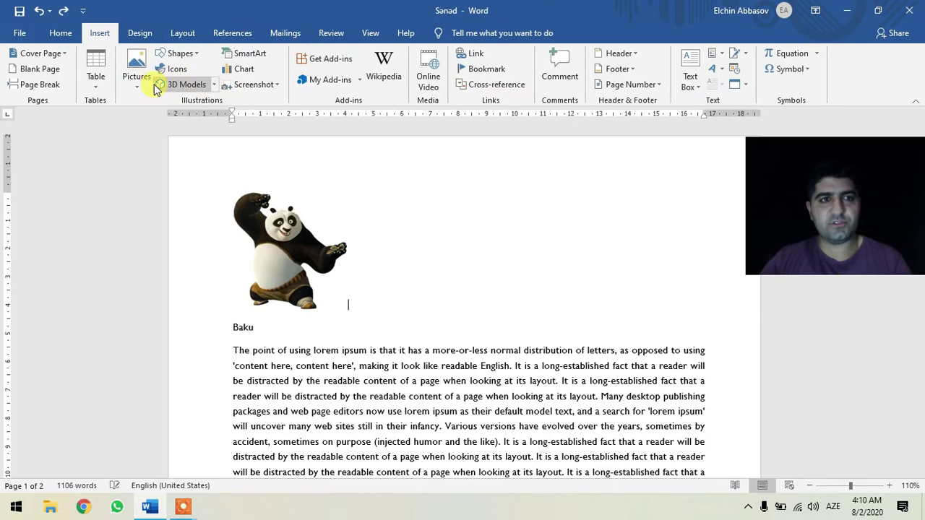
{"action": "left_click", "coordinate": [137, 76]}
{"action": "left_click", "coordinate": [162, 134]}
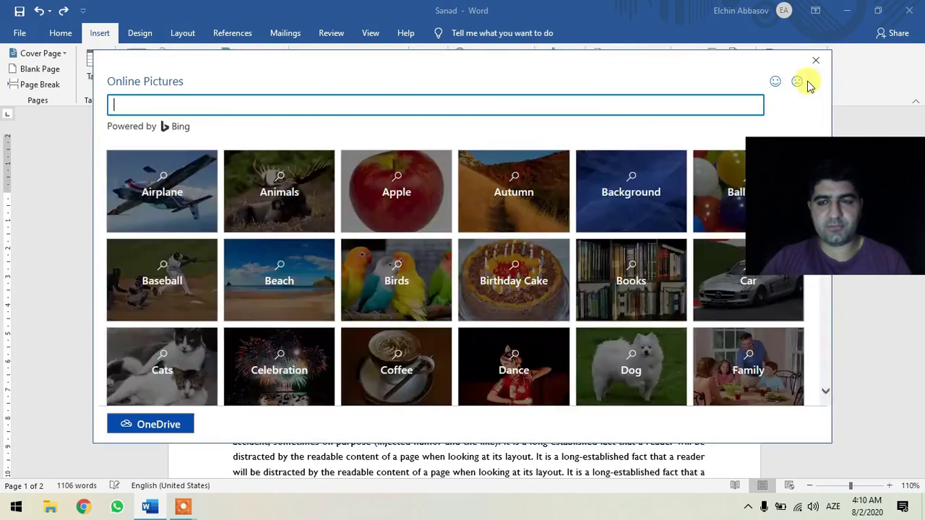
{"action": "left_click", "coordinate": [816, 60]}
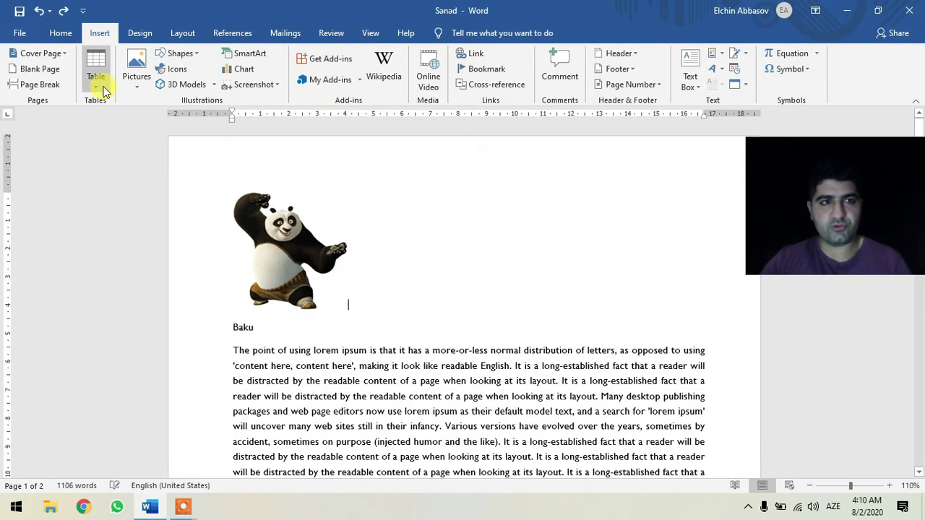
{"action": "left_click", "coordinate": [134, 85]}
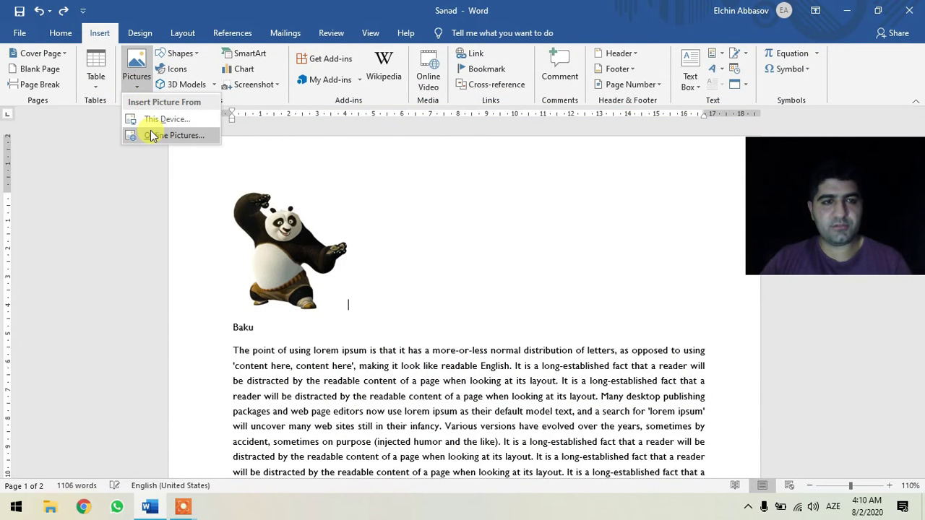
{"action": "left_click", "coordinate": [166, 120]}
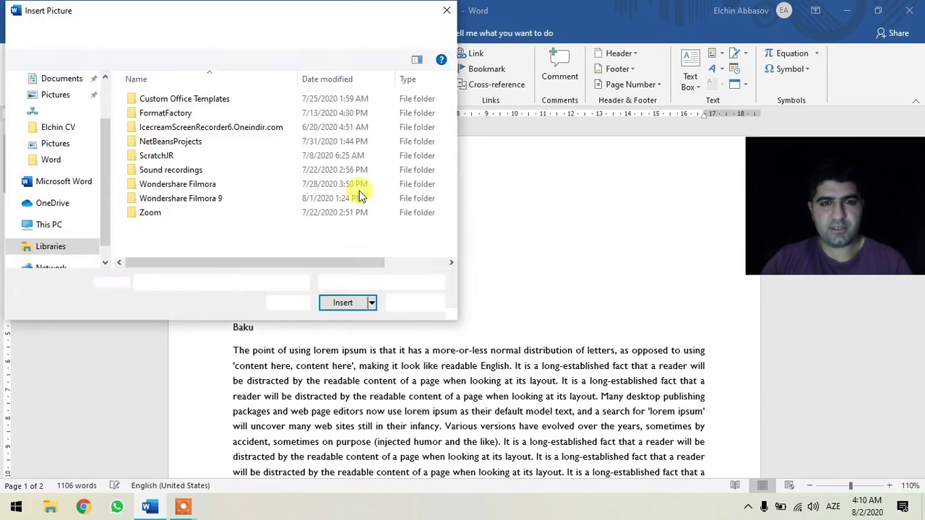
{"action": "left_click", "coordinate": [77, 142]}
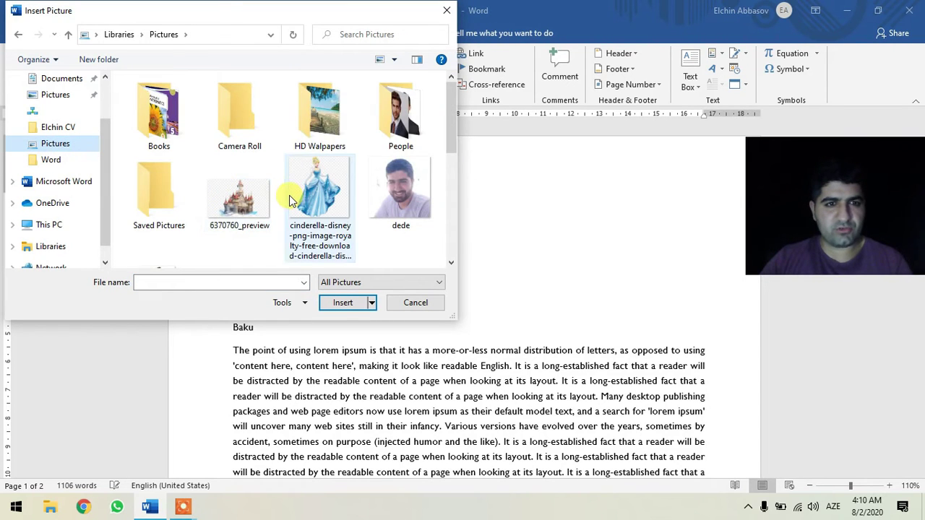
{"action": "left_click", "coordinate": [289, 201]}
{"action": "scroll", "coordinate": [290, 201], "scroll_direction": "down", "scroll_amount": 3}
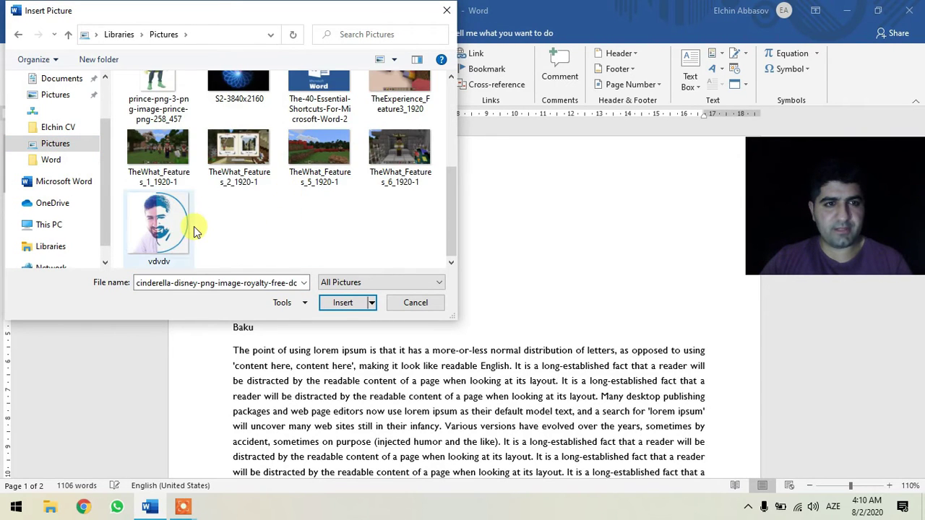
{"action": "scroll", "coordinate": [194, 226], "scroll_direction": "up", "scroll_amount": 2}
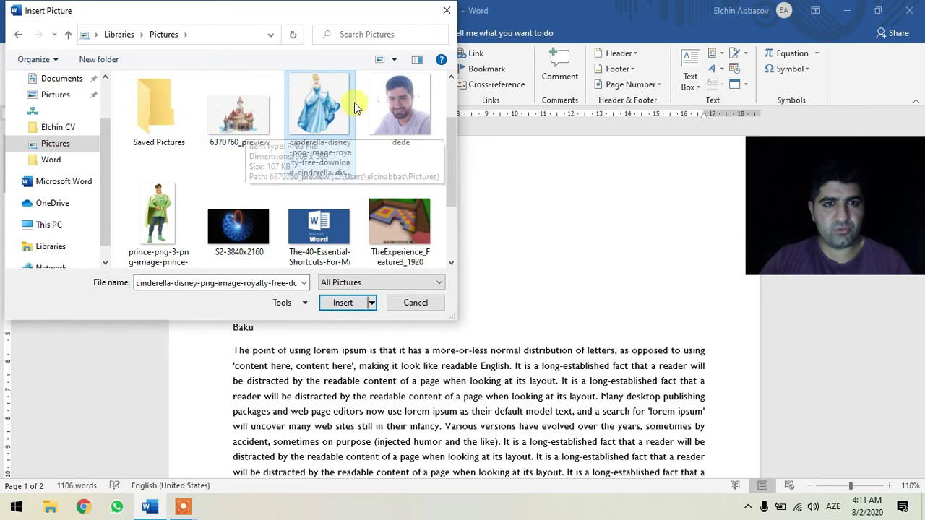
{"action": "left_click", "coordinate": [345, 302]}
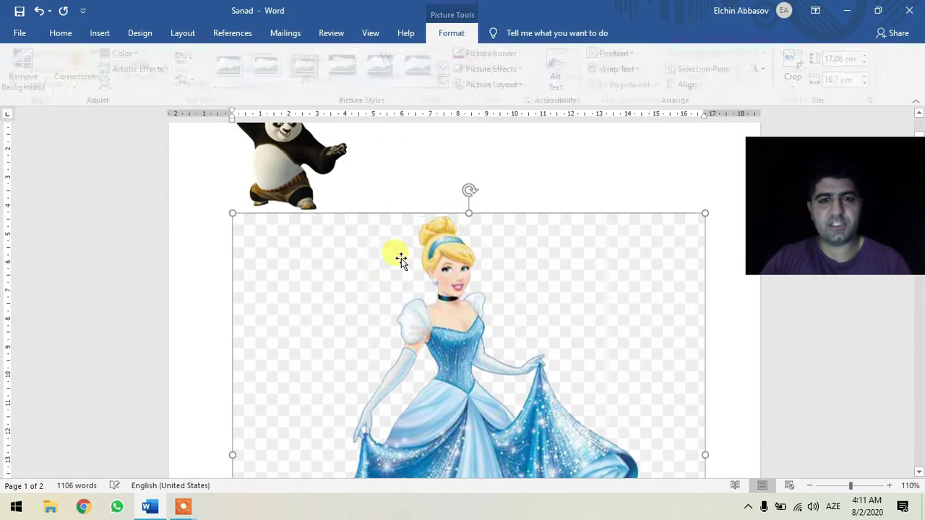
Drag the Cinderella picture's corners inward to shrink it to 6.9 × 6.75 cm.
{"action": "left_click_drag", "start_coordinate": [232, 214], "coordinate": [463, 372]}
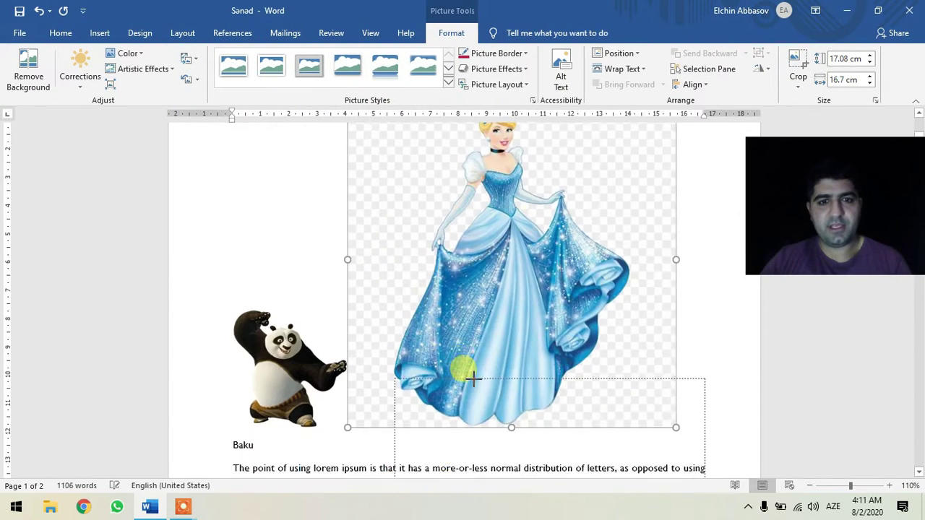
{"action": "left_click_drag", "start_coordinate": [615, 365], "coordinate": [538, 289]}
{"action": "scroll", "coordinate": [390, 238], "scroll_direction": "up", "scroll_amount": 3}
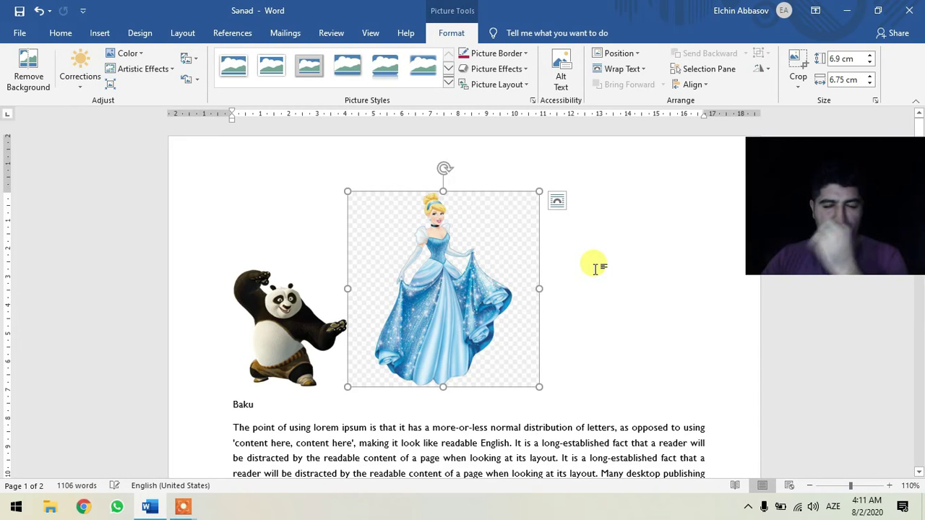
{"action": "left_click", "coordinate": [24, 69]}
Open background removal on Cinderella and mark her head as an area to keep.
{"action": "left_click", "coordinate": [457, 219]}
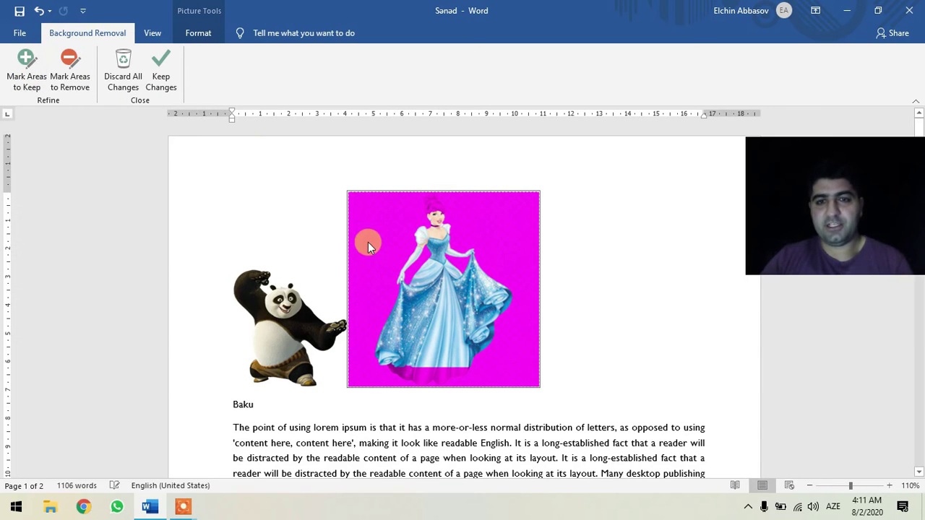
{"action": "left_click", "coordinate": [26, 84]}
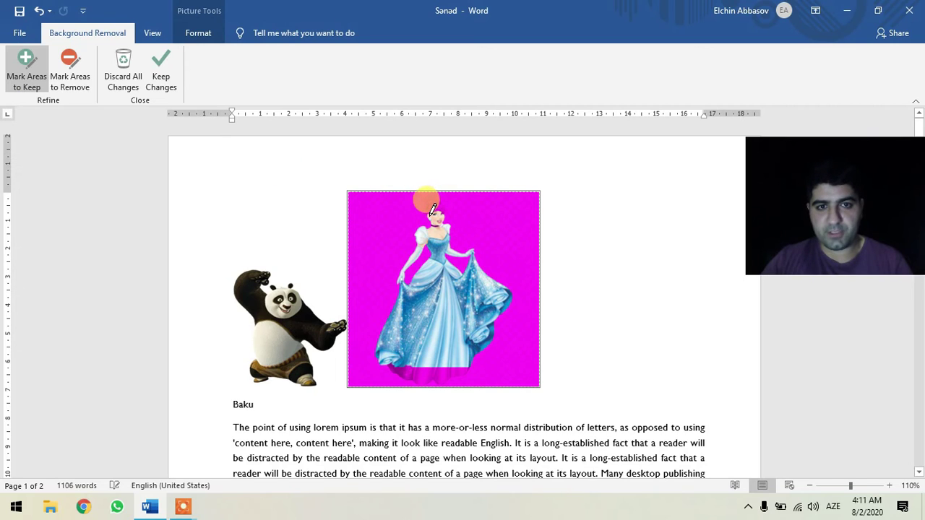
{"action": "left_click_drag", "start_coordinate": [429, 212], "coordinate": [426, 204]}
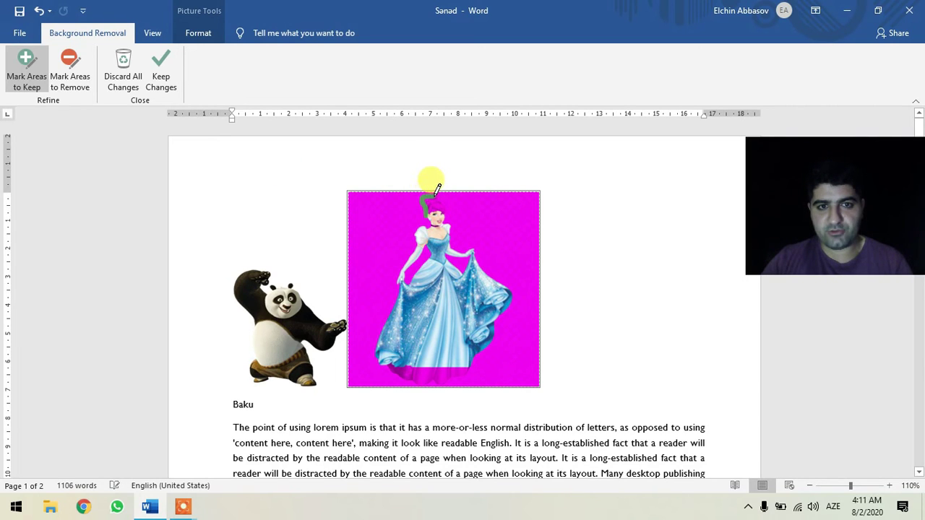
{"action": "left_click_drag", "start_coordinate": [448, 207], "coordinate": [432, 196]}
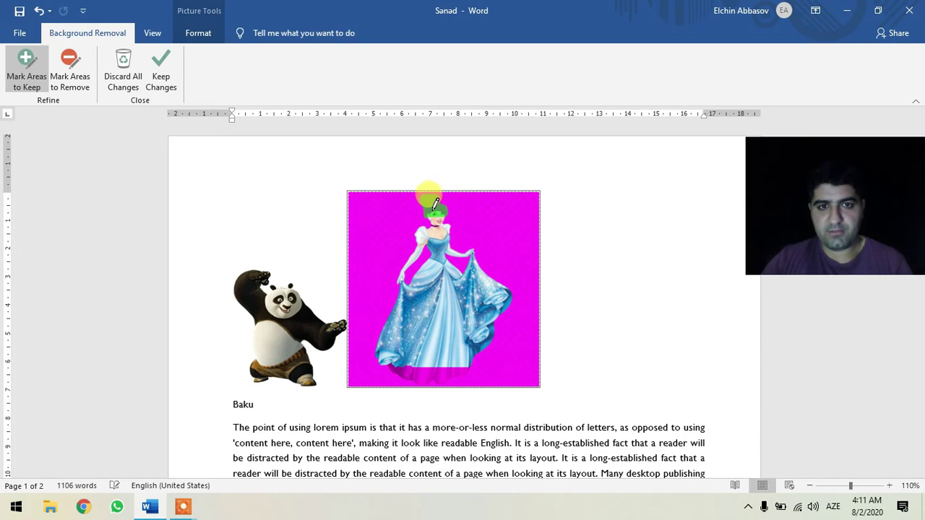
{"action": "left_click_drag", "start_coordinate": [438, 202], "coordinate": [436, 205]}
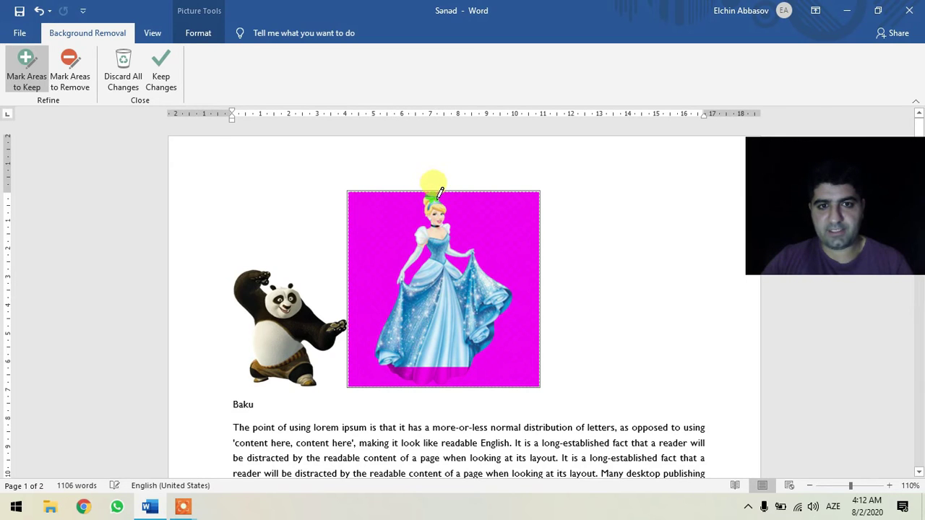
Mark the dress hem and neck to keep, then apply the background removal.
{"action": "left_click", "coordinate": [397, 347]}
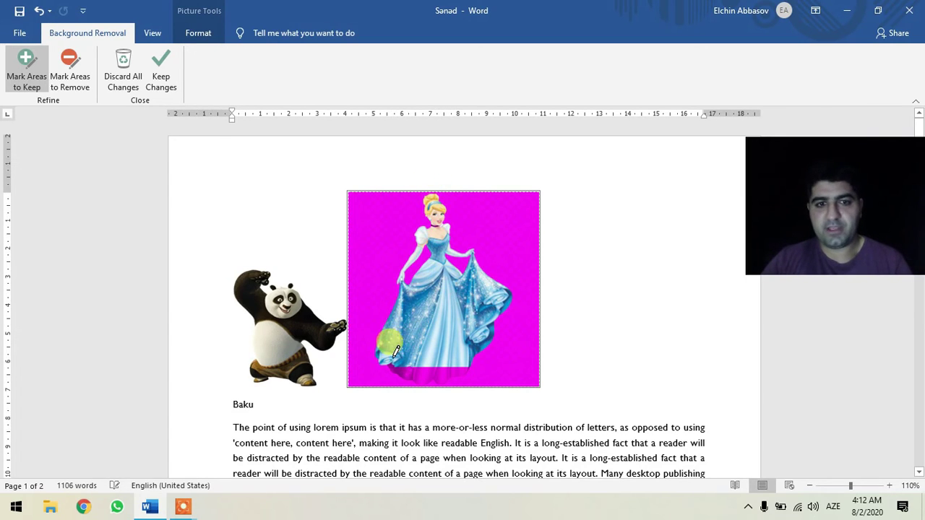
{"action": "left_click_drag", "start_coordinate": [396, 363], "coordinate": [467, 369]}
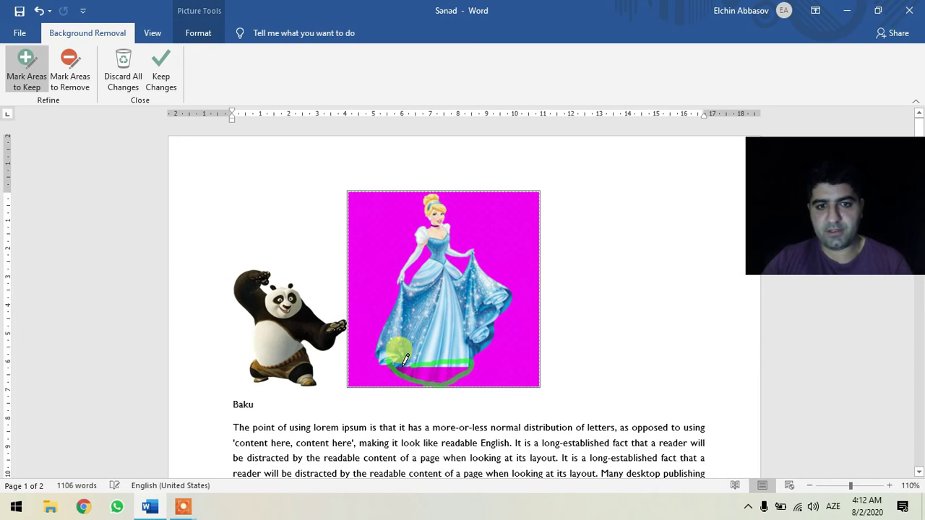
{"action": "left_click_drag", "start_coordinate": [390, 360], "coordinate": [470, 363]}
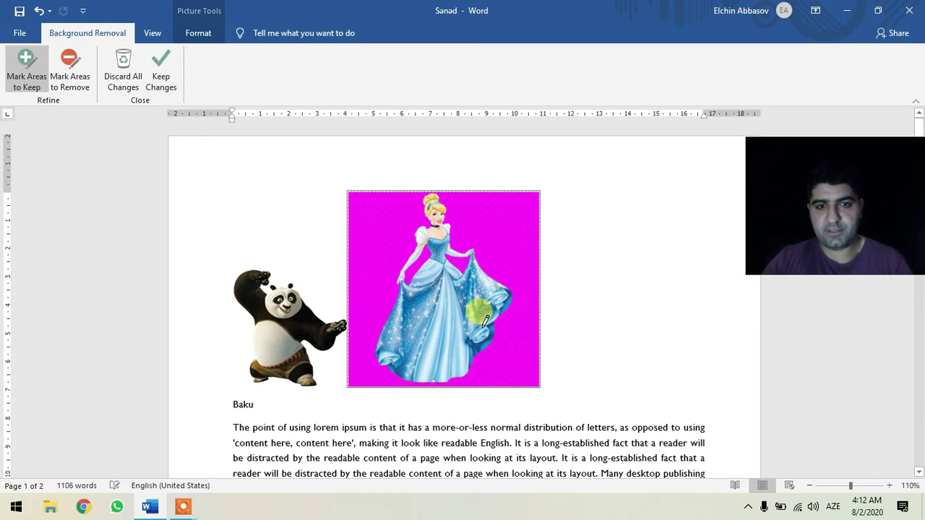
{"action": "left_click", "coordinate": [448, 240]}
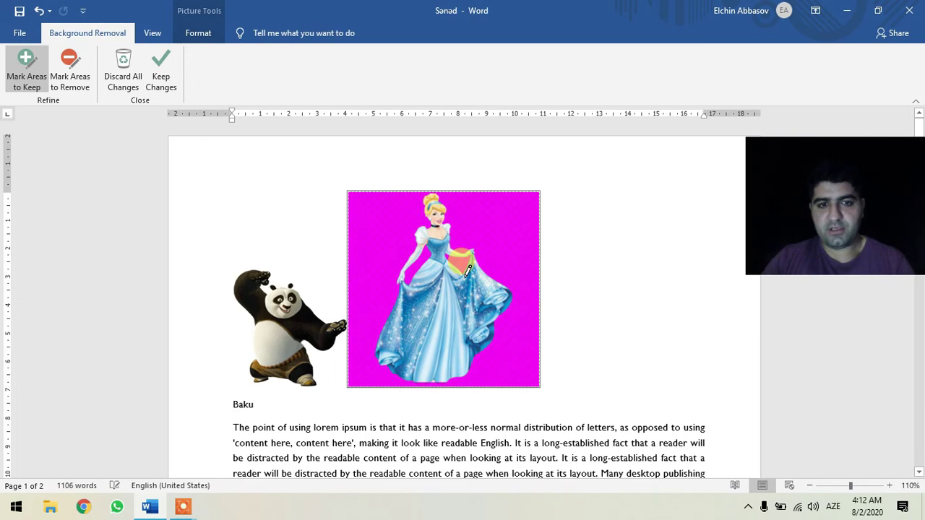
{"action": "left_click", "coordinate": [164, 65]}
{"action": "left_click", "coordinate": [555, 302]}
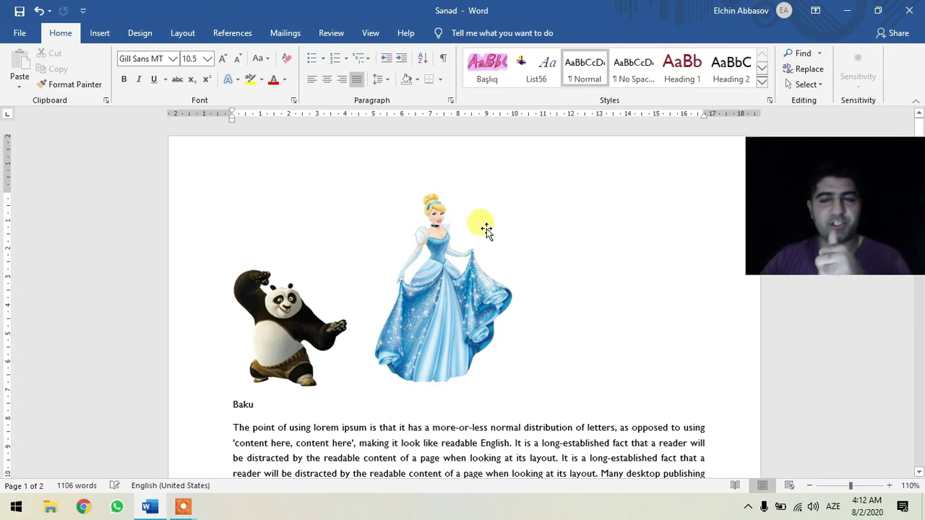
Mark the princess's waist, shoulder and arm for removal and keep the changes.
{"action": "double_click", "coordinate": [433, 269]}
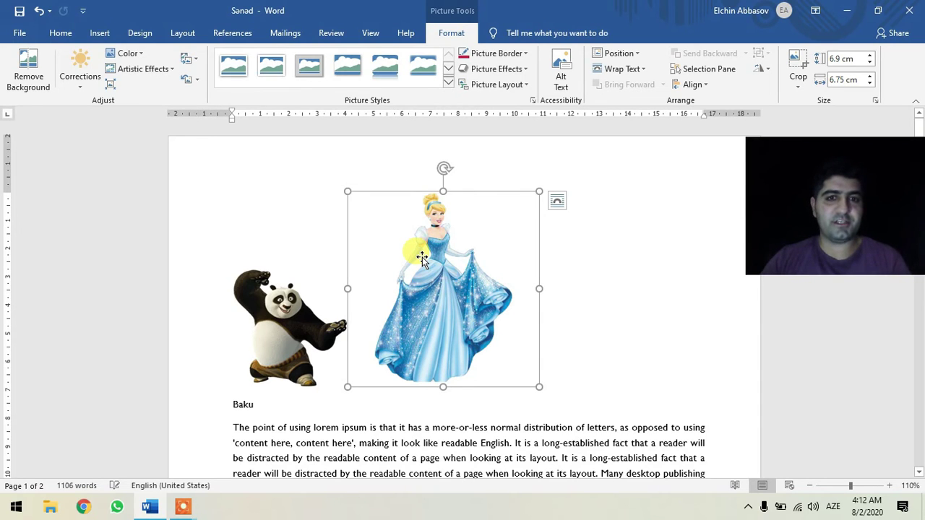
{"action": "left_click", "coordinate": [29, 72]}
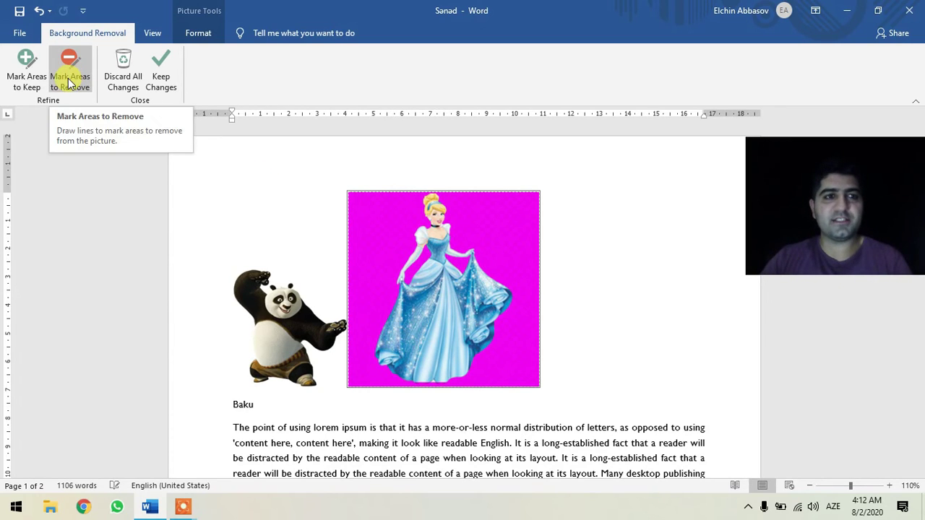
{"action": "left_click", "coordinate": [89, 86]}
{"action": "mouse_move", "coordinate": [449, 246]}
{"action": "left_mouse_down"}
{"action": "mouse_move", "coordinate": [427, 250]}
{"action": "mouse_move", "coordinate": [478, 268]}
{"action": "left_mouse_up"}
{"action": "left_click_drag", "start_coordinate": [419, 232], "coordinate": [425, 248]}
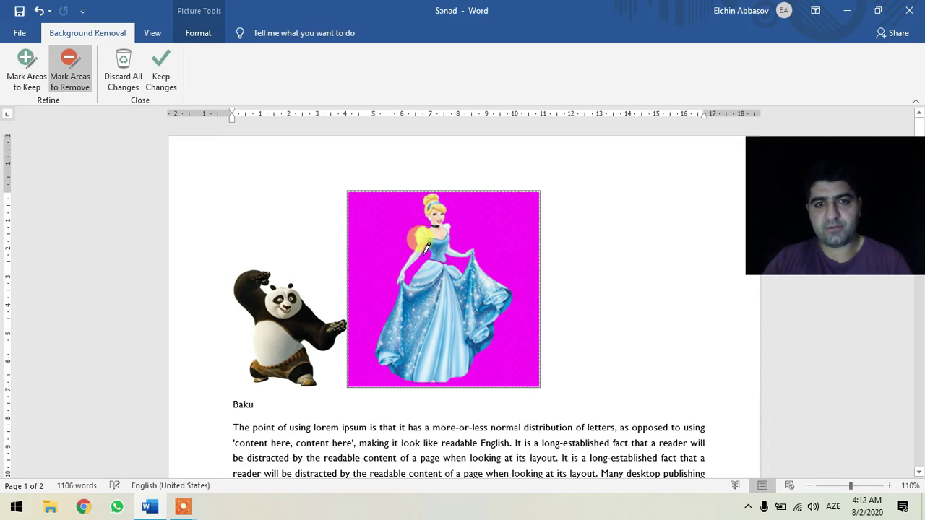
{"action": "mouse_move", "coordinate": [429, 250]}
{"action": "left_mouse_down"}
{"action": "mouse_move", "coordinate": [401, 274]}
{"action": "mouse_move", "coordinate": [426, 229]}
{"action": "left_mouse_up"}
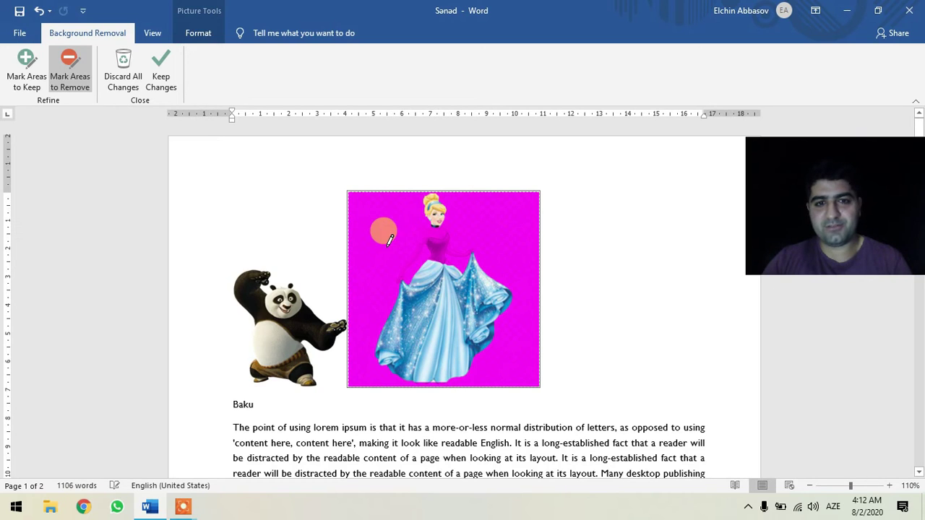
{"action": "left_click", "coordinate": [161, 69]}
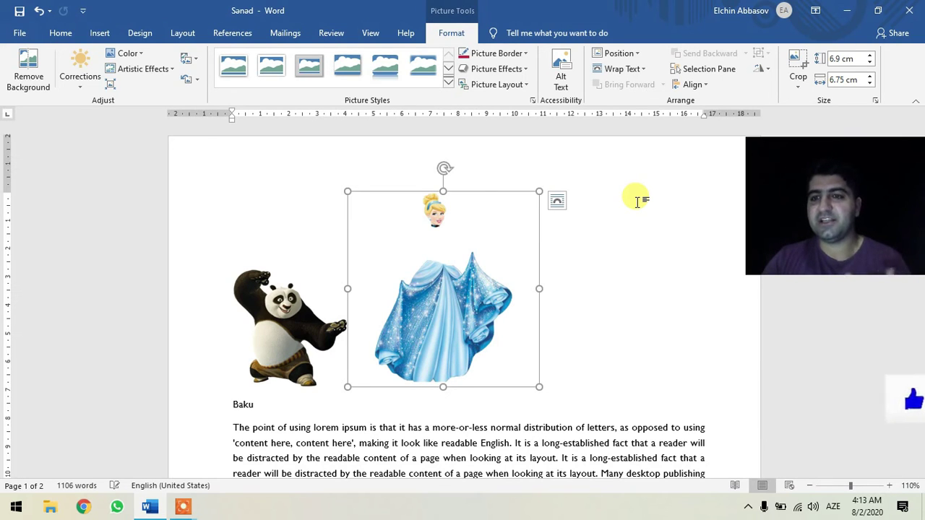
Reopen background removal on Cinderella with Alt+J, P, E to revert the body removal.
{"action": "key", "text": "alt+j"}
{"action": "key", "text": "p"}
{"action": "key", "text": "e"}
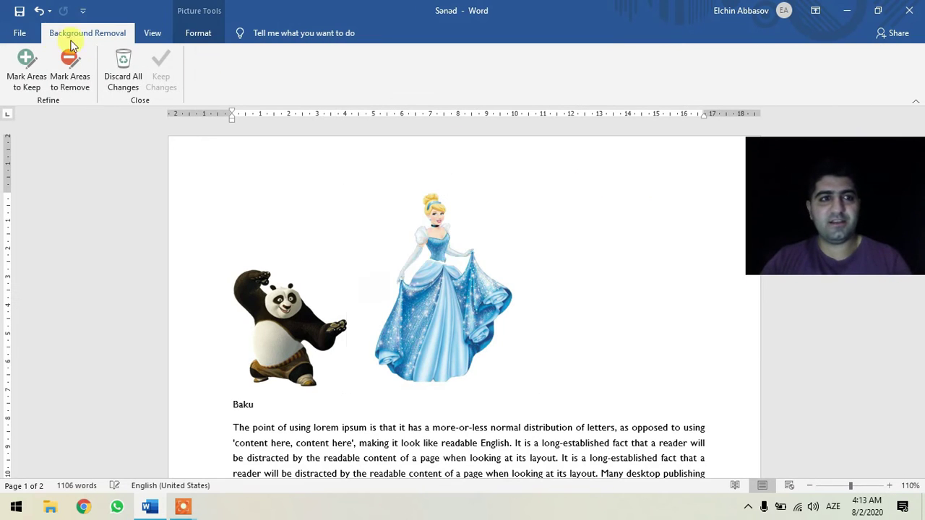
Use Undo, Redo and Keep Changes to restore Cinderella's full cut-out figure with complete skirt hem.
{"action": "left_click", "coordinate": [20, 33]}
{"action": "left_click", "coordinate": [40, 37]}
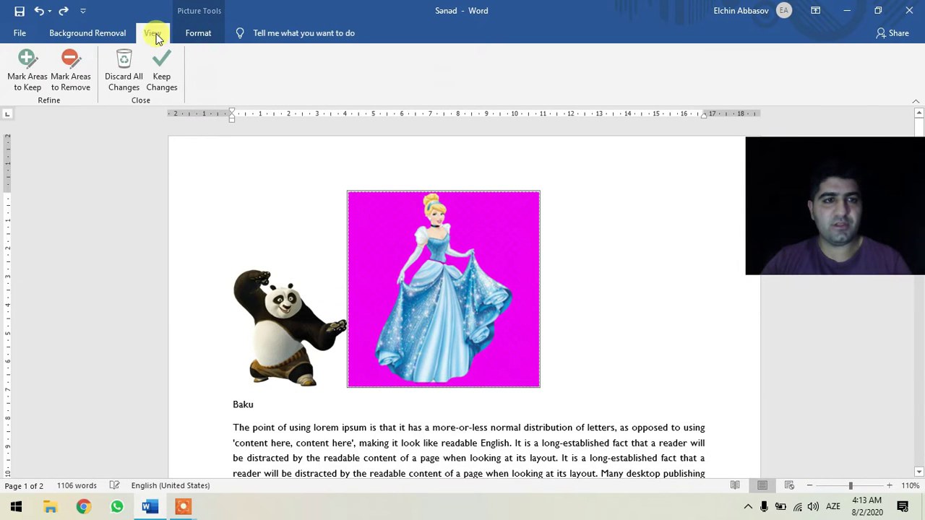
{"action": "left_click", "coordinate": [153, 34]}
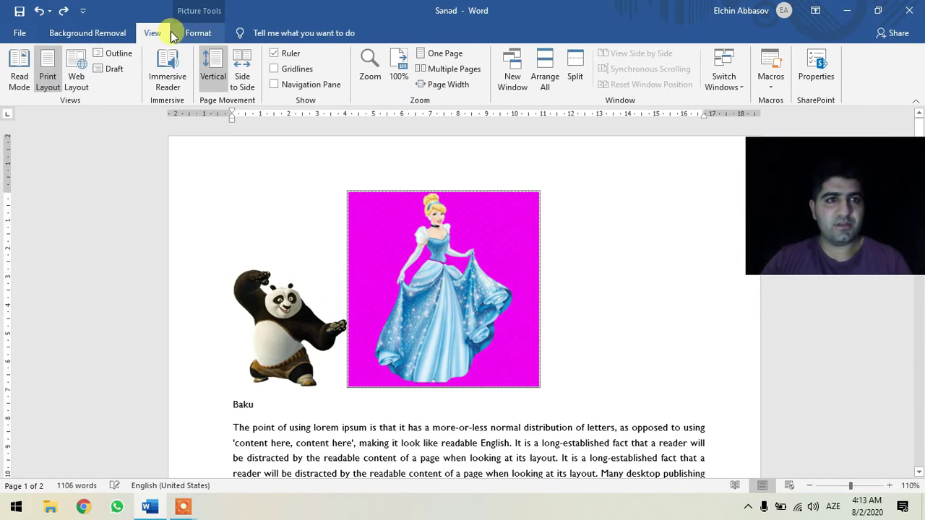
{"action": "left_click", "coordinate": [41, 12]}
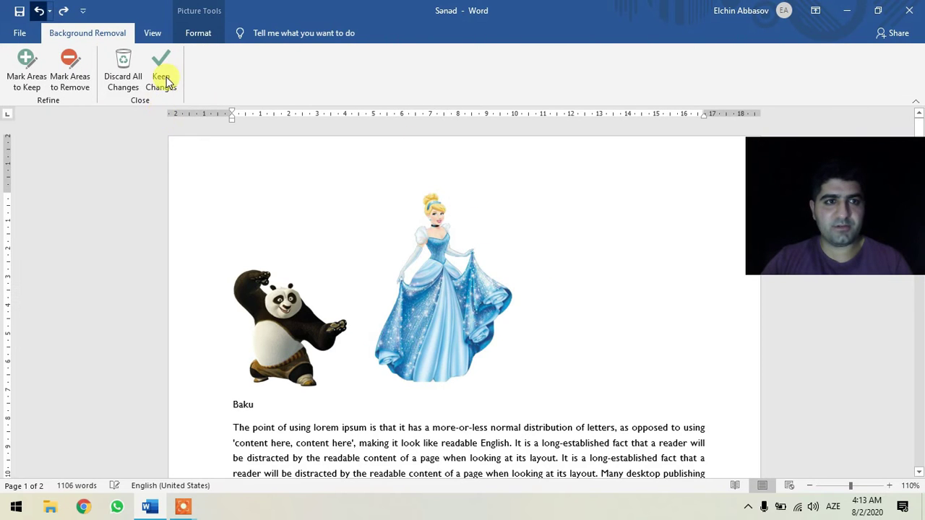
{"action": "left_click", "coordinate": [165, 80]}
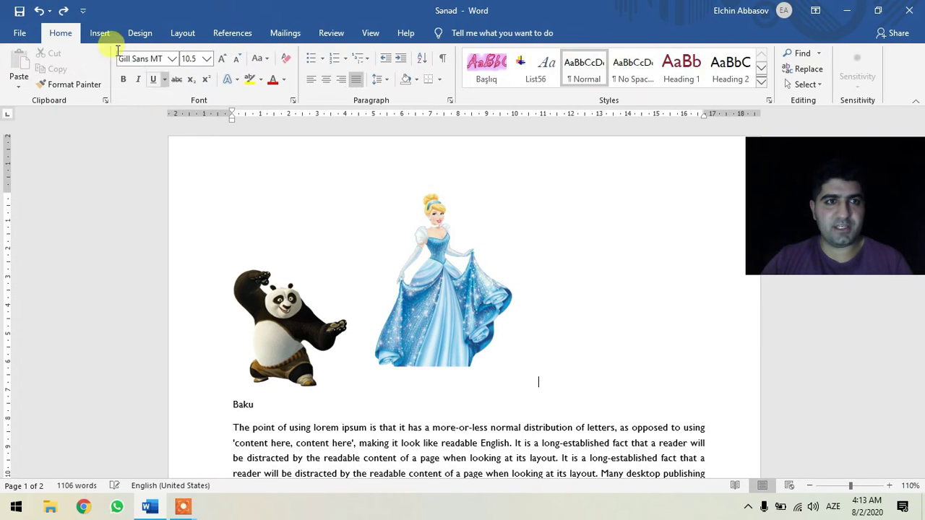
{"action": "left_click", "coordinate": [41, 11]}
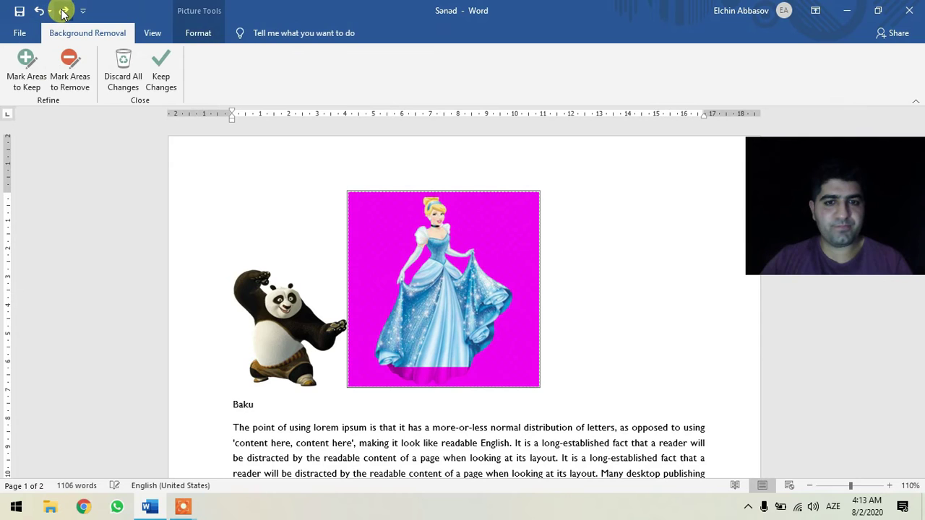
{"action": "left_click", "coordinate": [63, 12]}
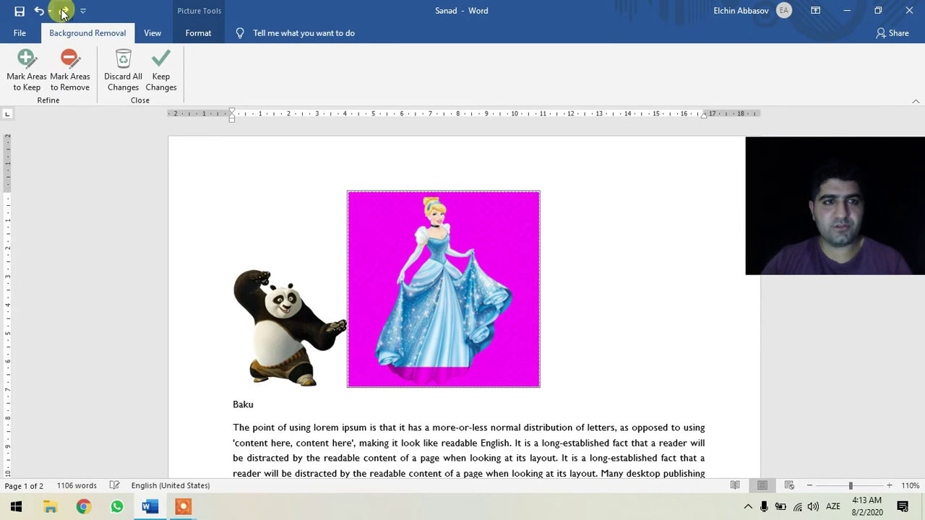
{"action": "left_click", "coordinate": [63, 12]}
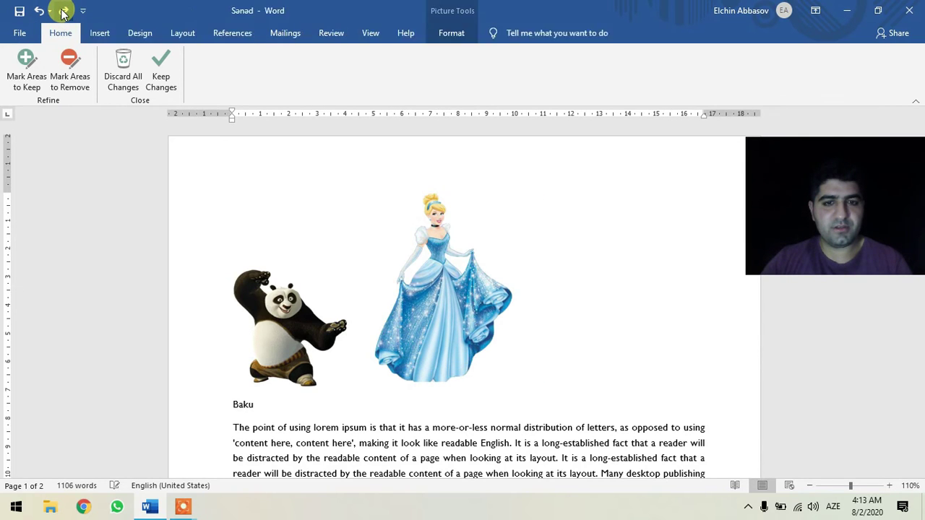
{"action": "left_click", "coordinate": [599, 273]}
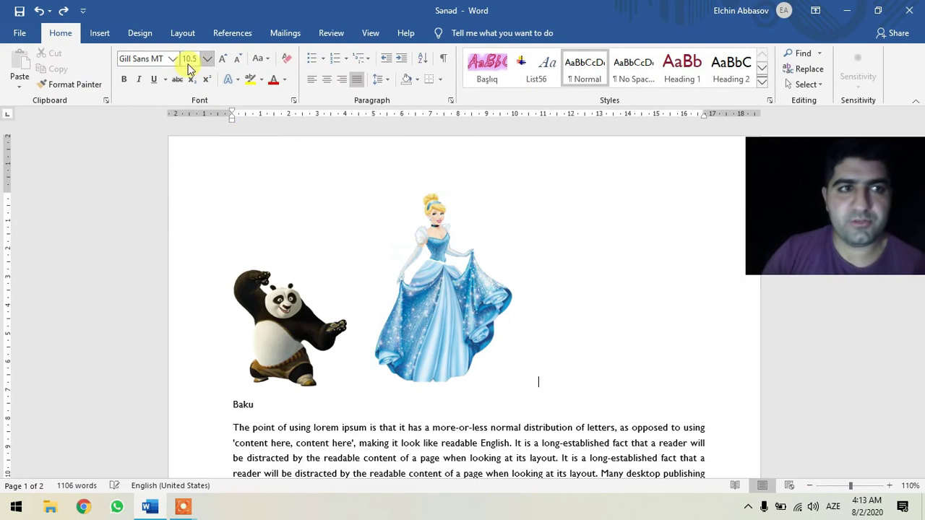
{"action": "left_click", "coordinate": [443, 296]}
{"action": "left_click", "coordinate": [285, 286]}
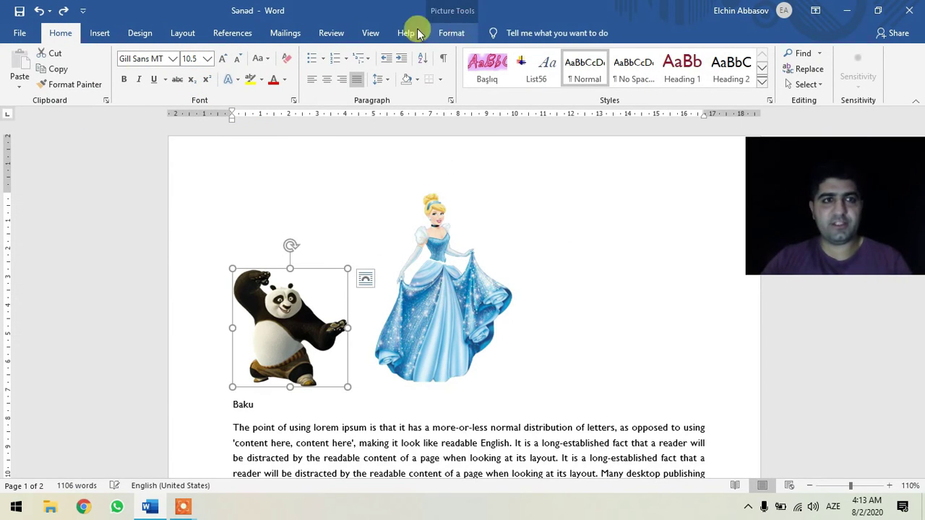
{"action": "left_click", "coordinate": [451, 33]}
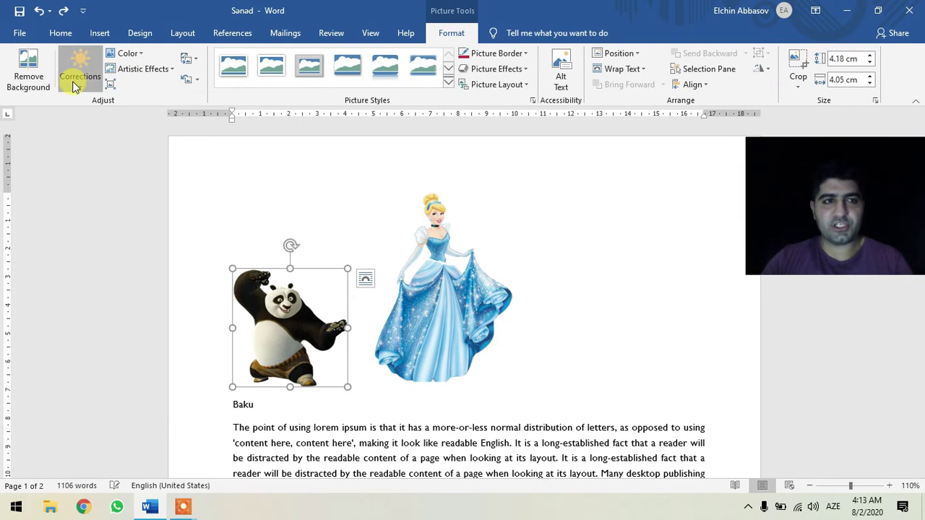
{"action": "left_click", "coordinate": [81, 83]}
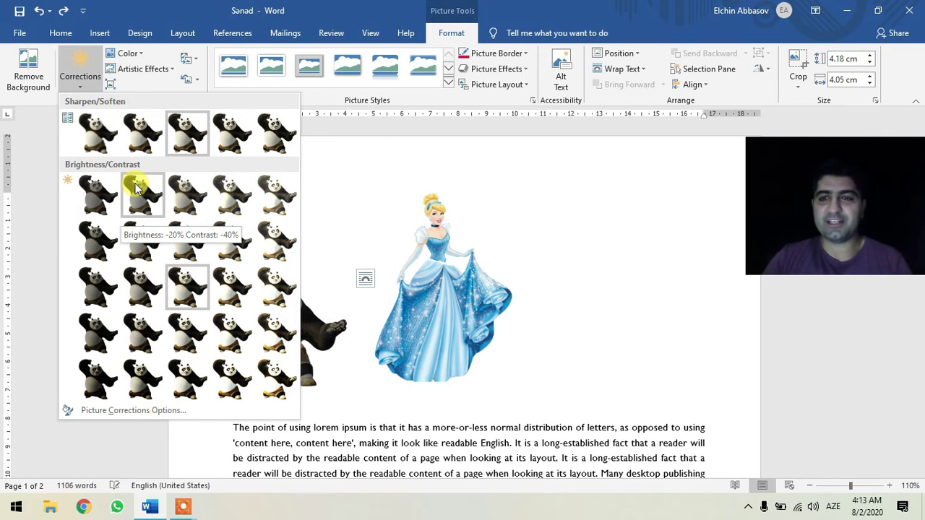
{"action": "left_click", "coordinate": [130, 55]}
{"action": "left_click", "coordinate": [133, 55]}
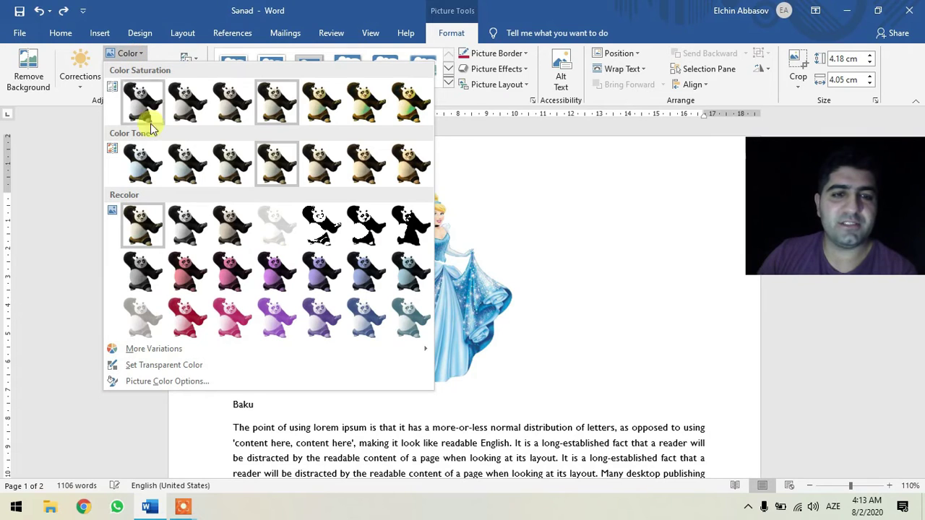
{"action": "left_click", "coordinate": [238, 314]}
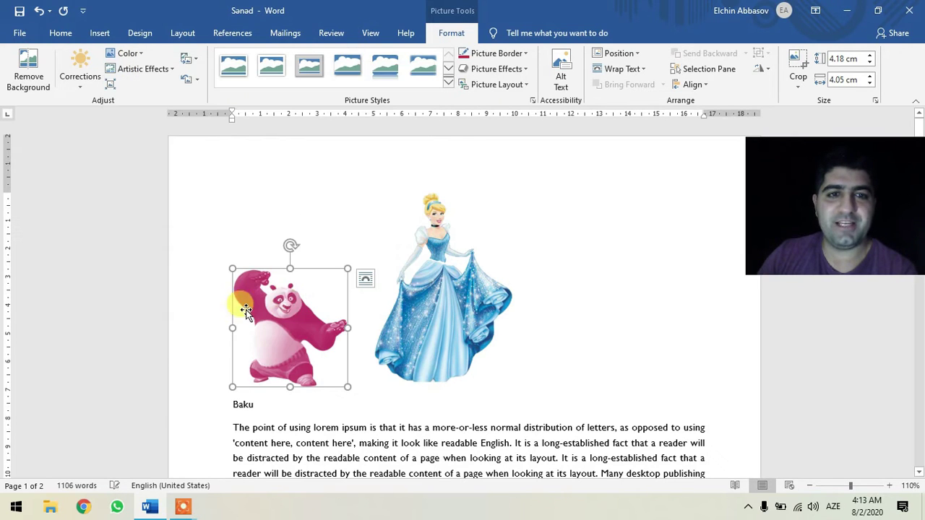
{"action": "left_click", "coordinate": [608, 278]}
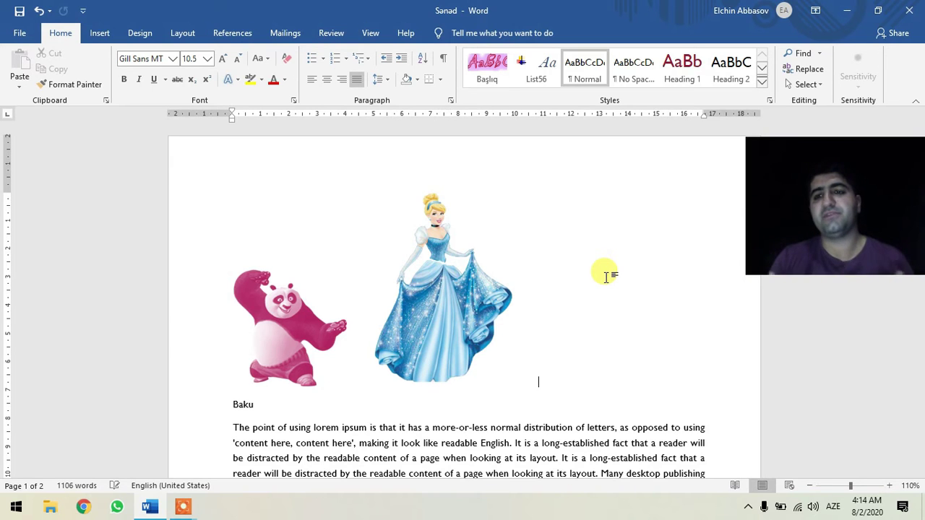
{"action": "key", "text": "ctrl+z"}
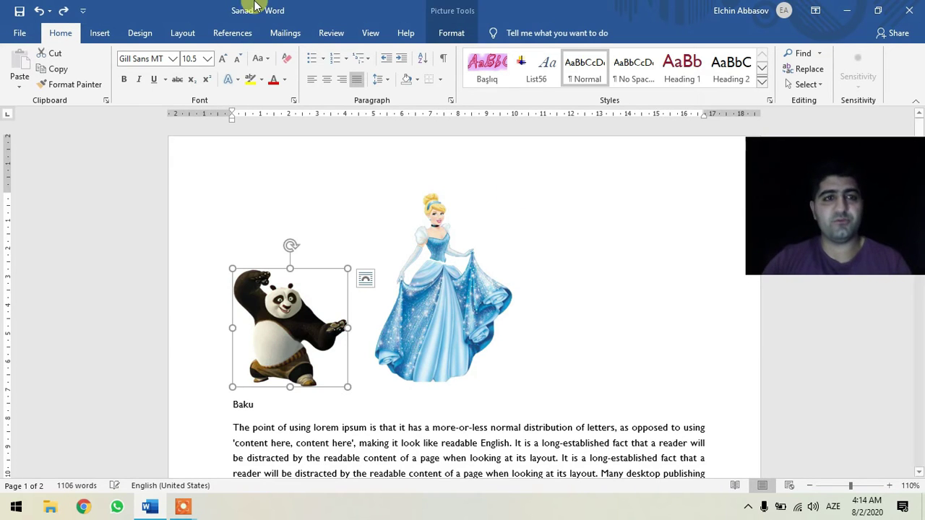
Apply the Light Screen artistic effect to the panda, then undo it.
{"action": "left_click", "coordinate": [451, 33]}
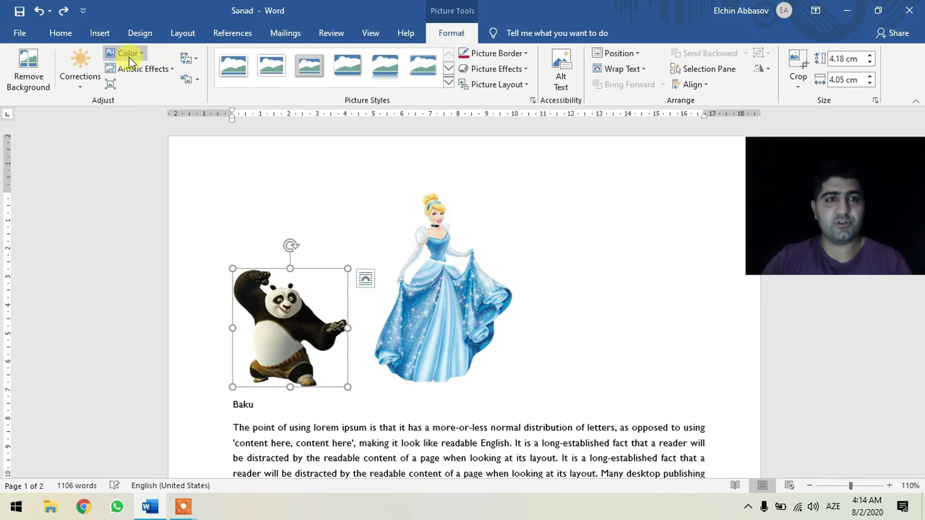
{"action": "left_click", "coordinate": [164, 70]}
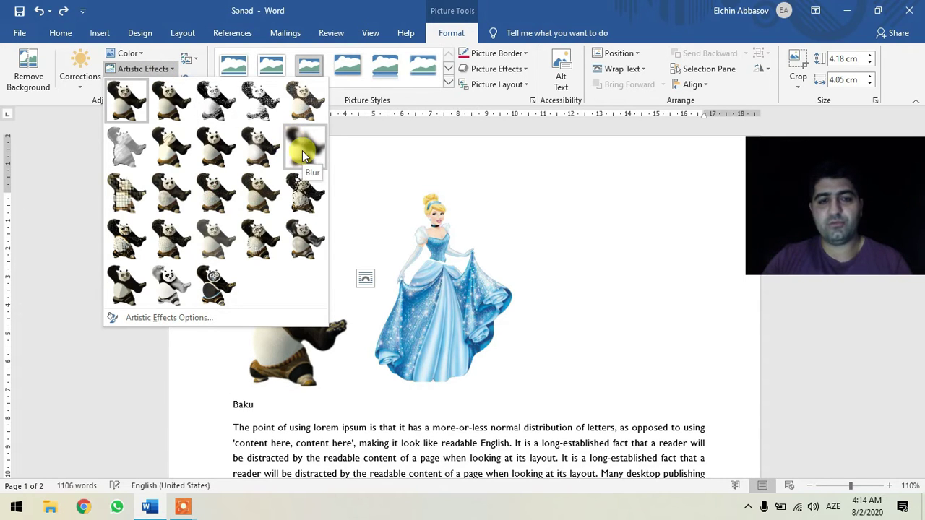
{"action": "key", "text": "Escape"}
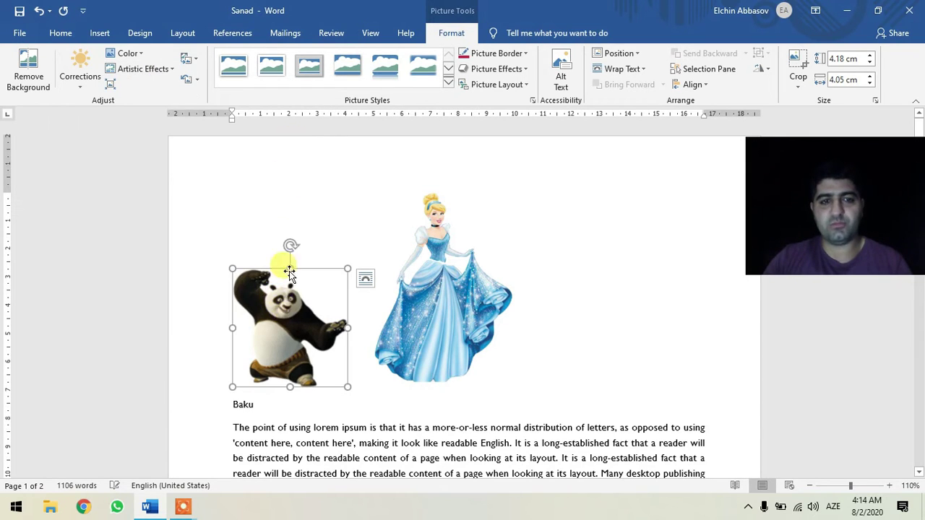
{"action": "left_click", "coordinate": [159, 70]}
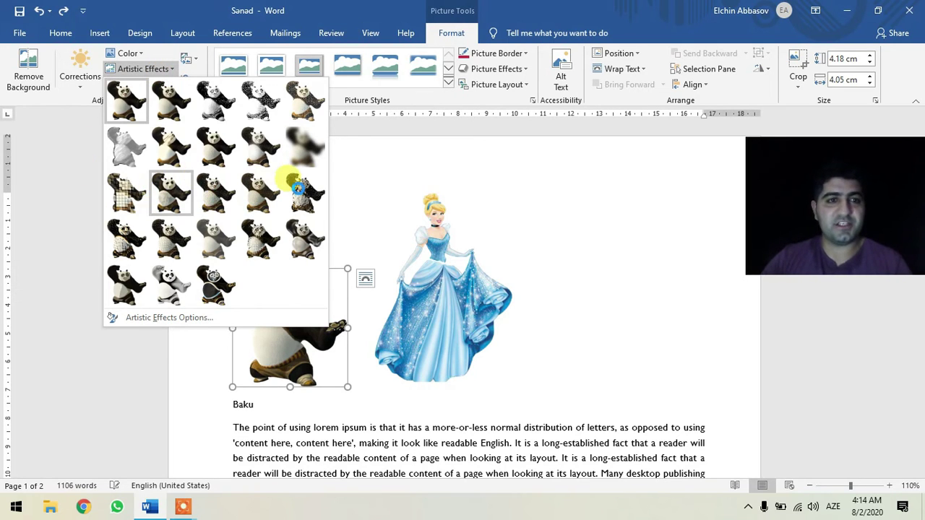
{"action": "left_click", "coordinate": [128, 196]}
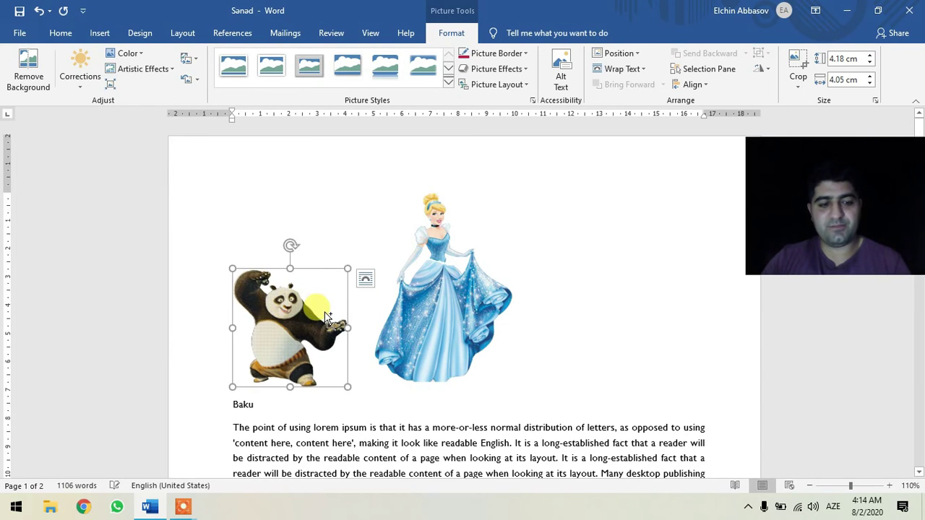
{"action": "key", "text": "ctrl+z"}
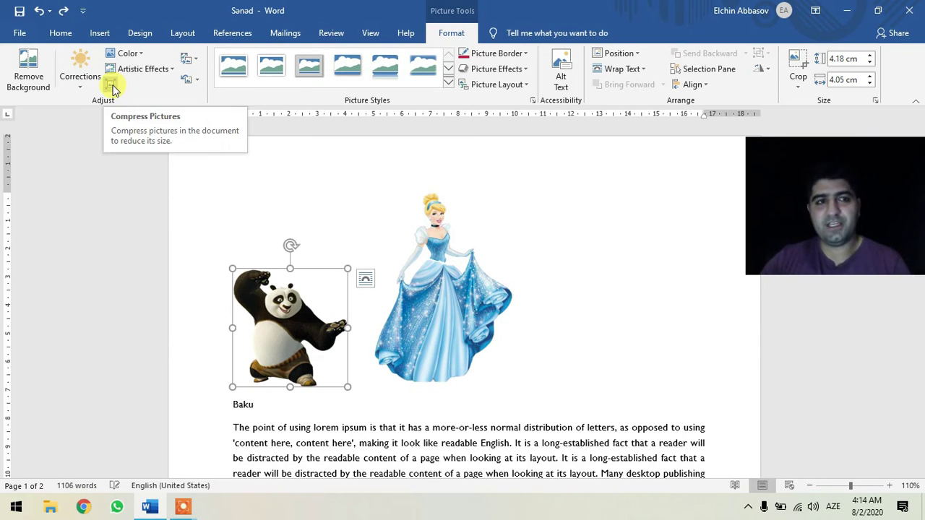
Cancel Compress Pictures twice without compressing, then show the Change Picture source choices.
{"action": "left_click", "coordinate": [112, 87]}
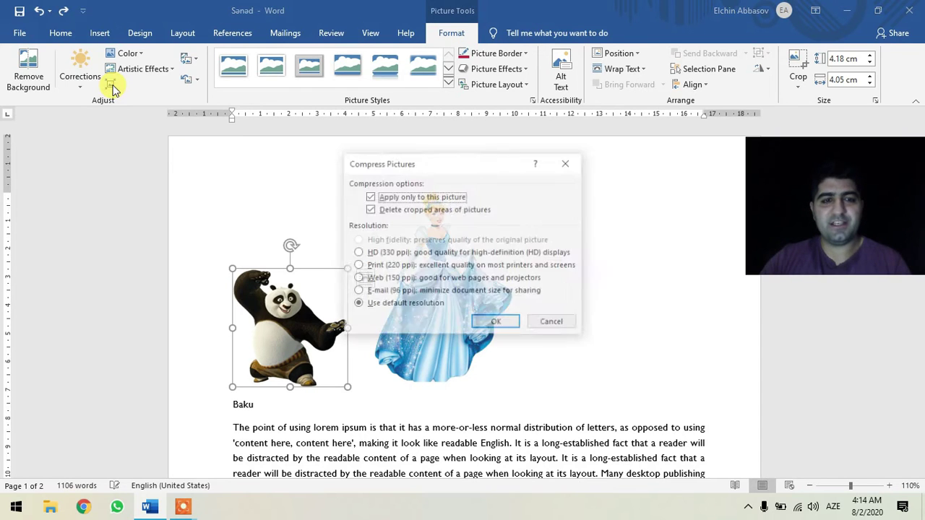
{"action": "left_click", "coordinate": [547, 324]}
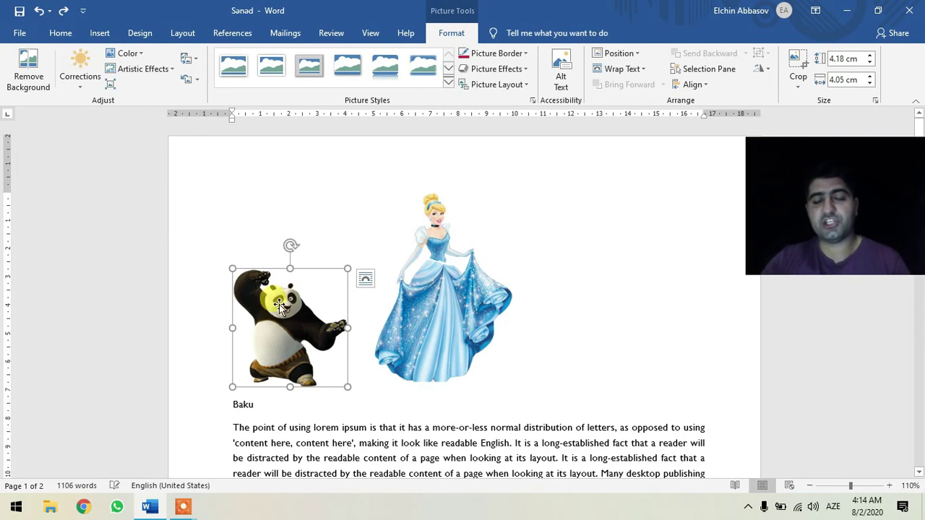
{"action": "left_click", "coordinate": [110, 84]}
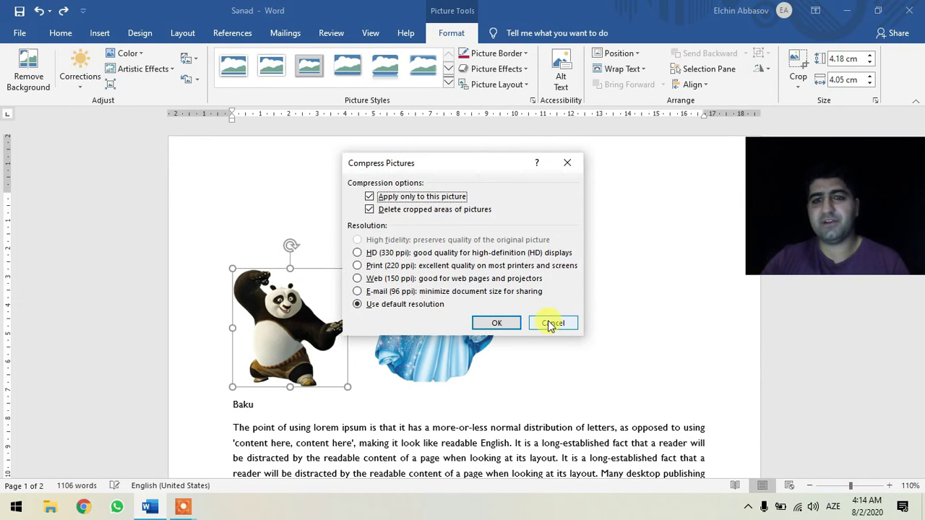
{"action": "left_click", "coordinate": [553, 323]}
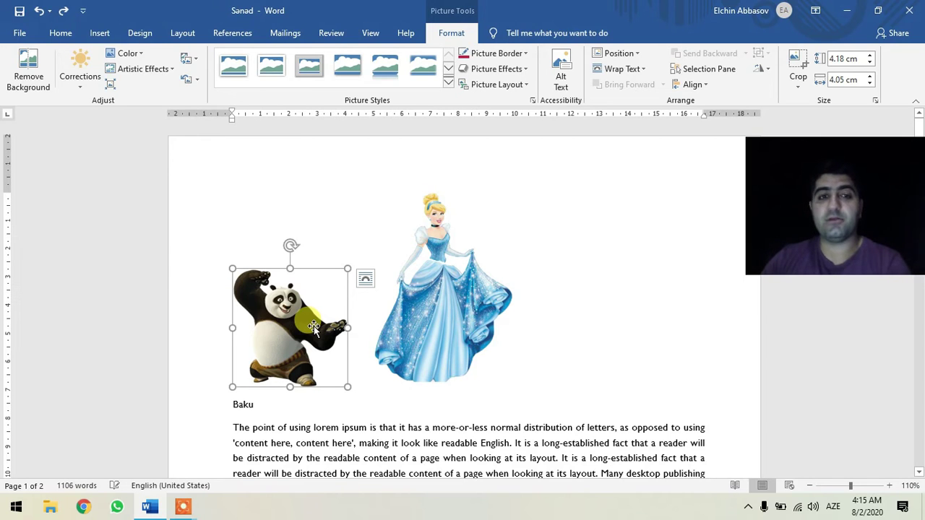
{"action": "left_click", "coordinate": [188, 59]}
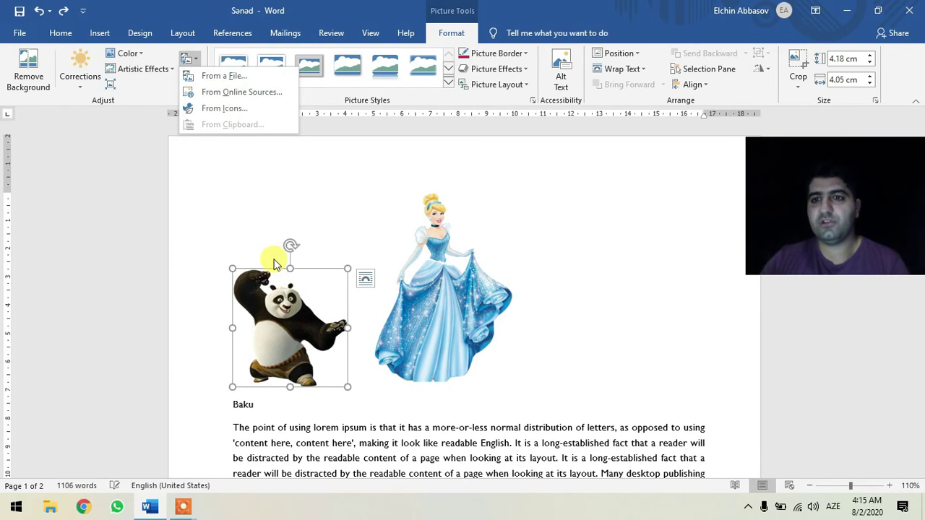
{"action": "left_click", "coordinate": [224, 92]}
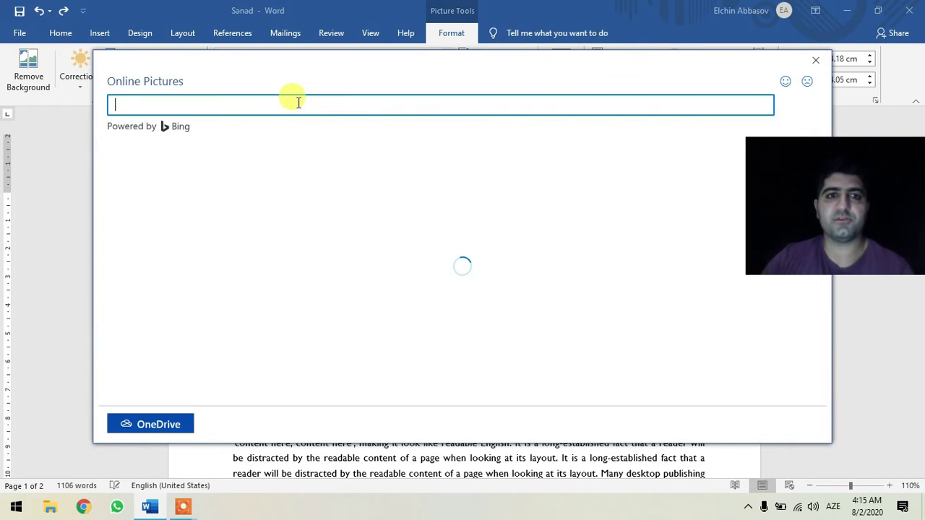
{"action": "type", "text": "zebra png"}
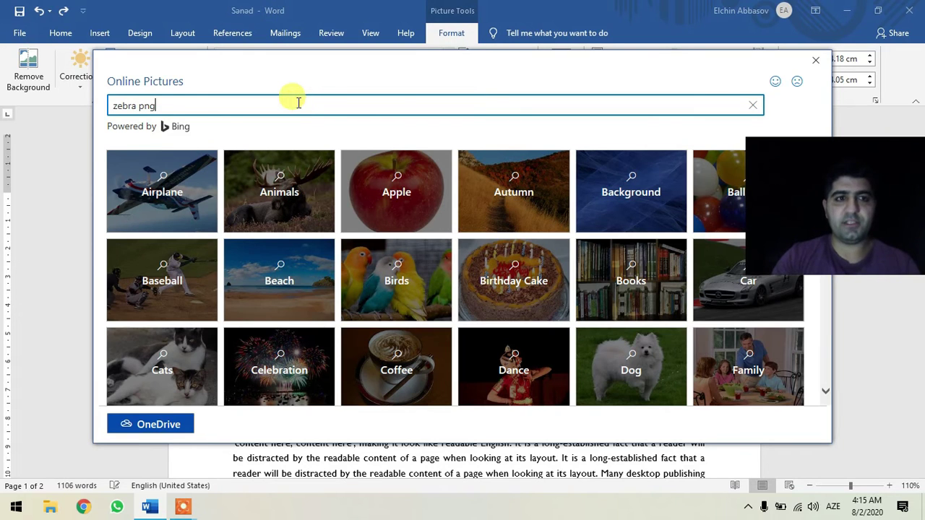
{"action": "key", "text": "Return"}
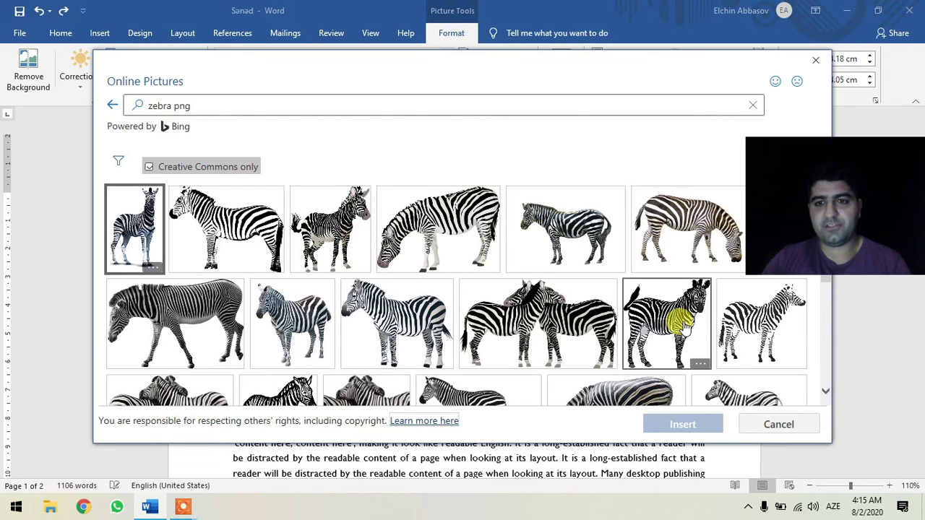
{"action": "left_click", "coordinate": [678, 321]}
{"action": "left_click", "coordinate": [695, 424]}
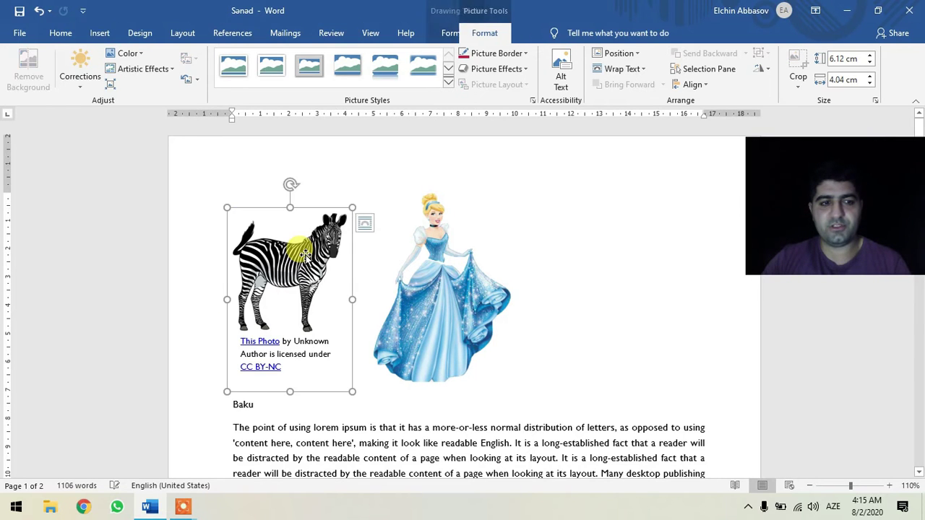
{"action": "left_click", "coordinate": [284, 366]}
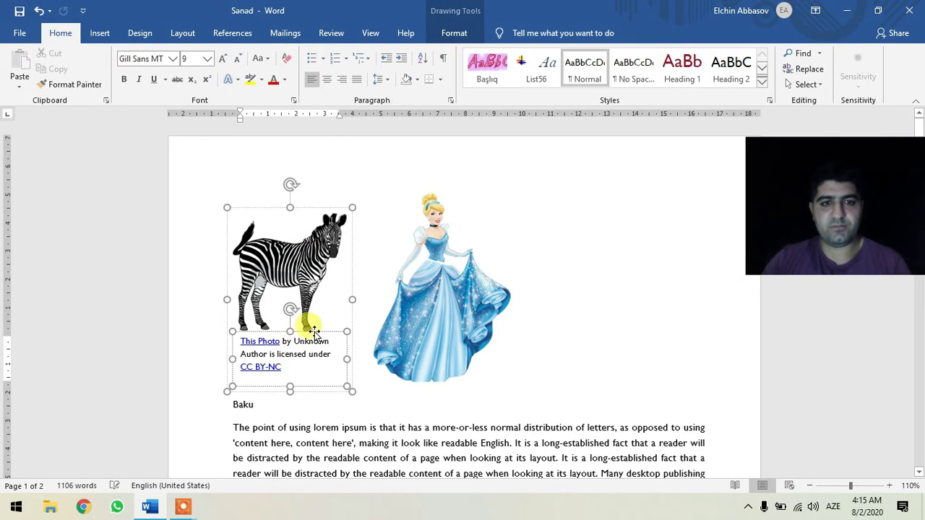
{"action": "left_click", "coordinate": [316, 332]}
{"action": "key", "text": "Delete"}
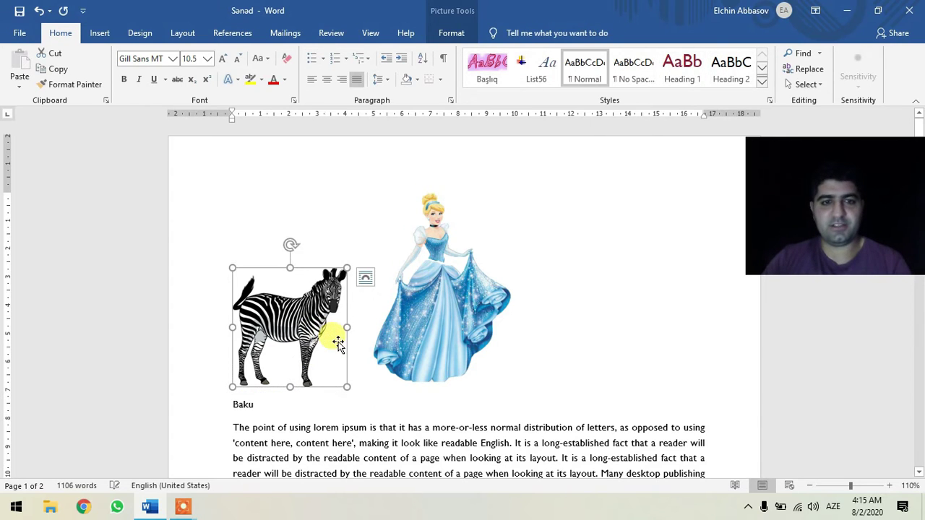
{"action": "left_click", "coordinate": [464, 362]}
{"action": "left_click", "coordinate": [612, 345]}
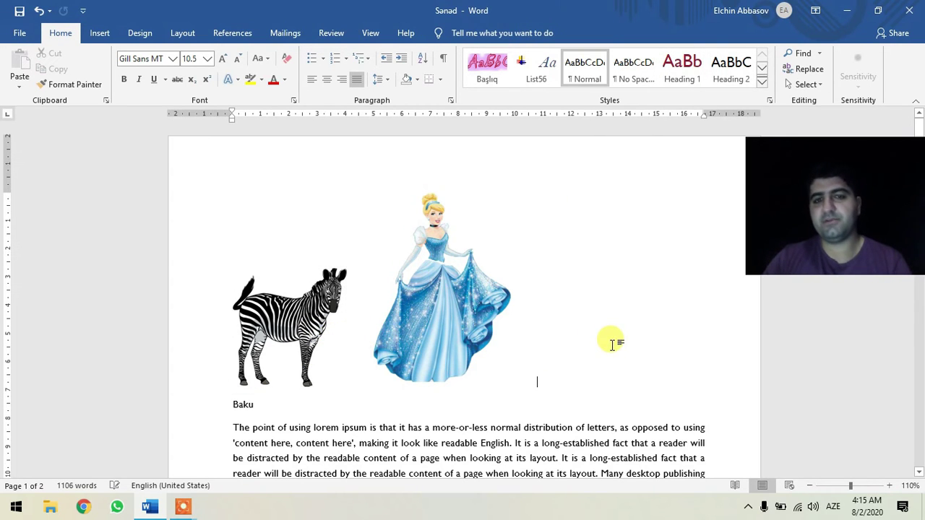
{"action": "key", "text": "ctrl+z"}
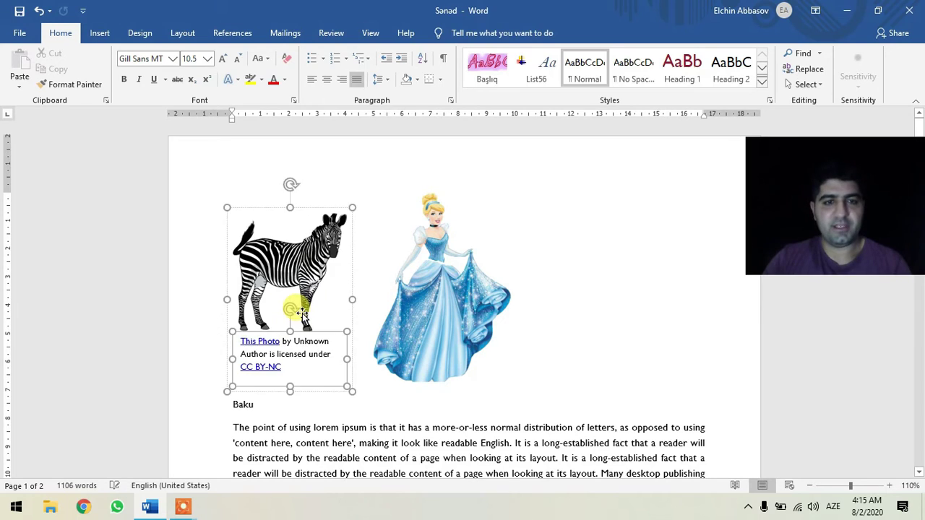
{"action": "key", "text": "ctrl+z"}
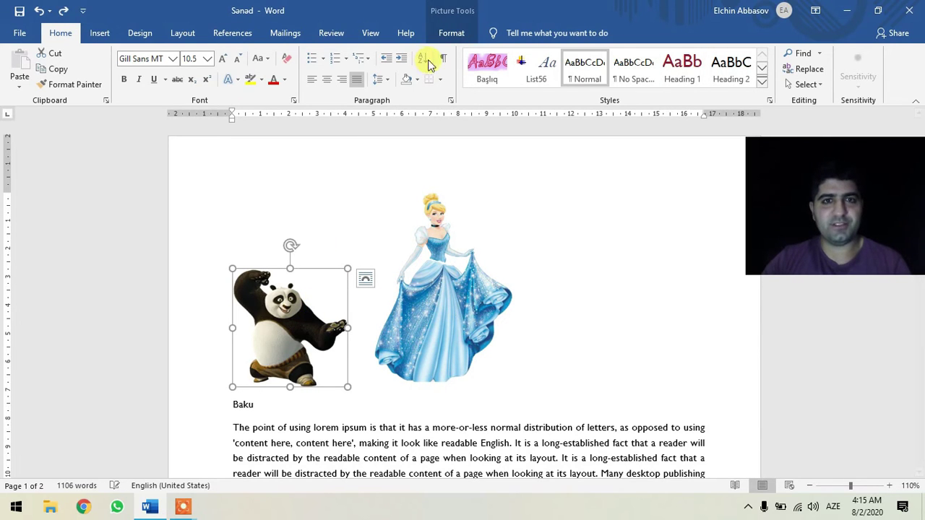
{"action": "left_click", "coordinate": [450, 32]}
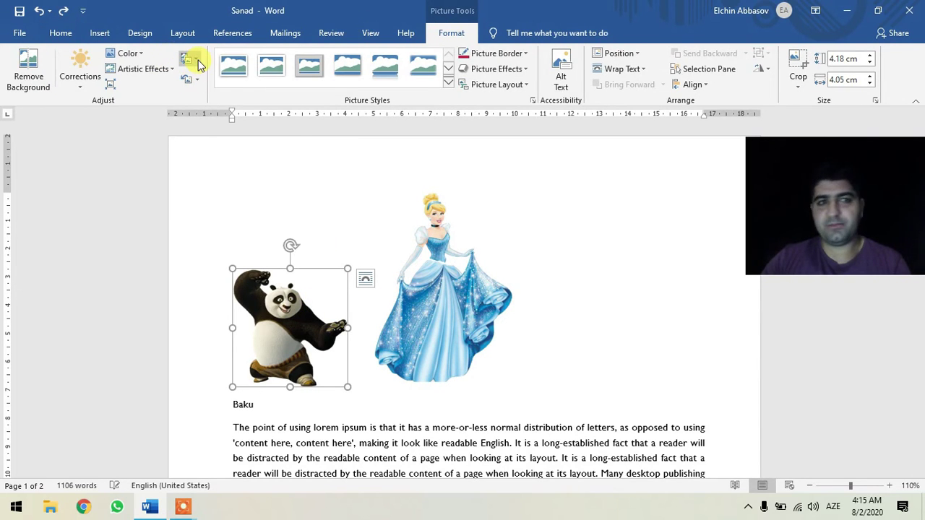
{"action": "left_click", "coordinate": [198, 60]}
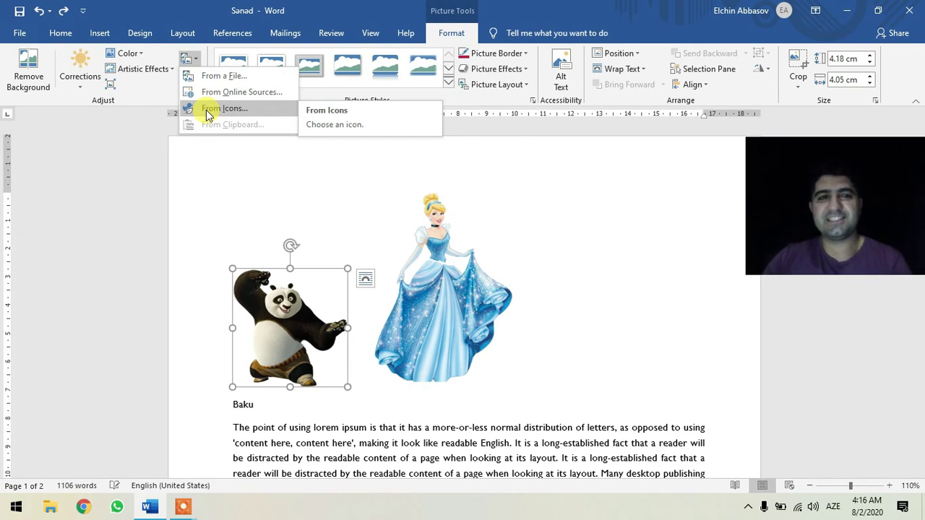
{"action": "left_click", "coordinate": [208, 109]}
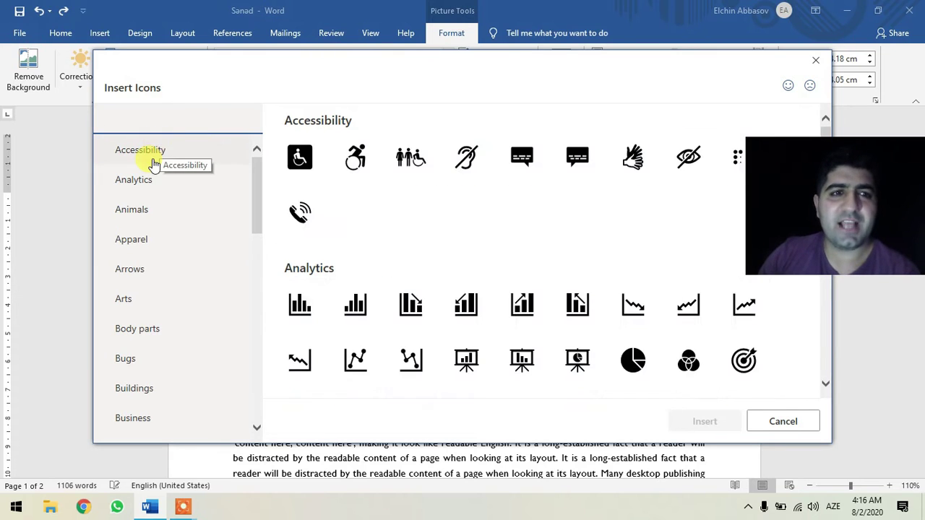
{"action": "scroll", "coordinate": [448, 217], "scroll_direction": "down", "scroll_amount": 2}
{"action": "scroll", "coordinate": [466, 235], "scroll_direction": "down", "scroll_amount": 3}
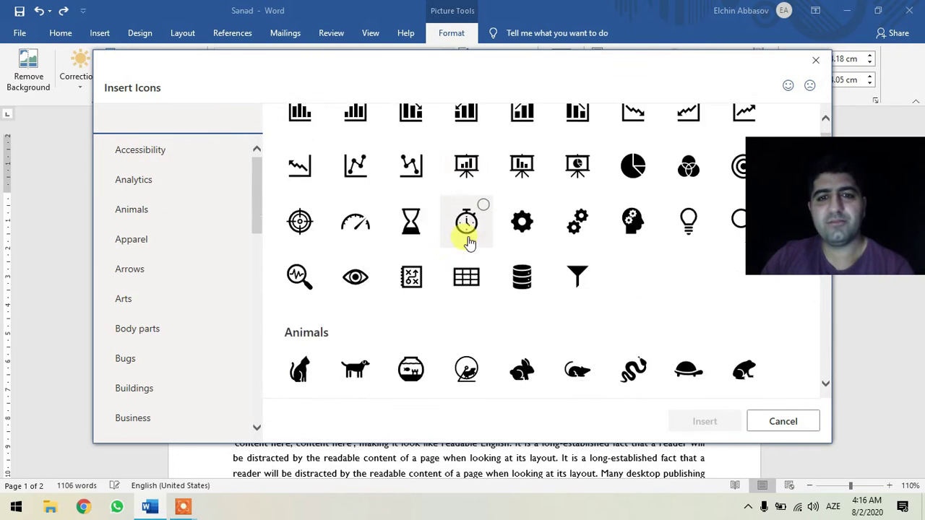
{"action": "scroll", "coordinate": [466, 241], "scroll_direction": "down", "scroll_amount": 2}
{"action": "scroll", "coordinate": [467, 238], "scroll_direction": "down", "scroll_amount": 2}
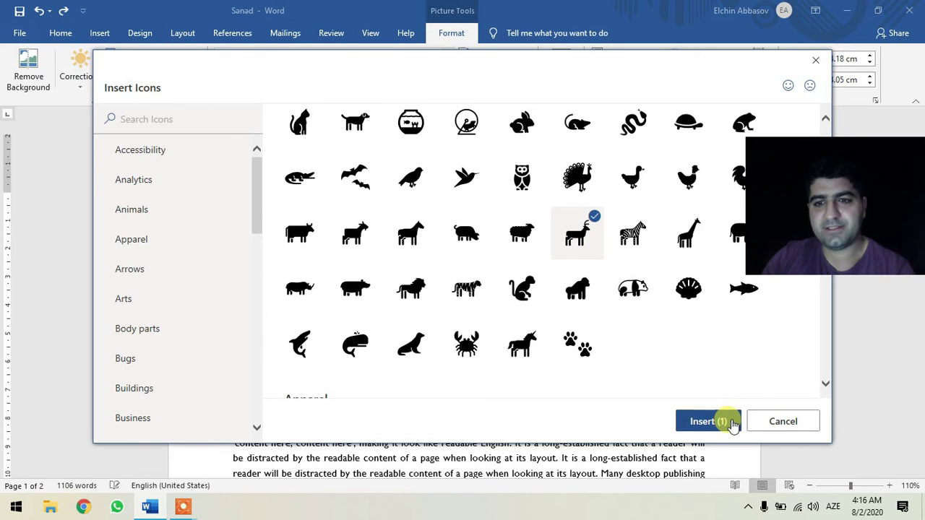
{"action": "left_click", "coordinate": [708, 422]}
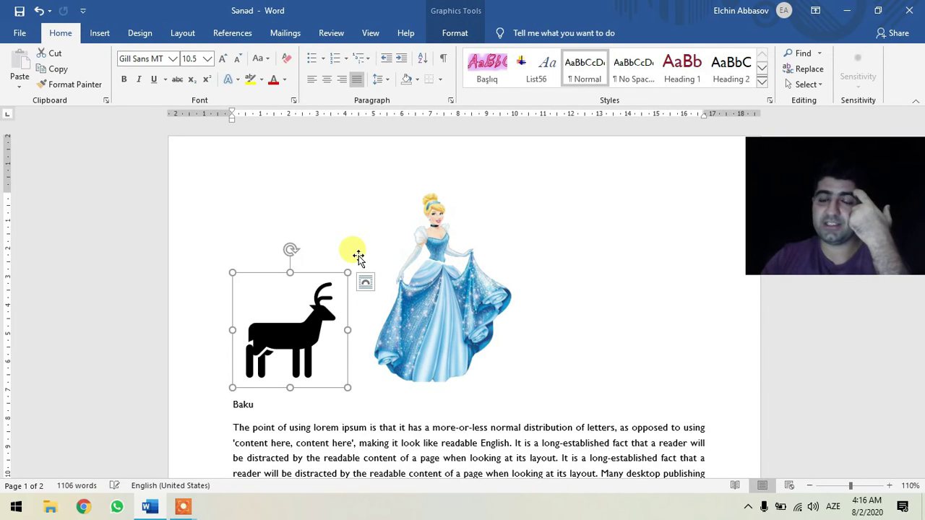
{"action": "key", "text": "ctrl+z"}
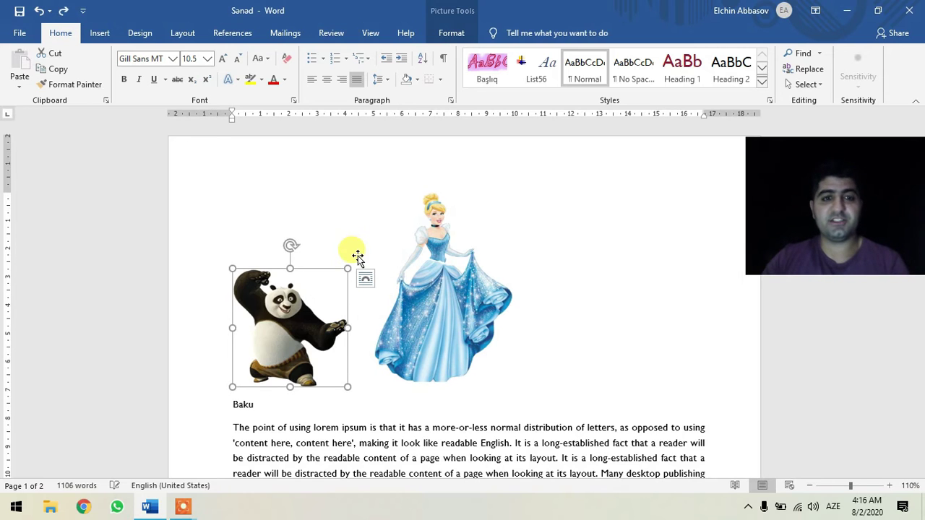
{"action": "left_click", "coordinate": [462, 30]}
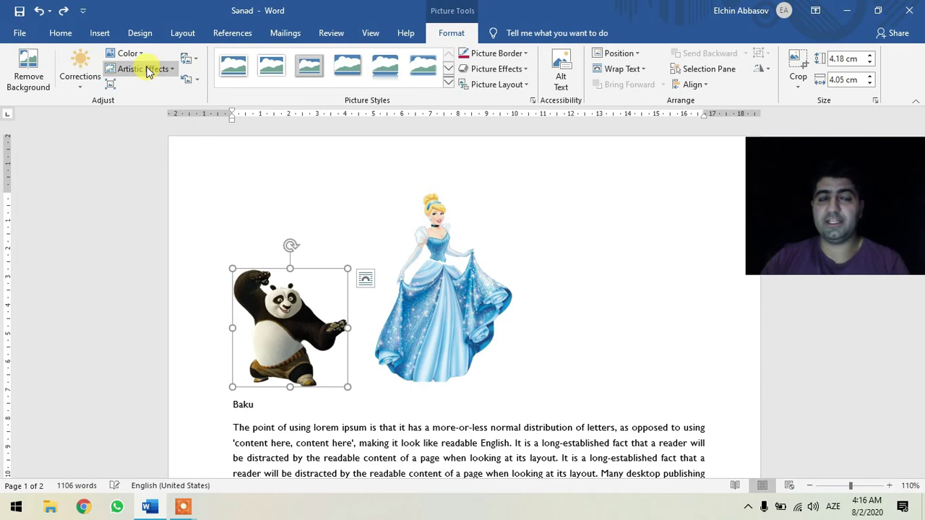
{"action": "left_click", "coordinate": [100, 33]}
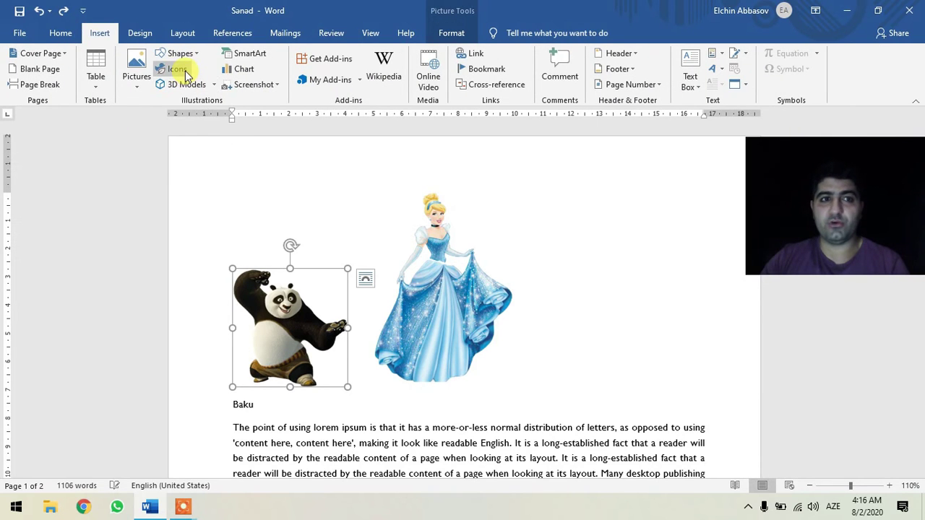
{"action": "left_click", "coordinate": [469, 34]}
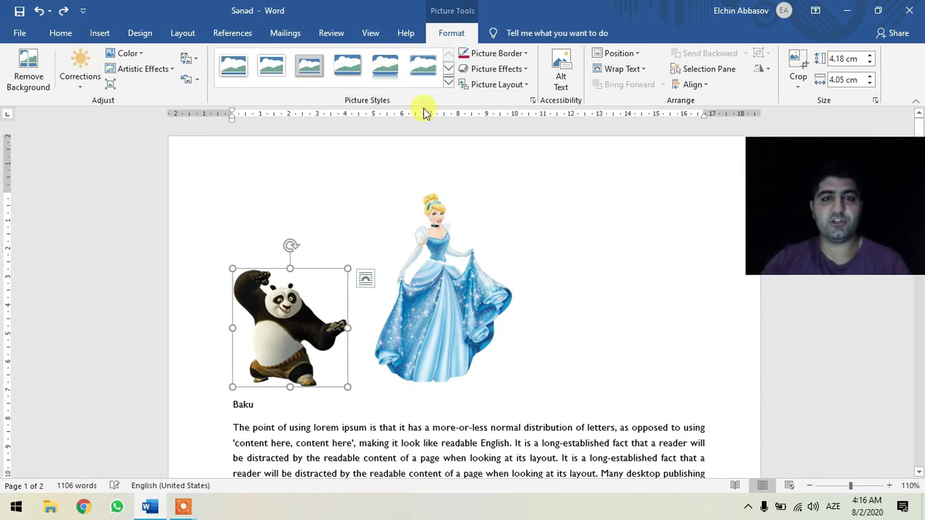
{"action": "left_click", "coordinate": [446, 82]}
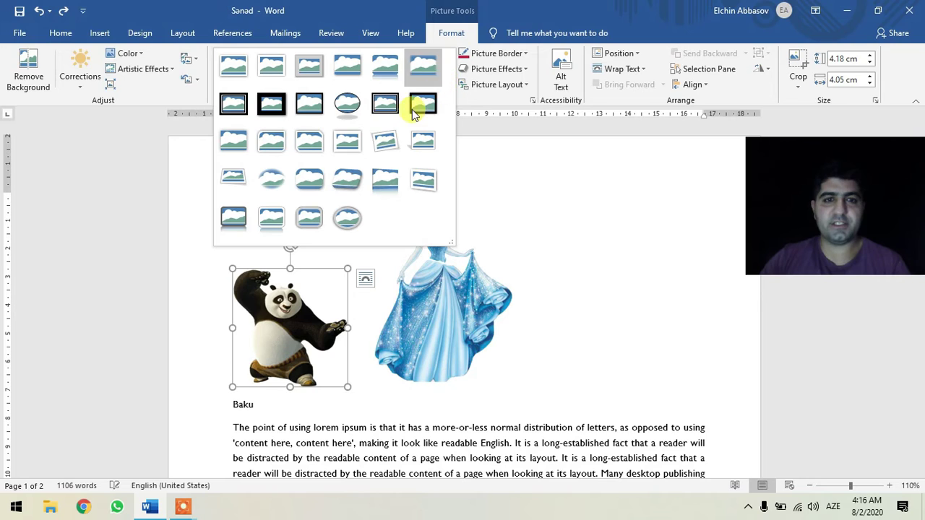
{"action": "left_click", "coordinate": [344, 107]}
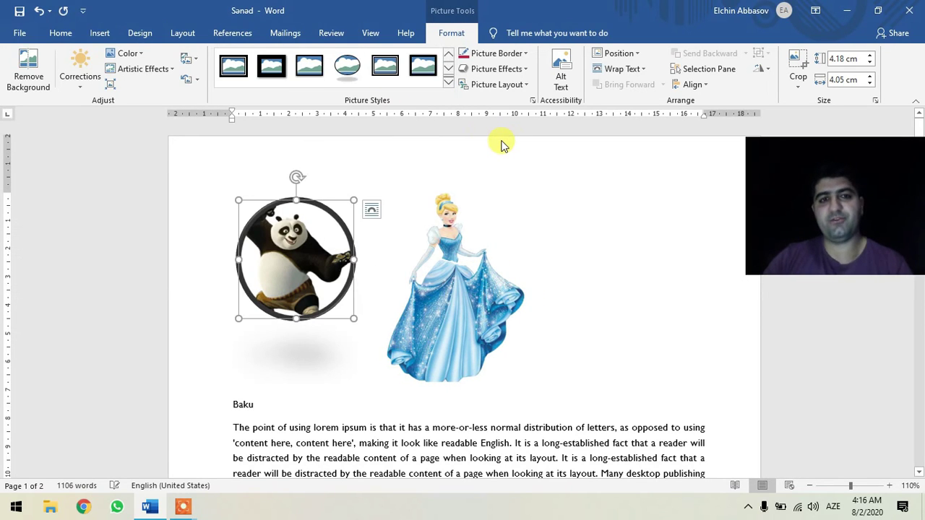
{"action": "key", "text": "ctrl+z"}
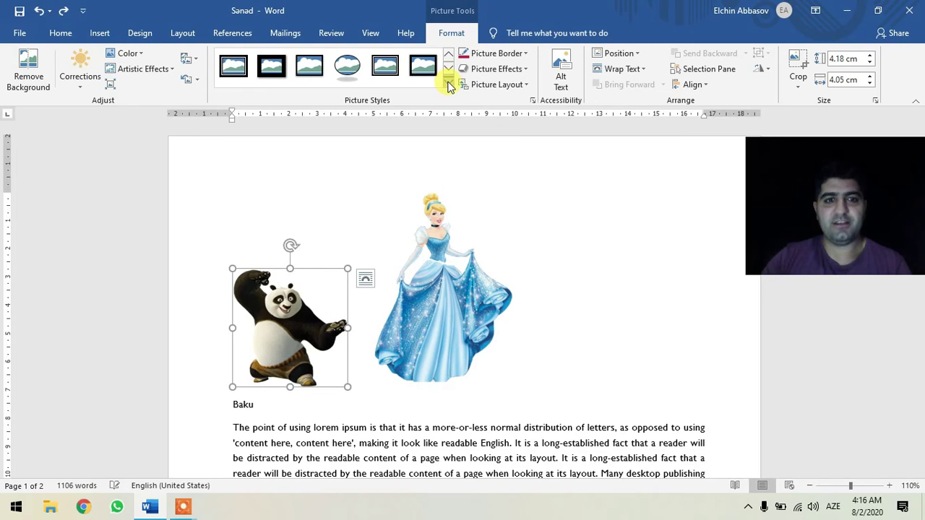
{"action": "left_click", "coordinate": [448, 82]}
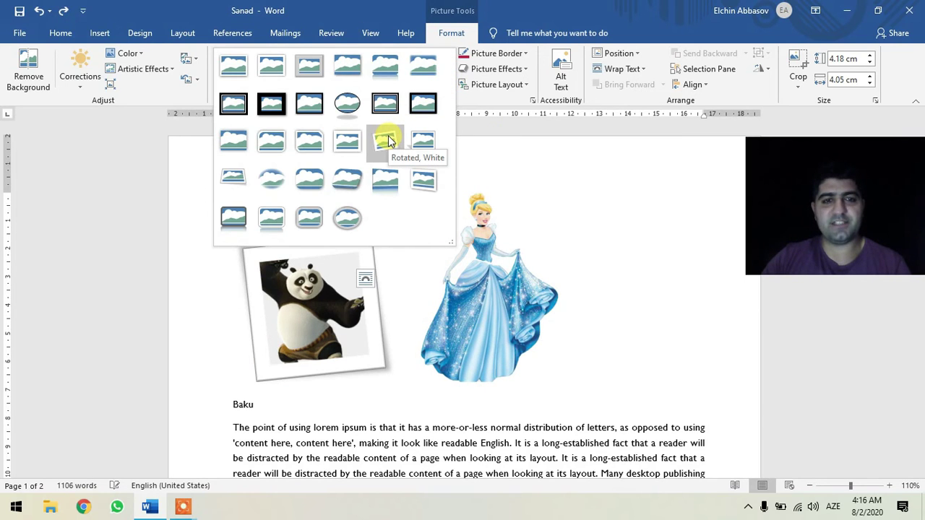
{"action": "left_click", "coordinate": [389, 141]}
{"action": "left_click", "coordinate": [616, 238]}
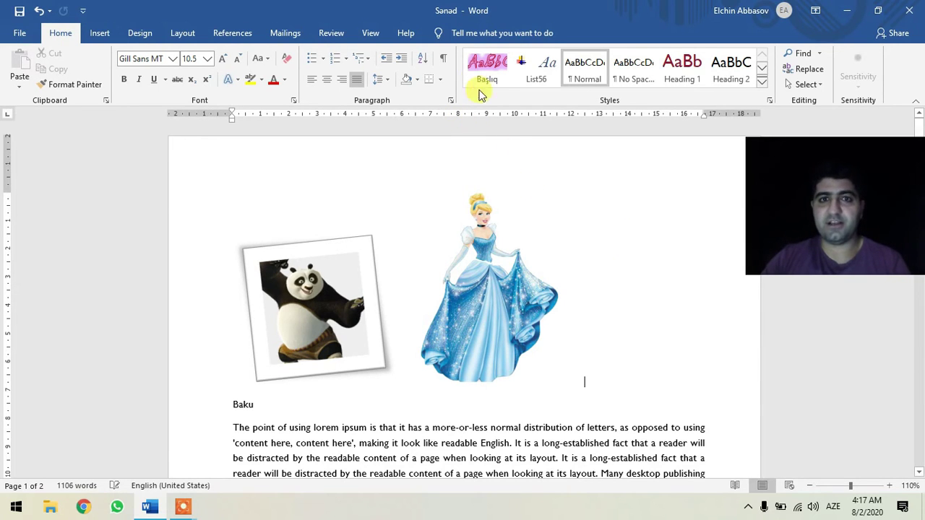
{"action": "key", "text": "ctrl+z"}
{"action": "left_click", "coordinate": [451, 33]}
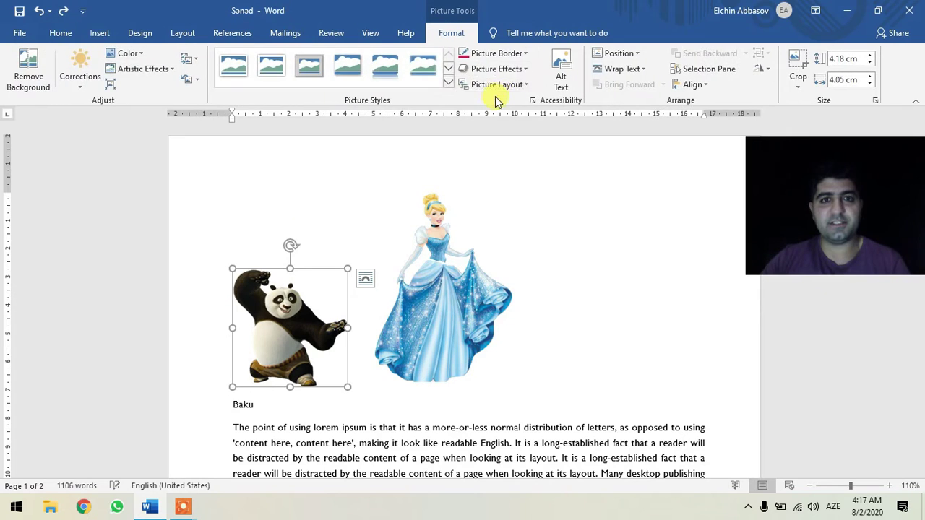
Insert the man's portrait from Pictures > People beside the panda and give it a white frame.
{"action": "left_click", "coordinate": [530, 349]}
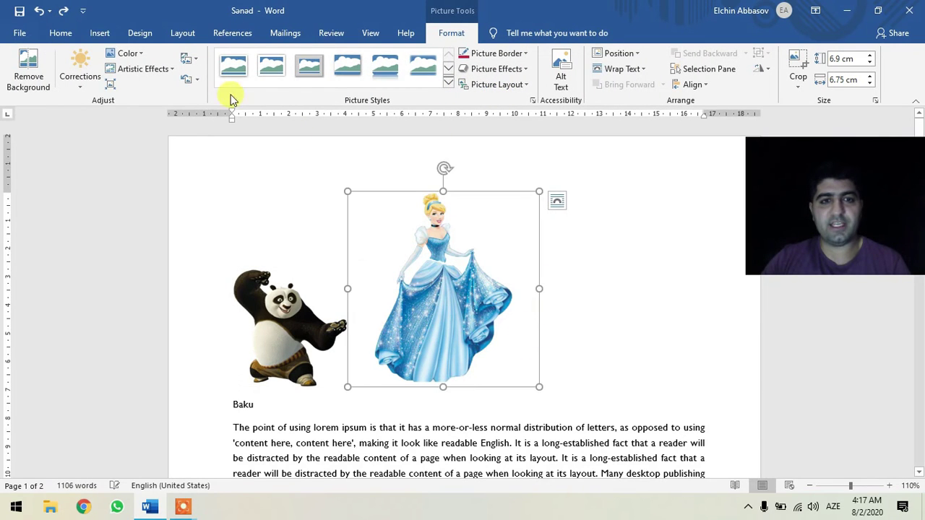
{"action": "left_click", "coordinate": [102, 34]}
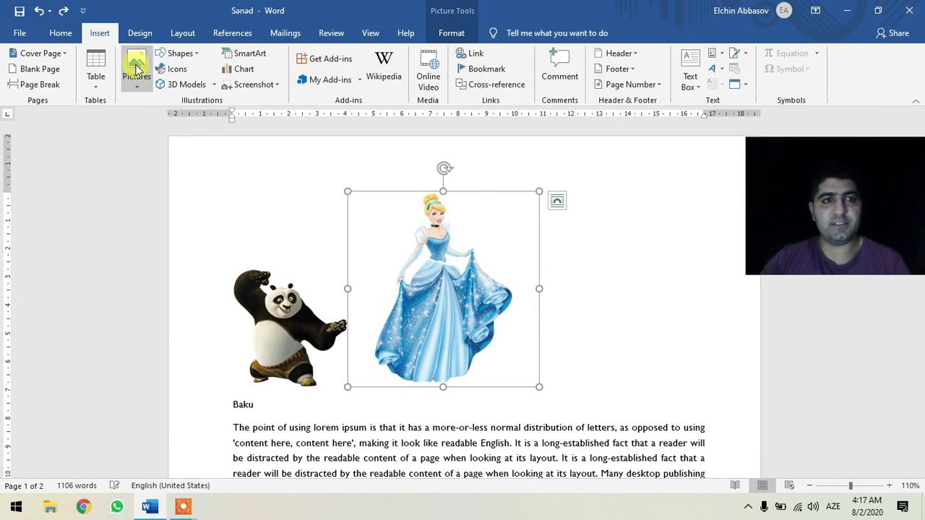
{"action": "left_click", "coordinate": [137, 70]}
{"action": "left_click", "coordinate": [161, 120]}
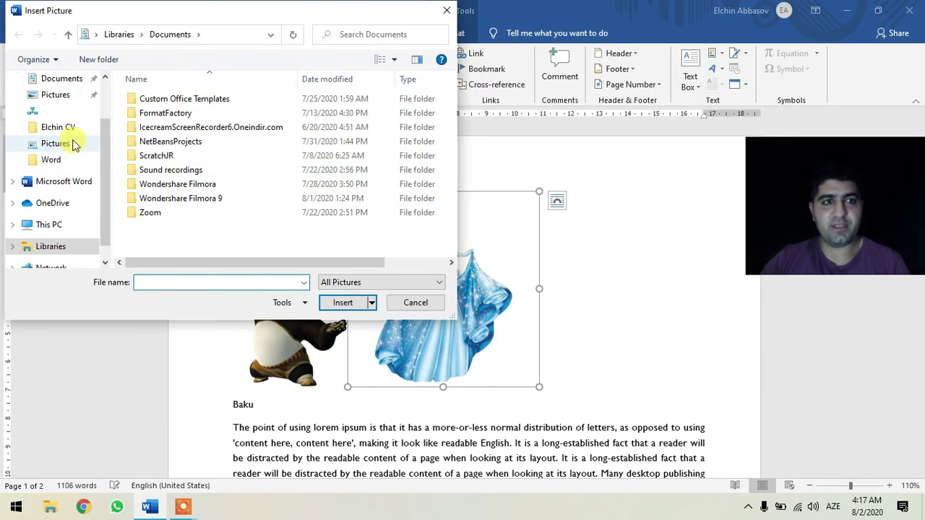
{"action": "left_click", "coordinate": [65, 143]}
{"action": "key", "text": "Return"}
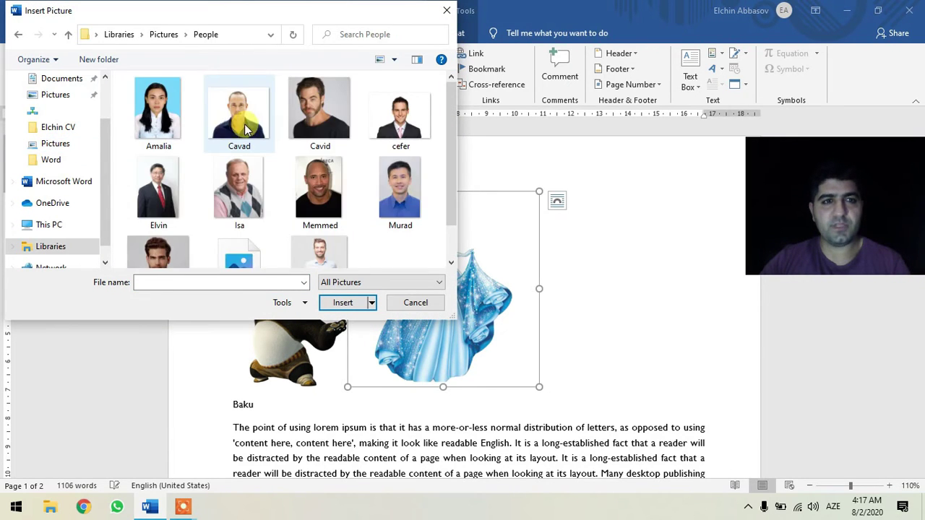
{"action": "double_click", "coordinate": [399, 189]}
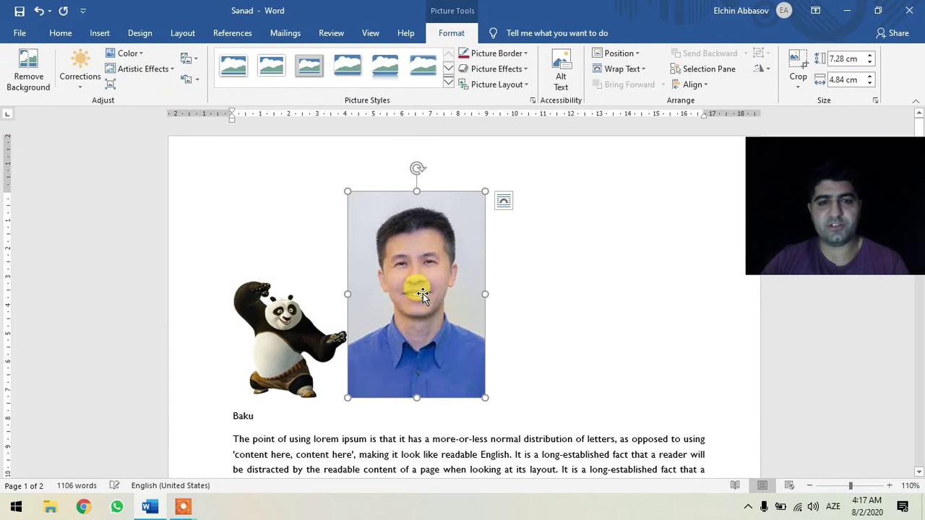
{"action": "left_click", "coordinate": [271, 65]}
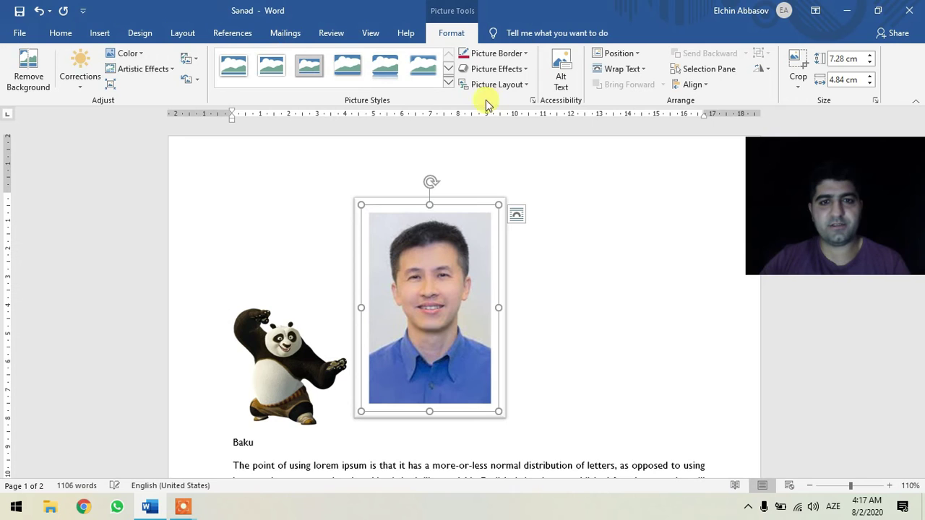
Try the snipped-corner white frame style, then undo and redo until the portrait is plain.
{"action": "left_click", "coordinate": [448, 86]}
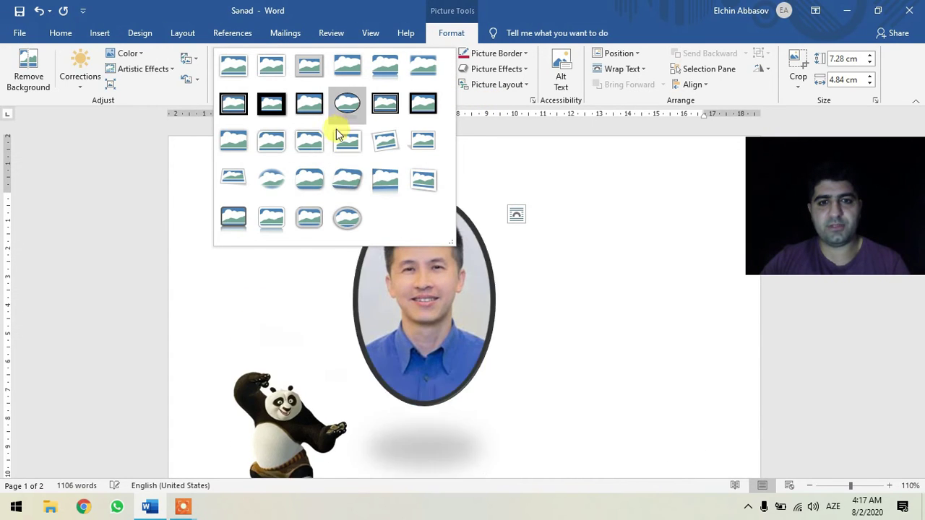
{"action": "left_click", "coordinate": [325, 149]}
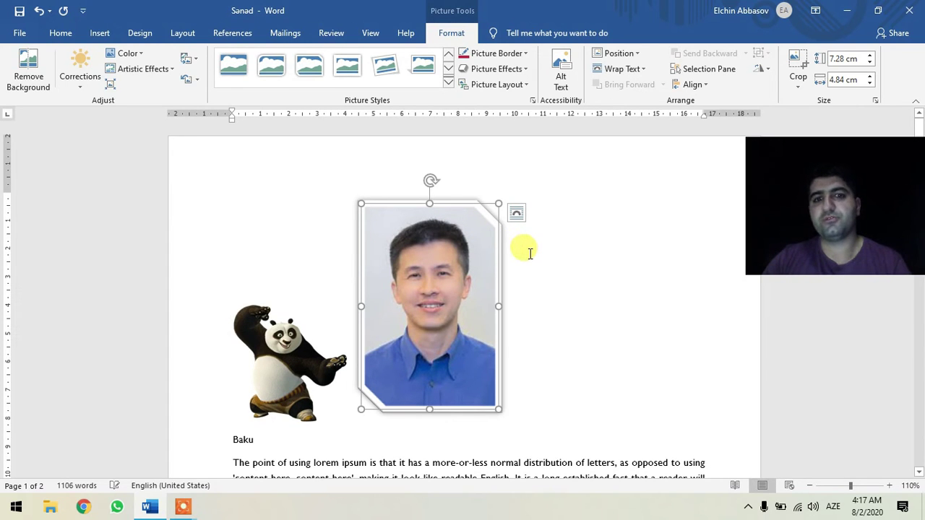
{"action": "key", "text": "ctrl+z"}
{"action": "key", "text": "ctrl+z"}
{"action": "key", "text": "ctrl+z"}
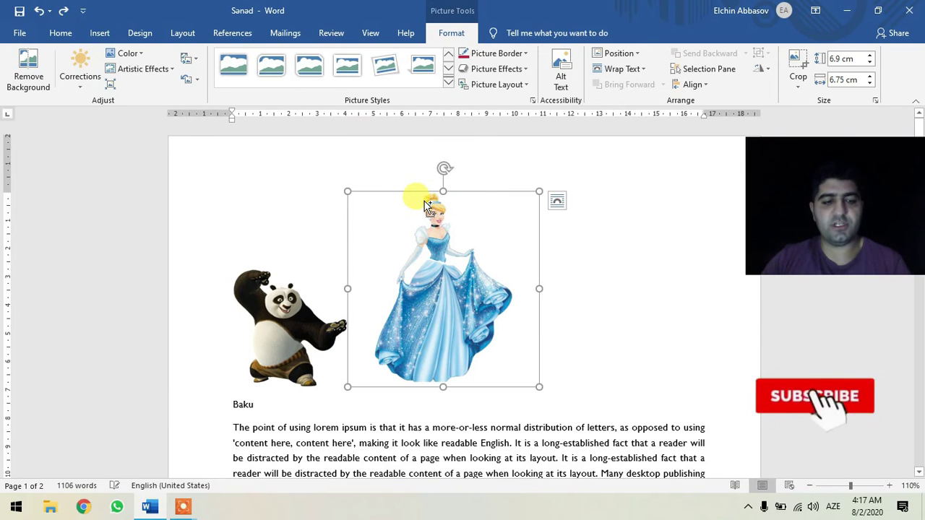
{"action": "key", "text": "alt+j"}
{"action": "key", "text": "p"}
{"action": "key", "text": "e"}
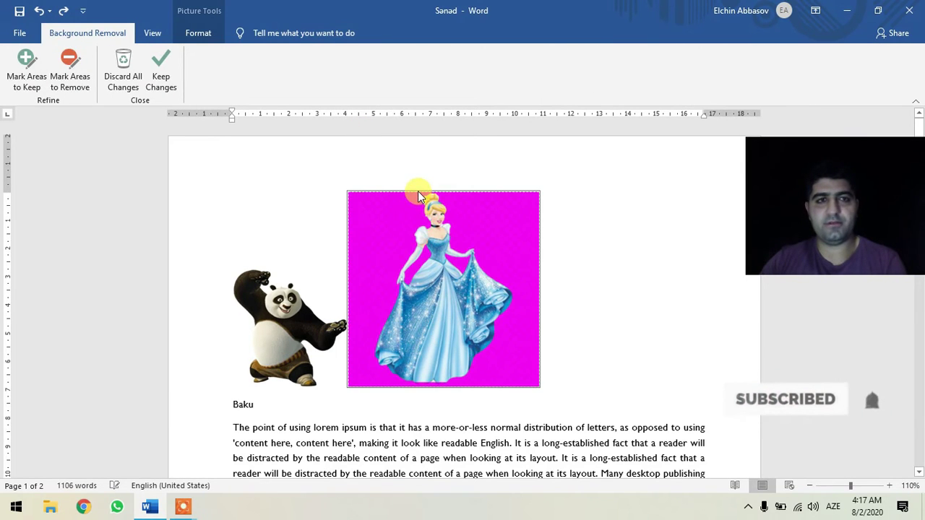
{"action": "key", "text": "ctrl+z"}
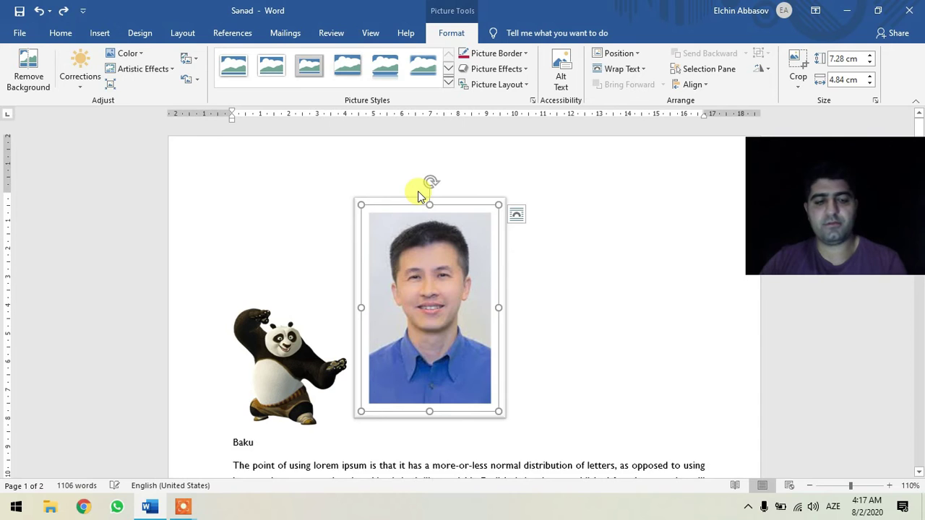
{"action": "key", "text": "ctrl+z"}
{"action": "key", "text": "ctrl+z"}
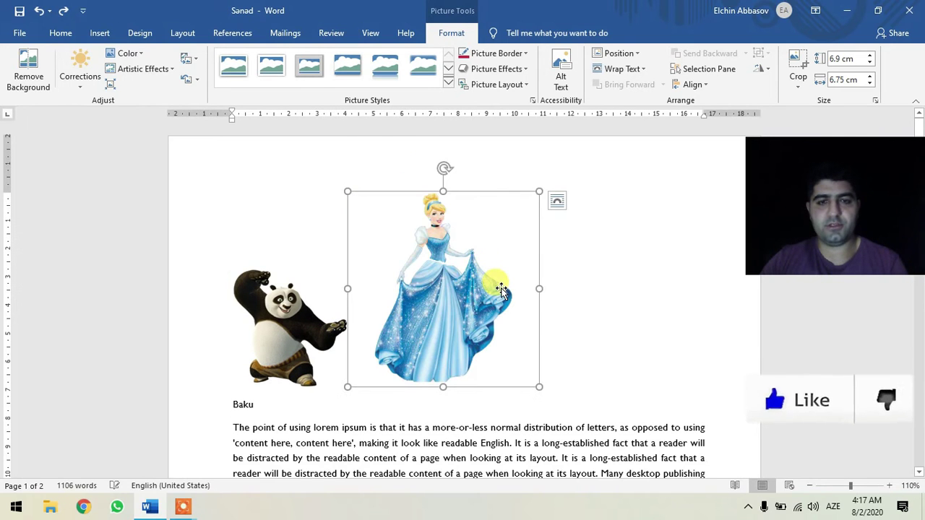
{"action": "key", "text": "ctrl+y"}
Reselect the plain 7.28 × 4.84 cm portrait photo beside the panda.
{"action": "scroll", "coordinate": [543, 308], "scroll_direction": "down", "scroll_amount": 4}
{"action": "scroll", "coordinate": [541, 239], "scroll_direction": "down", "scroll_amount": 3}
{"action": "scroll", "coordinate": [526, 304], "scroll_direction": "up", "scroll_amount": 3}
{"action": "scroll", "coordinate": [512, 237], "scroll_direction": "up", "scroll_amount": 4}
{"action": "left_click", "coordinate": [519, 261]}
{"action": "double_click", "coordinate": [423, 282]}
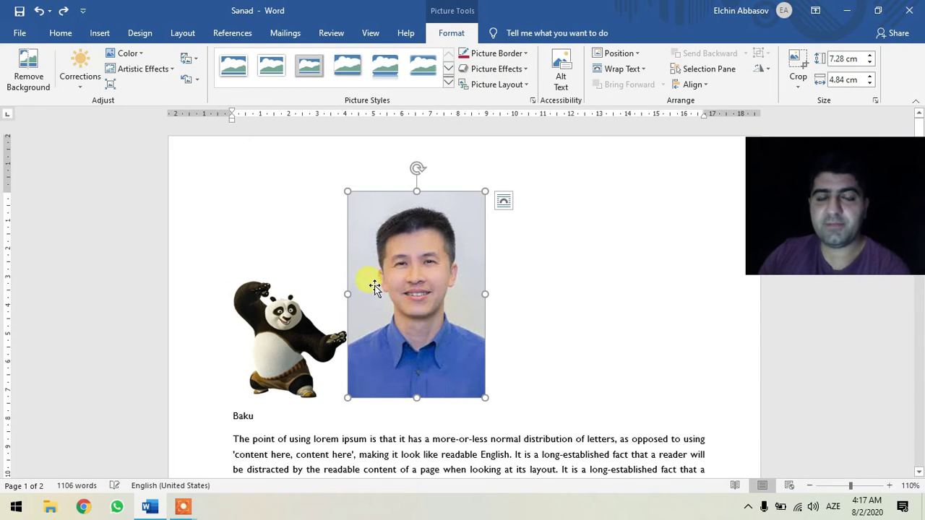
{"action": "left_click", "coordinate": [298, 343]}
{"action": "left_click", "coordinate": [410, 298]}
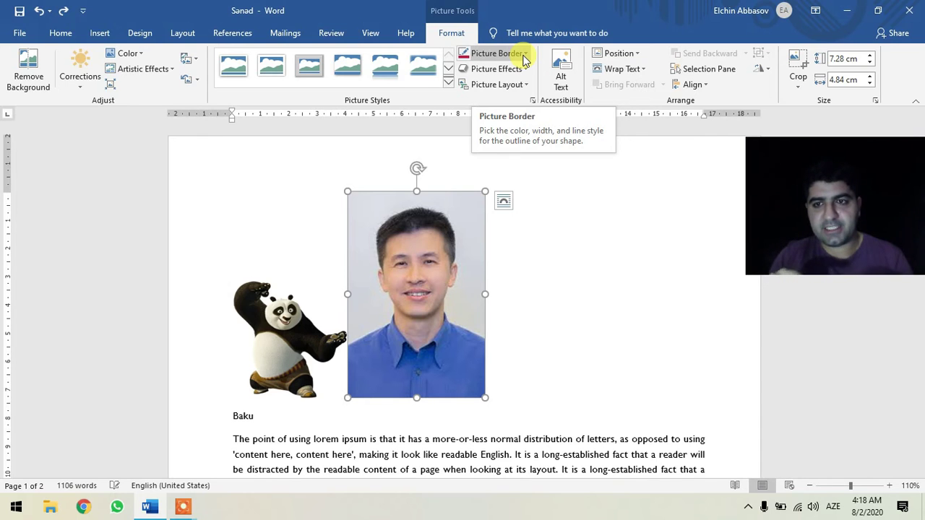
{"action": "left_click", "coordinate": [525, 57]}
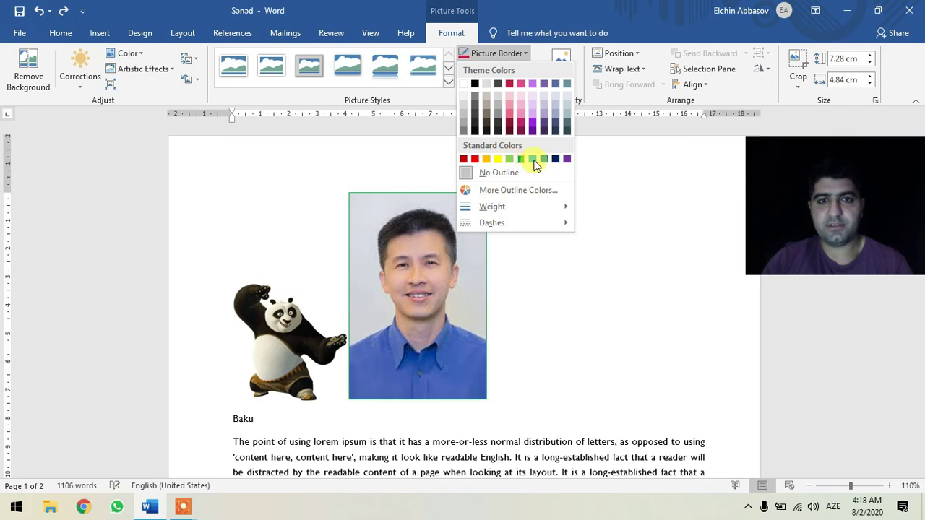
{"action": "left_click", "coordinate": [519, 124]}
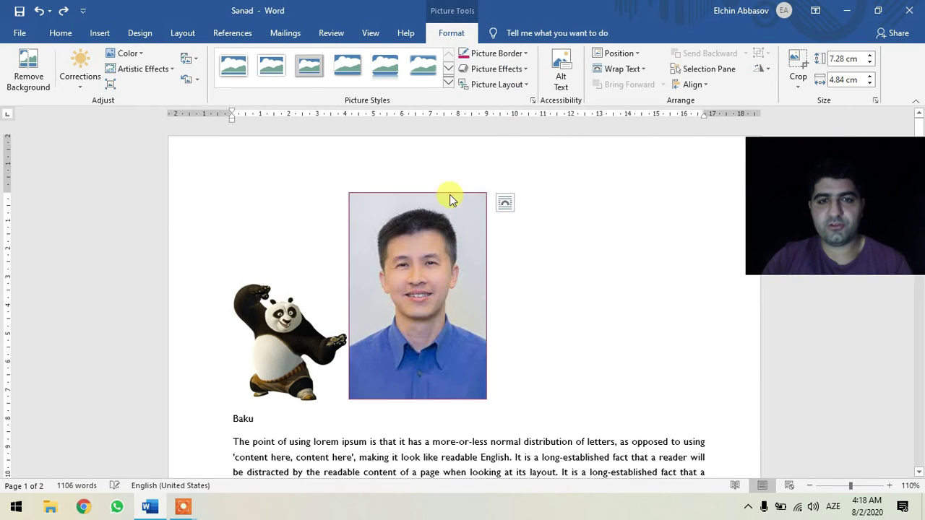
{"action": "left_click", "coordinate": [518, 241]}
{"action": "left_click", "coordinate": [473, 236]}
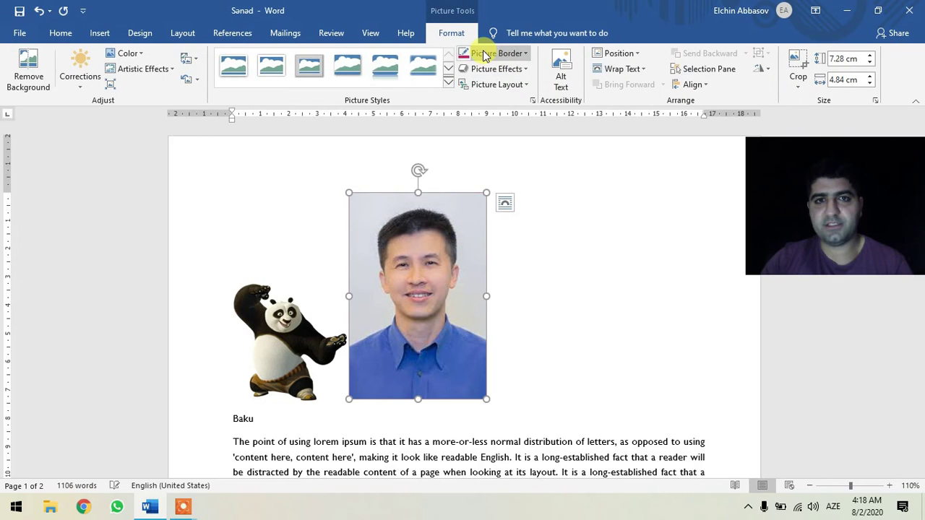
{"action": "left_click", "coordinate": [484, 57]}
{"action": "mouse_move", "coordinate": [505, 207]}
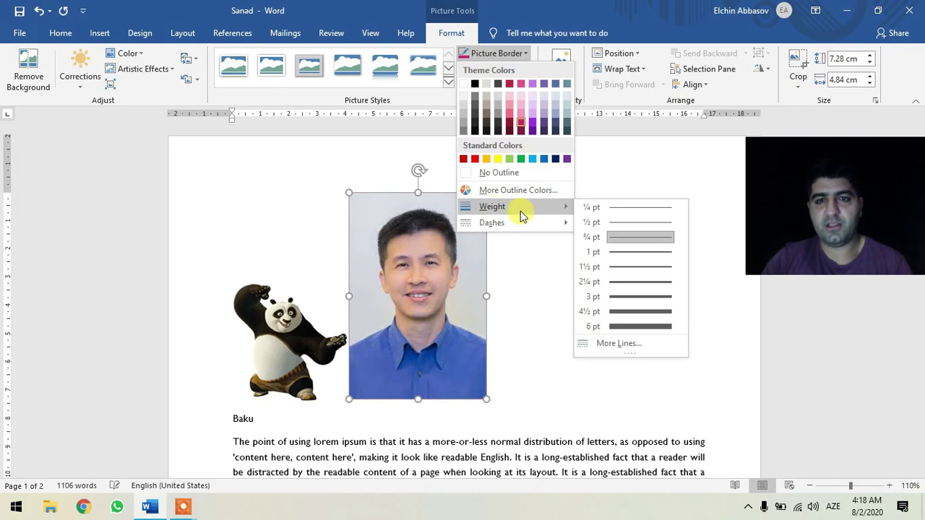
{"action": "left_click", "coordinate": [626, 327]}
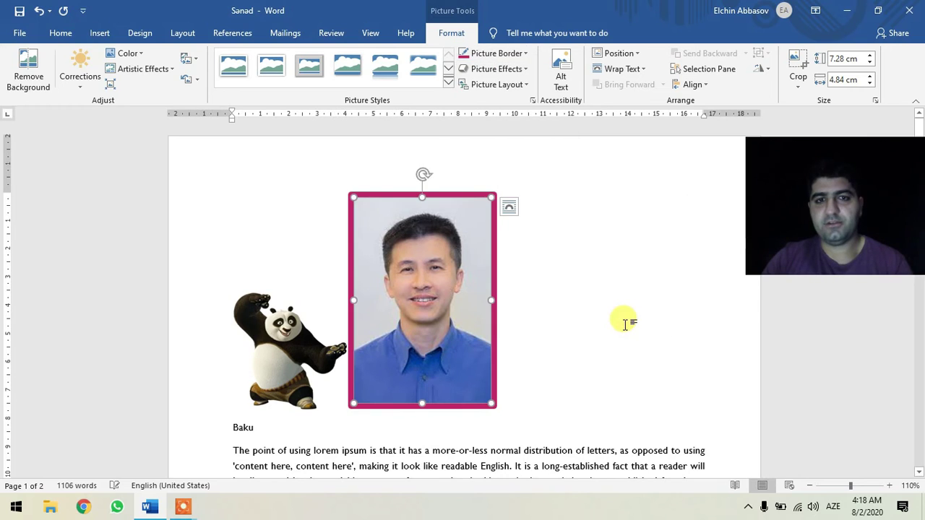
{"action": "left_click", "coordinate": [526, 55]}
{"action": "mouse_move", "coordinate": [498, 222]}
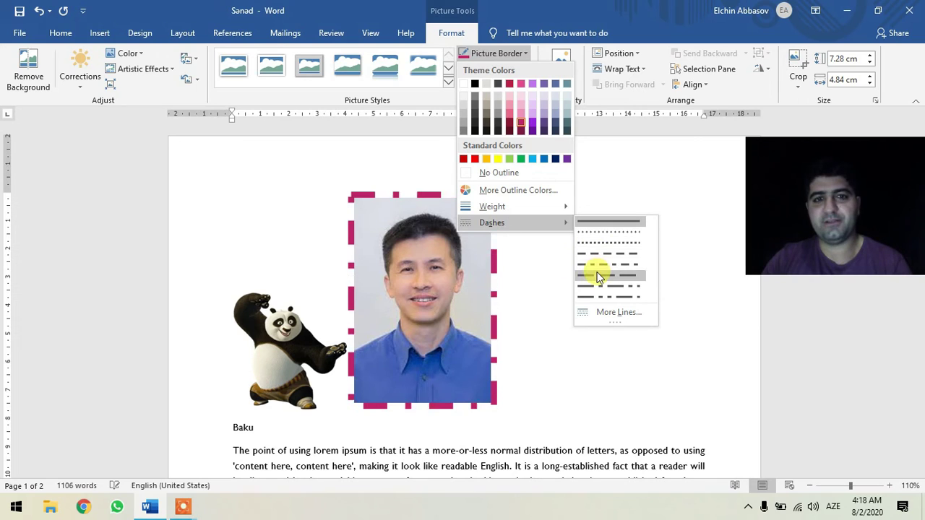
{"action": "left_click", "coordinate": [598, 266]}
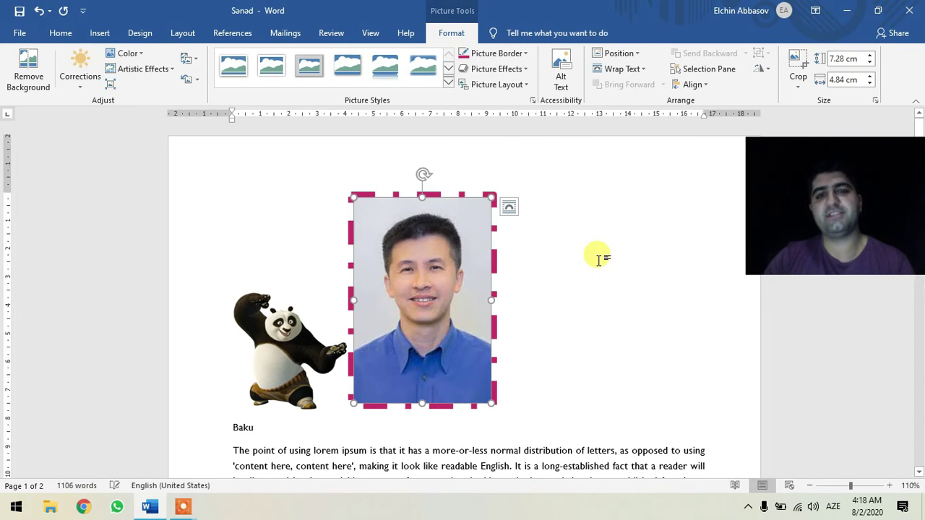
{"action": "left_click", "coordinate": [600, 254]}
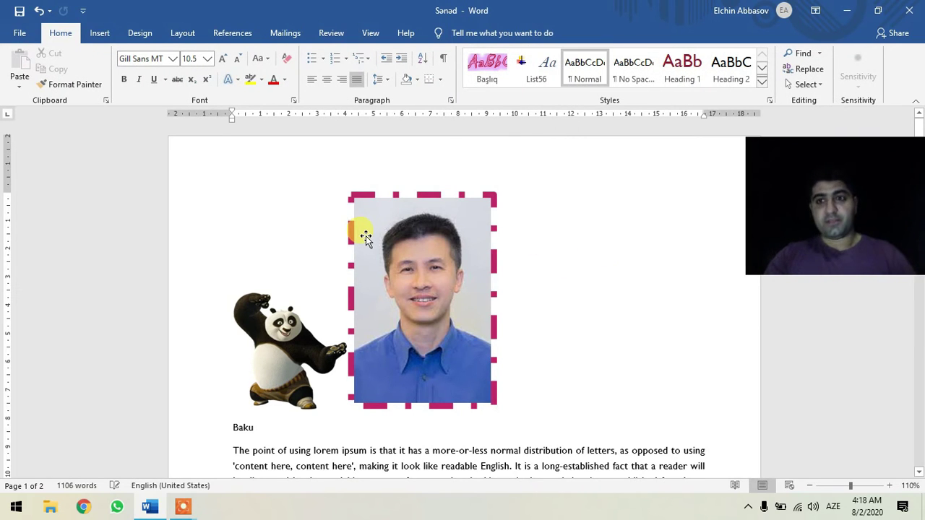
{"action": "left_click", "coordinate": [364, 235]}
{"action": "left_click", "coordinate": [451, 33]}
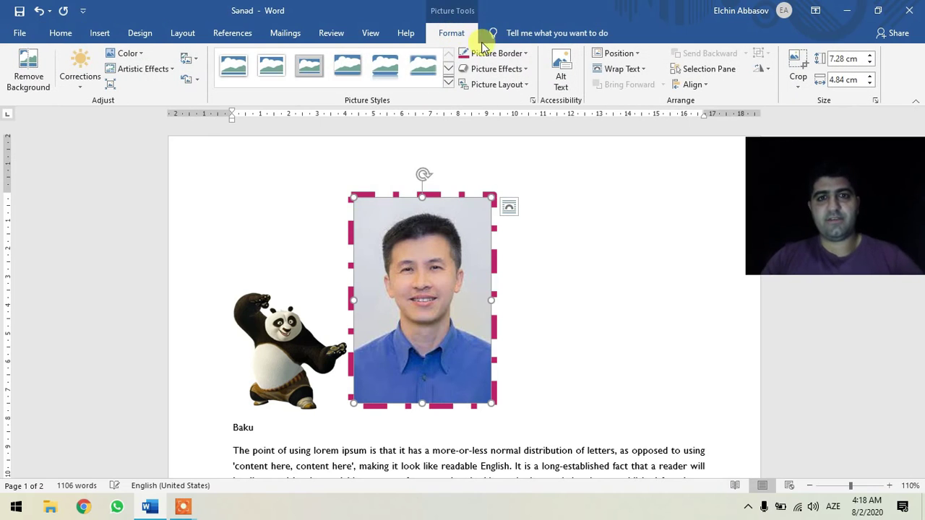
{"action": "left_click", "coordinate": [503, 54]}
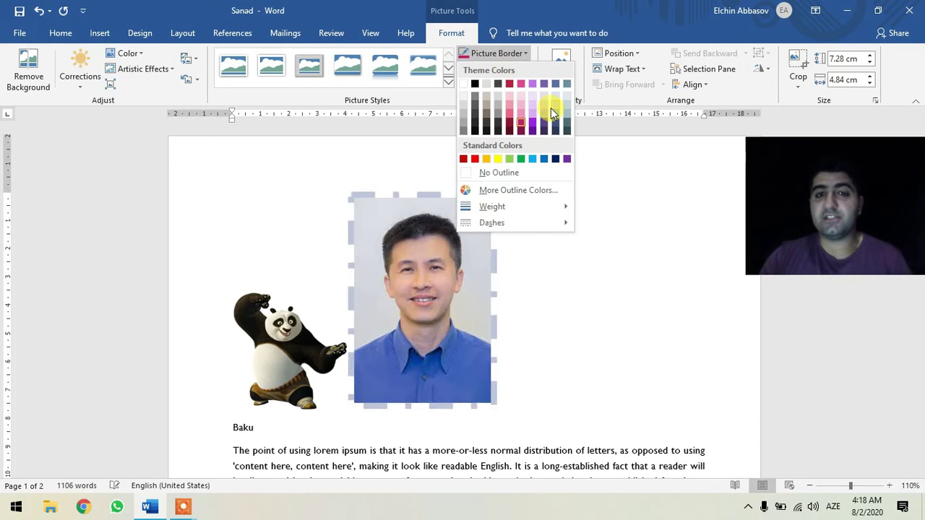
{"action": "mouse_move", "coordinate": [499, 223]}
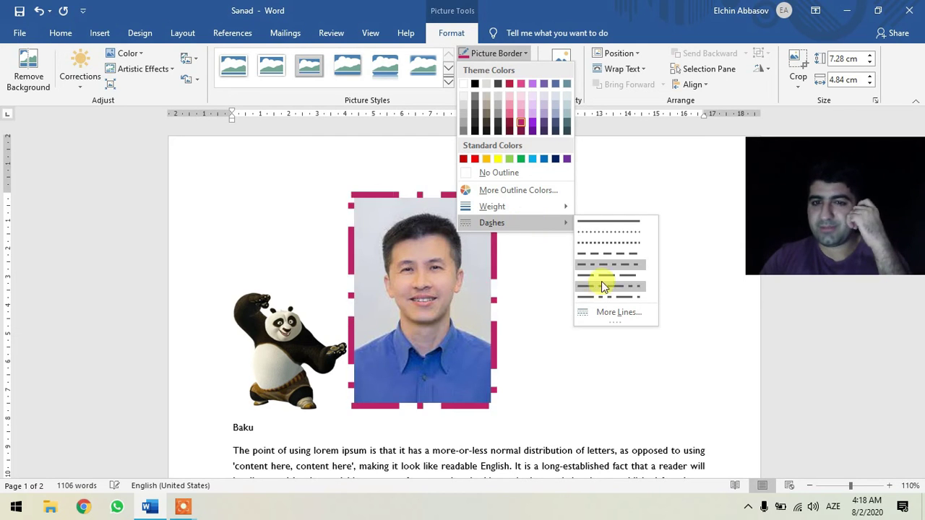
{"action": "left_click", "coordinate": [599, 316]}
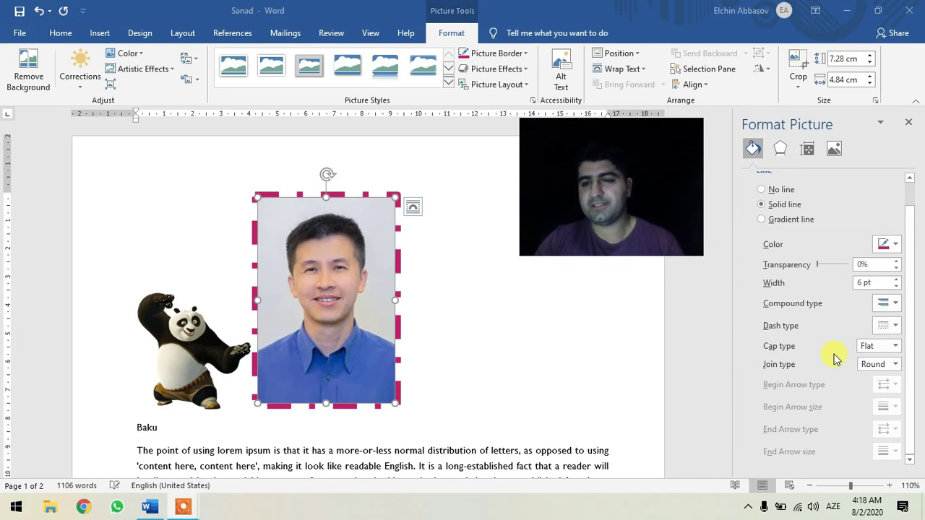
{"action": "scroll", "coordinate": [835, 347], "scroll_direction": "up", "scroll_amount": 1}
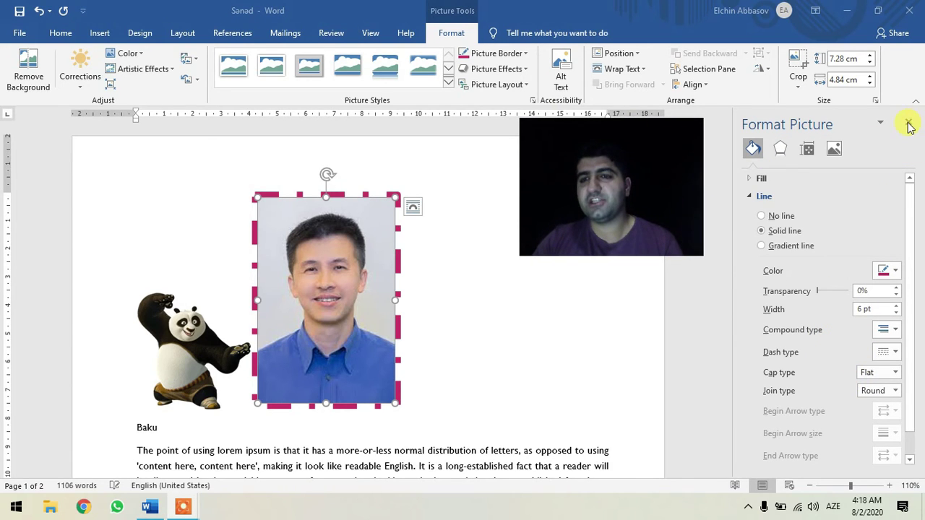
{"action": "left_click", "coordinate": [908, 123]}
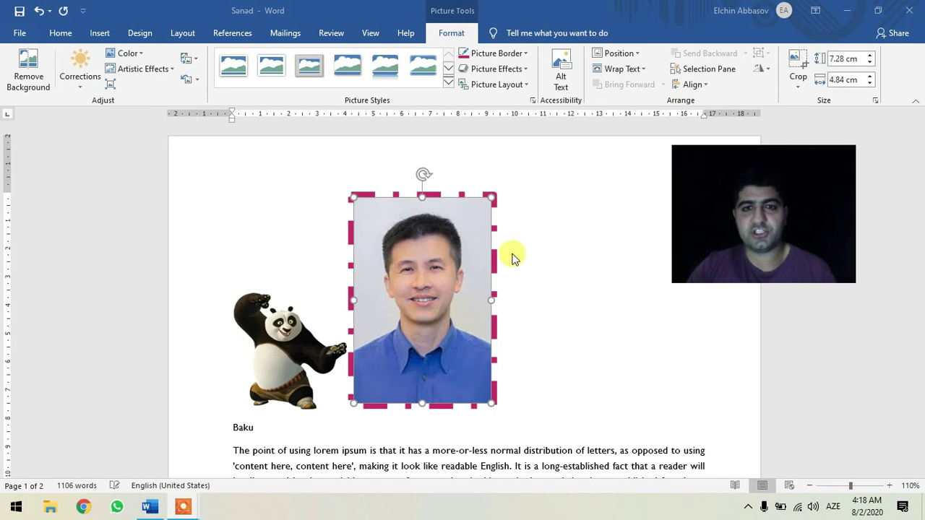
{"action": "left_click", "coordinate": [517, 55]}
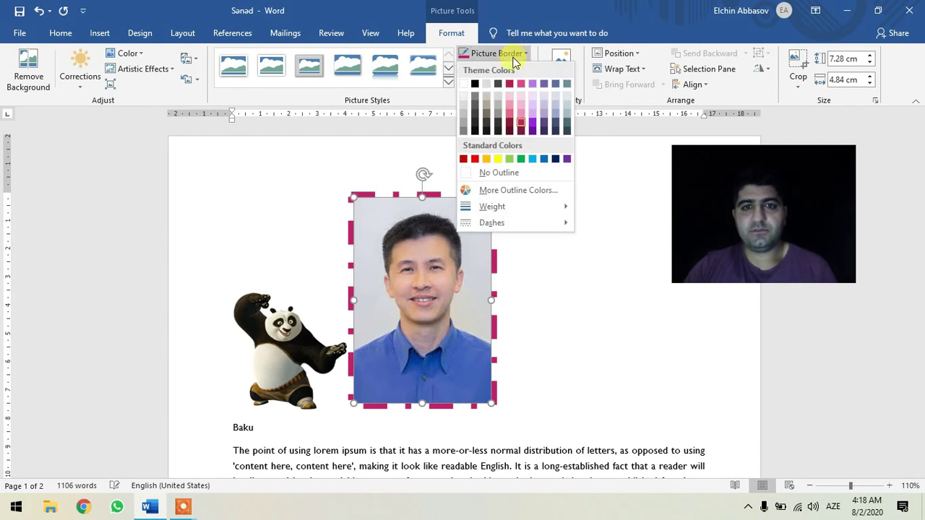
{"action": "left_click", "coordinate": [485, 173]}
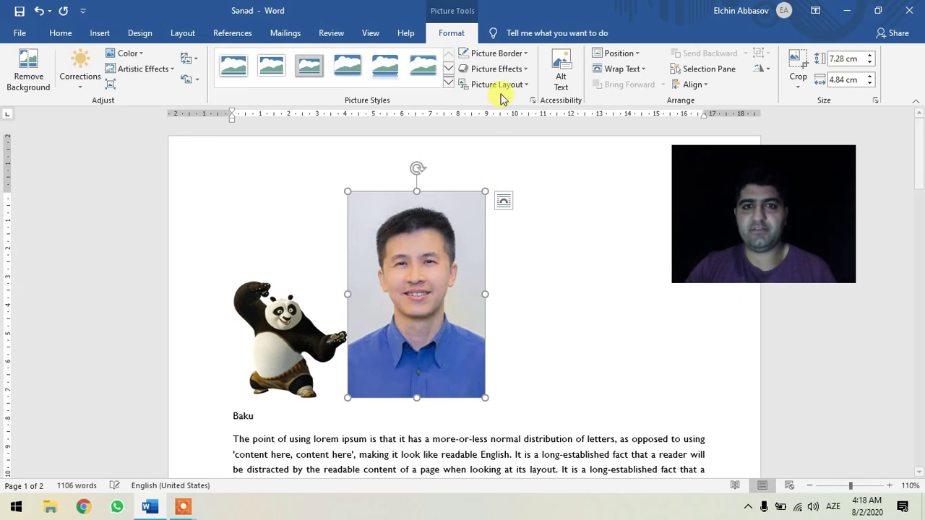
{"action": "left_click", "coordinate": [522, 70]}
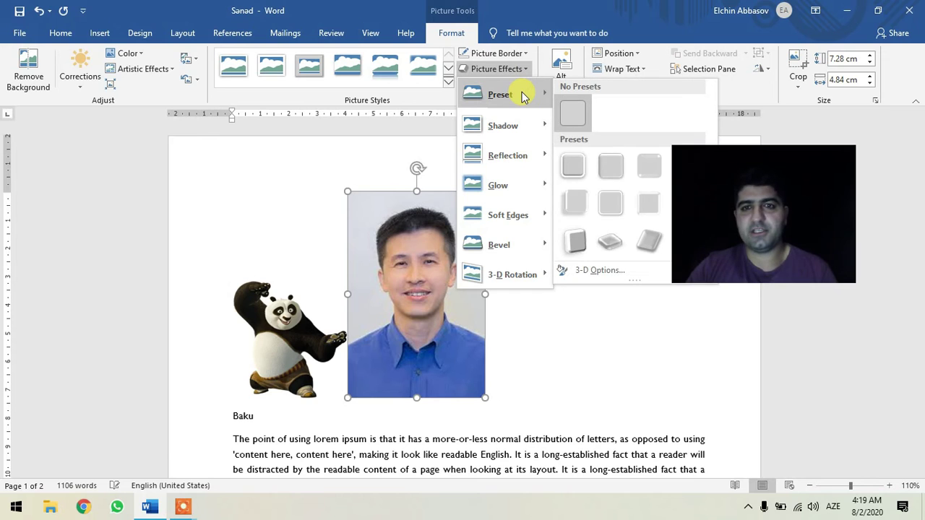
{"action": "mouse_move", "coordinate": [504, 95]}
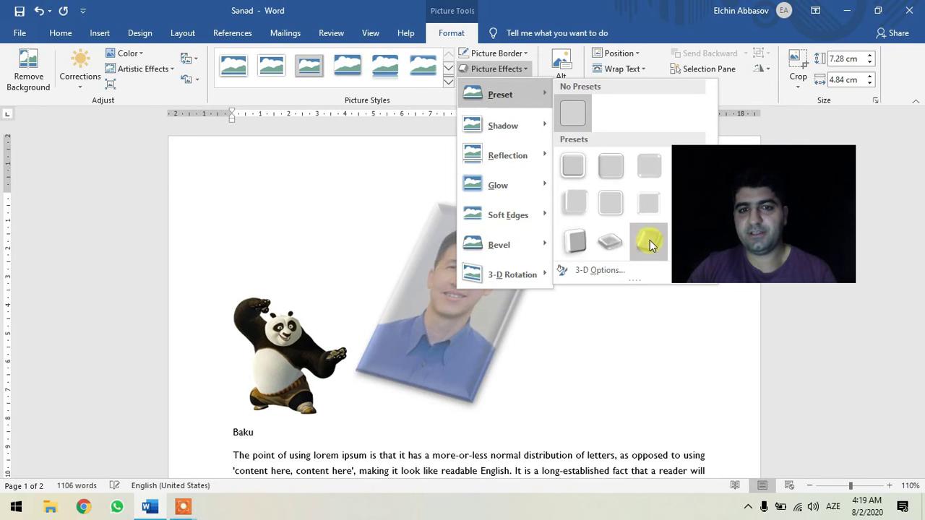
{"action": "left_click", "coordinate": [614, 244]}
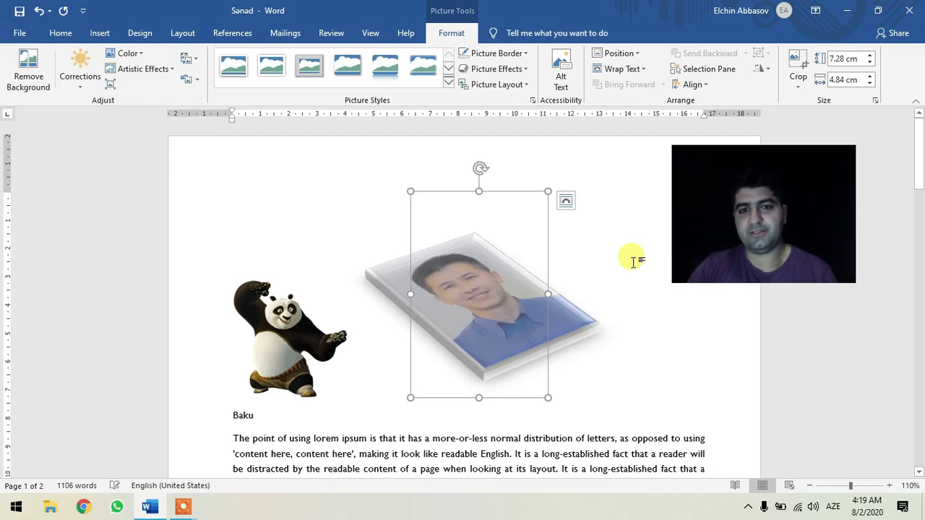
{"action": "key", "text": "ctrl+z"}
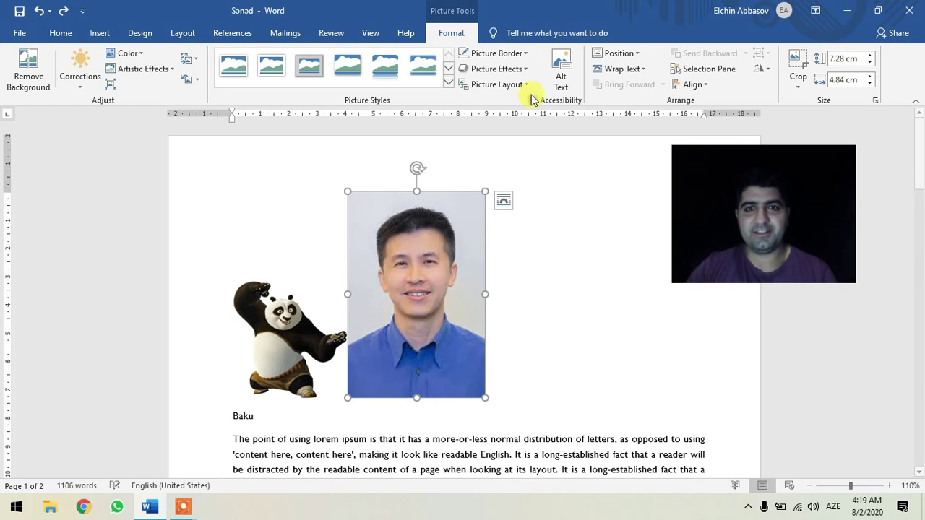
{"action": "left_click", "coordinate": [506, 69]}
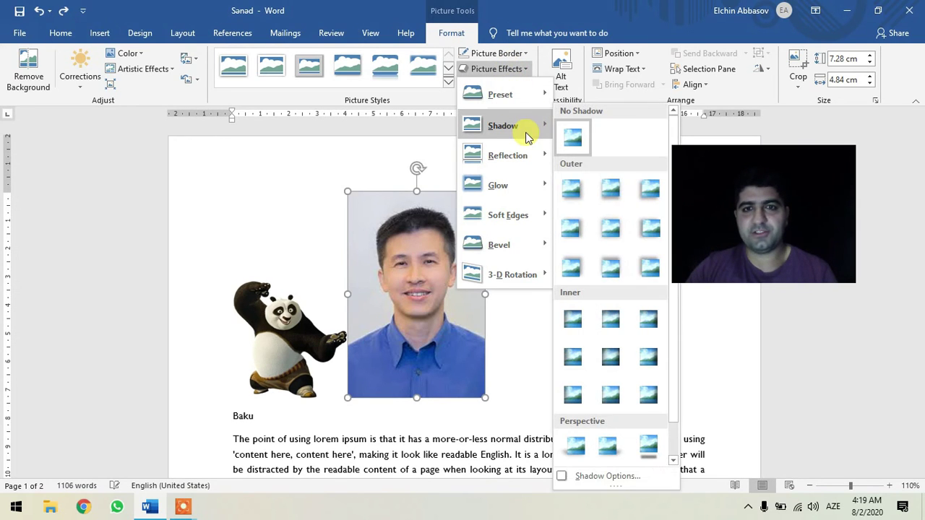
{"action": "mouse_move", "coordinate": [503, 125]}
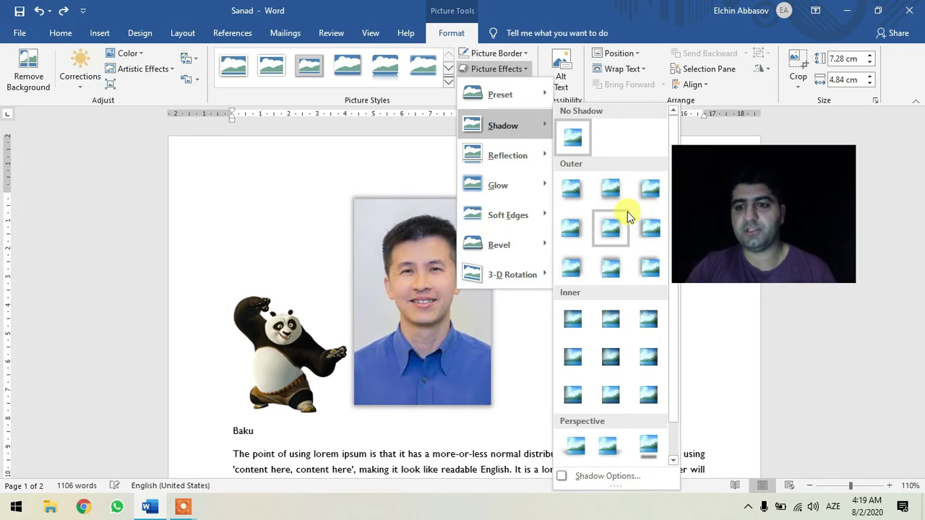
{"action": "left_click", "coordinate": [589, 477]}
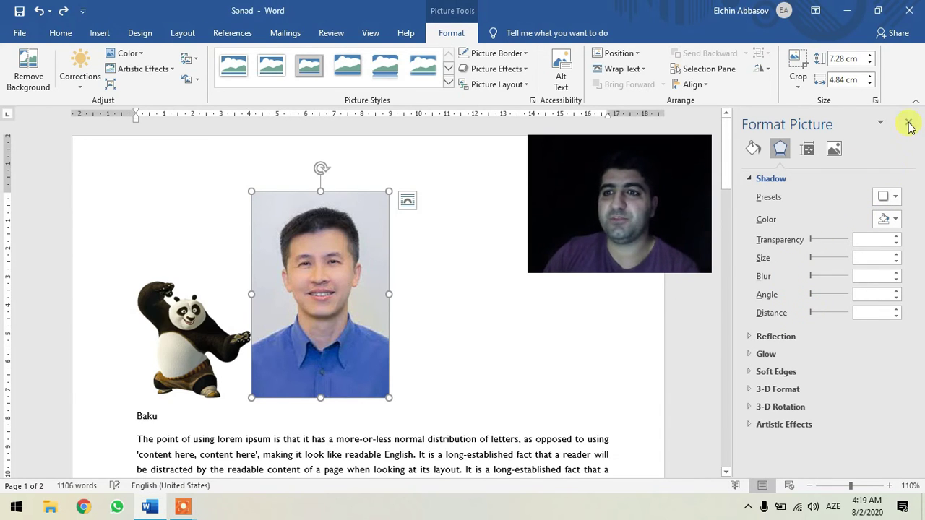
{"action": "left_click", "coordinate": [907, 124]}
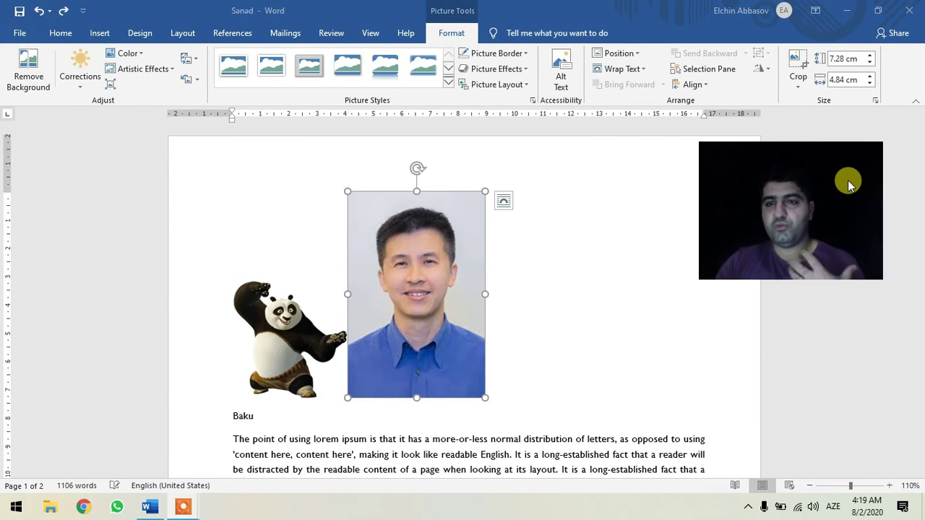
{"action": "left_click", "coordinate": [748, 507]}
{"action": "left_click", "coordinate": [735, 480]}
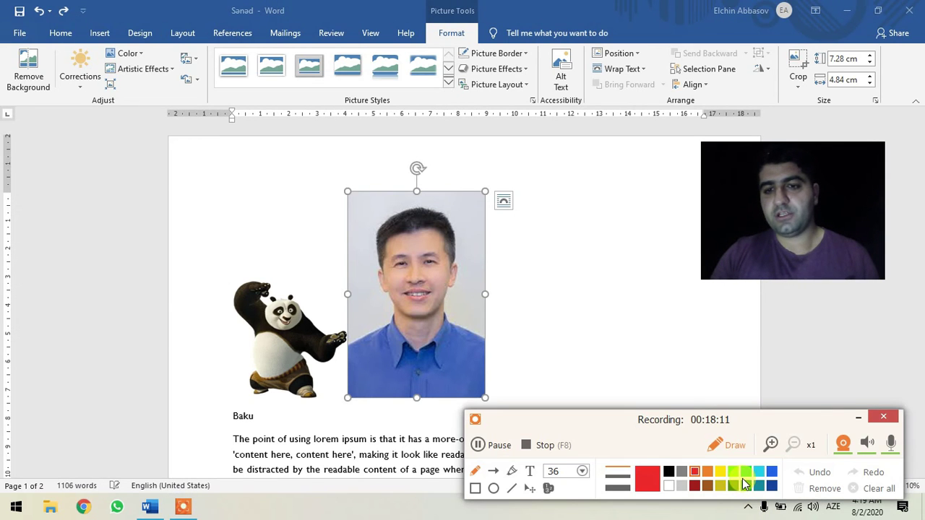
{"action": "left_click", "coordinate": [573, 269]}
{"action": "left_click", "coordinate": [394, 239]}
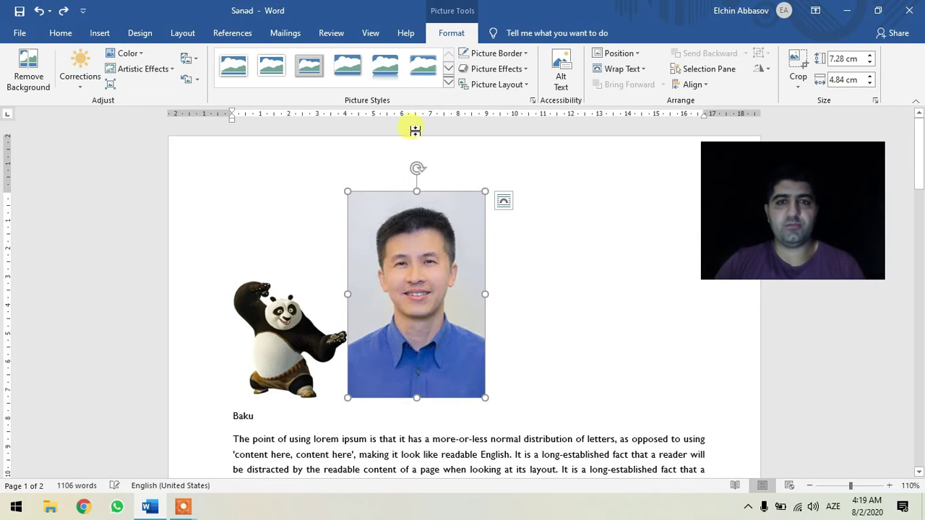
{"action": "left_click", "coordinate": [522, 84]}
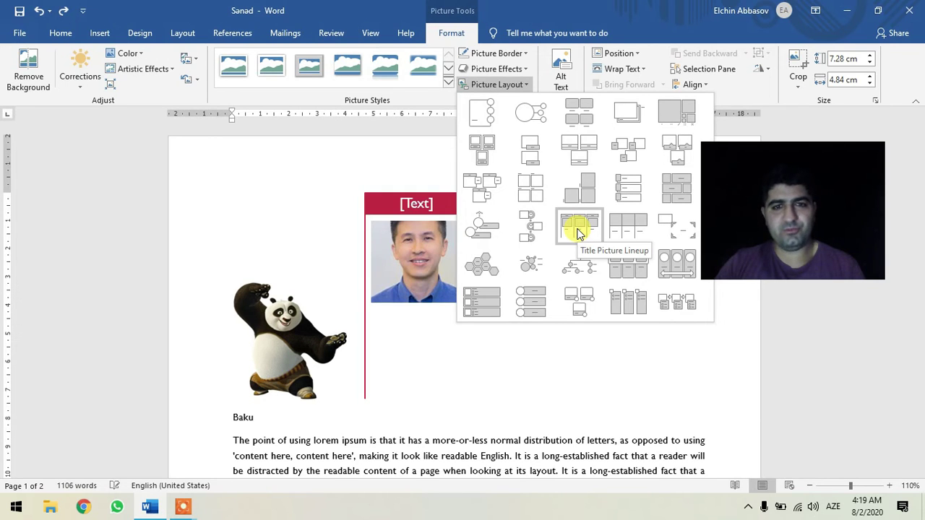
{"action": "left_click", "coordinate": [512, 85]}
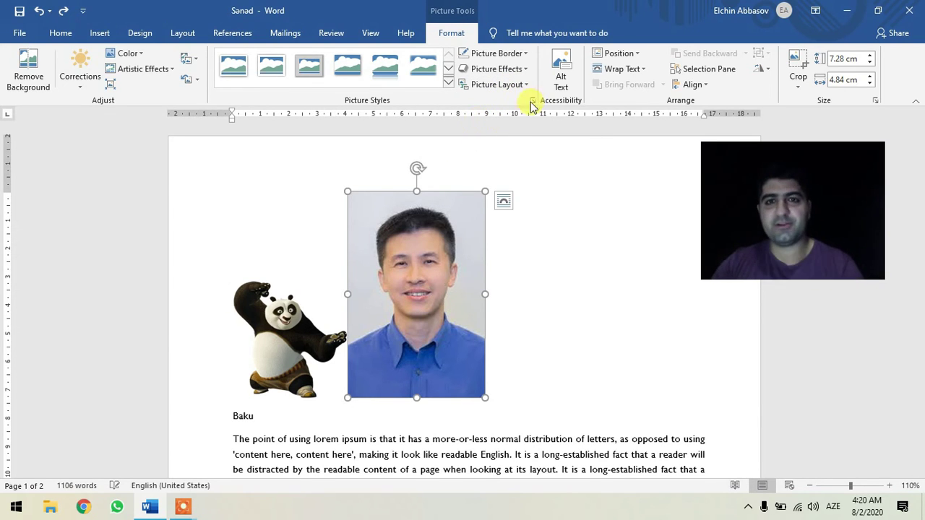
{"action": "left_click", "coordinate": [563, 83]}
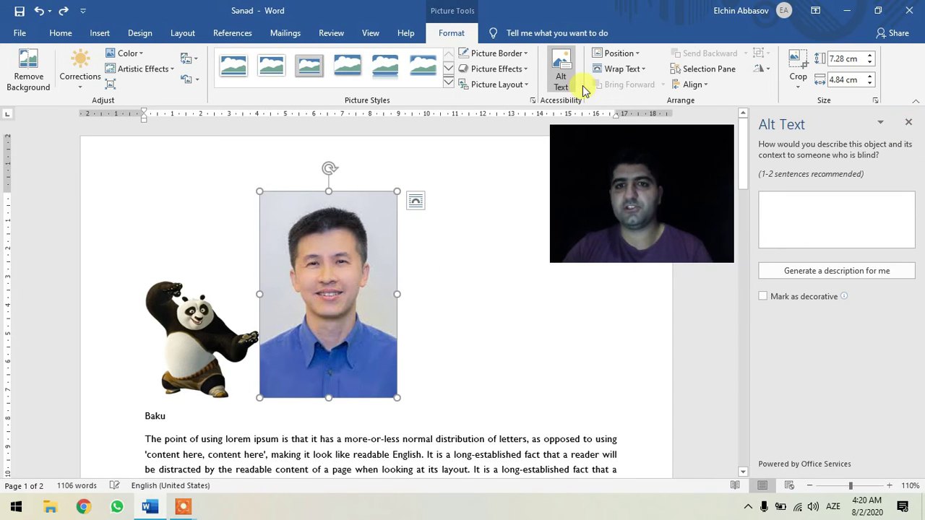
{"action": "left_click", "coordinate": [909, 125]}
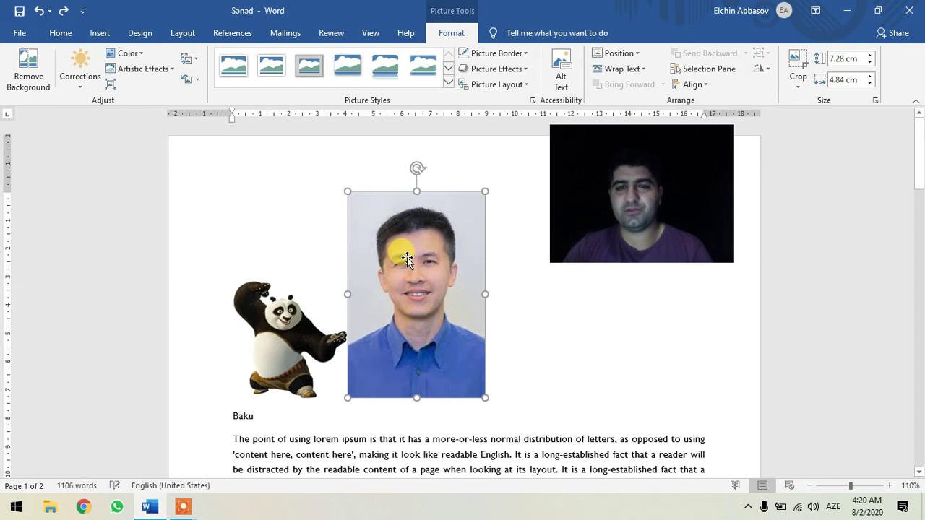
{"action": "left_click", "coordinate": [554, 169]}
{"action": "left_click", "coordinate": [451, 262]}
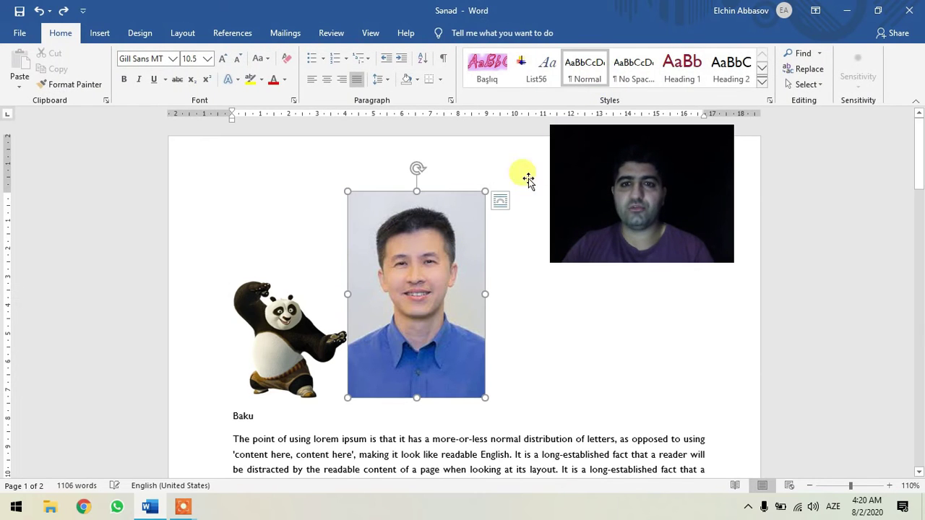
Try dragging the portrait toward the panda, leaving it where it was.
{"action": "left_click", "coordinate": [619, 53]}
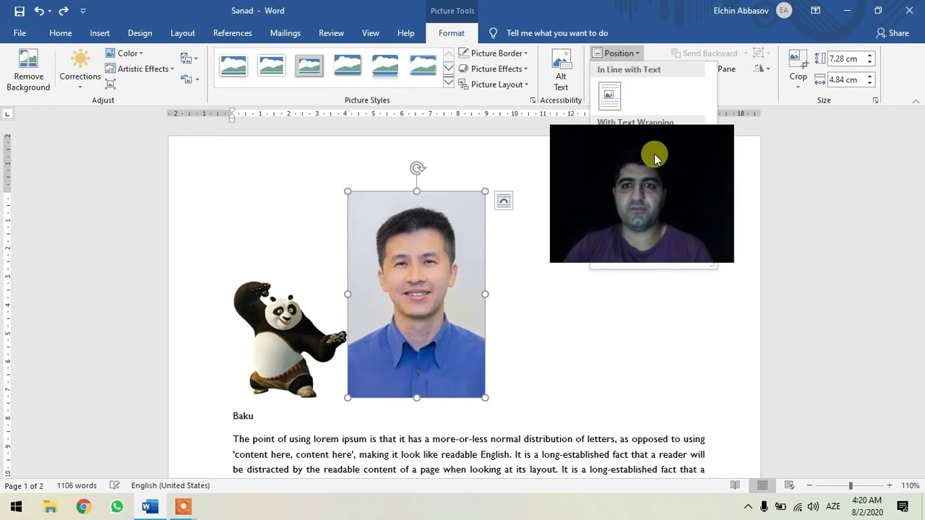
{"action": "left_click_drag", "start_coordinate": [647, 146], "coordinate": [795, 204]}
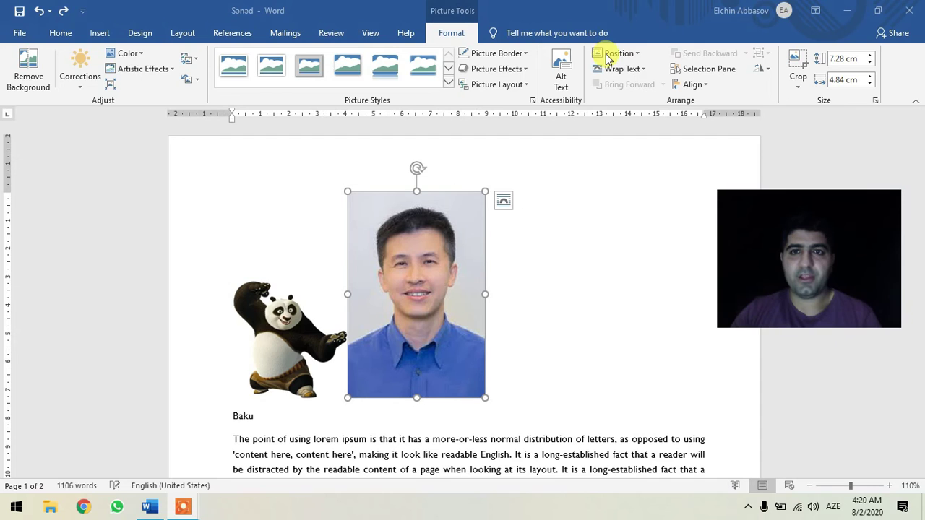
{"action": "left_click", "coordinate": [533, 282]}
{"action": "left_click_drag", "start_coordinate": [428, 287], "coordinate": [309, 380]}
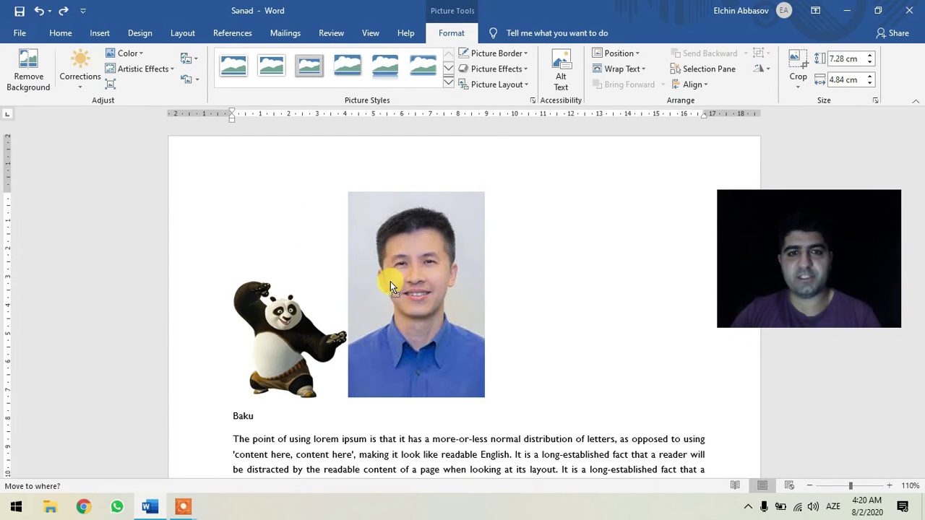
{"action": "left_click_drag", "start_coordinate": [388, 286], "coordinate": [387, 283]}
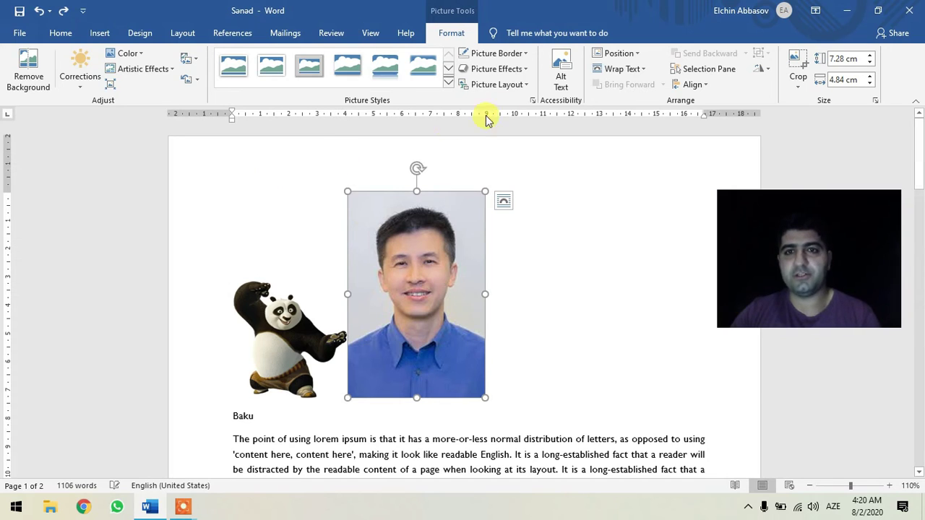
Position the portrait at Top Center with Square Text Wrapping.
{"action": "left_click", "coordinate": [622, 55]}
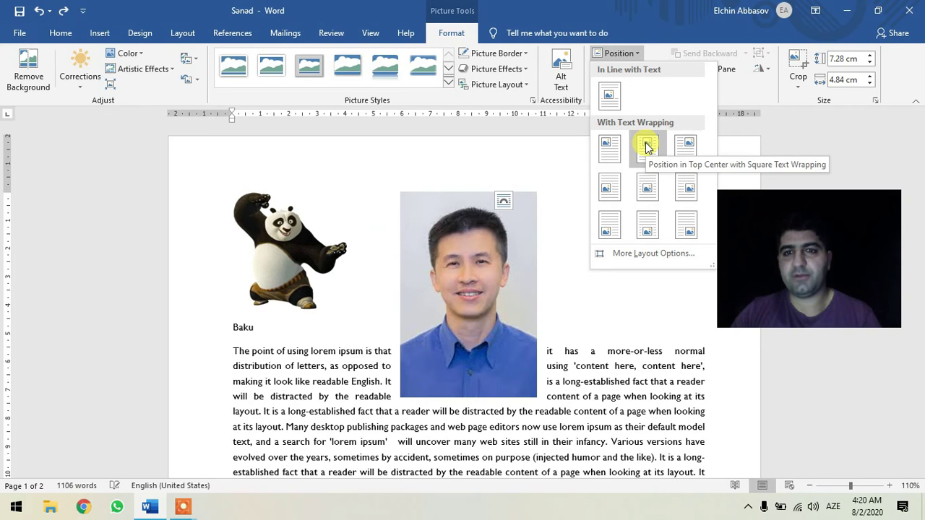
{"action": "left_click", "coordinate": [616, 95]}
{"action": "left_click_drag", "start_coordinate": [434, 249], "coordinate": [377, 326]}
{"action": "left_click", "coordinate": [377, 326]}
{"action": "left_click", "coordinate": [619, 53]}
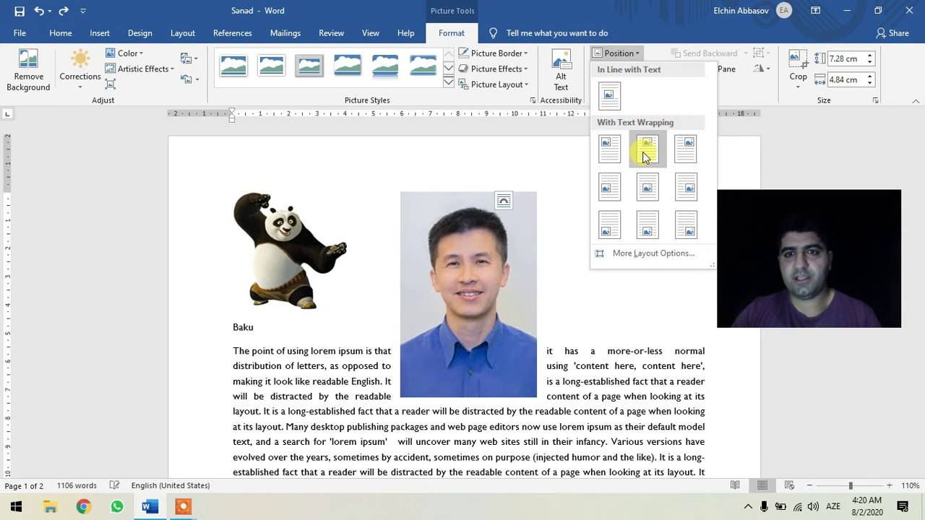
{"action": "left_click", "coordinate": [645, 151]}
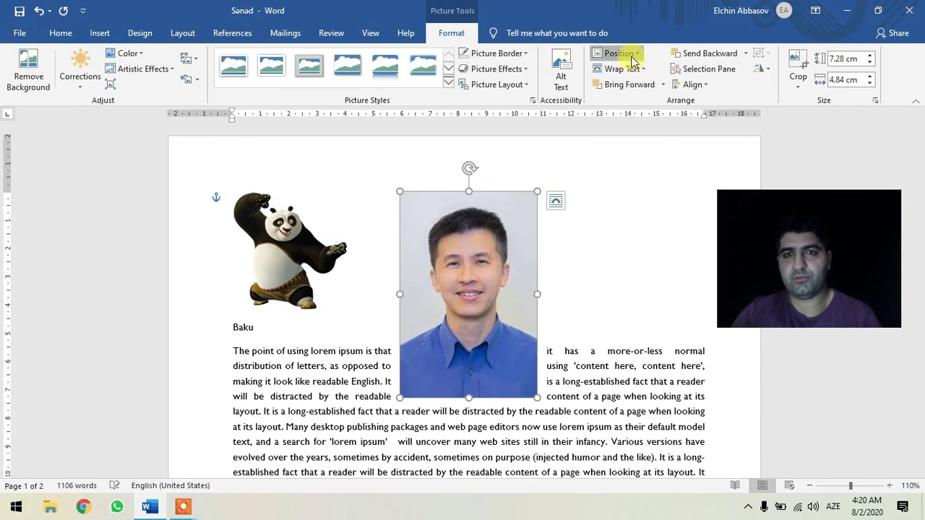
Drag the portrait down into the first lorem ipsum paragraph.
{"action": "left_click", "coordinate": [622, 54]}
{"action": "left_click", "coordinate": [640, 152]}
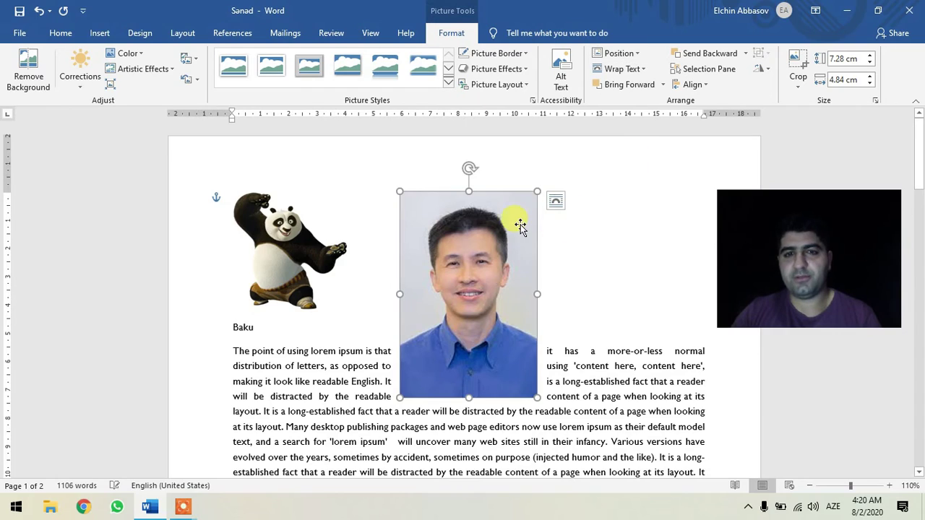
{"action": "mouse_move", "coordinate": [516, 237]}
{"action": "left_mouse_down"}
{"action": "mouse_move", "coordinate": [566, 292]}
{"action": "mouse_move", "coordinate": [646, 252]}
{"action": "mouse_move", "coordinate": [554, 203]}
{"action": "mouse_move", "coordinate": [407, 203]}
{"action": "mouse_move", "coordinate": [287, 230]}
{"action": "mouse_move", "coordinate": [281, 304]}
{"action": "mouse_move", "coordinate": [407, 351]}
{"action": "mouse_move", "coordinate": [471, 310]}
{"action": "mouse_move", "coordinate": [481, 284]}
{"action": "mouse_move", "coordinate": [472, 151]}
{"action": "mouse_move", "coordinate": [479, 337]}
{"action": "mouse_move", "coordinate": [481, 269]}
{"action": "mouse_move", "coordinate": [478, 285]}
{"action": "left_mouse_up"}
Shrink the portrait to about 5.3 cm tall and shift it down and right.
{"action": "scroll", "coordinate": [482, 284], "scroll_direction": "down", "scroll_amount": 1}
{"action": "scroll", "coordinate": [472, 151], "scroll_direction": "down", "scroll_amount": 2}
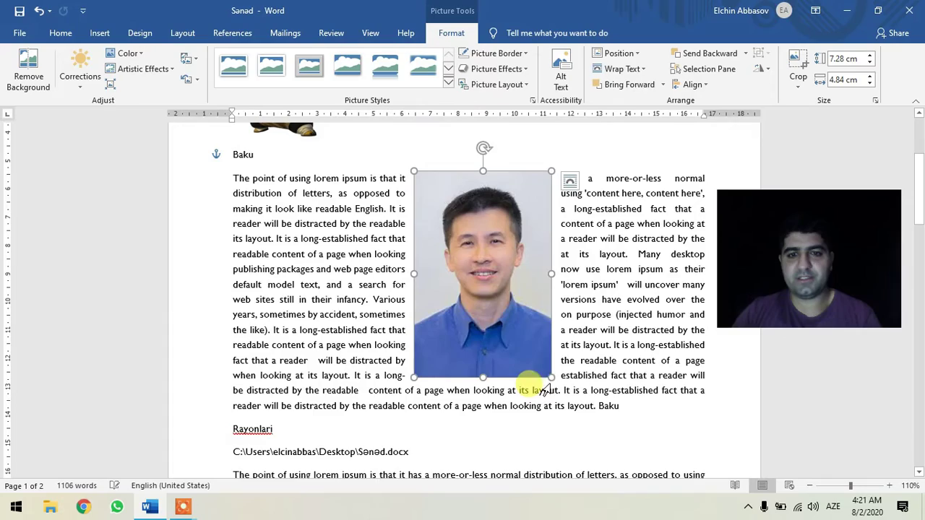
{"action": "left_click_drag", "start_coordinate": [544, 368], "coordinate": [514, 321]}
{"action": "mouse_move", "coordinate": [473, 250]}
{"action": "left_mouse_down"}
{"action": "mouse_move", "coordinate": [467, 279]}
{"action": "mouse_move", "coordinate": [481, 273]}
{"action": "left_mouse_up"}
Move the portrait to the paragraph's right edge and shrink it to 4.32 × 2.88 cm.
{"action": "scroll", "coordinate": [481, 272], "scroll_direction": "up", "scroll_amount": 1}
{"action": "mouse_move", "coordinate": [473, 313]}
{"action": "left_mouse_down"}
{"action": "mouse_move", "coordinate": [535, 322]}
{"action": "mouse_move", "coordinate": [495, 319]}
{"action": "mouse_move", "coordinate": [626, 311]}
{"action": "mouse_move", "coordinate": [657, 320]}
{"action": "left_mouse_up"}
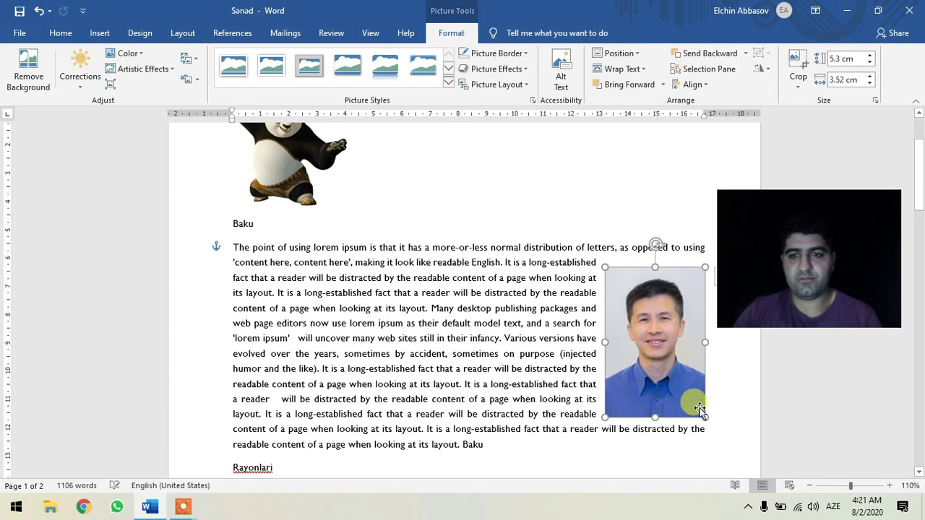
{"action": "mouse_move", "coordinate": [701, 412]}
{"action": "left_mouse_down"}
{"action": "mouse_move", "coordinate": [665, 327]}
{"action": "mouse_move", "coordinate": [682, 332]}
{"action": "left_mouse_up"}
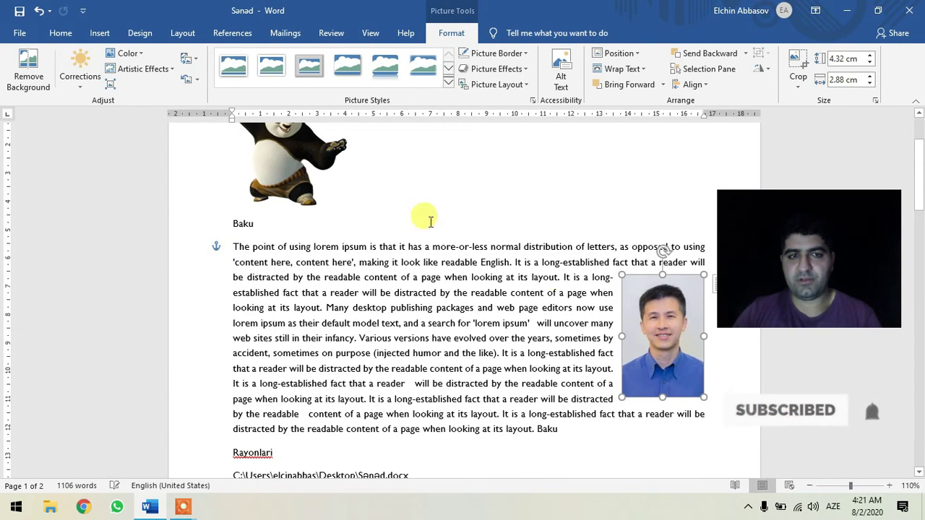
Select the panda picture to set its position.
{"action": "left_click_drag", "start_coordinate": [282, 141], "coordinate": [297, 300]}
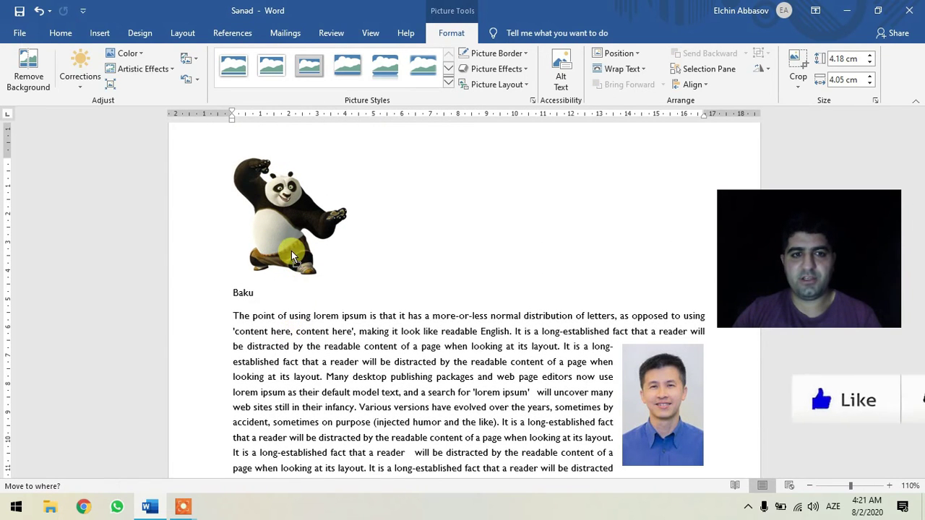
{"action": "left_click_drag", "start_coordinate": [296, 300], "coordinate": [290, 241]}
{"action": "left_click", "coordinate": [616, 57]}
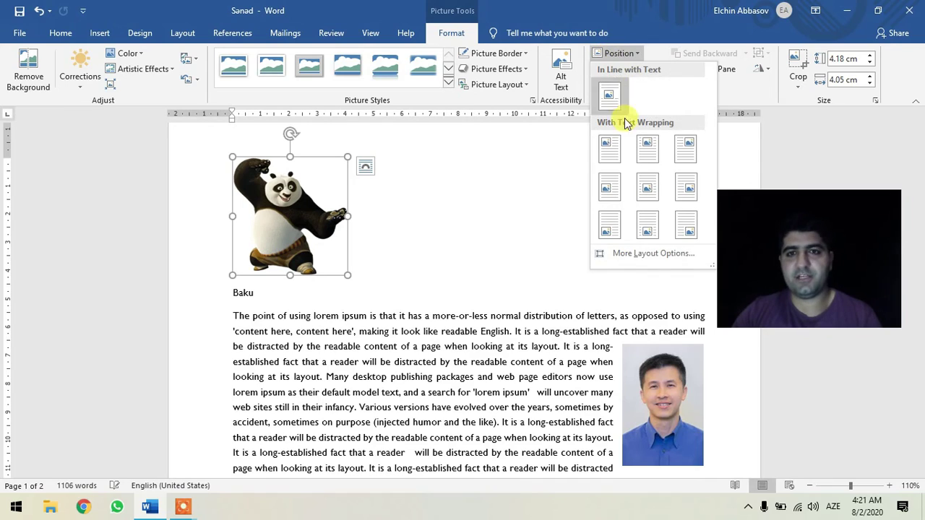
Wrap the panda at Top Left, shrink it to 3.71 × 3.59 cm, and move it into the paragraph.
{"action": "left_click", "coordinate": [613, 150]}
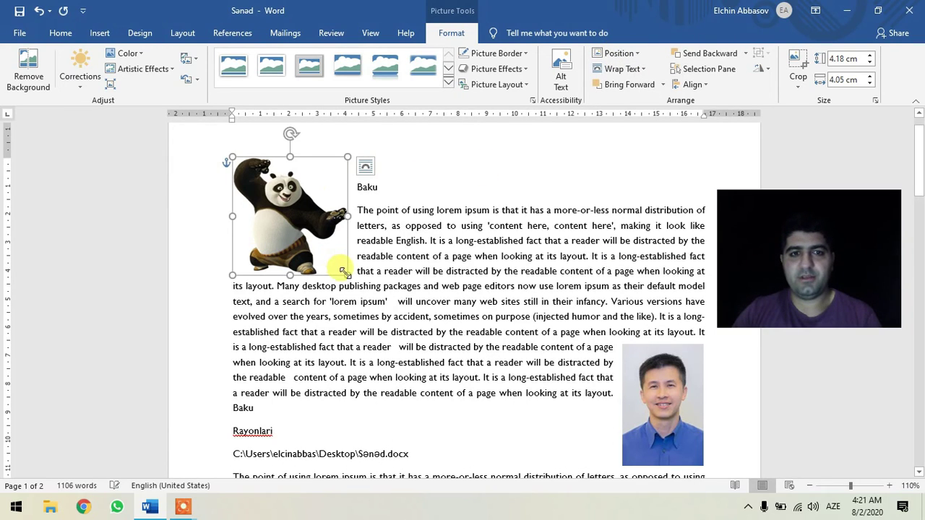
{"action": "left_click_drag", "start_coordinate": [343, 271], "coordinate": [330, 258]}
{"action": "left_click_drag", "start_coordinate": [277, 229], "coordinate": [281, 282]}
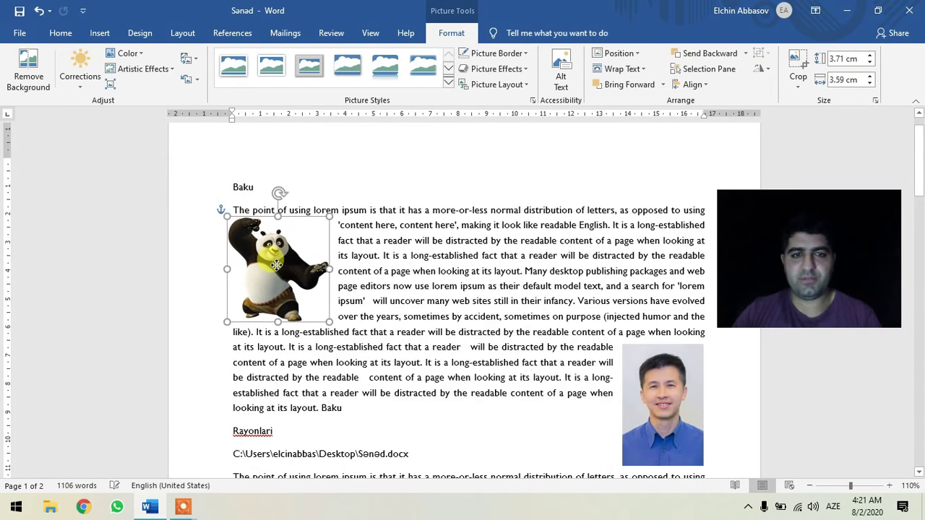
{"action": "left_click", "coordinate": [391, 188]}
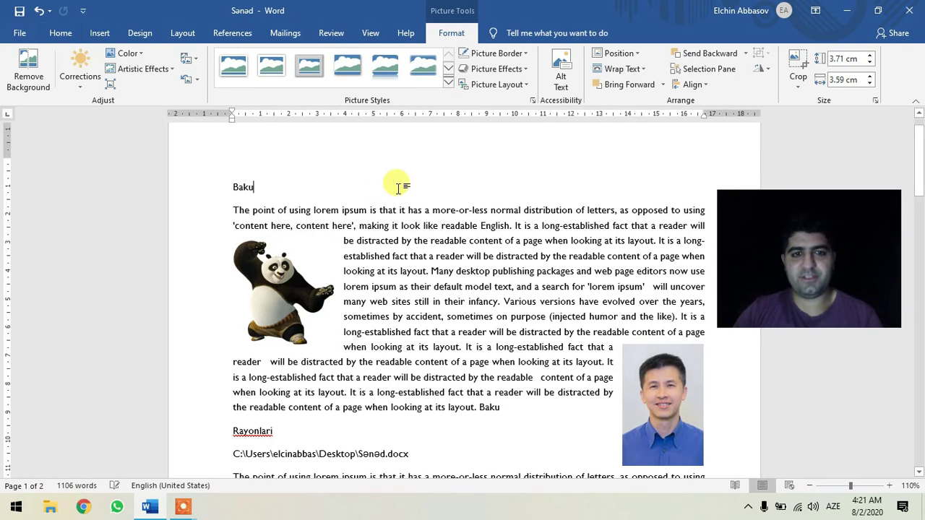
Raise the portrait level with the panda, then select the portrait photo.
{"action": "left_click_drag", "start_coordinate": [669, 401], "coordinate": [666, 305]}
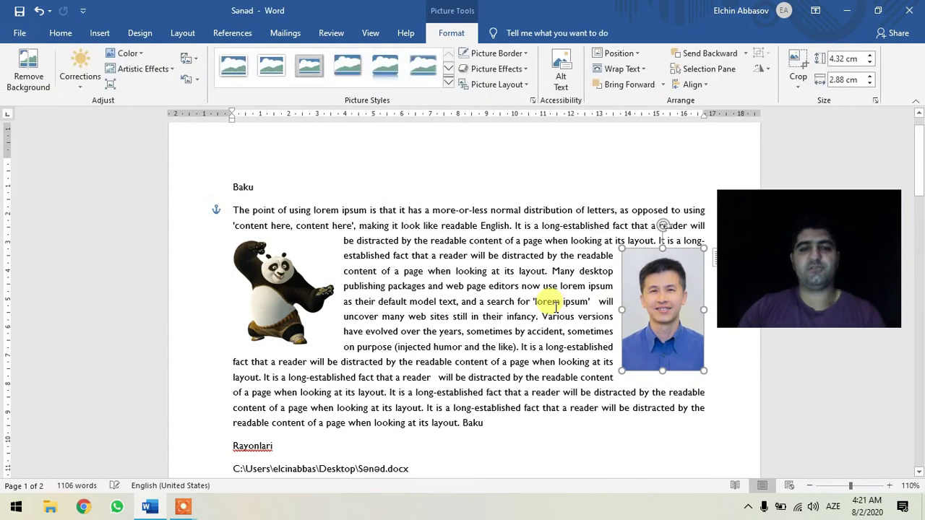
{"action": "left_click", "coordinate": [556, 302]}
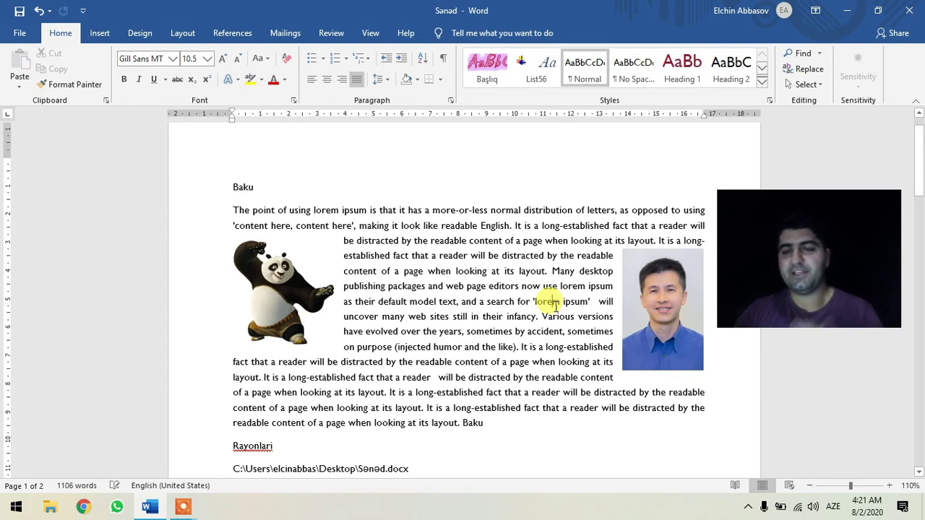
{"action": "left_click", "coordinate": [291, 285]}
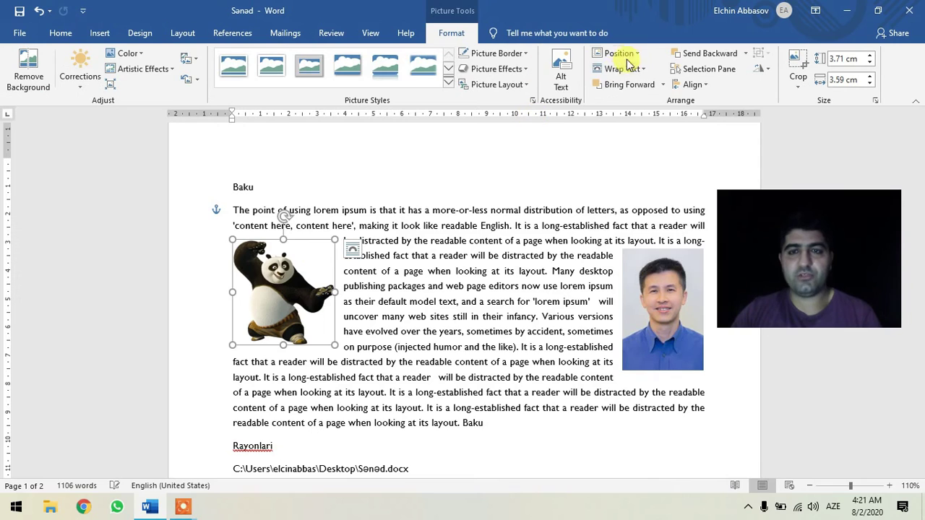
{"action": "left_click", "coordinate": [624, 53]}
{"action": "left_click", "coordinate": [628, 53]}
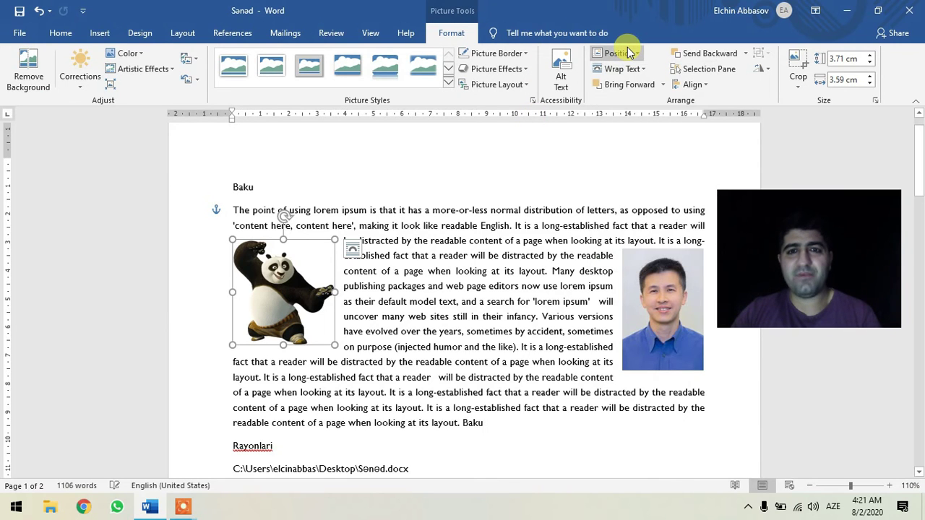
{"action": "left_click", "coordinate": [457, 269]}
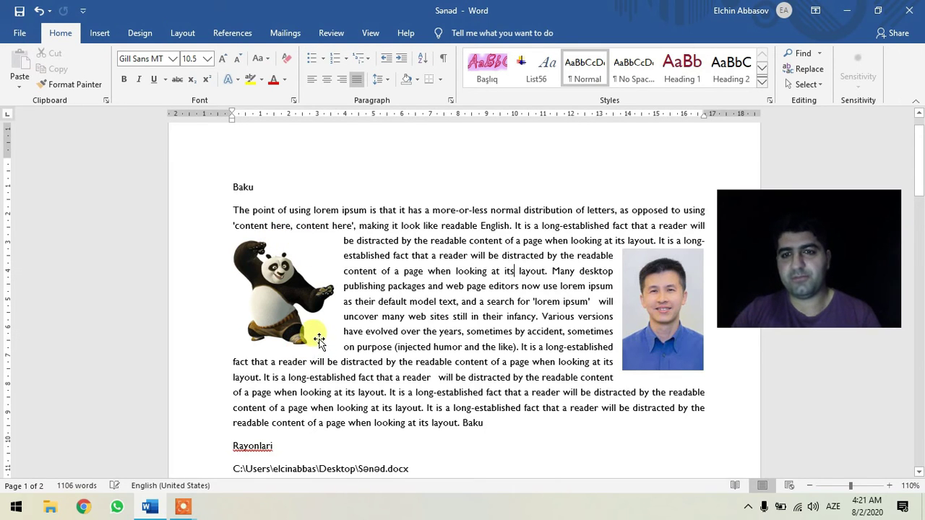
{"action": "double_click", "coordinate": [667, 296]}
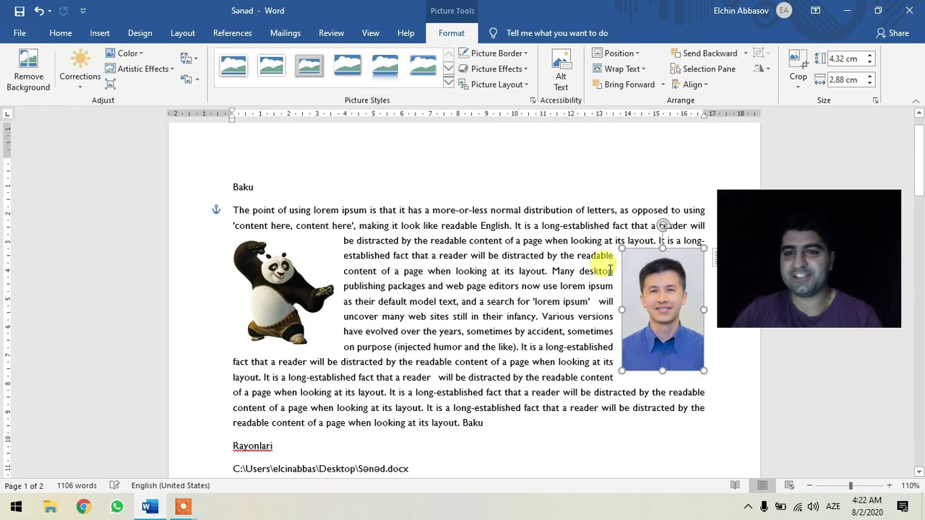
Remove the portrait's magenta background, marking the lower head and shirt areas to keep.
{"action": "left_click", "coordinate": [31, 72]}
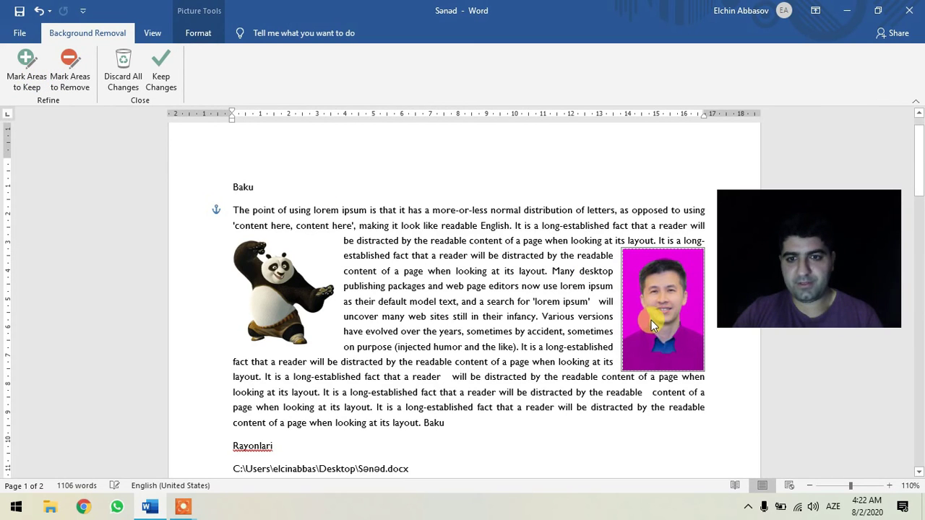
{"action": "left_click", "coordinate": [26, 75]}
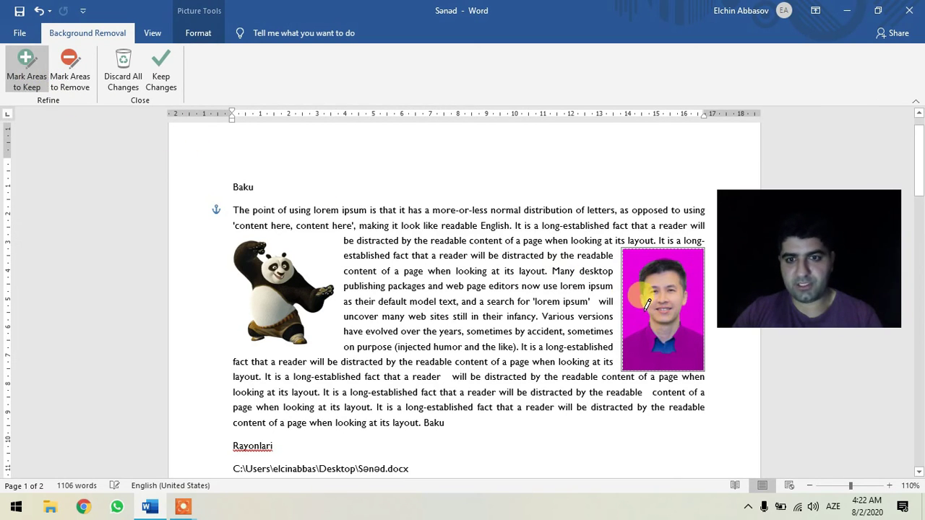
{"action": "mouse_move", "coordinate": [626, 334]}
{"action": "left_mouse_down"}
{"action": "mouse_move", "coordinate": [630, 370]}
{"action": "mouse_move", "coordinate": [647, 355]}
{"action": "mouse_move", "coordinate": [707, 354]}
{"action": "mouse_move", "coordinate": [685, 320]}
{"action": "mouse_move", "coordinate": [654, 322]}
{"action": "left_mouse_up"}
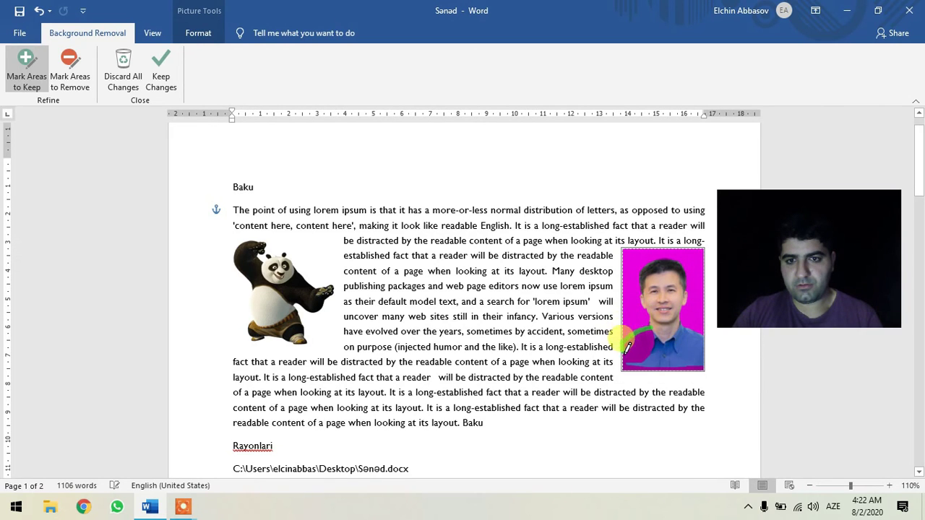
{"action": "mouse_move", "coordinate": [630, 360]}
{"action": "left_mouse_down"}
{"action": "mouse_move", "coordinate": [686, 361]}
{"action": "mouse_move", "coordinate": [655, 334]}
{"action": "left_mouse_up"}
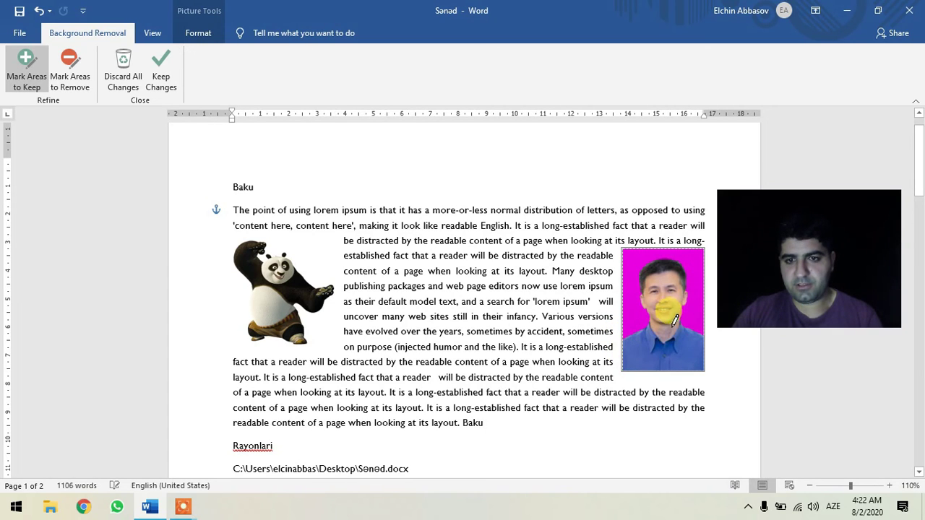
{"action": "left_click", "coordinate": [161, 73]}
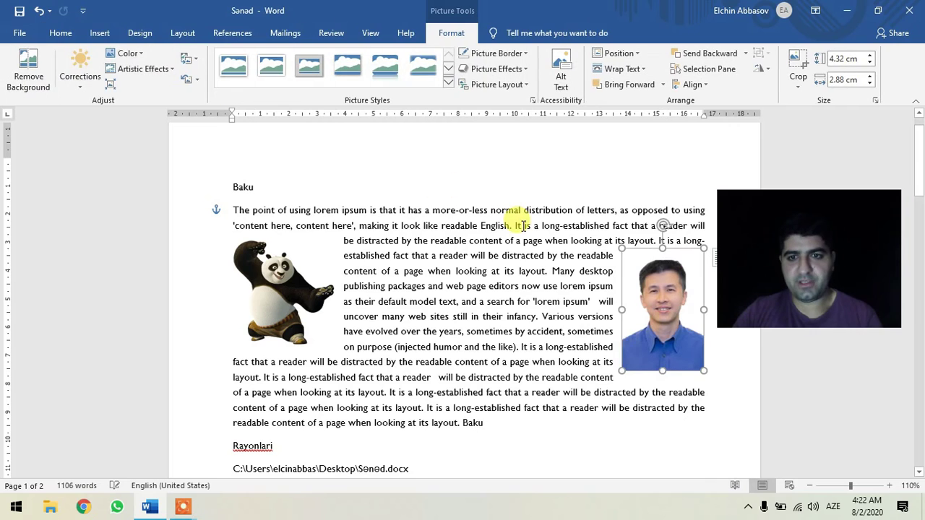
{"action": "left_click", "coordinate": [520, 244]}
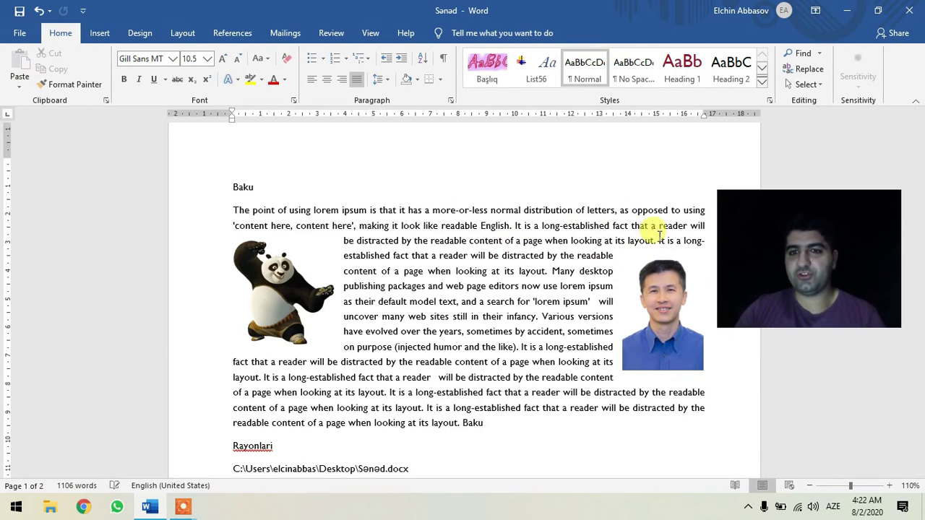
Set the panda to In Front of Text wrapping and nudge it slightly higher.
{"action": "left_click", "coordinate": [282, 266]}
{"action": "left_click", "coordinate": [389, 270]}
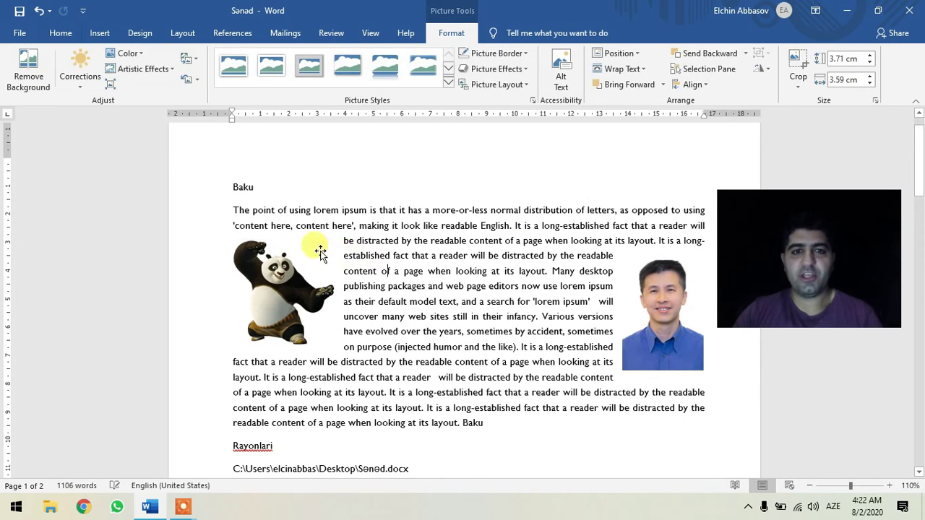
{"action": "left_click", "coordinate": [278, 290]}
{"action": "left_click", "coordinate": [623, 69]}
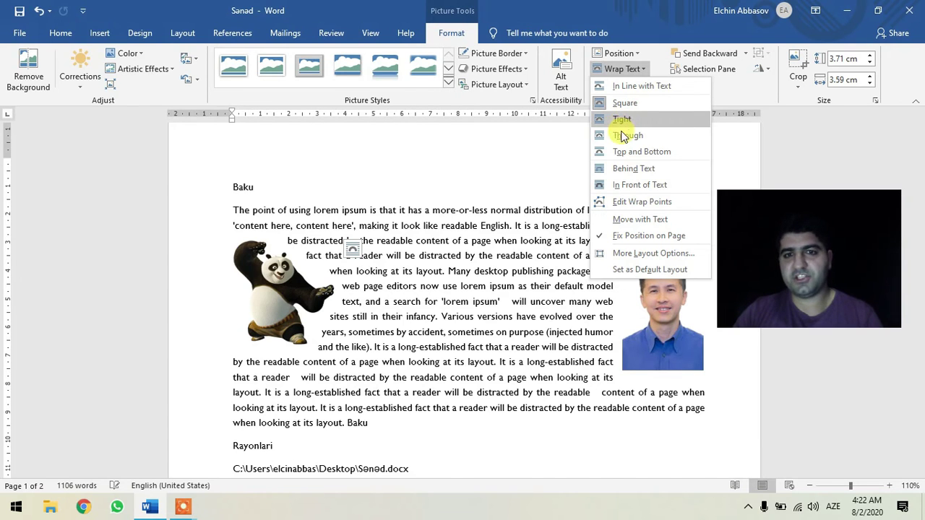
{"action": "left_click", "coordinate": [618, 186]}
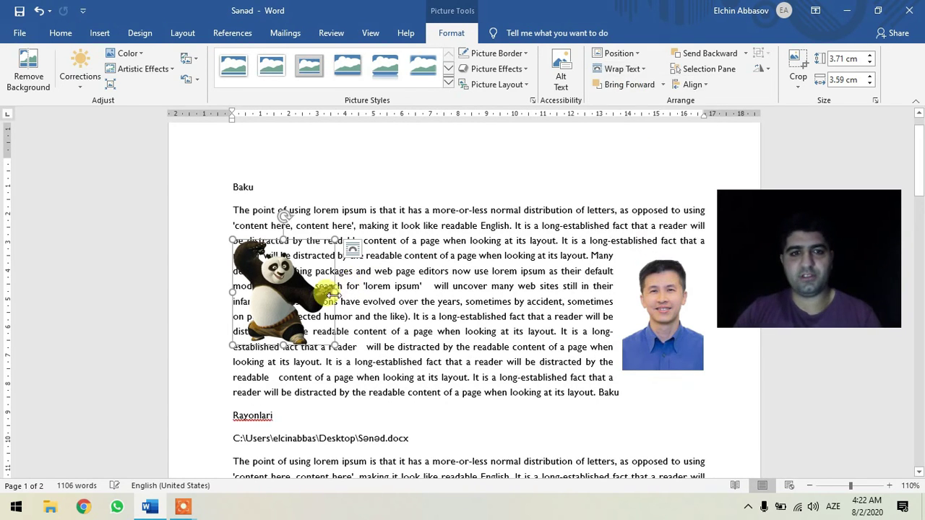
{"action": "left_click", "coordinate": [423, 317]}
{"action": "left_click_drag", "start_coordinate": [264, 318], "coordinate": [272, 315]}
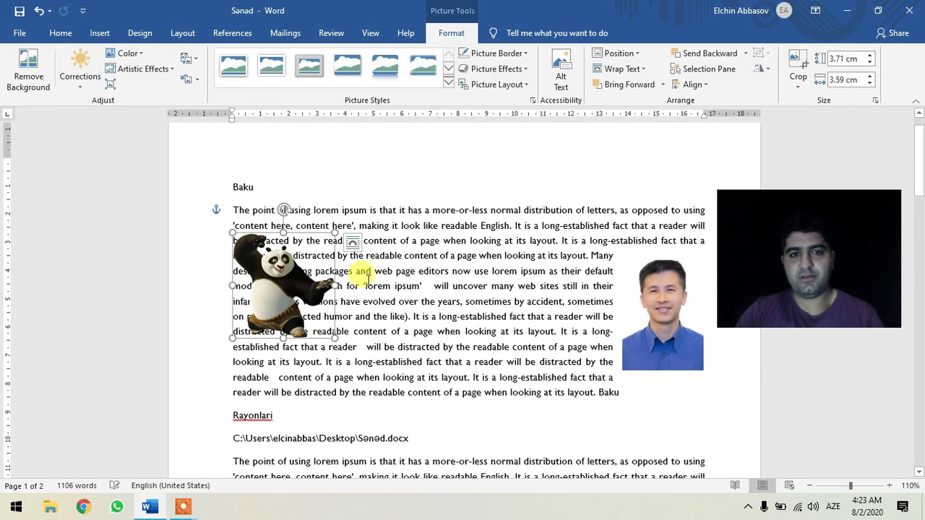
Switch the panda to Tight wrapping and adjust its top-right wrap point.
{"action": "left_click", "coordinate": [629, 71]}
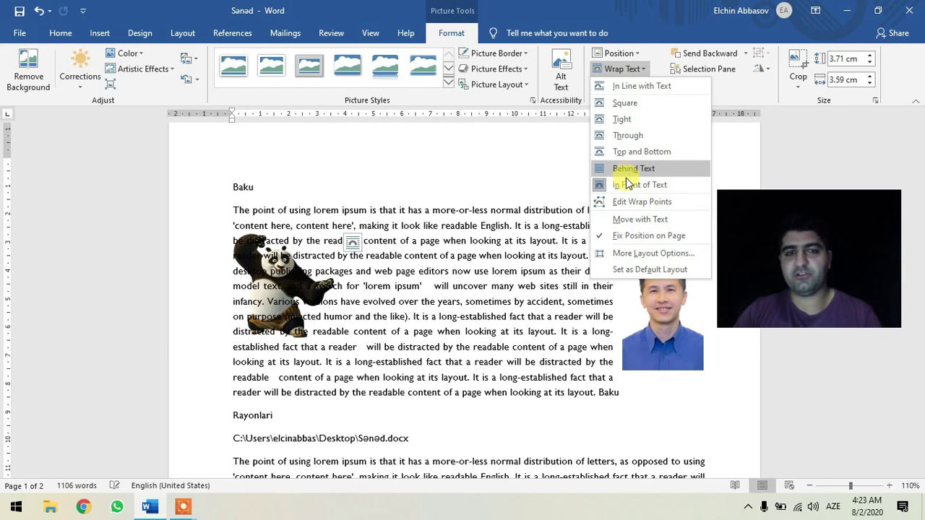
{"action": "left_click", "coordinate": [633, 202]}
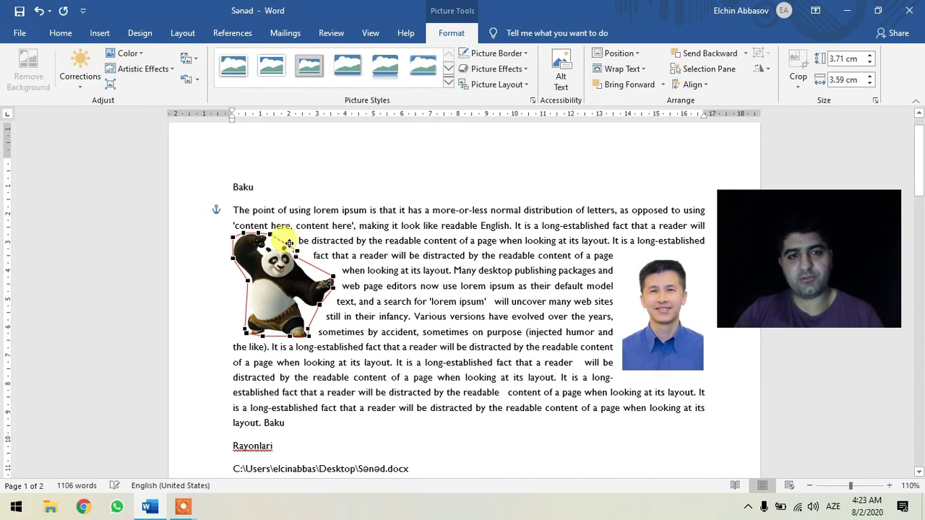
{"action": "mouse_move", "coordinate": [287, 241]}
{"action": "left_mouse_down"}
{"action": "mouse_move", "coordinate": [304, 266]}
{"action": "mouse_move", "coordinate": [301, 257]}
{"action": "left_mouse_up"}
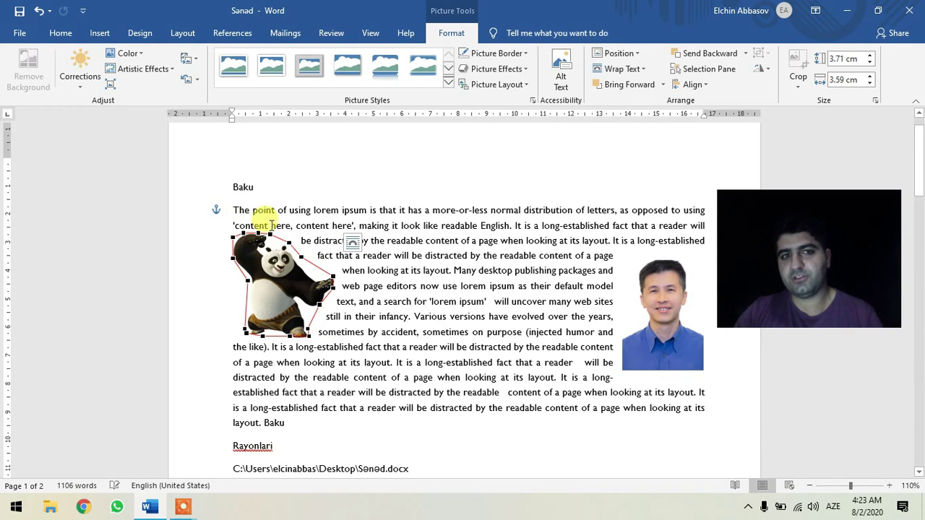
{"action": "left_click", "coordinate": [373, 269]}
{"action": "left_click", "coordinate": [304, 281]}
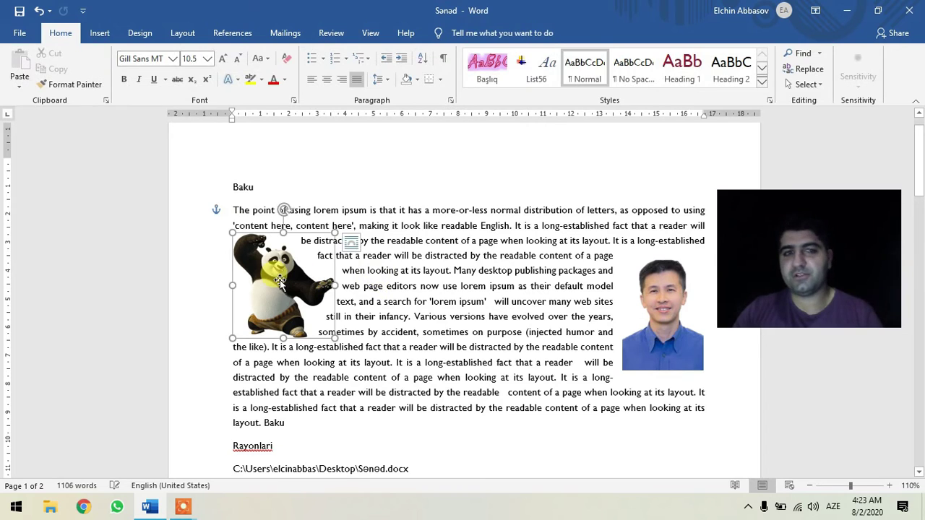
{"action": "left_click", "coordinate": [622, 72]}
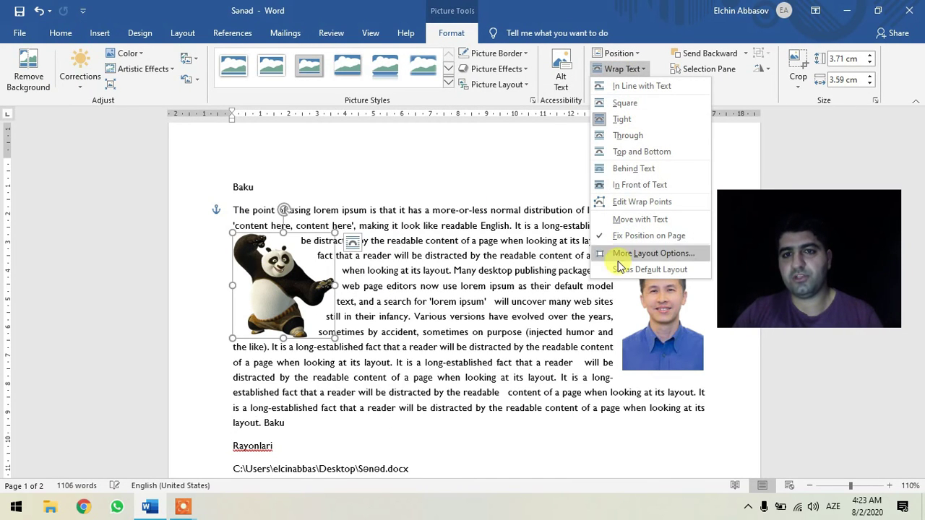
{"action": "left_click", "coordinate": [617, 203]}
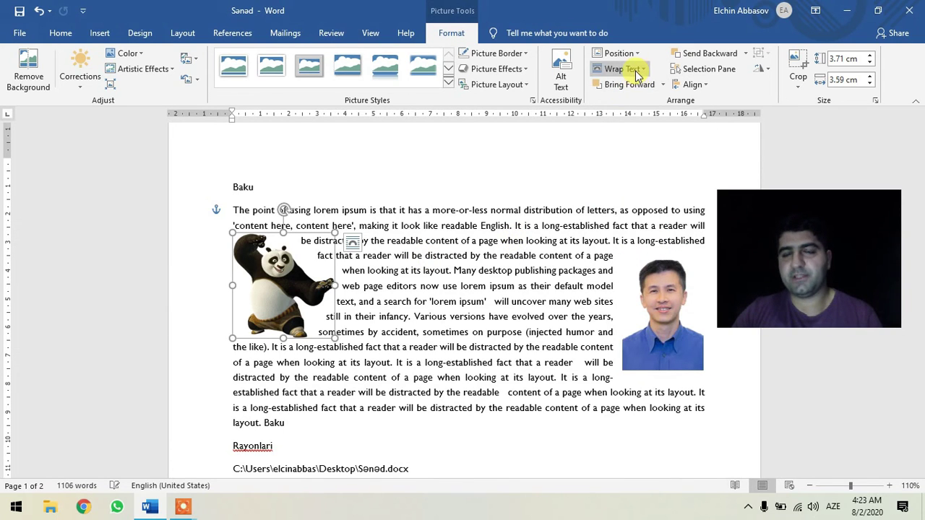
{"action": "left_click", "coordinate": [663, 85]}
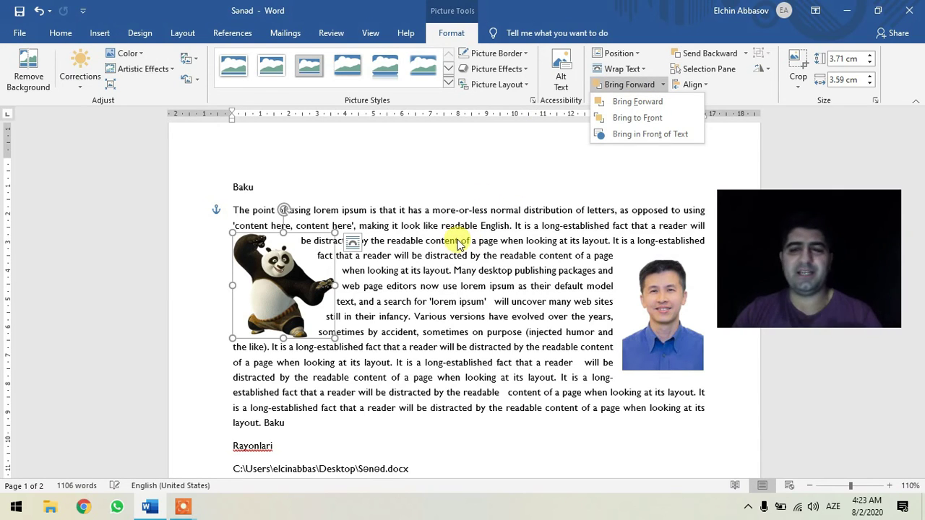
Drag the portrait over the panda and bring it forward.
{"action": "left_click", "coordinate": [536, 230]}
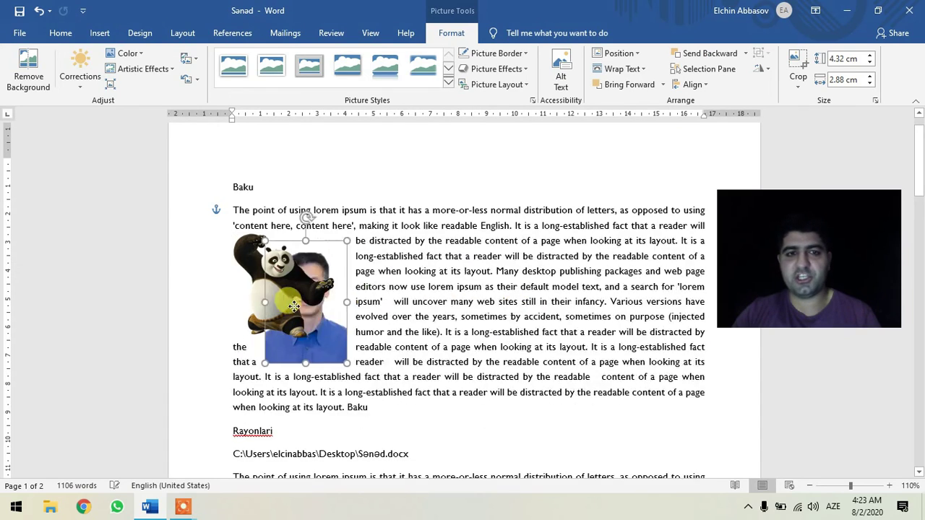
{"action": "mouse_move", "coordinate": [672, 330]}
{"action": "left_mouse_down"}
{"action": "mouse_move", "coordinate": [299, 285]}
{"action": "mouse_move", "coordinate": [304, 279]}
{"action": "left_mouse_up"}
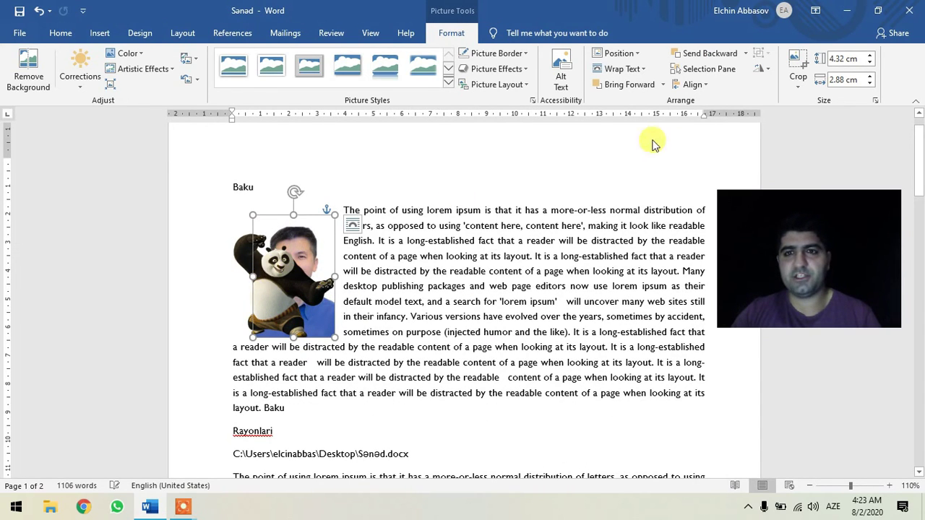
{"action": "left_click", "coordinate": [662, 84]}
{"action": "left_click", "coordinate": [648, 117]}
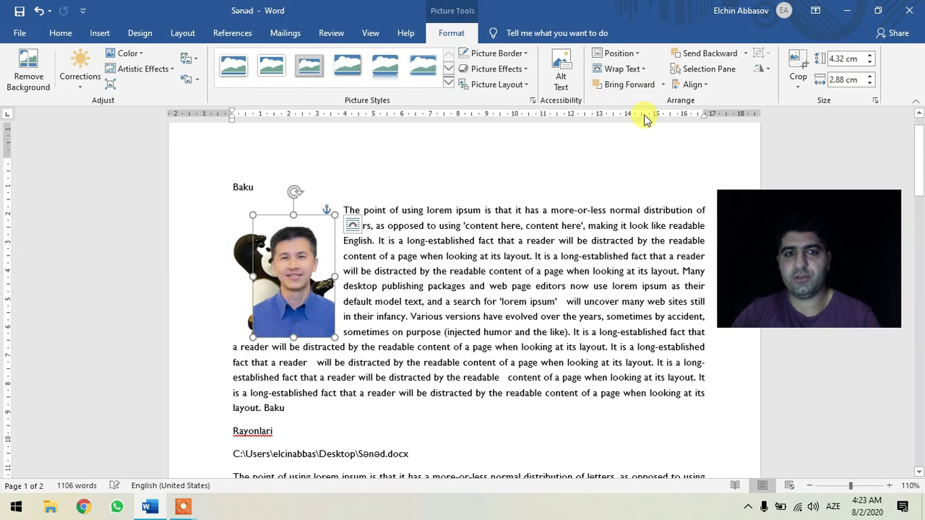
Adjust the portrait's layering, then move it into the middle of the paragraph.
{"action": "left_click", "coordinate": [662, 84]}
{"action": "left_click", "coordinate": [652, 103]}
{"action": "left_click", "coordinate": [663, 85]}
{"action": "left_click", "coordinate": [665, 115]}
{"action": "left_click", "coordinate": [662, 85]}
{"action": "left_click", "coordinate": [659, 110]}
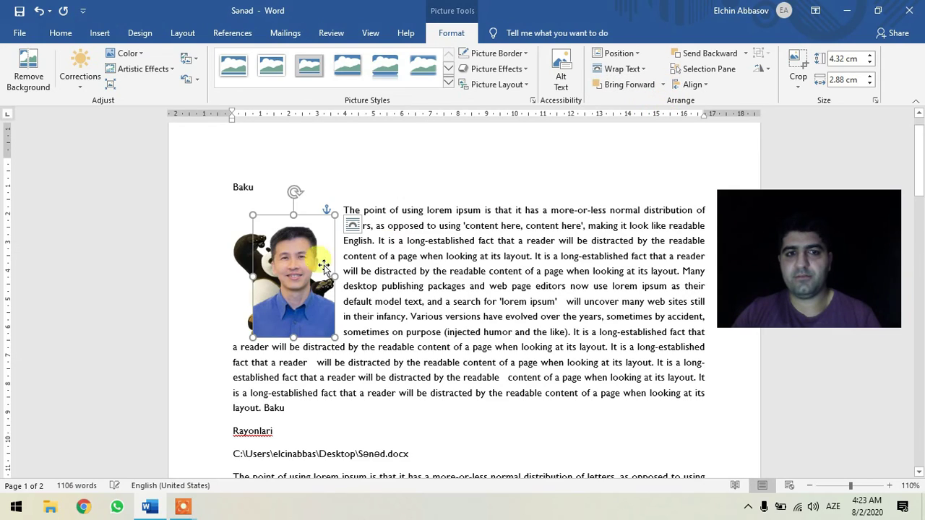
{"action": "left_click_drag", "start_coordinate": [354, 282], "coordinate": [672, 301]}
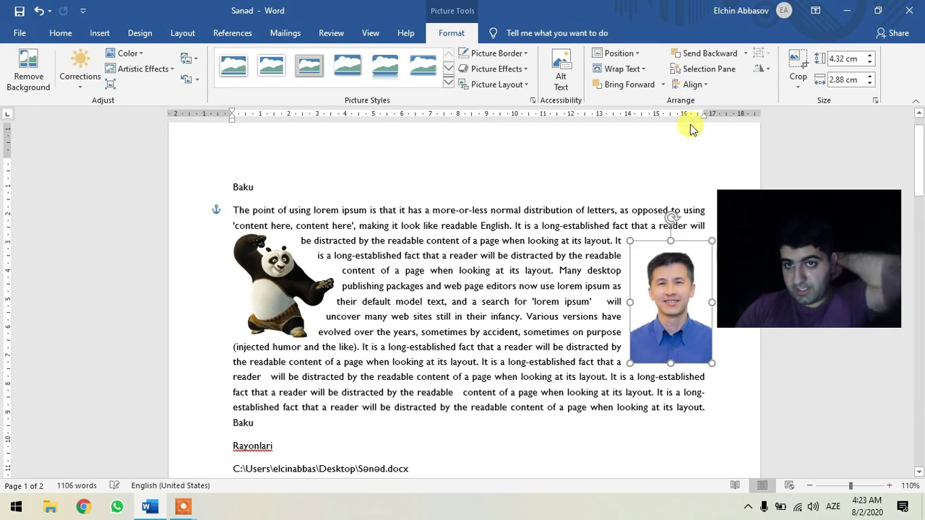
{"action": "left_click_drag", "start_coordinate": [691, 332], "coordinate": [463, 235]}
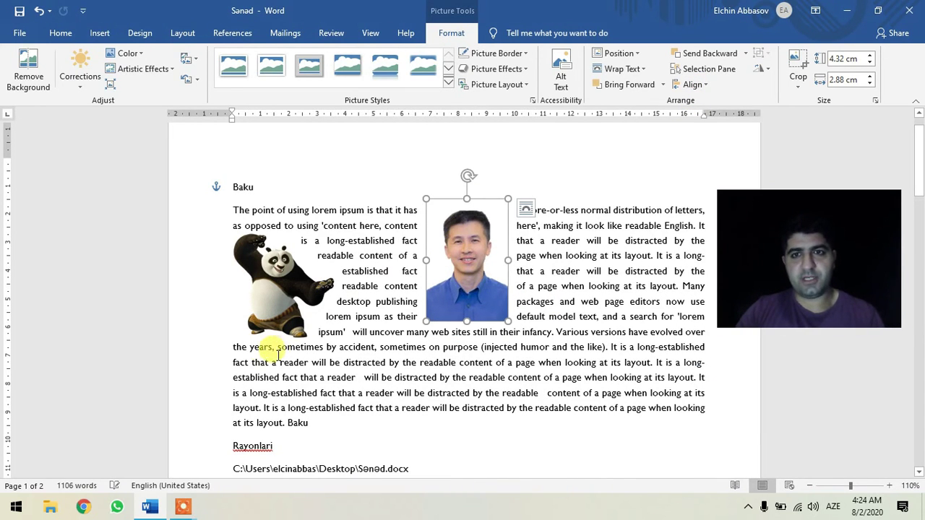
Select the panda and portrait together and align them by middle, then by bottom.
{"action": "left_click", "coordinate": [278, 299]}
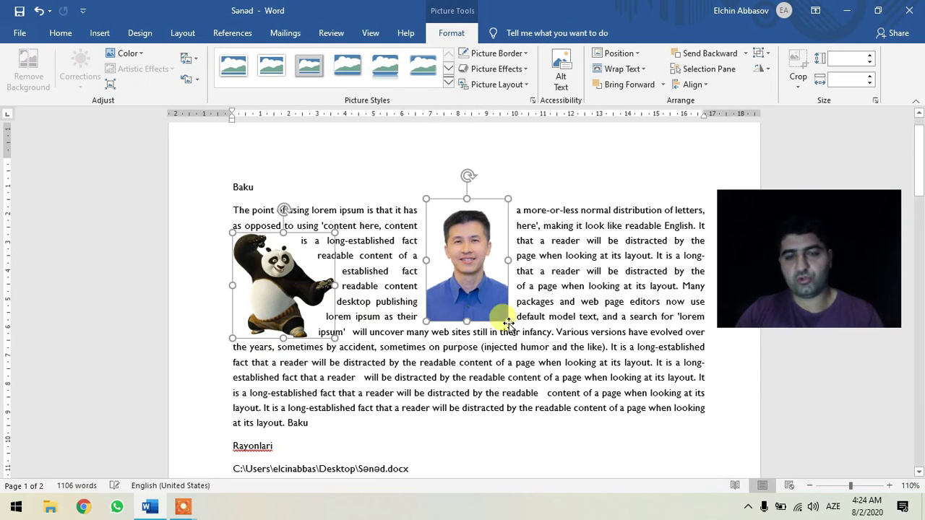
{"action": "left_click", "coordinate": [557, 302]}
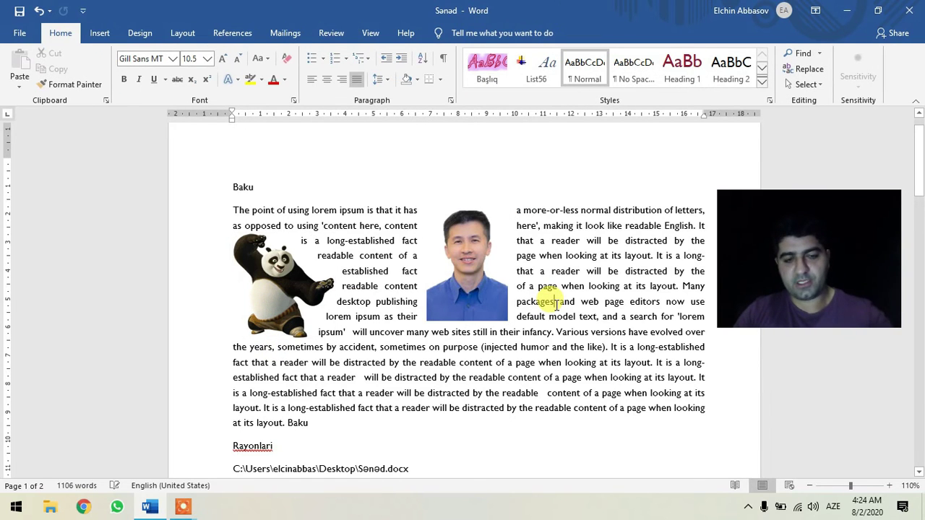
{"action": "left_click", "coordinate": [463, 250]}
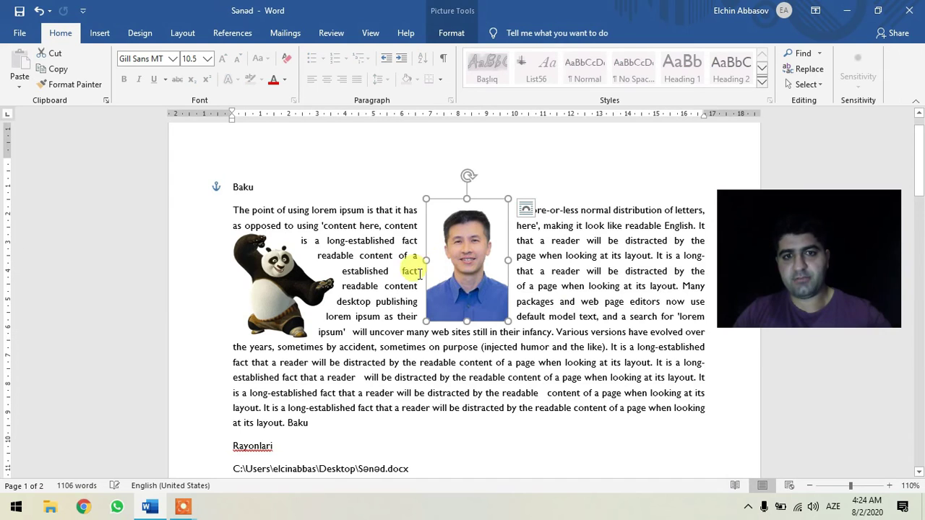
{"action": "left_click", "coordinate": [274, 285], "text": "ctrl"}
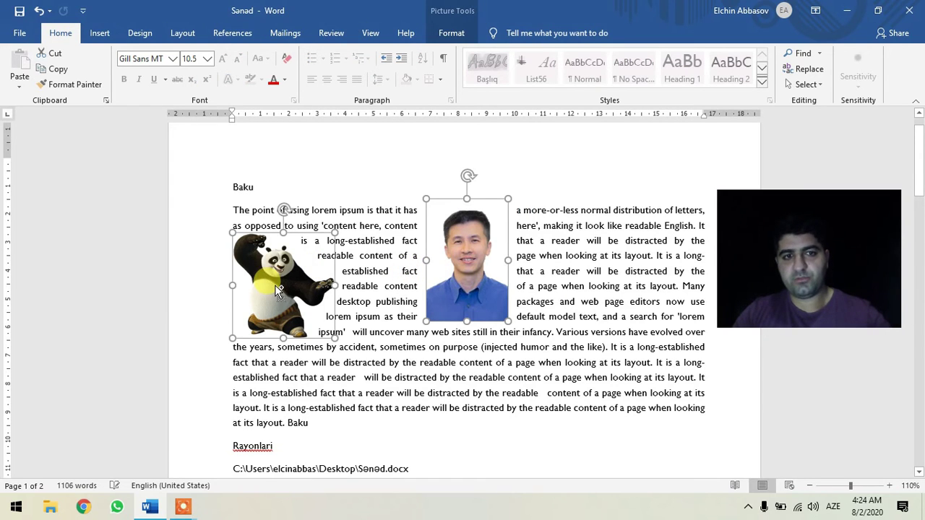
{"action": "left_click", "coordinate": [453, 33]}
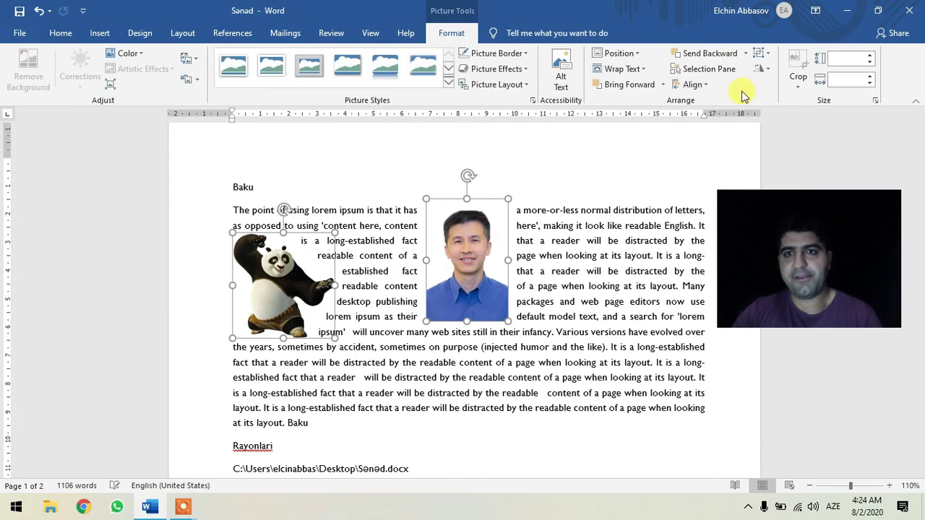
{"action": "left_click", "coordinate": [703, 87]}
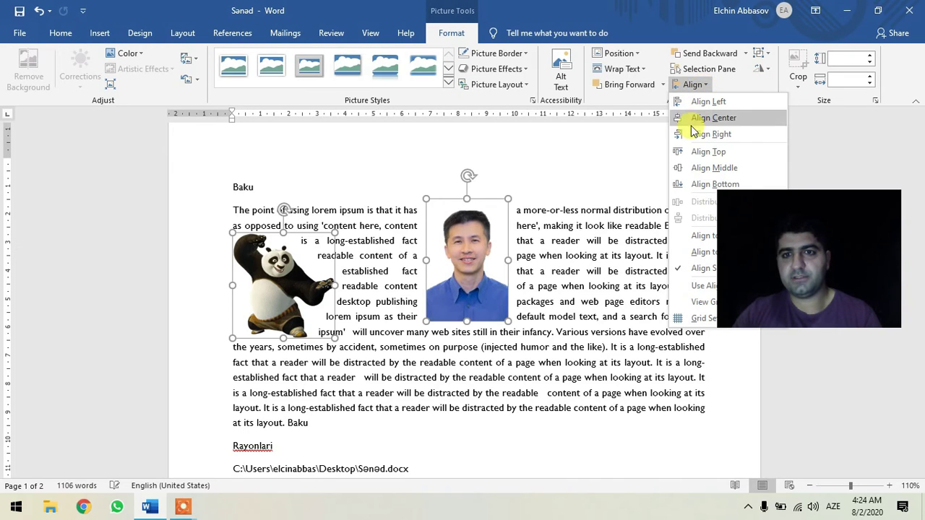
{"action": "left_click", "coordinate": [715, 168]}
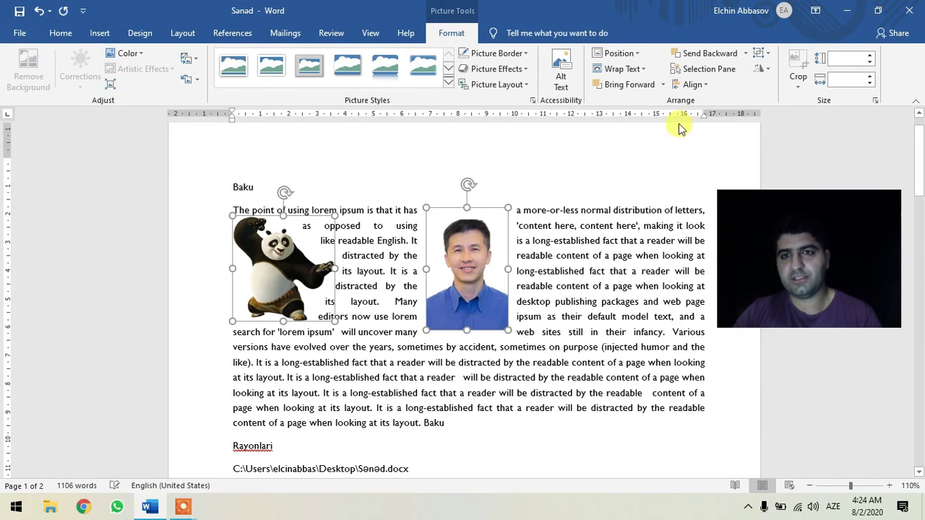
{"action": "left_click", "coordinate": [692, 86]}
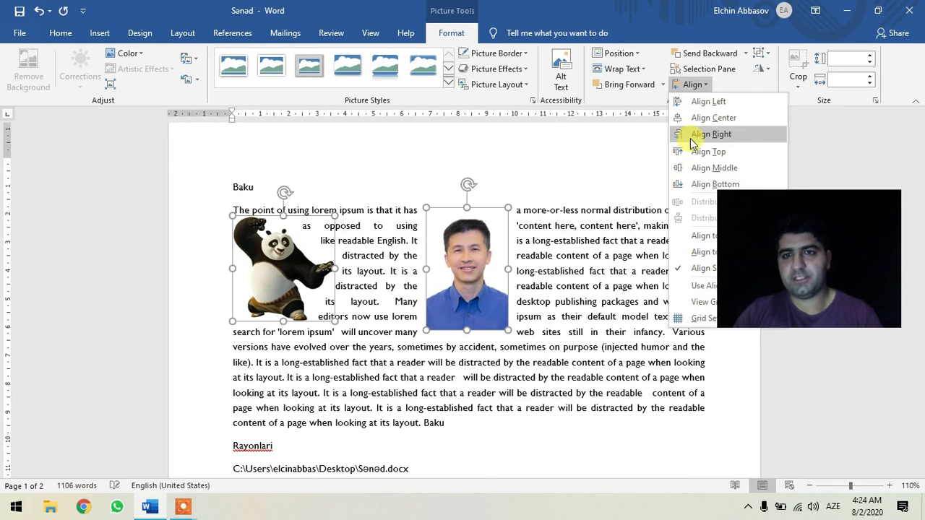
{"action": "left_click", "coordinate": [693, 185]}
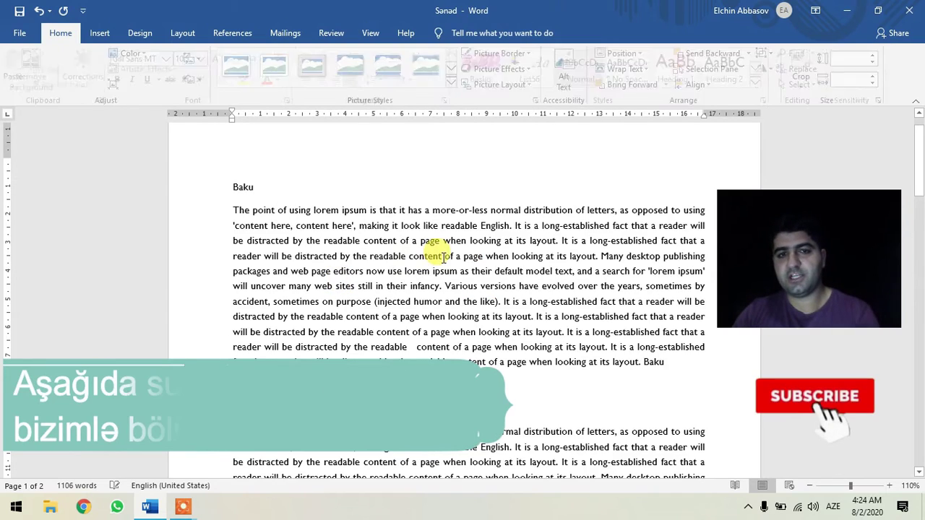
Move the portrait to the top-left and delete the panda picture.
{"action": "mouse_move", "coordinate": [471, 236]}
{"action": "left_mouse_down"}
{"action": "mouse_move", "coordinate": [276, 162]}
{"action": "mouse_move", "coordinate": [296, 251]}
{"action": "left_mouse_up"}
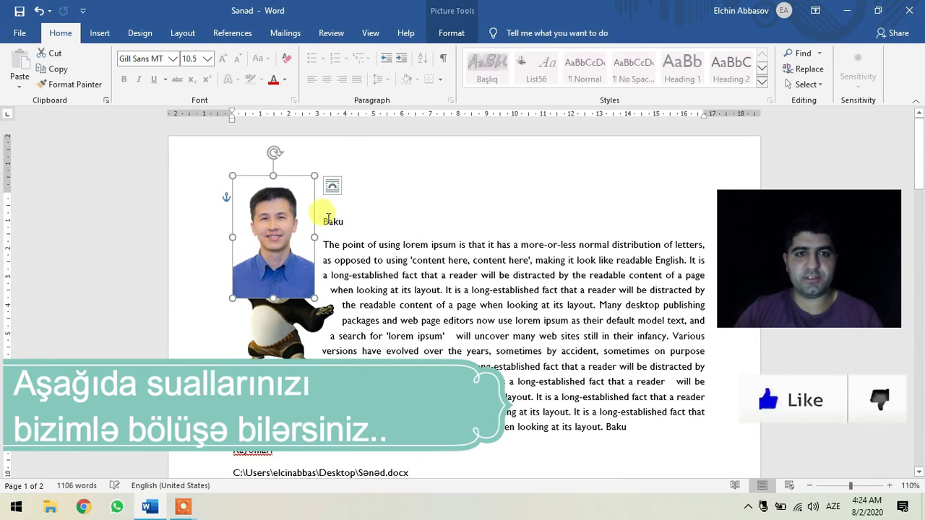
{"action": "left_click", "coordinate": [324, 223]}
{"action": "left_click", "coordinate": [277, 322]}
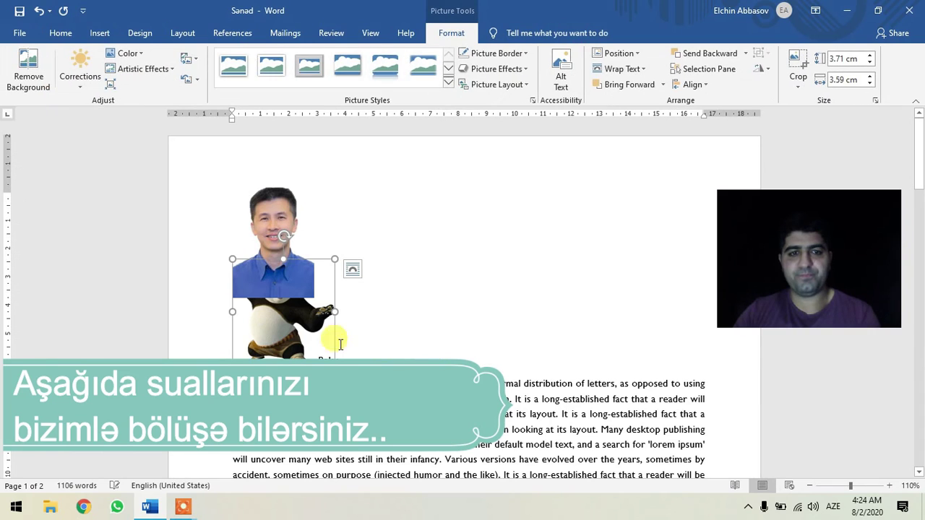
{"action": "key", "text": "Delete"}
Paste copies of the portrait, move the last copy right, and select all the copies.
{"action": "left_click", "coordinate": [290, 274]}
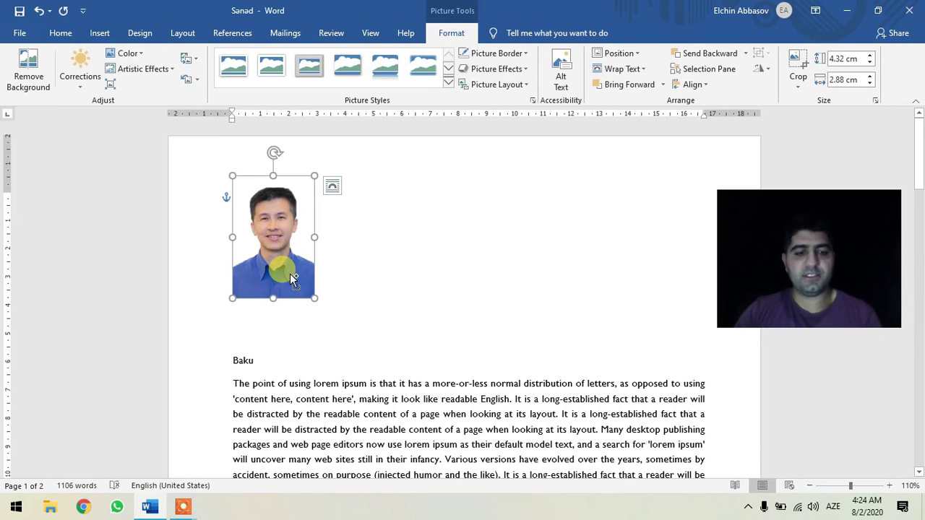
{"action": "key", "text": "ctrl+v"}
{"action": "key", "text": "ctrl+v"}
{"action": "key", "text": "ctrl+v"}
{"action": "key", "text": "ctrl+v"}
{"action": "key", "text": "ctrl+v"}
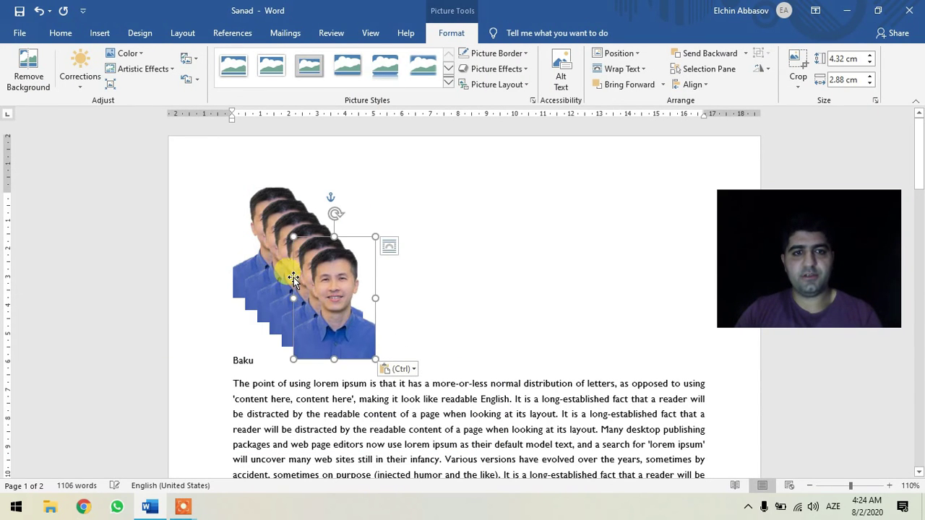
{"action": "left_click_drag", "start_coordinate": [331, 290], "coordinate": [396, 283]}
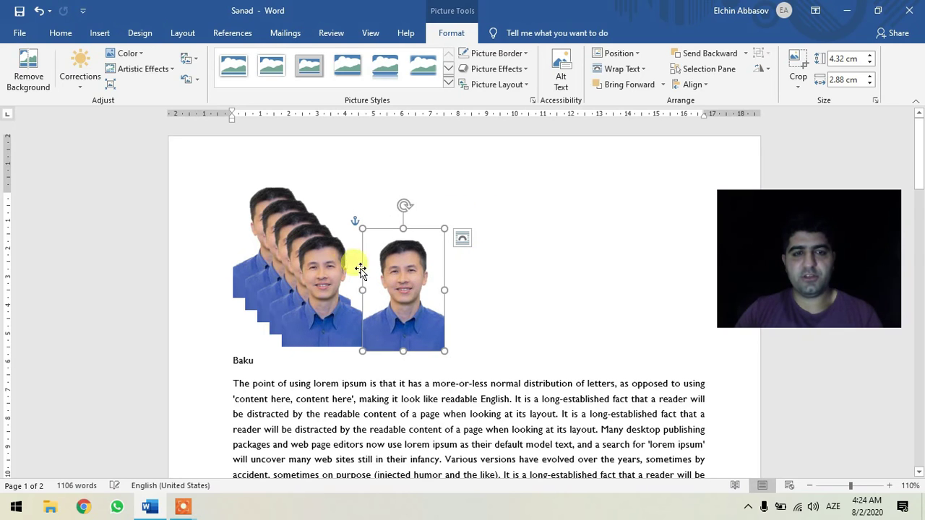
{"action": "left_click", "coordinate": [299, 320], "text": "ctrl"}
{"action": "left_click", "coordinate": [268, 303], "text": "ctrl"}
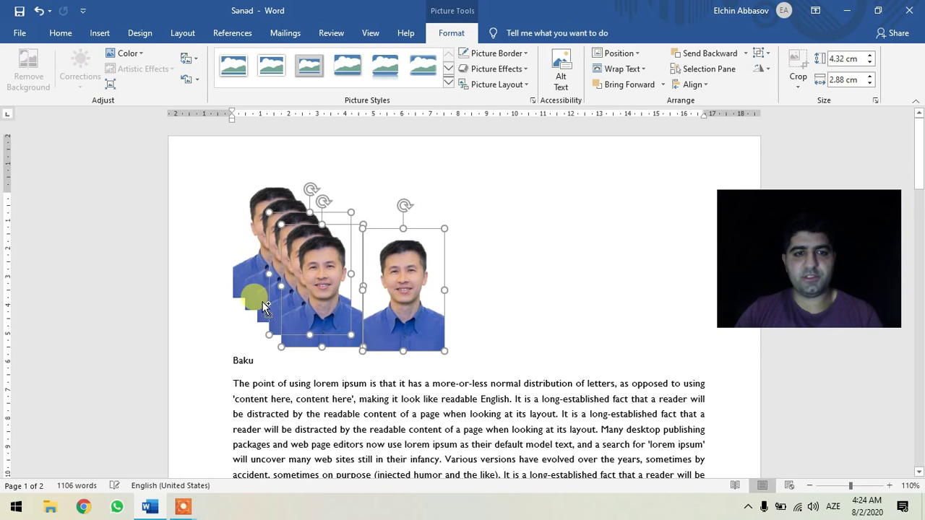
{"action": "left_click", "coordinate": [255, 293], "text": "ctrl"}
{"action": "left_click", "coordinate": [244, 286], "text": "ctrl"}
{"action": "left_click", "coordinate": [244, 258], "text": "ctrl"}
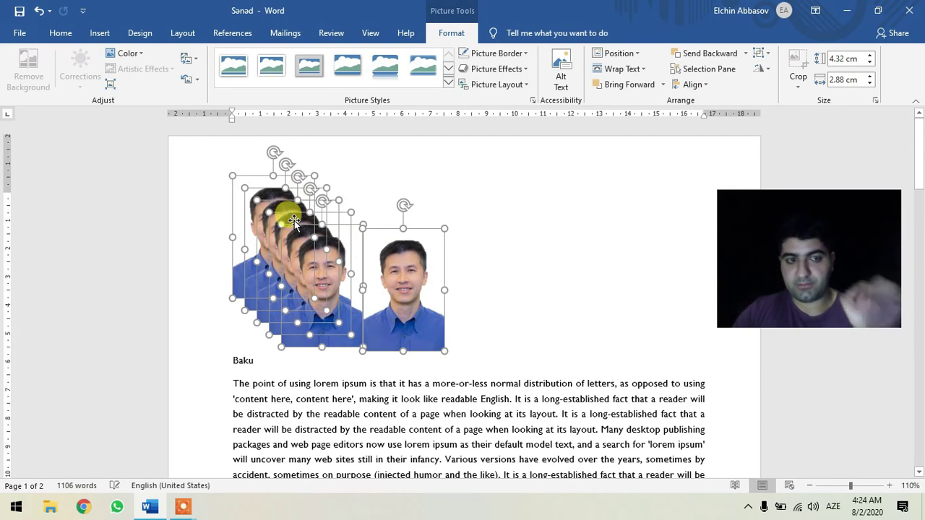
Align the selected portrait copies along their bottom edges.
{"action": "left_click", "coordinate": [694, 84]}
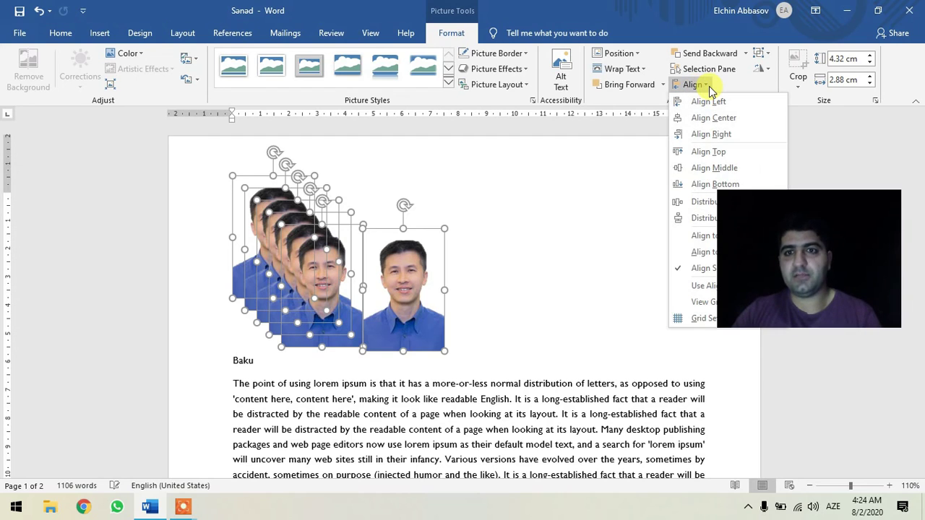
{"action": "left_click", "coordinate": [699, 184]}
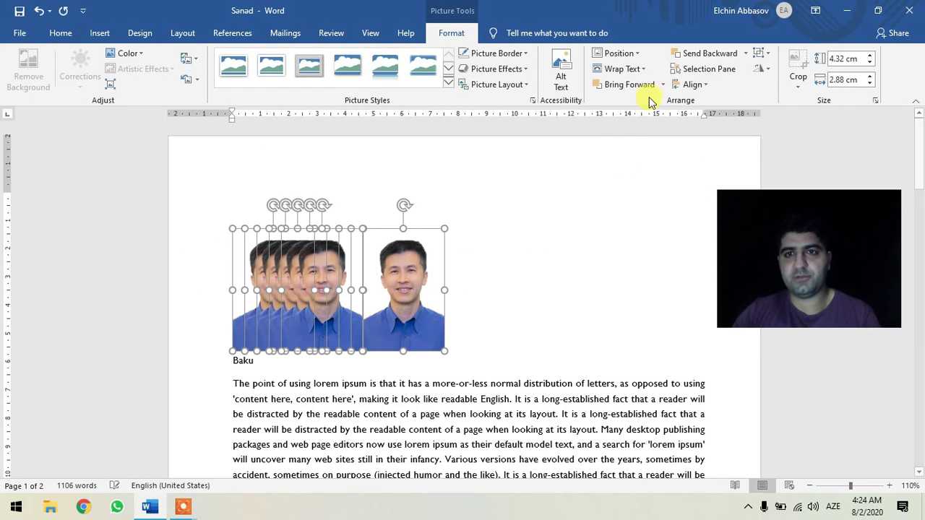
{"action": "left_click", "coordinate": [685, 85]}
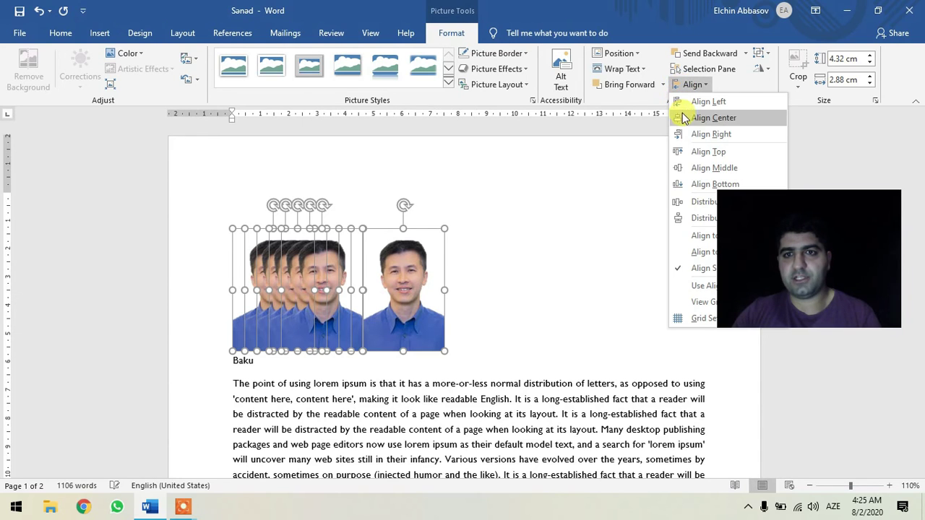
{"action": "left_click", "coordinate": [801, 219]}
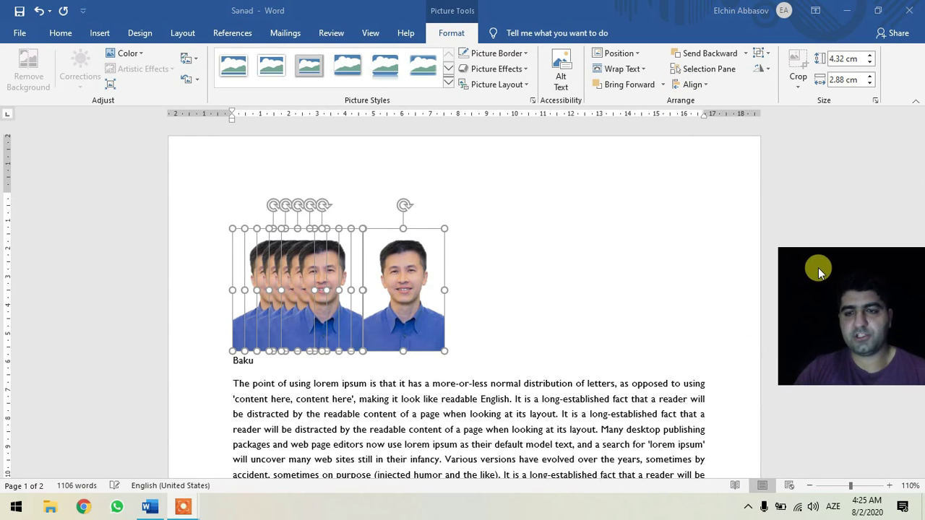
Distribute the portrait copies evenly side by side, then select the rightmost one.
{"action": "left_click", "coordinate": [693, 84]}
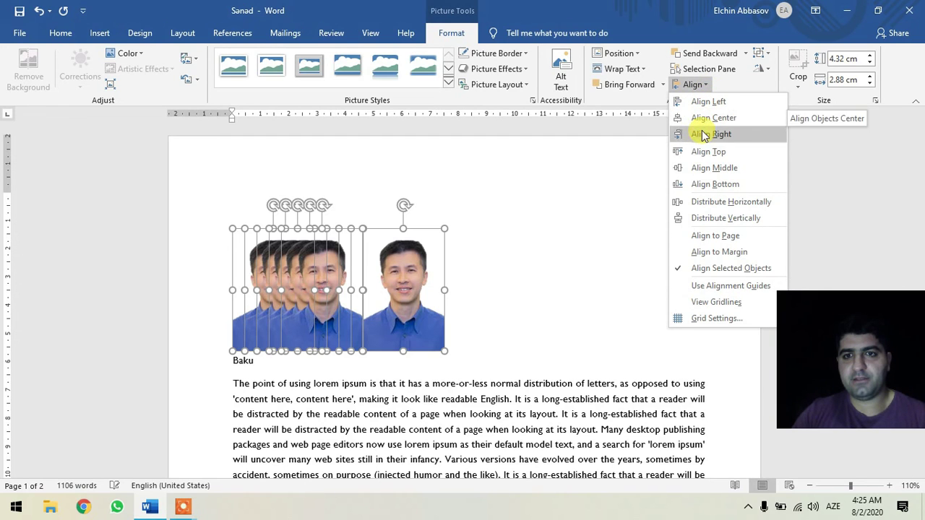
{"action": "left_click", "coordinate": [698, 154]}
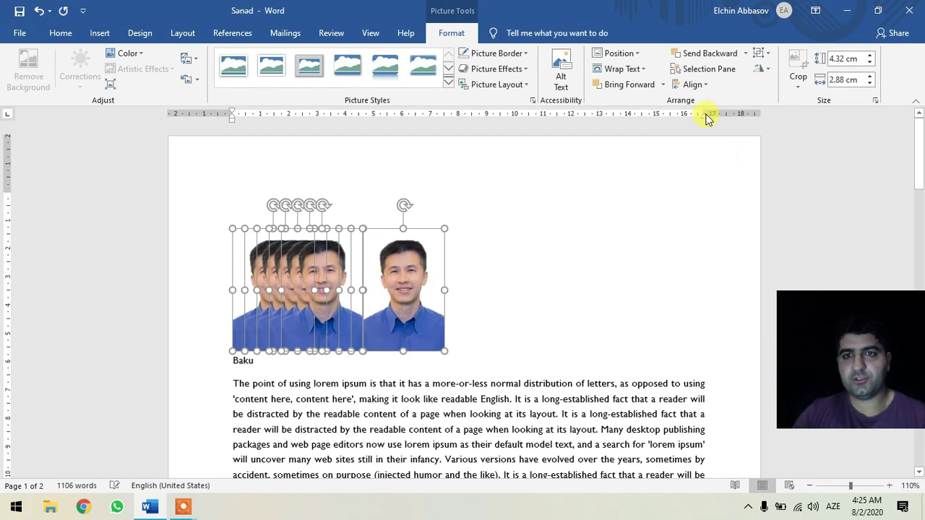
{"action": "left_click", "coordinate": [694, 86]}
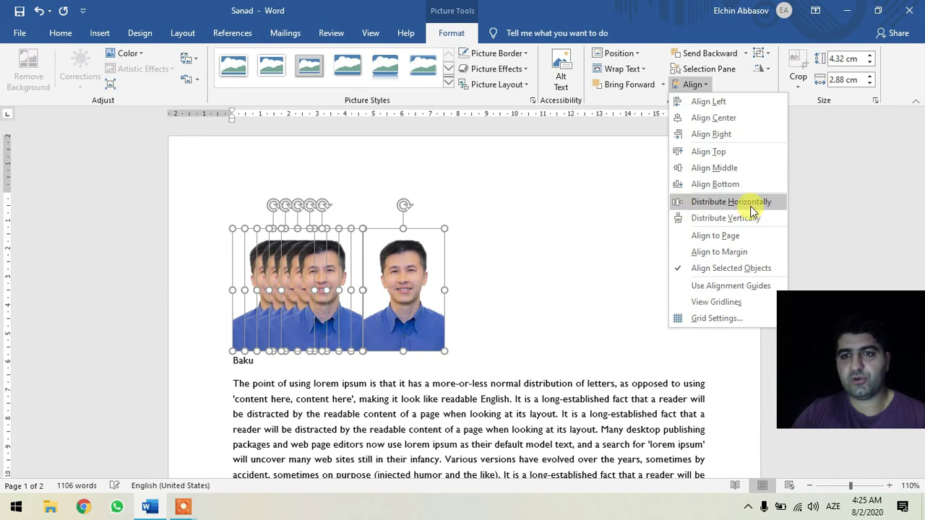
{"action": "left_click", "coordinate": [723, 204]}
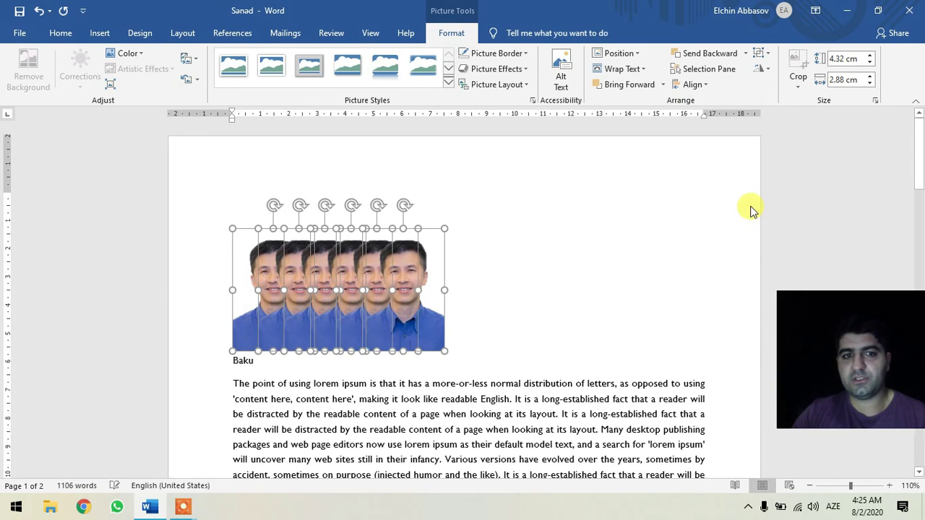
{"action": "left_click", "coordinate": [473, 258]}
{"action": "left_click", "coordinate": [427, 268]}
Drag the overlapping portrait copies apart across the page toward the right margin.
{"action": "left_click_drag", "start_coordinate": [427, 269], "coordinate": [548, 267]}
{"action": "left_click_drag", "start_coordinate": [620, 267], "coordinate": [722, 274]}
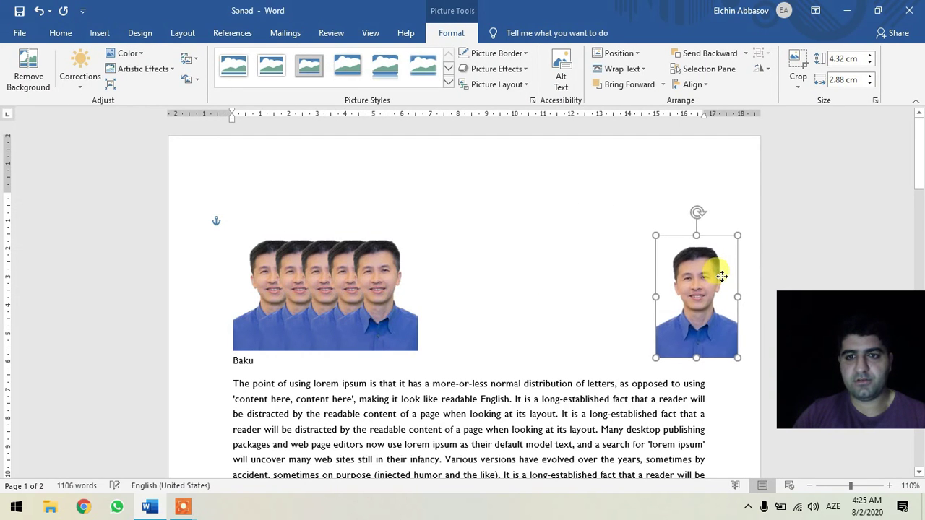
{"action": "left_click_drag", "start_coordinate": [397, 285], "coordinate": [623, 286]}
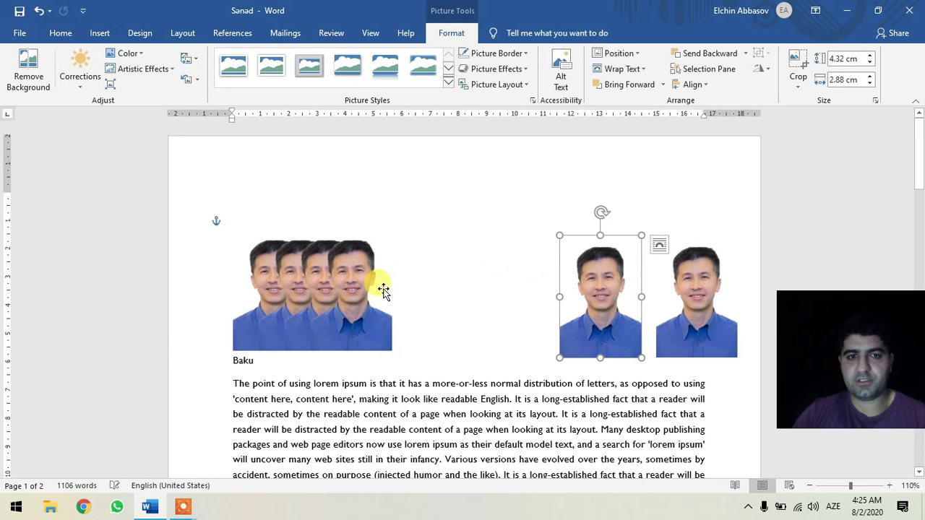
{"action": "left_click_drag", "start_coordinate": [383, 289], "coordinate": [487, 289]}
{"action": "mouse_move", "coordinate": [347, 289]}
{"action": "left_mouse_down"}
{"action": "mouse_move", "coordinate": [389, 290]}
{"action": "mouse_move", "coordinate": [252, 279]}
{"action": "left_mouse_up"}
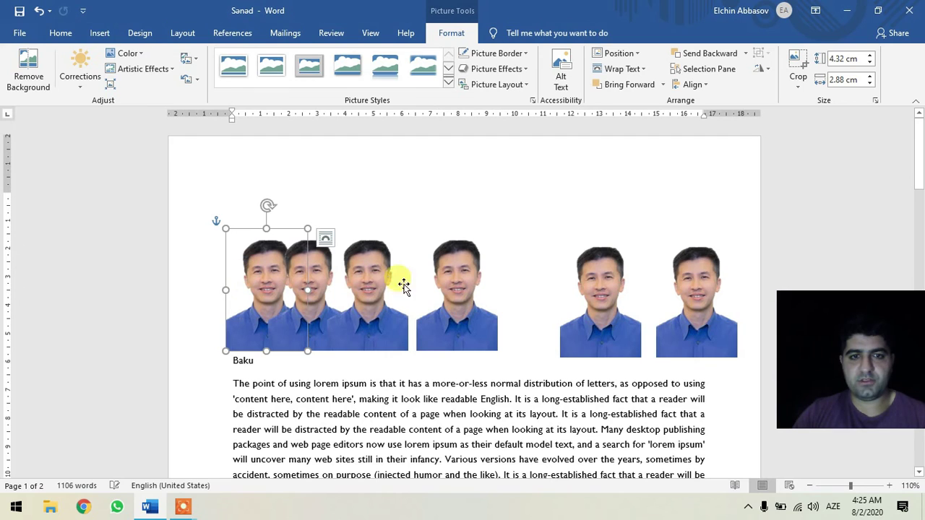
{"action": "left_click_drag", "start_coordinate": [499, 291], "coordinate": [559, 291]}
{"action": "left_click_drag", "start_coordinate": [383, 291], "coordinate": [416, 291]}
{"action": "left_click_drag", "start_coordinate": [323, 289], "coordinate": [365, 289]}
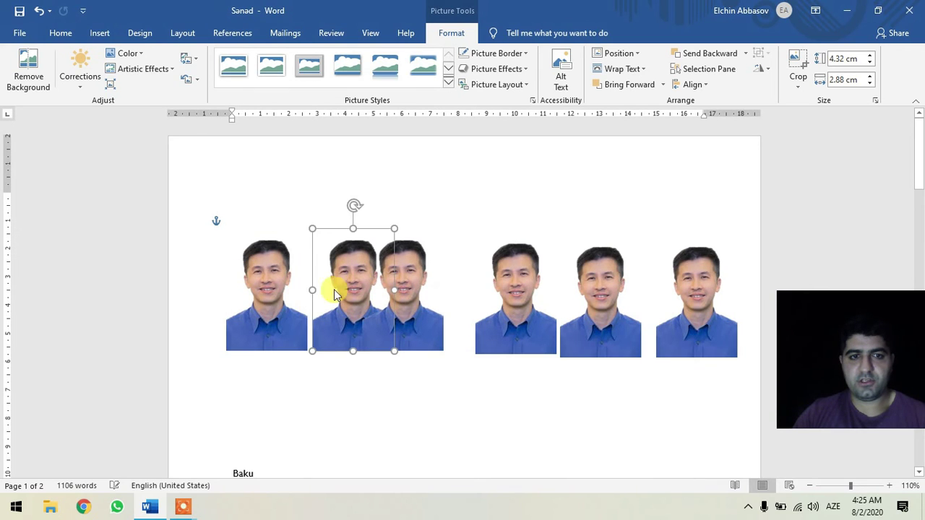
Select all six portraits, distribute them horizontally, and align their tops.
{"action": "left_click", "coordinate": [268, 289], "text": "shift"}
{"action": "left_click", "coordinate": [369, 293], "text": "shift"}
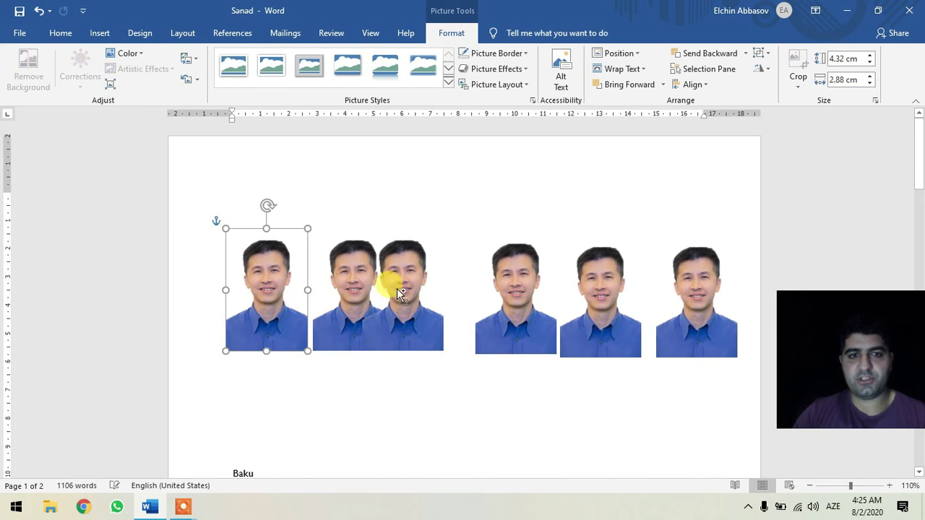
{"action": "left_click", "coordinate": [419, 289], "text": "shift"}
{"action": "left_click", "coordinate": [333, 289], "text": "shift"}
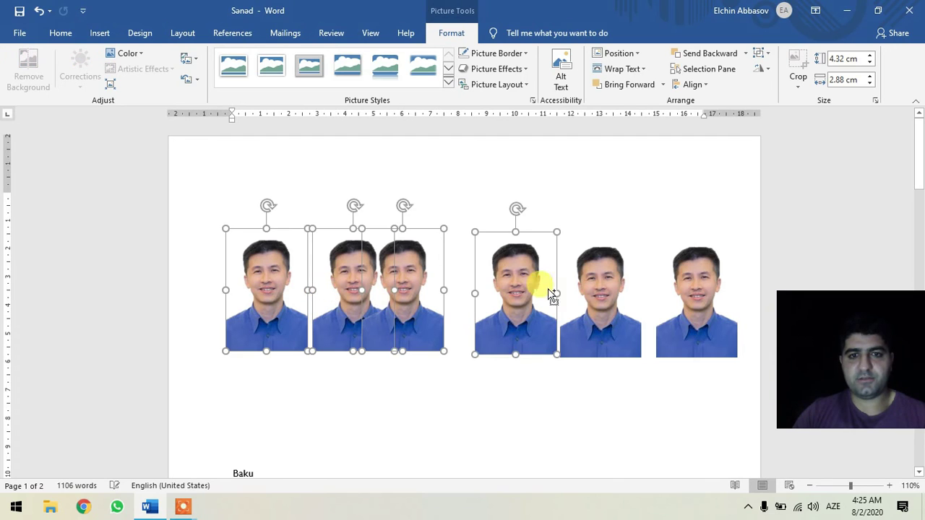
{"action": "left_click", "coordinate": [597, 292], "text": "shift"}
{"action": "left_click", "coordinate": [695, 268], "text": "shift"}
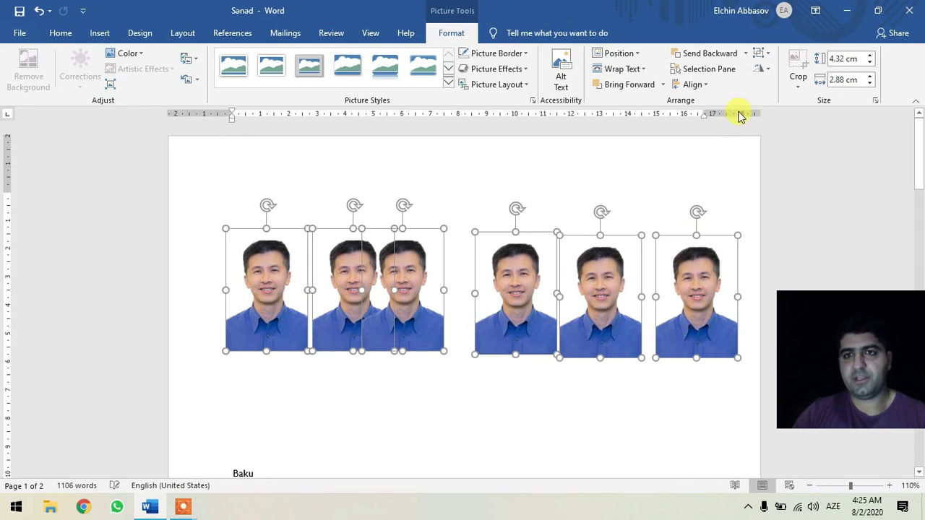
{"action": "left_click", "coordinate": [704, 84]}
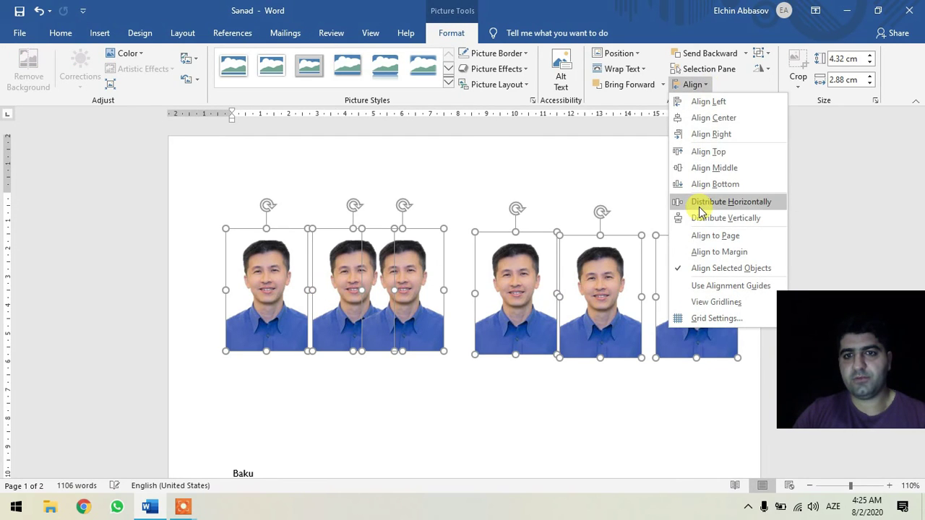
{"action": "left_click", "coordinate": [730, 201]}
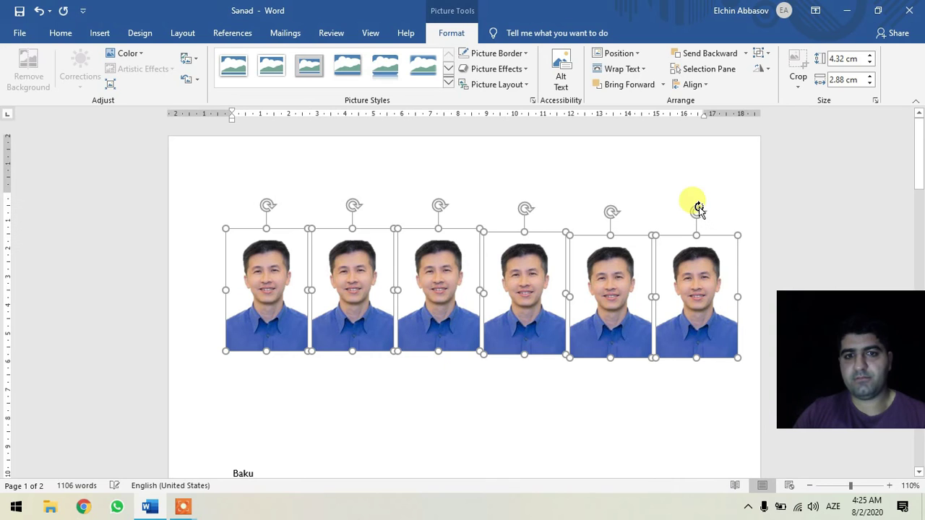
{"action": "left_click", "coordinate": [707, 88]}
{"action": "left_click", "coordinate": [703, 151]}
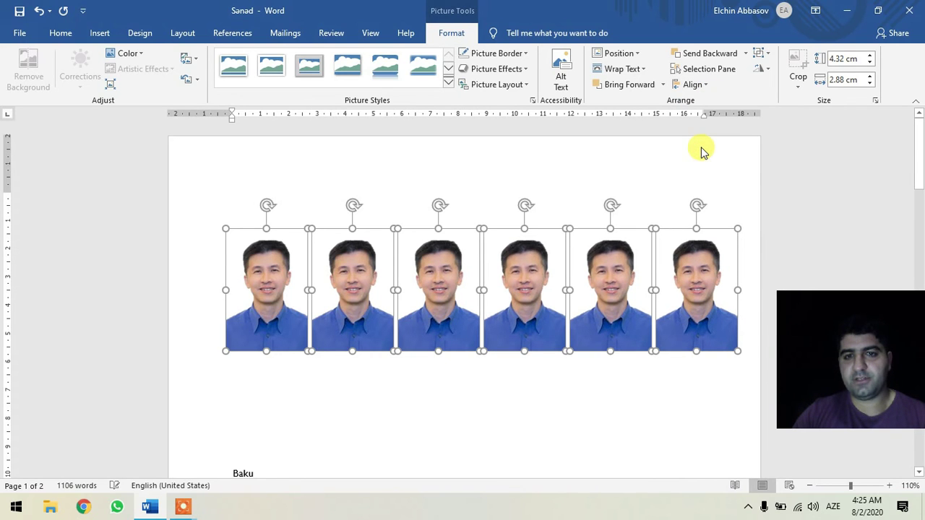
Reselect the rightmost portrait to check its alignment.
{"action": "left_click", "coordinate": [628, 393]}
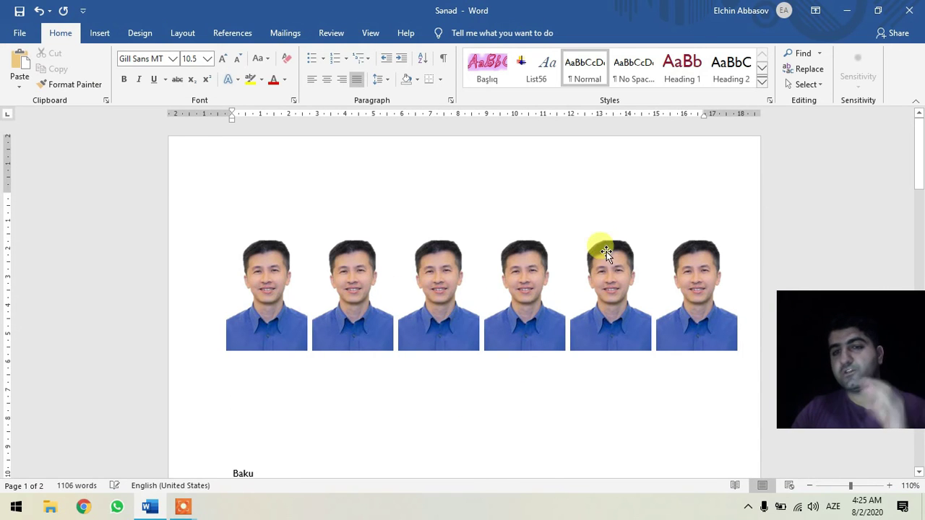
{"action": "left_click", "coordinate": [698, 270]}
{"action": "left_click", "coordinate": [700, 85]}
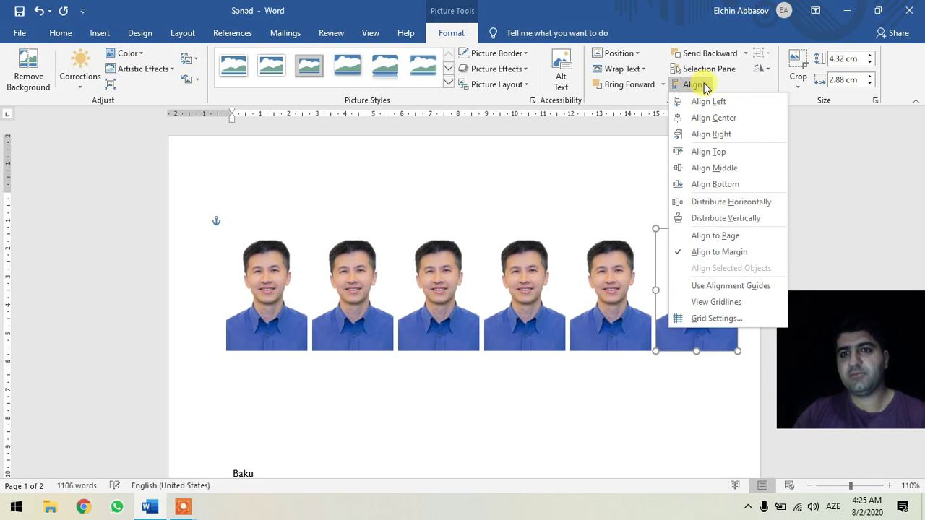
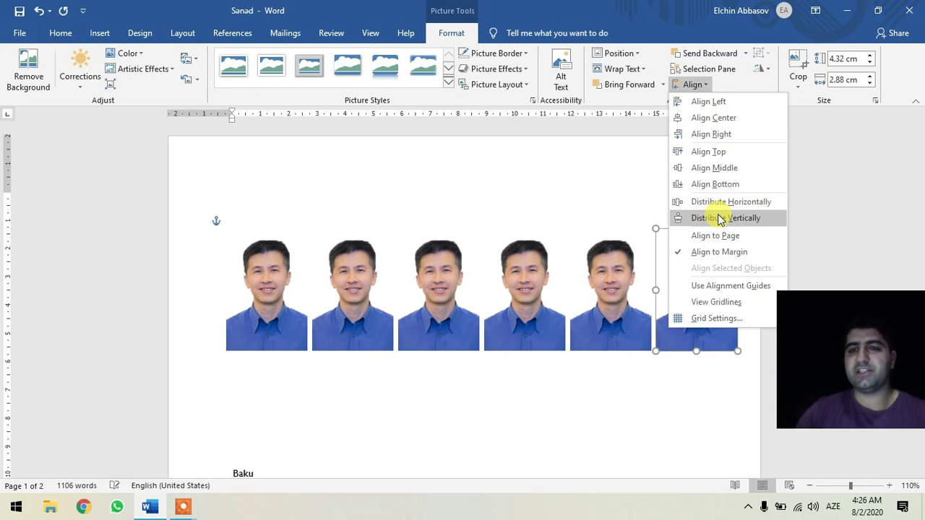
Delete the empty line between the photo row and the Baku paragraph.
{"action": "left_click", "coordinate": [585, 386]}
{"action": "scroll", "coordinate": [585, 386], "scroll_direction": "down", "scroll_amount": 4}
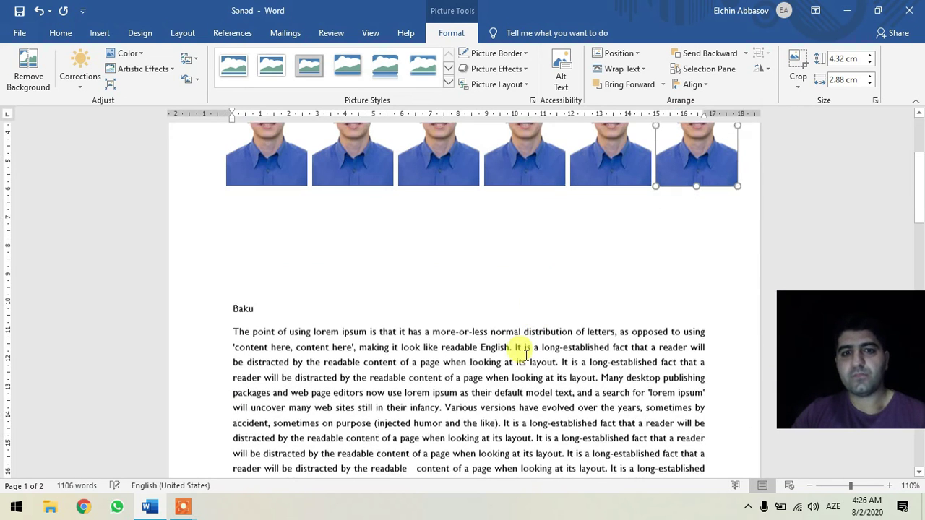
{"action": "left_click", "coordinate": [460, 248]}
{"action": "key", "text": "Delete"}
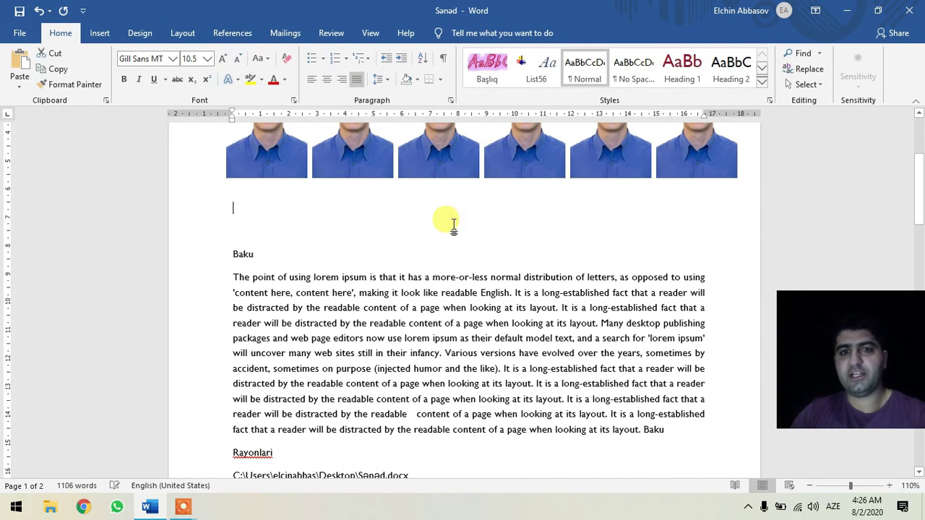
{"action": "scroll", "coordinate": [480, 228], "scroll_direction": "up", "scroll_amount": 2}
Select the last photo and view the Rotate options, closing them without rotating.
{"action": "left_click", "coordinate": [681, 208]}
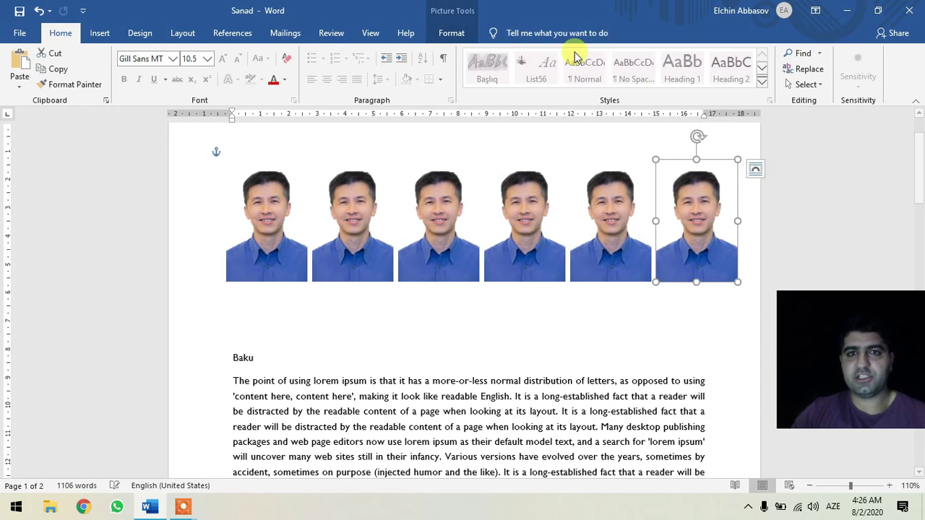
{"action": "left_click", "coordinate": [448, 32]}
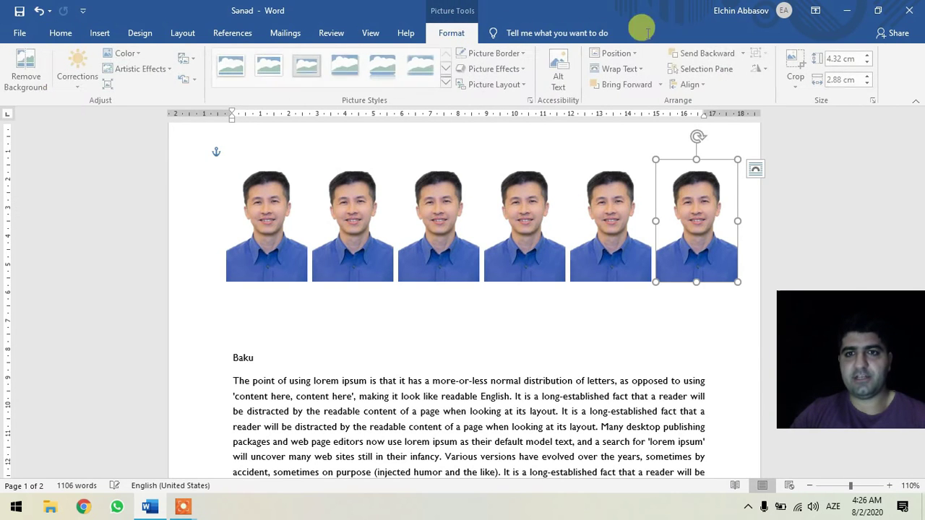
{"action": "left_click", "coordinate": [762, 68]}
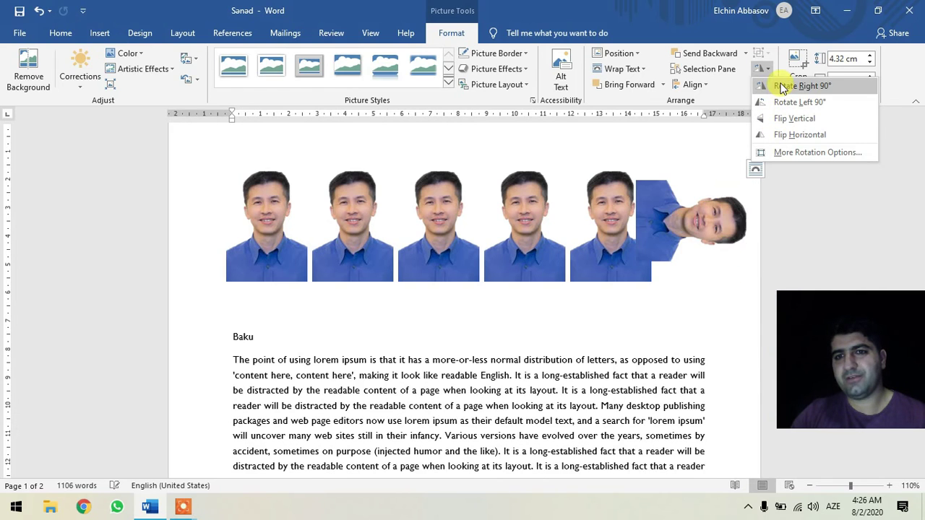
{"action": "left_click", "coordinate": [713, 244]}
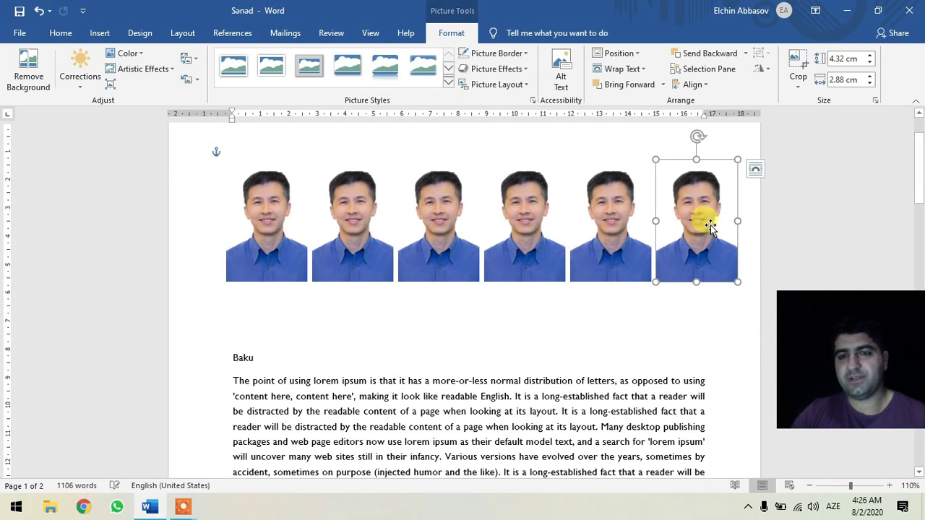
Trim the right-most photo's top, right and left edges, narrowing it to 4.03 × 1.89 cm.
{"action": "left_click", "coordinate": [797, 80]}
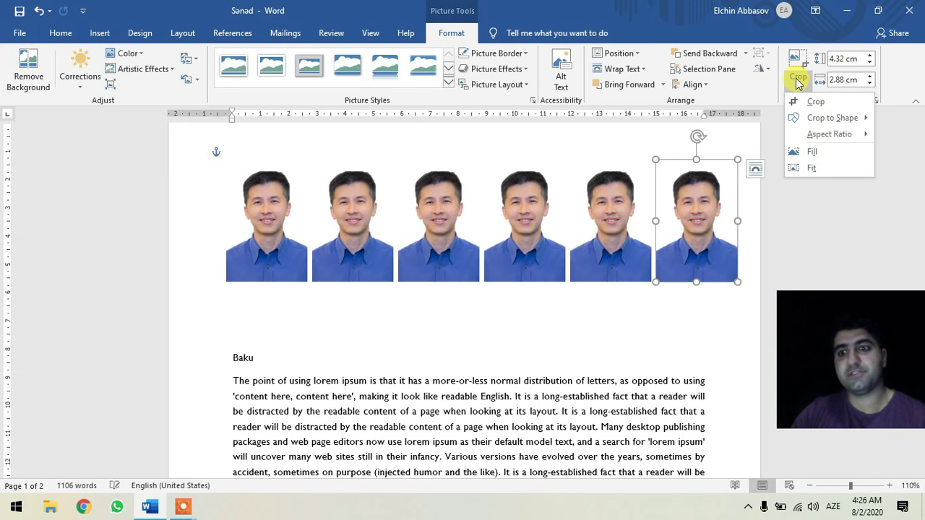
{"action": "left_click", "coordinate": [817, 101]}
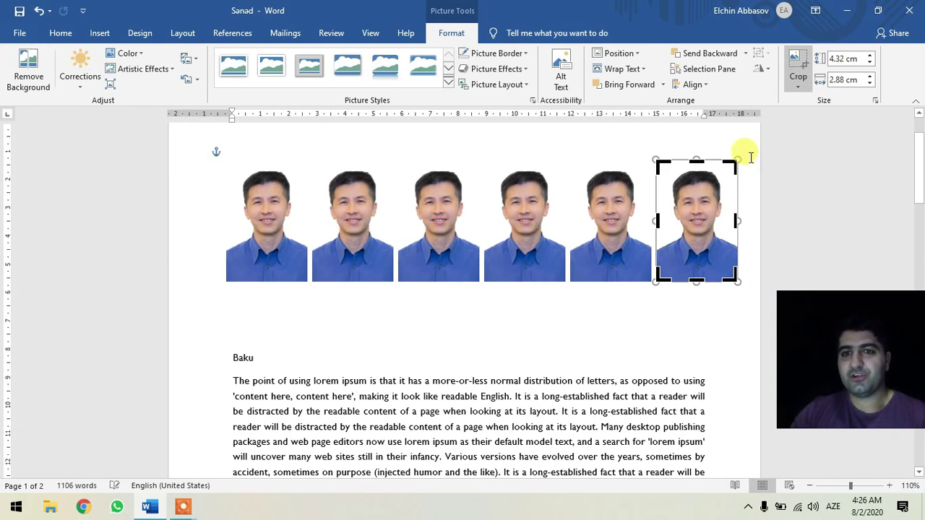
{"action": "left_click_drag", "start_coordinate": [733, 163], "coordinate": [732, 171]}
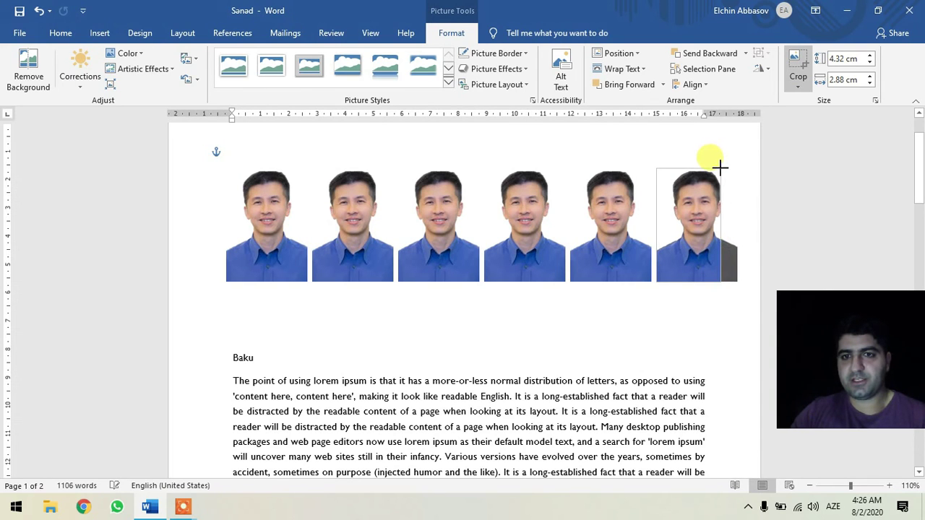
{"action": "left_click_drag", "start_coordinate": [722, 168], "coordinate": [723, 168]}
{"action": "left_click_drag", "start_coordinate": [656, 219], "coordinate": [669, 219]}
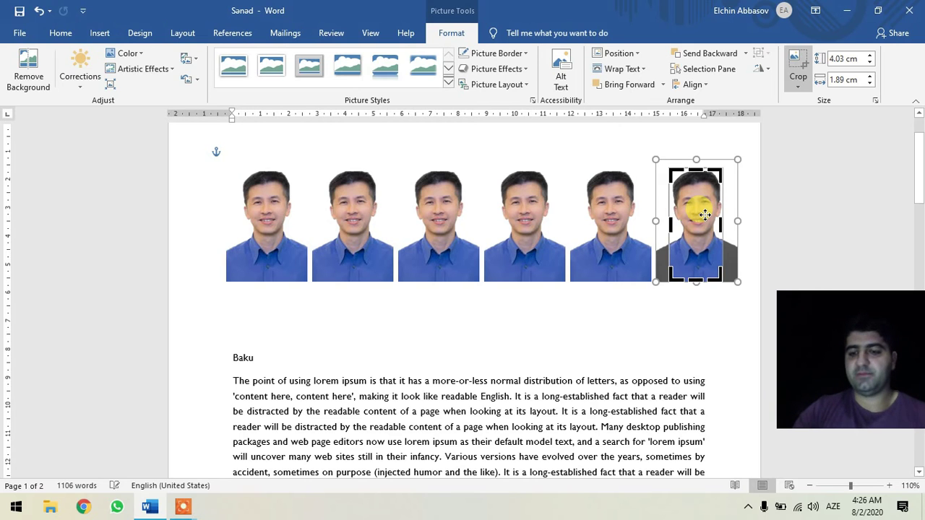
{"action": "key", "text": "Escape"}
{"action": "left_click", "coordinate": [677, 199]}
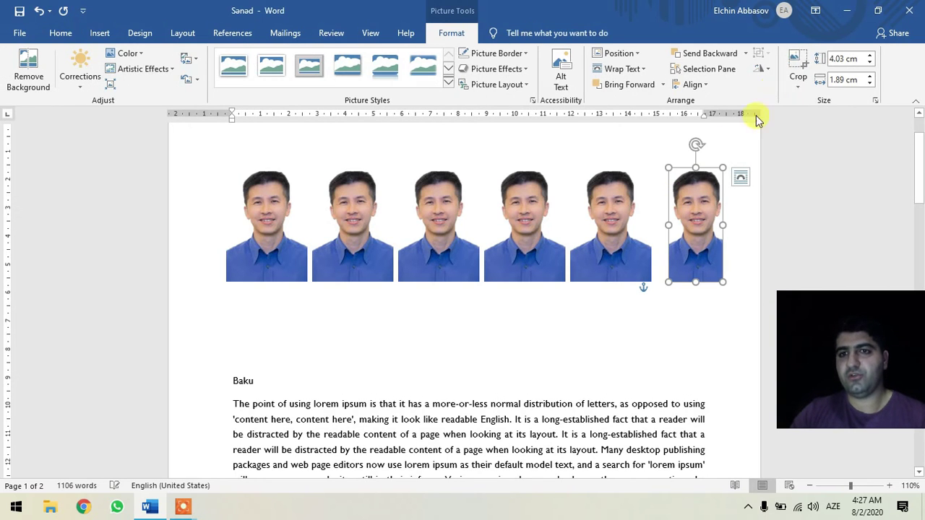
{"action": "left_click", "coordinate": [798, 85]}
{"action": "mouse_move", "coordinate": [832, 117]}
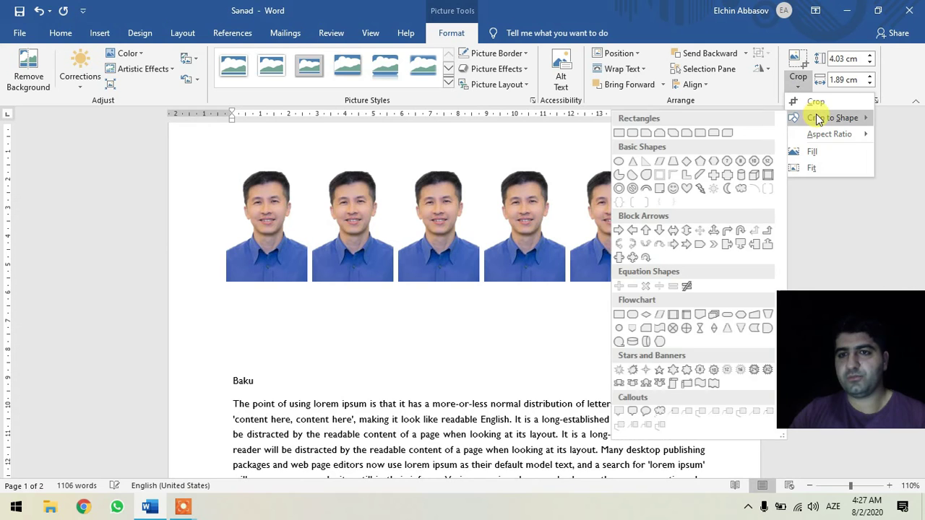
Crop the fourth photo into a heart shape.
{"action": "left_click", "coordinate": [513, 242]}
{"action": "left_click", "coordinate": [514, 242]}
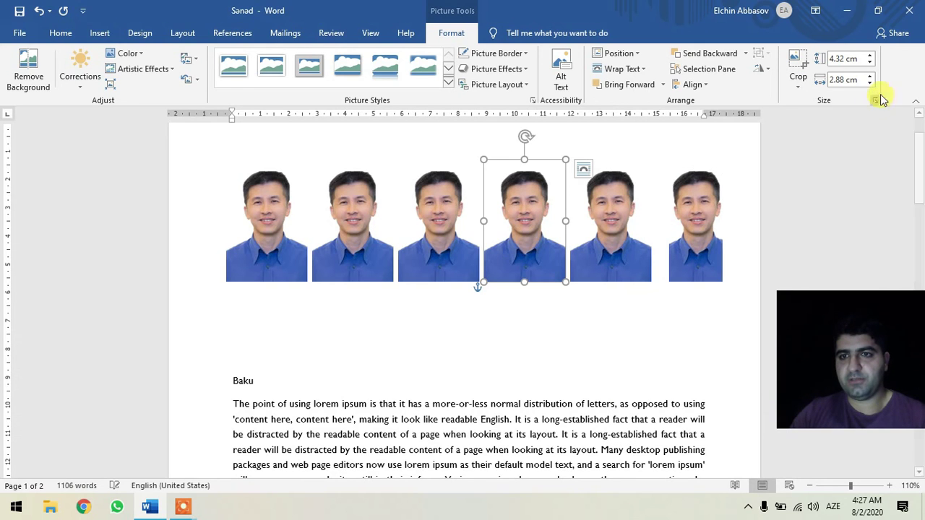
{"action": "left_click", "coordinate": [798, 84]}
{"action": "mouse_move", "coordinate": [832, 118]}
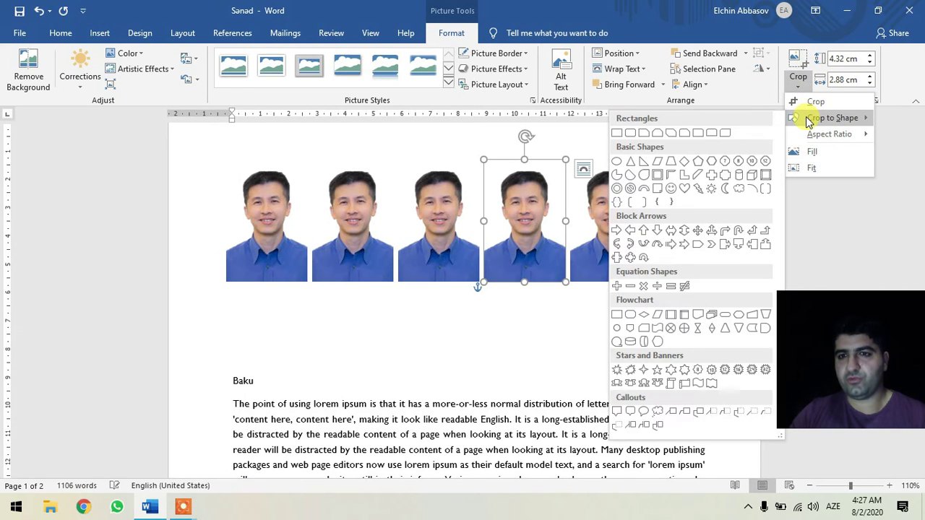
{"action": "left_click", "coordinate": [685, 189]}
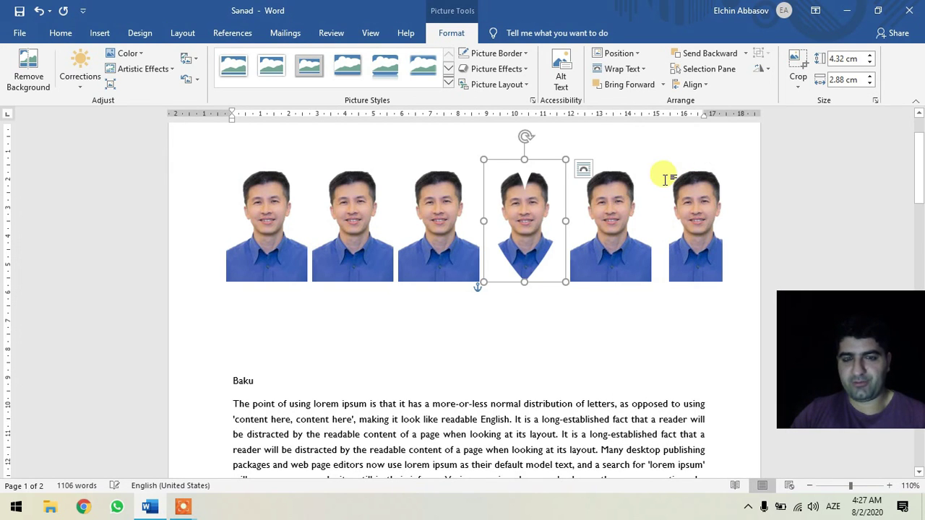
Crop the third photo into a star shape.
{"action": "left_click", "coordinate": [446, 222]}
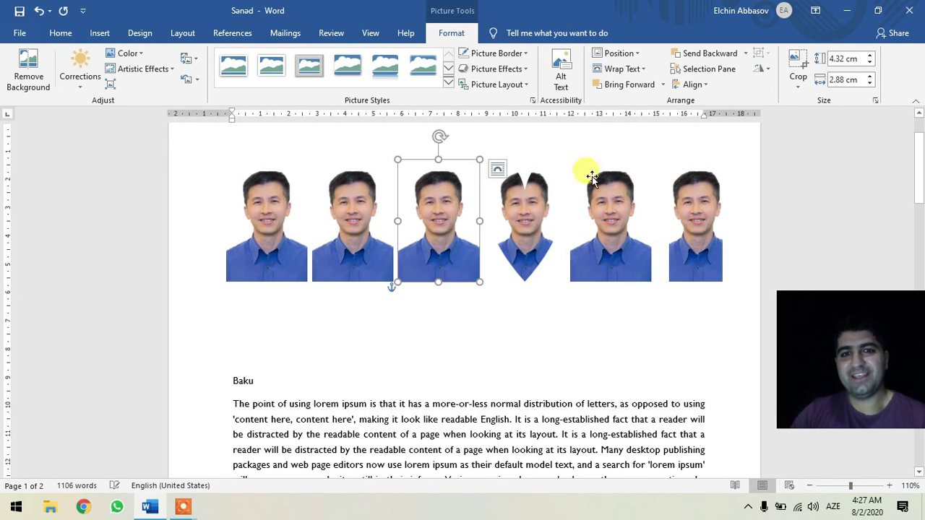
{"action": "left_click", "coordinate": [798, 82]}
{"action": "mouse_move", "coordinate": [832, 118]}
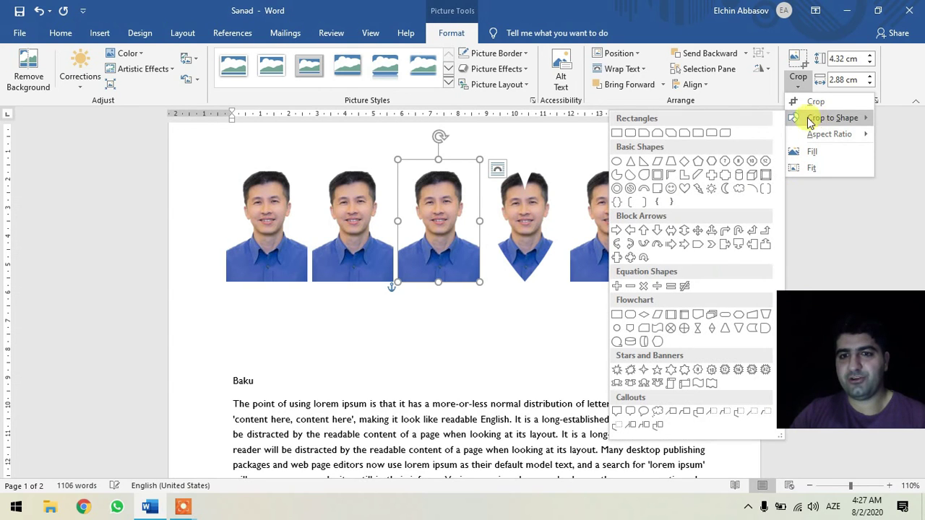
{"action": "left_click", "coordinate": [684, 373]}
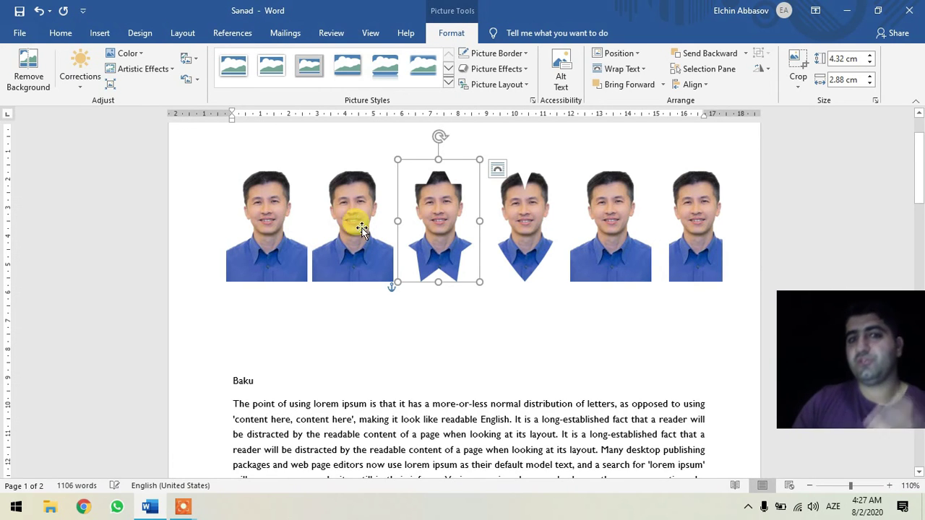
{"action": "left_click", "coordinate": [423, 312]}
{"action": "left_click", "coordinate": [439, 210]}
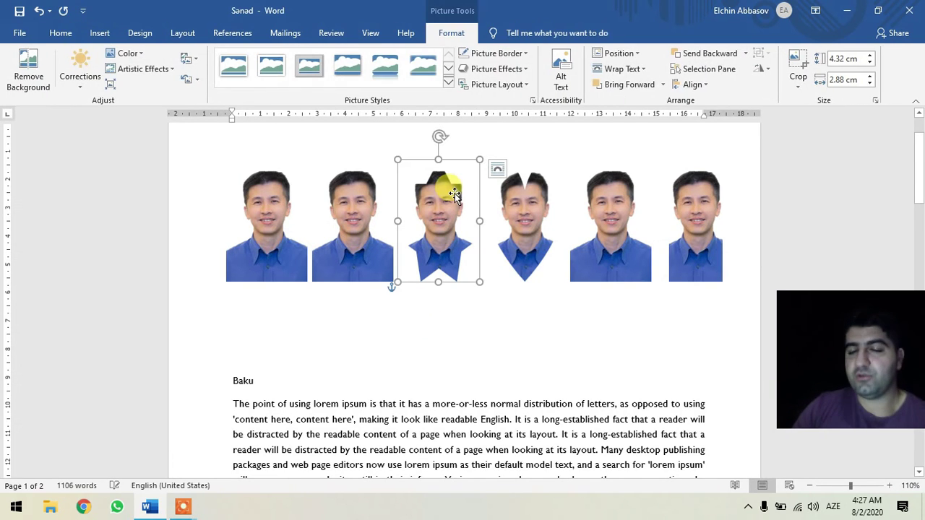
{"action": "left_click", "coordinate": [362, 244]}
{"action": "left_click", "coordinate": [796, 84]}
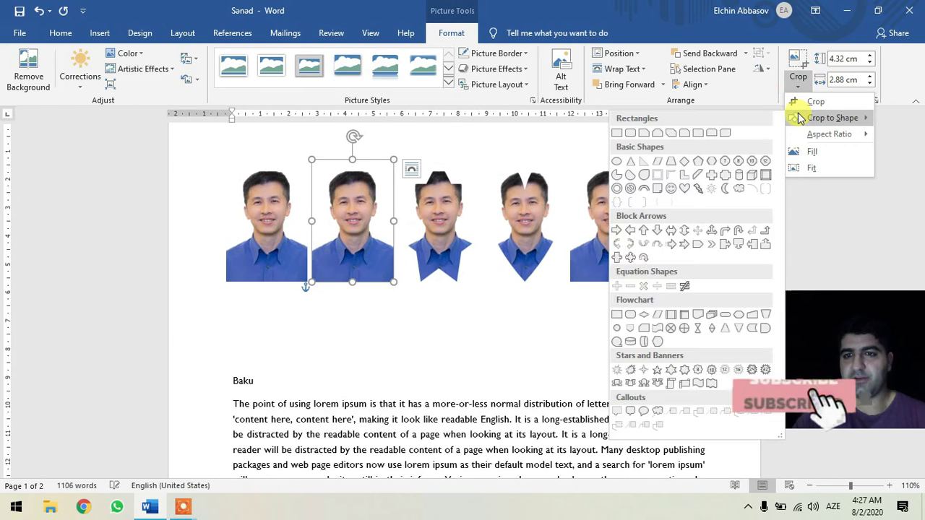
{"action": "mouse_move", "coordinate": [829, 134]}
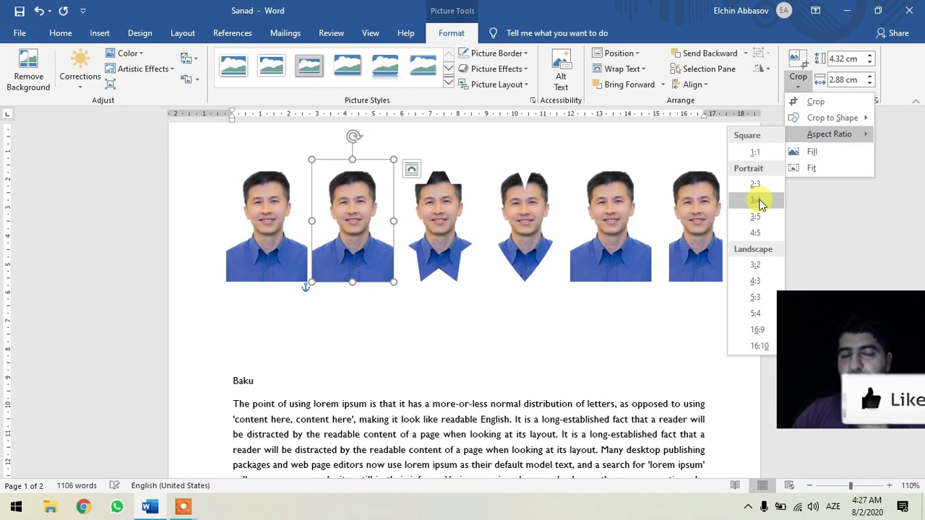
Apply a 3:4 aspect-ratio crop to the second photo, leaving it 3.83 × 2.87 cm.
{"action": "left_click", "coordinate": [761, 200]}
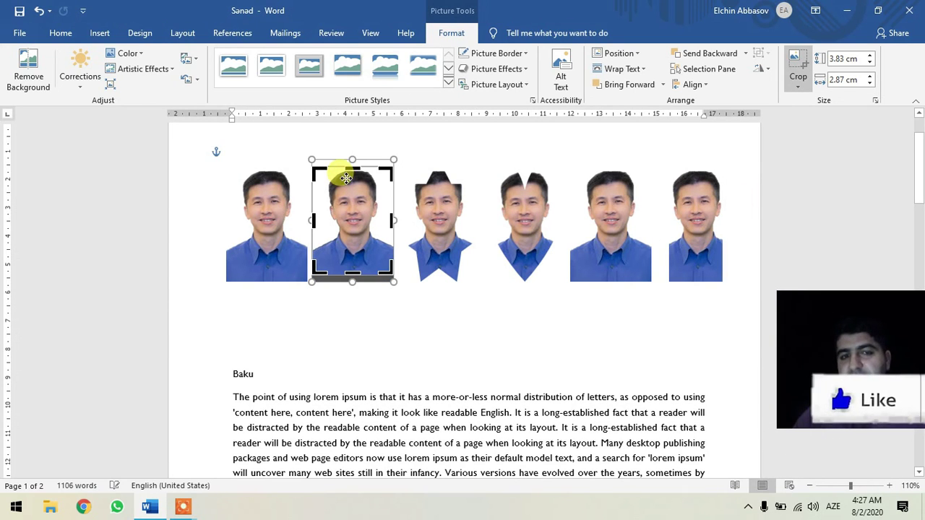
{"action": "left_click", "coordinate": [438, 164]}
{"action": "left_click", "coordinate": [353, 219]}
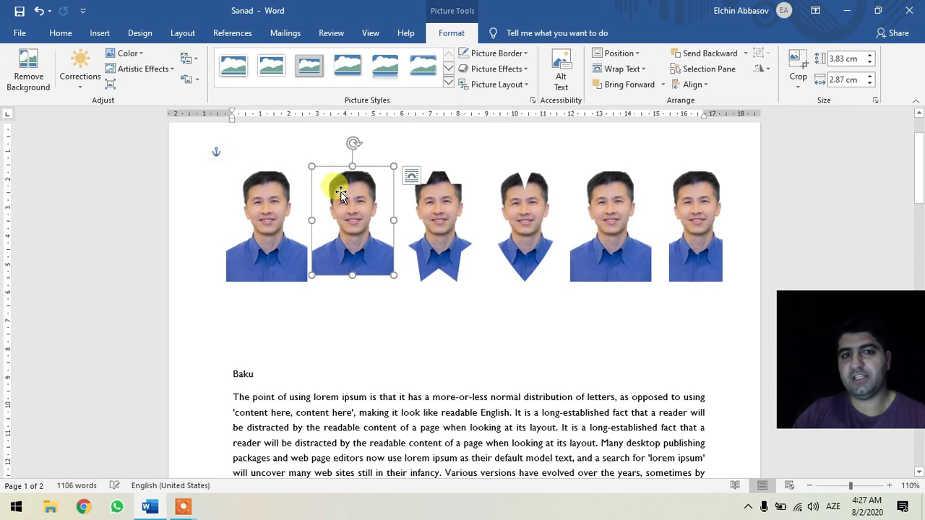
{"action": "left_click", "coordinate": [843, 59]}
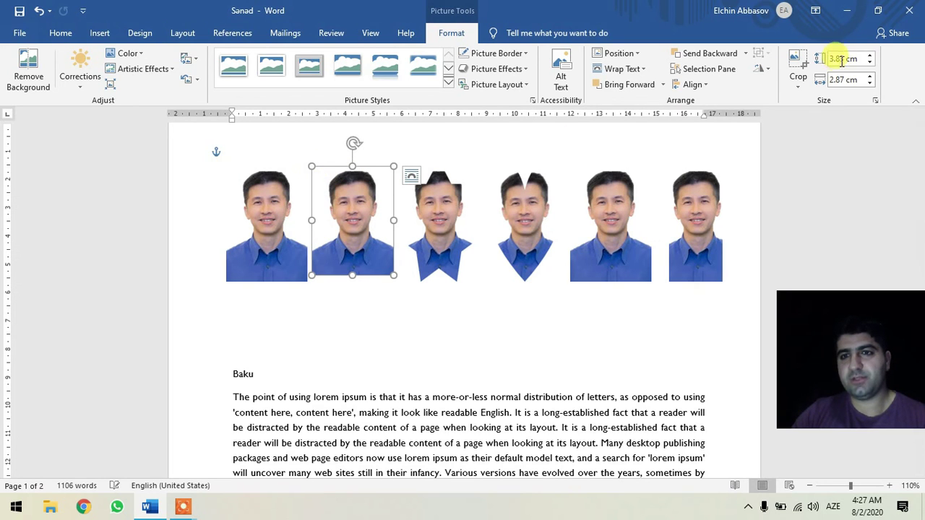
{"action": "left_click", "coordinate": [798, 81]}
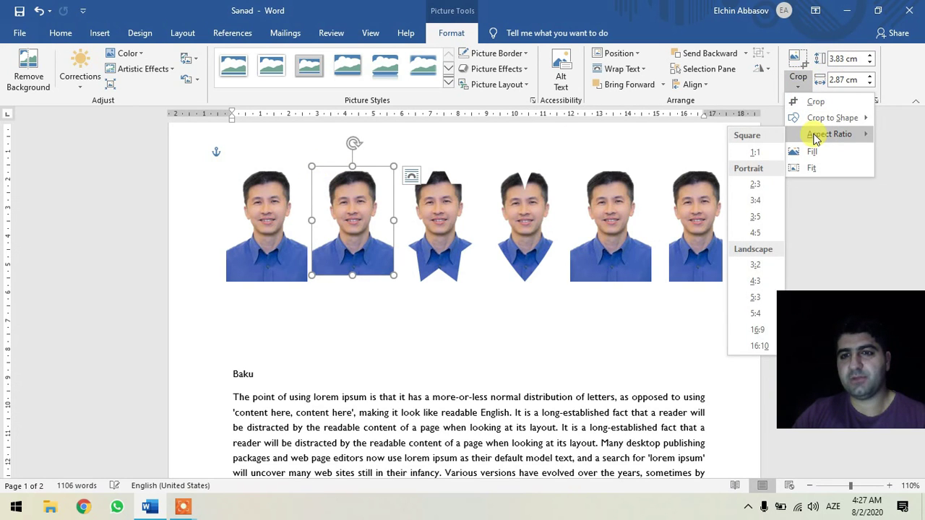
{"action": "left_click", "coordinate": [735, 206]}
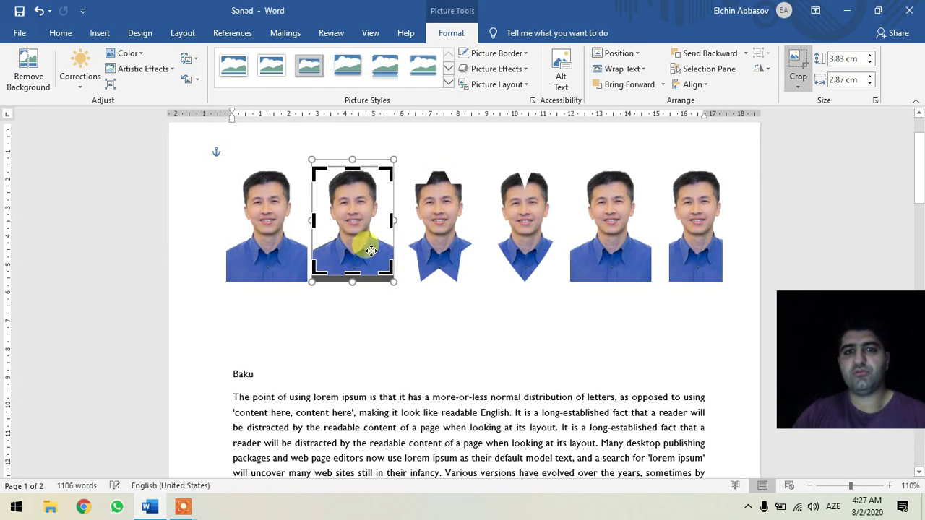
{"action": "key", "text": "Escape"}
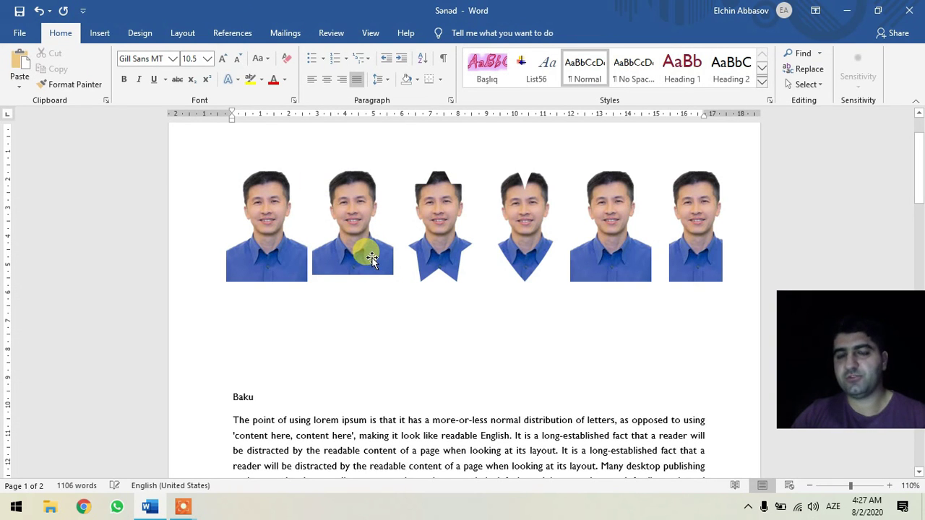
Insert the suited man's portrait from this computer below the photo row.
{"action": "left_click", "coordinate": [101, 34]}
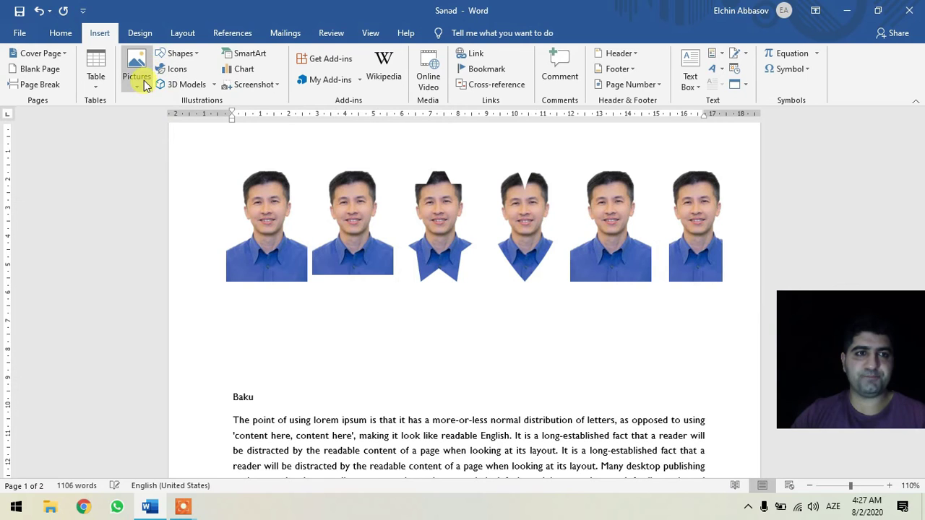
{"action": "left_click", "coordinate": [145, 87]}
{"action": "left_click", "coordinate": [155, 119]}
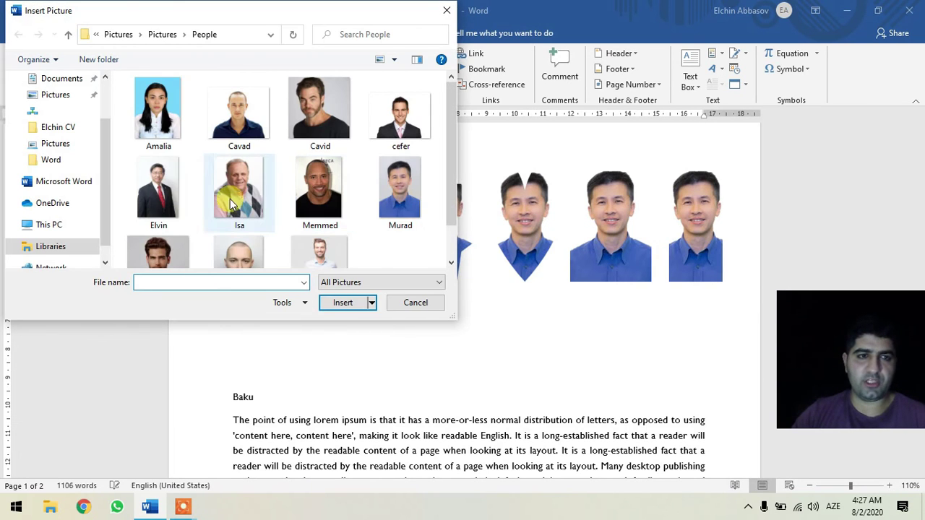
{"action": "left_click", "coordinate": [168, 189]}
{"action": "left_click", "coordinate": [343, 304]}
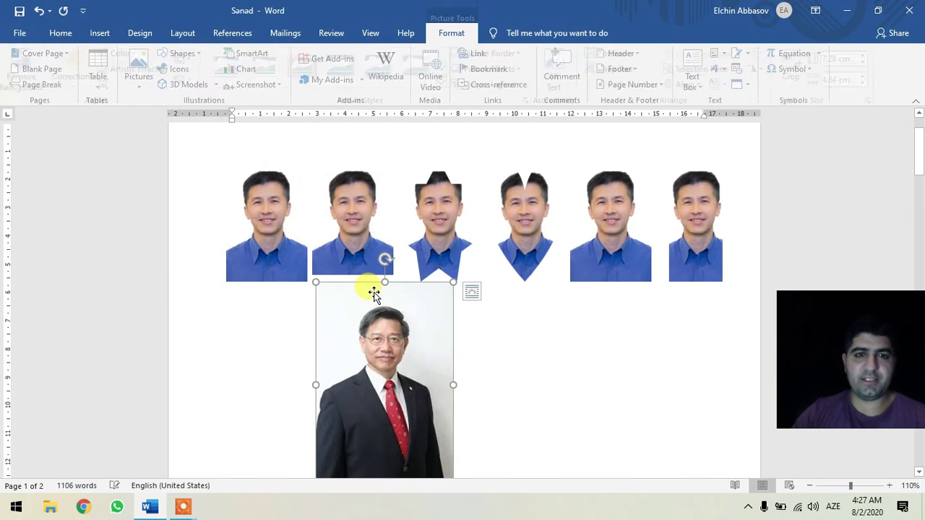
{"action": "scroll", "coordinate": [398, 311], "scroll_direction": "down", "scroll_amount": 3}
{"action": "scroll", "coordinate": [415, 282], "scroll_direction": "up", "scroll_amount": 1}
{"action": "scroll", "coordinate": [416, 282], "scroll_direction": "up", "scroll_amount": 1}
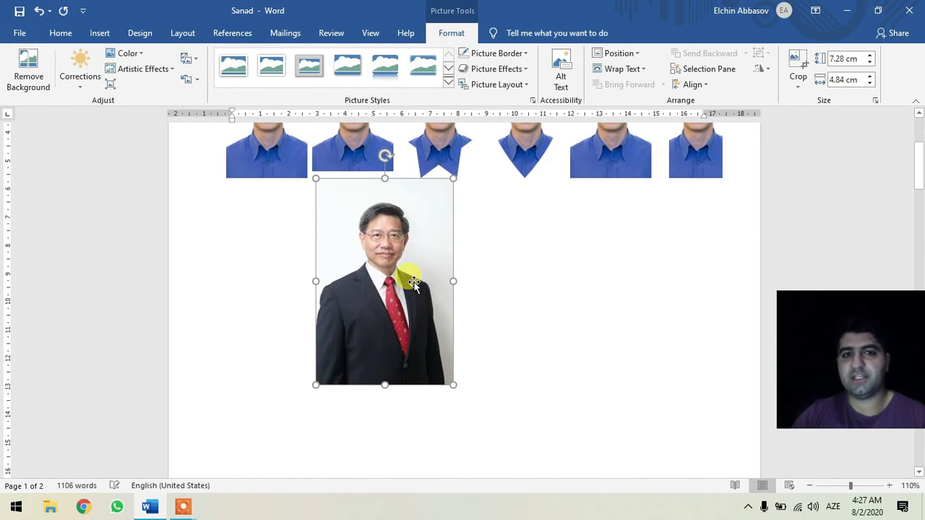
Crop the new portrait to a 3:4 aspect ratio, making it 6.46 × 4.84 cm.
{"action": "left_click", "coordinate": [797, 81]}
{"action": "mouse_move", "coordinate": [830, 134]}
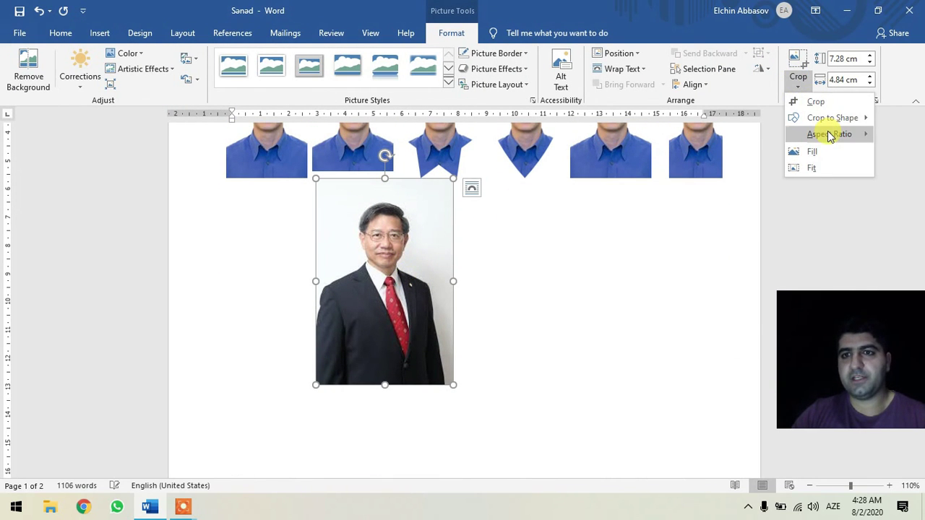
{"action": "left_click", "coordinate": [755, 200]}
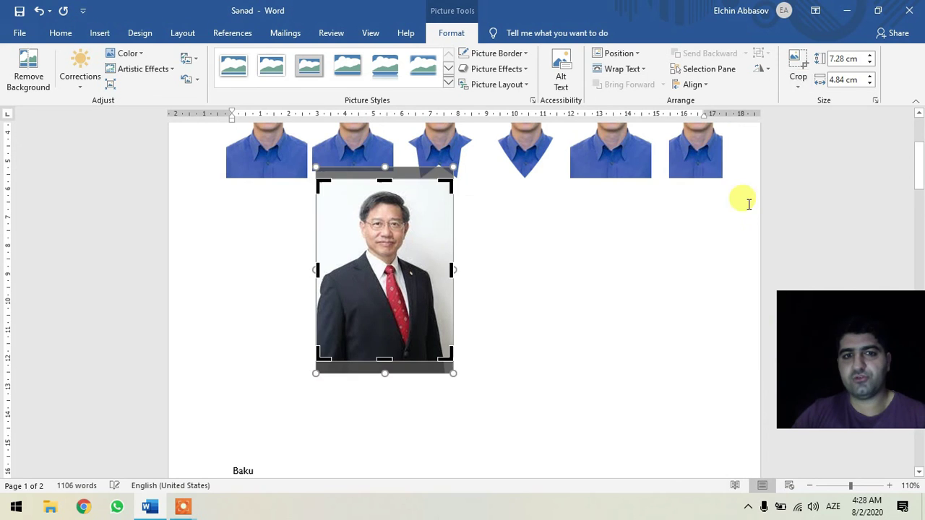
{"action": "left_click", "coordinate": [561, 221]}
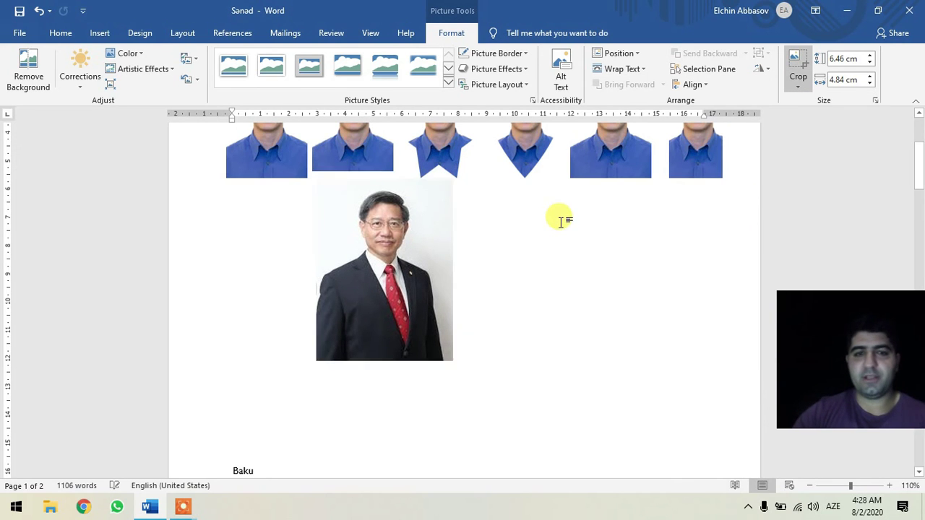
{"action": "left_click", "coordinate": [336, 262]}
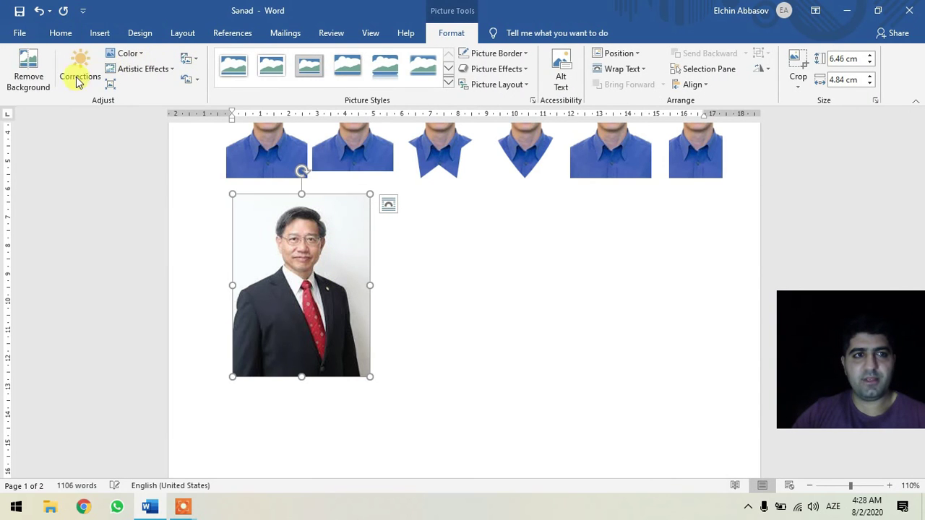
Start background removal and mark the suit's left side, shoulder and lower part to keep.
{"action": "left_click", "coordinate": [22, 75]}
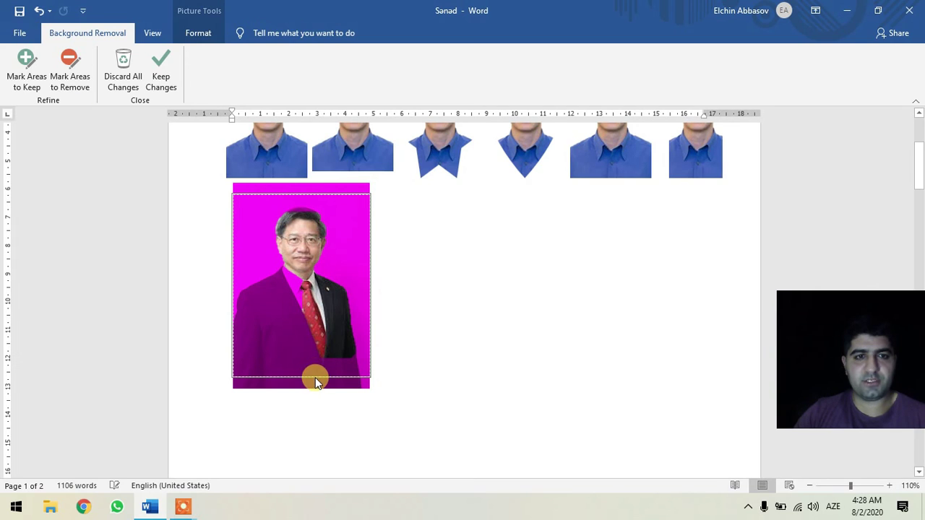
{"action": "left_click", "coordinate": [27, 69]}
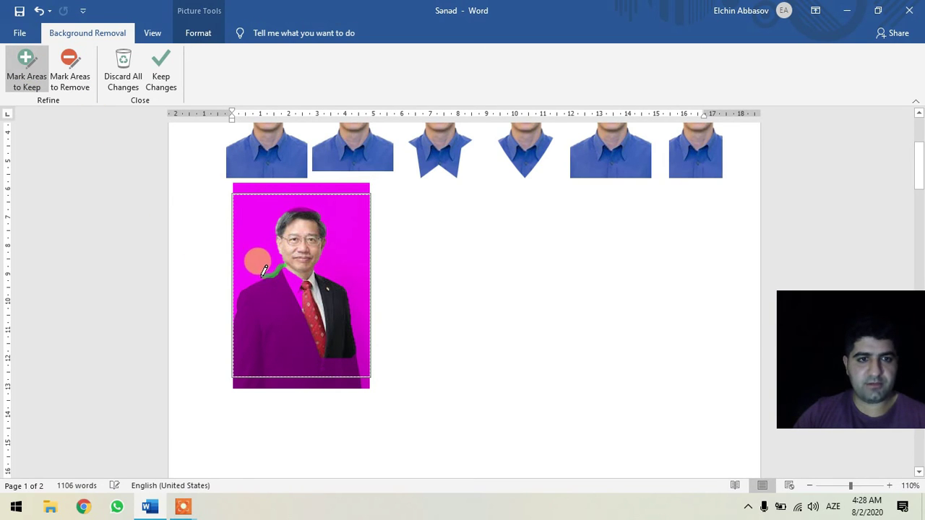
{"action": "mouse_move", "coordinate": [236, 315]}
{"action": "left_mouse_down"}
{"action": "mouse_move", "coordinate": [238, 353]}
{"action": "mouse_move", "coordinate": [356, 377]}
{"action": "mouse_move", "coordinate": [358, 359]}
{"action": "mouse_move", "coordinate": [316, 293]}
{"action": "left_mouse_up"}
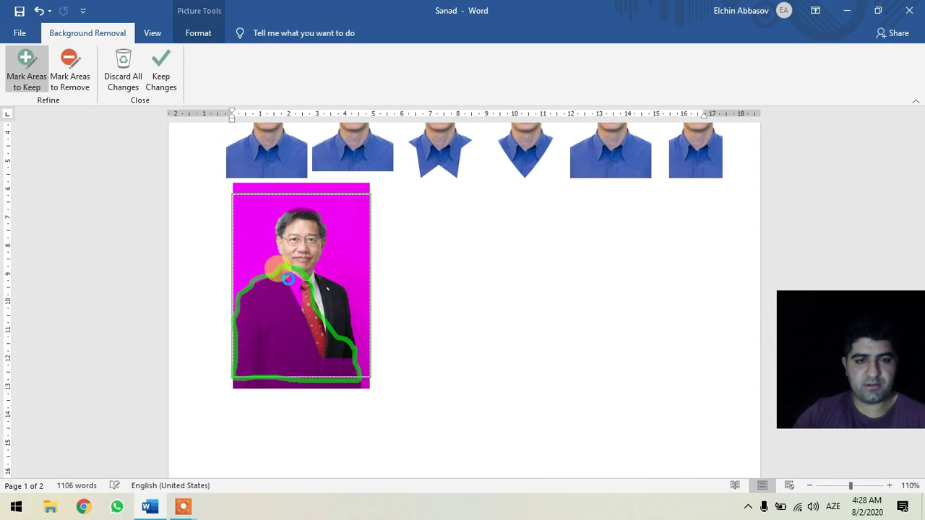
{"action": "left_click_drag", "start_coordinate": [289, 262], "coordinate": [242, 295]}
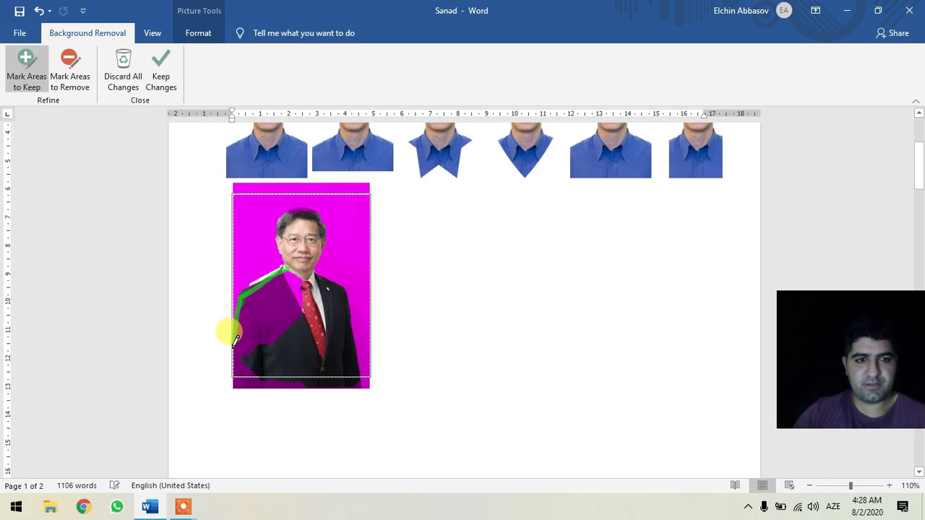
{"action": "mouse_move", "coordinate": [236, 381]}
{"action": "left_mouse_down"}
{"action": "mouse_move", "coordinate": [273, 384]}
{"action": "mouse_move", "coordinate": [310, 269]}
{"action": "left_mouse_up"}
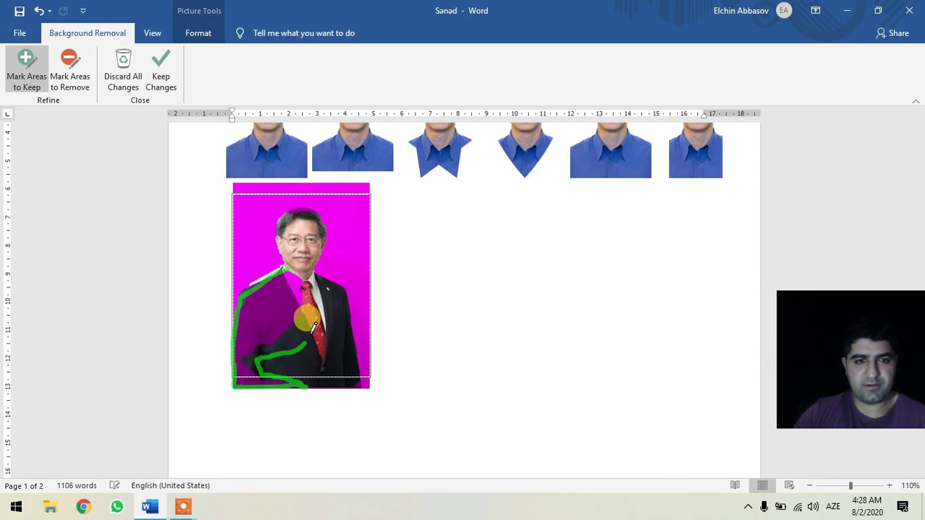
{"action": "left_click_drag", "start_coordinate": [310, 269], "coordinate": [287, 276]}
Mark a stray background patch for removal, keep the top of the hair, and apply.
{"action": "left_click", "coordinate": [69, 71]}
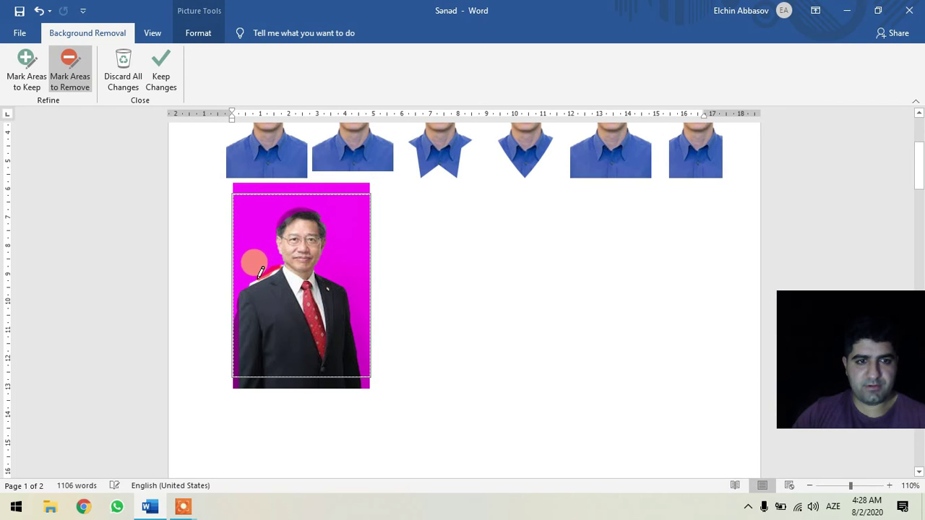
{"action": "left_click_drag", "start_coordinate": [253, 275], "coordinate": [258, 256]}
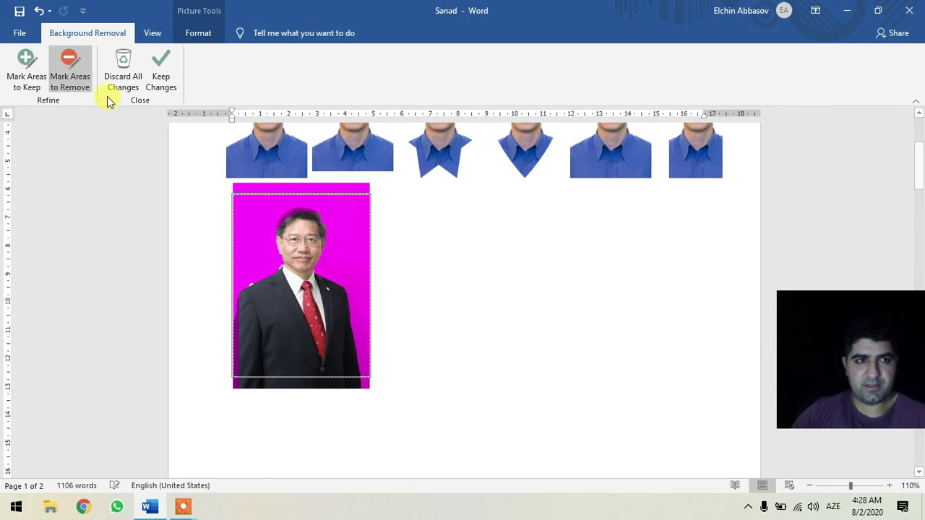
{"action": "left_click", "coordinate": [26, 71]}
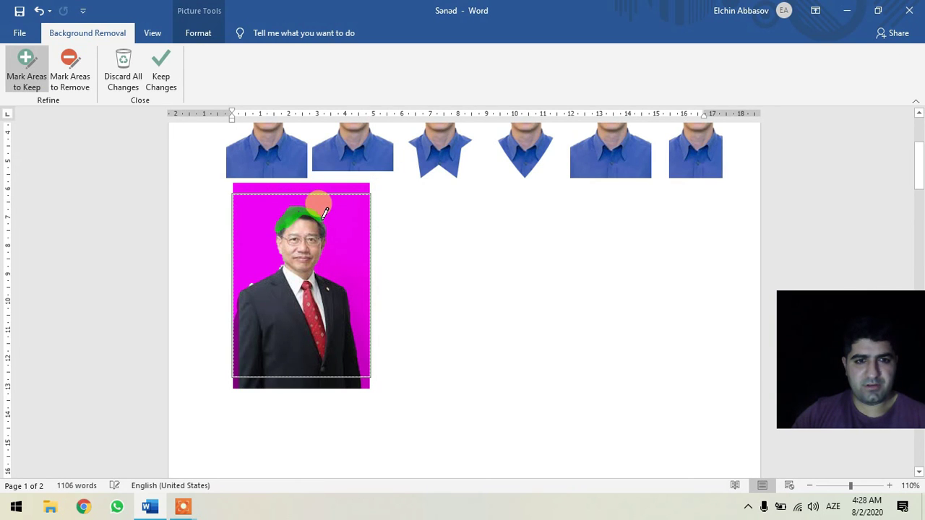
{"action": "left_click_drag", "start_coordinate": [326, 213], "coordinate": [327, 215]}
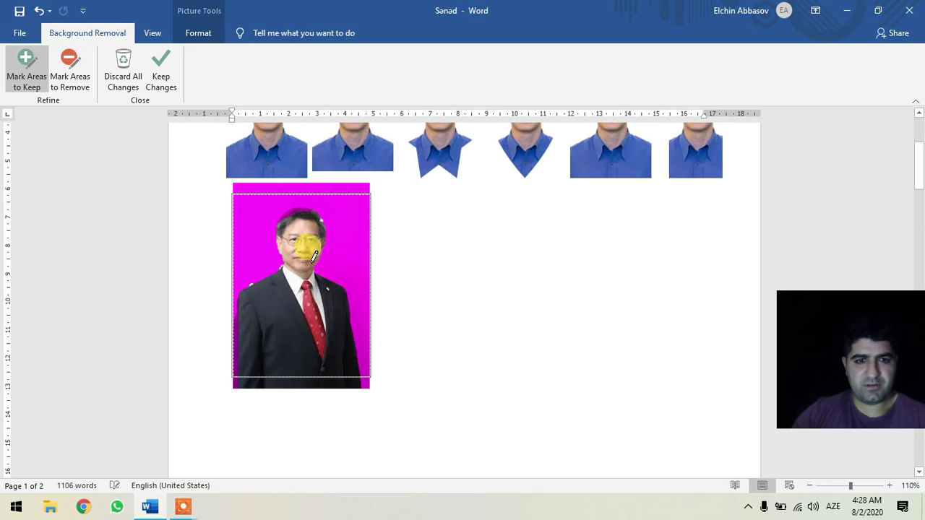
{"action": "left_click", "coordinate": [162, 69]}
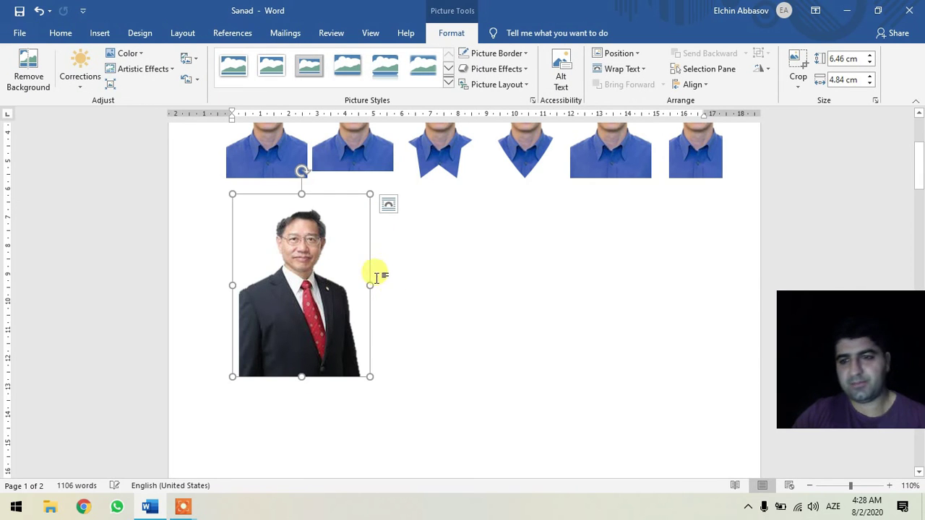
Set the portrait's height to 4 cm so it scales proportionally to 4 × 3 cm.
{"action": "left_click", "coordinate": [439, 287]}
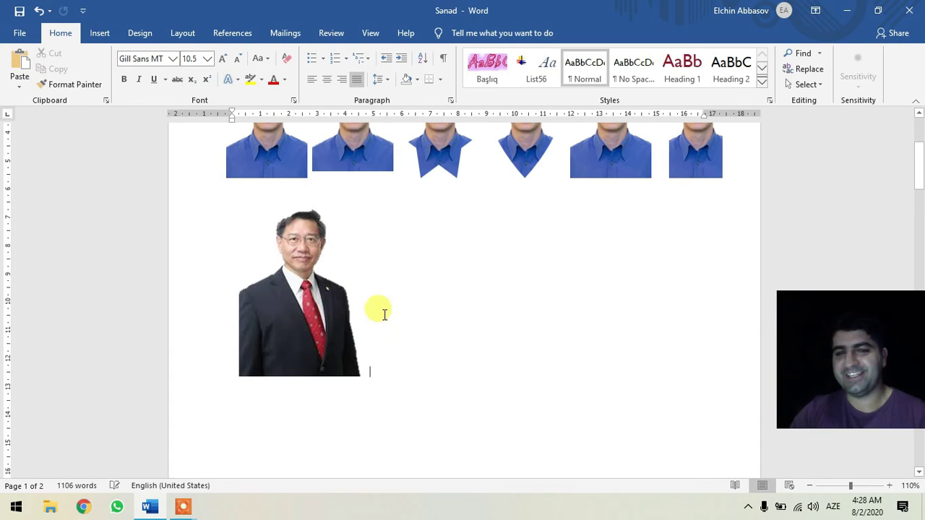
{"action": "double_click", "coordinate": [306, 284]}
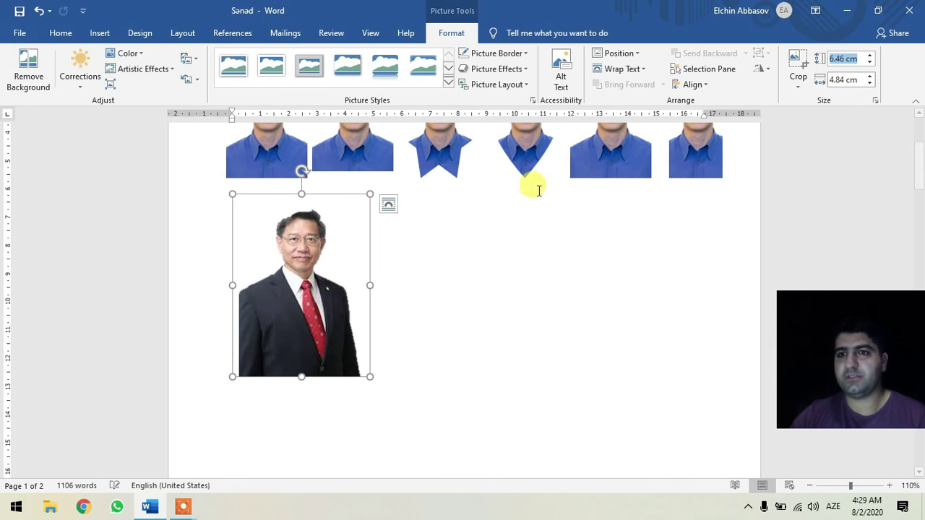
{"action": "type", "text": "4"}
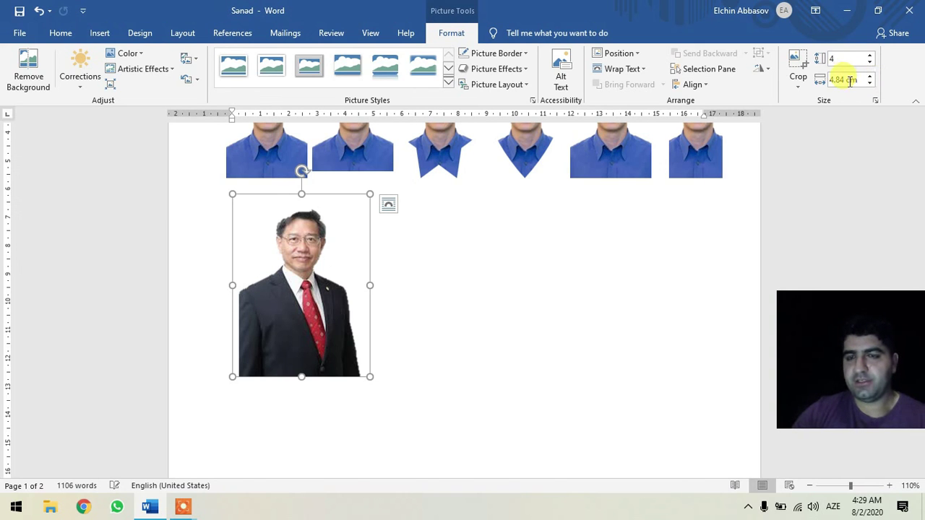
{"action": "key", "text": "Tab"}
{"action": "left_click", "coordinate": [487, 253]}
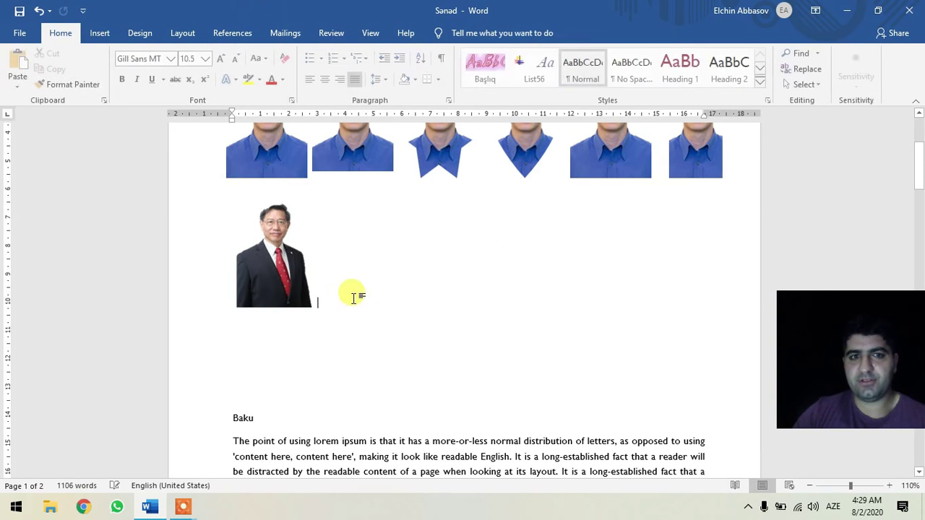
{"action": "left_click", "coordinate": [310, 281]}
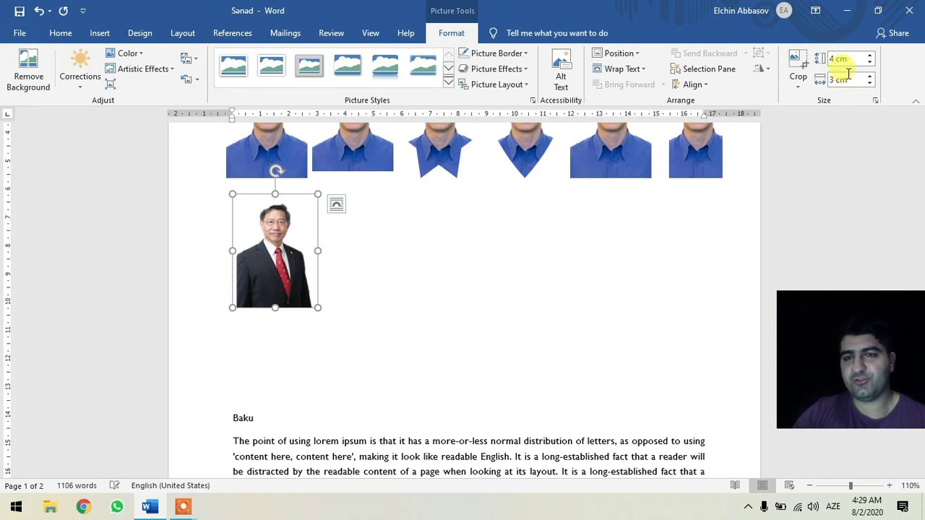
{"action": "left_click", "coordinate": [874, 101]}
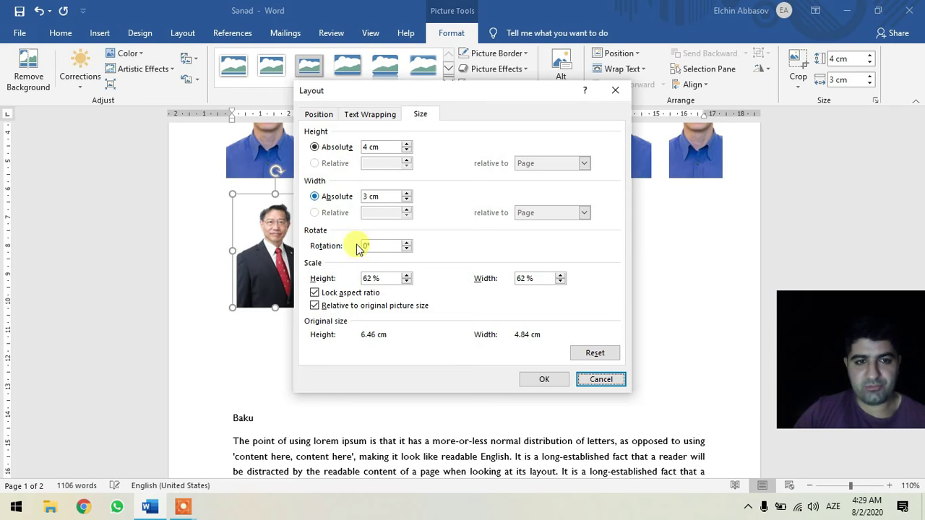
Review the Layout dialog's Text Wrapping and Position tabs, close it, and go to the File backstage.
{"action": "left_click", "coordinate": [352, 115]}
{"action": "left_click", "coordinate": [318, 115]}
{"action": "left_click", "coordinate": [356, 115]}
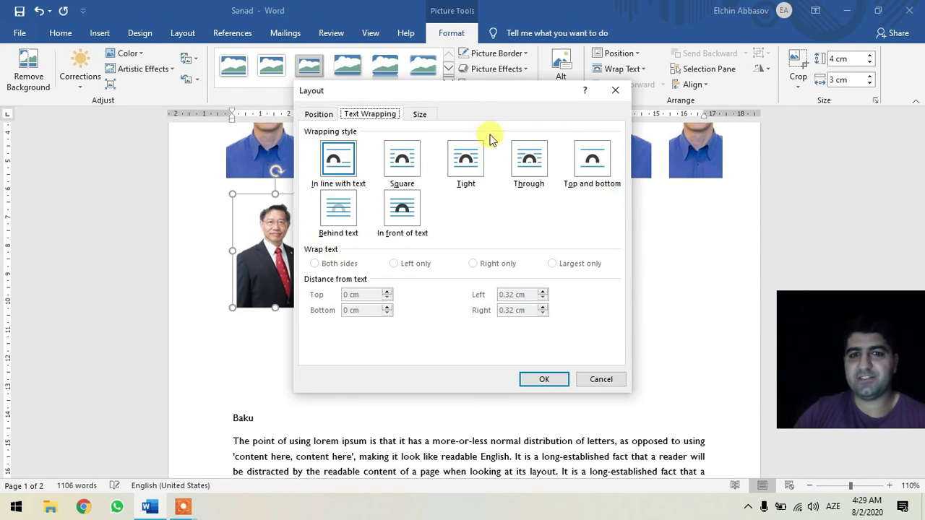
{"action": "left_click", "coordinate": [615, 92]}
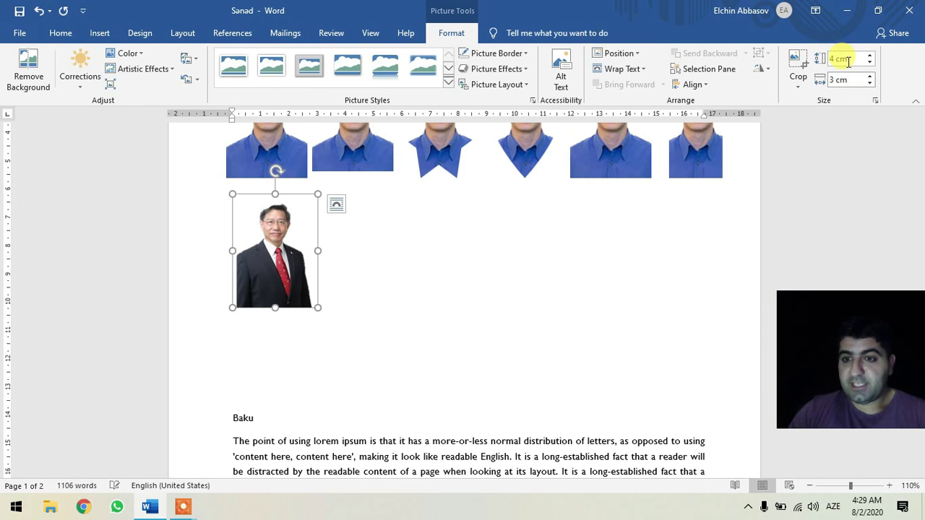
{"action": "left_click", "coordinate": [21, 34]}
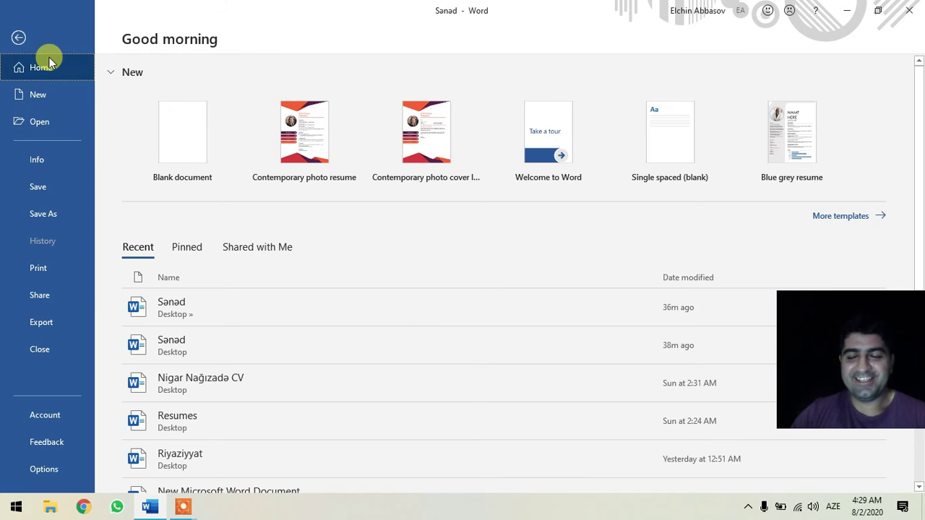
Check that Word Options > Advanced shows measurements in Centimeters, then click OK.
{"action": "left_click", "coordinate": [45, 469]}
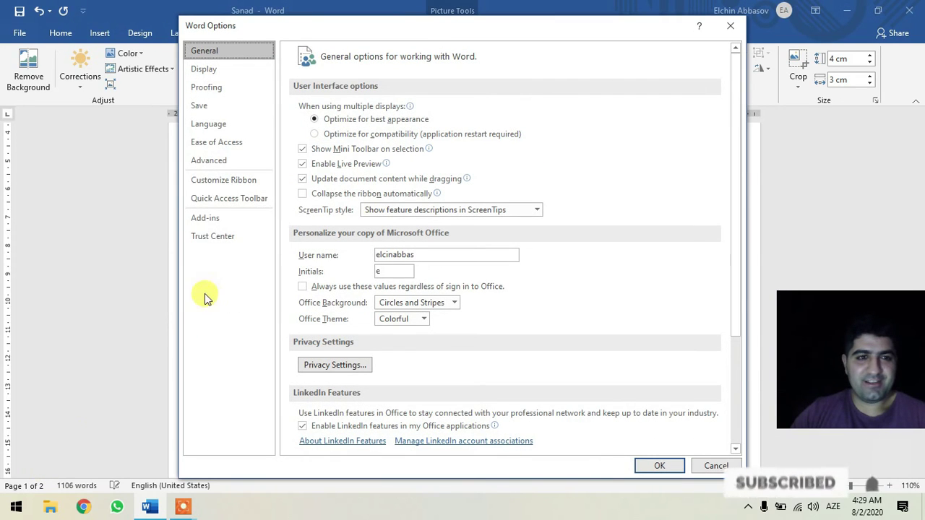
{"action": "left_click", "coordinate": [212, 161]}
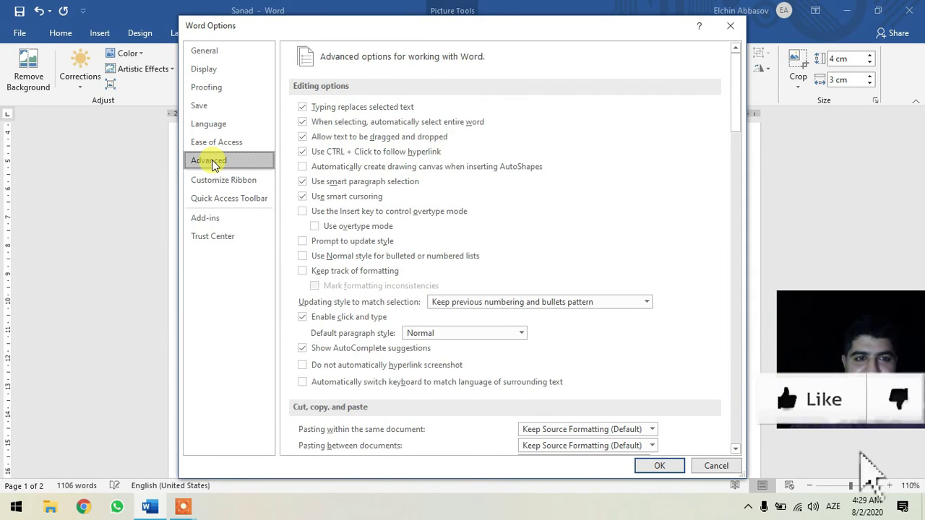
{"action": "scroll", "coordinate": [508, 176], "scroll_direction": "down", "scroll_amount": 1}
{"action": "scroll", "coordinate": [433, 195], "scroll_direction": "down", "scroll_amount": 5}
{"action": "scroll", "coordinate": [484, 203], "scroll_direction": "down", "scroll_amount": 4}
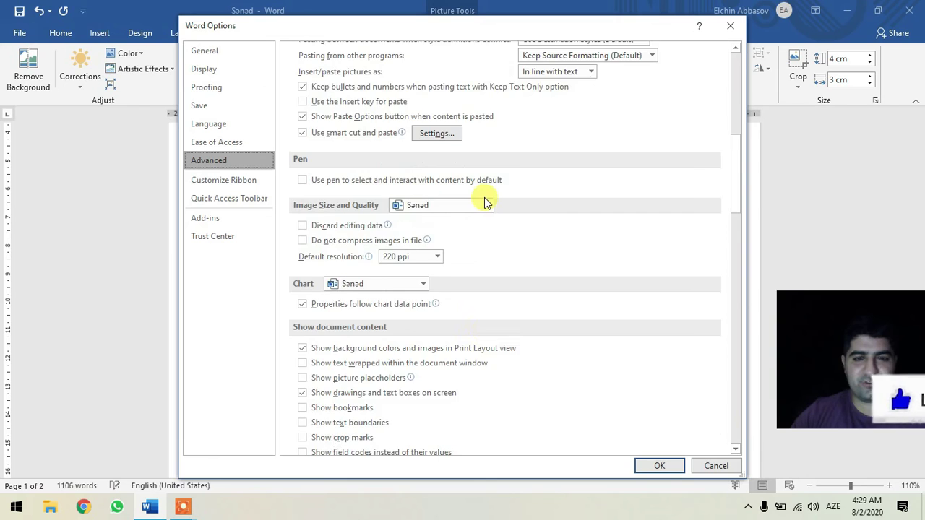
{"action": "scroll", "coordinate": [483, 216], "scroll_direction": "down", "scroll_amount": 6}
{"action": "scroll", "coordinate": [506, 228], "scroll_direction": "down", "scroll_amount": 3}
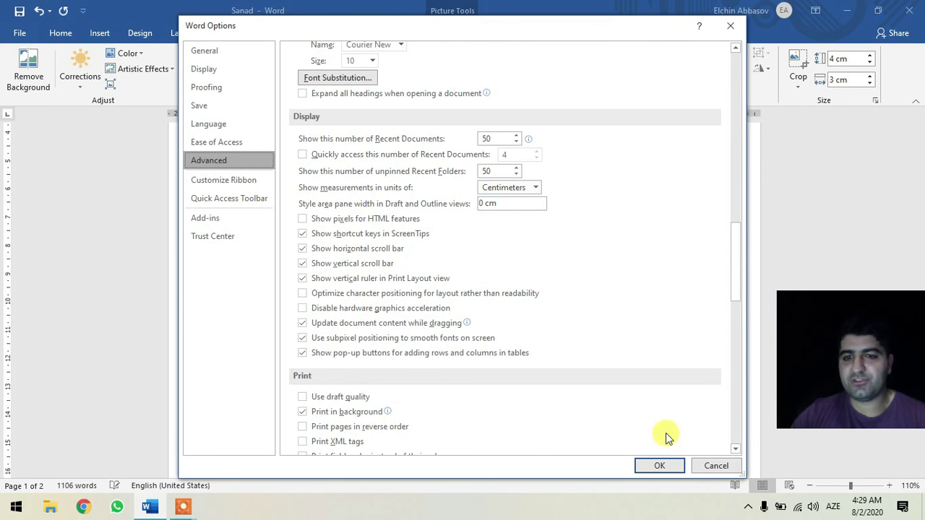
{"action": "left_click", "coordinate": [712, 465]}
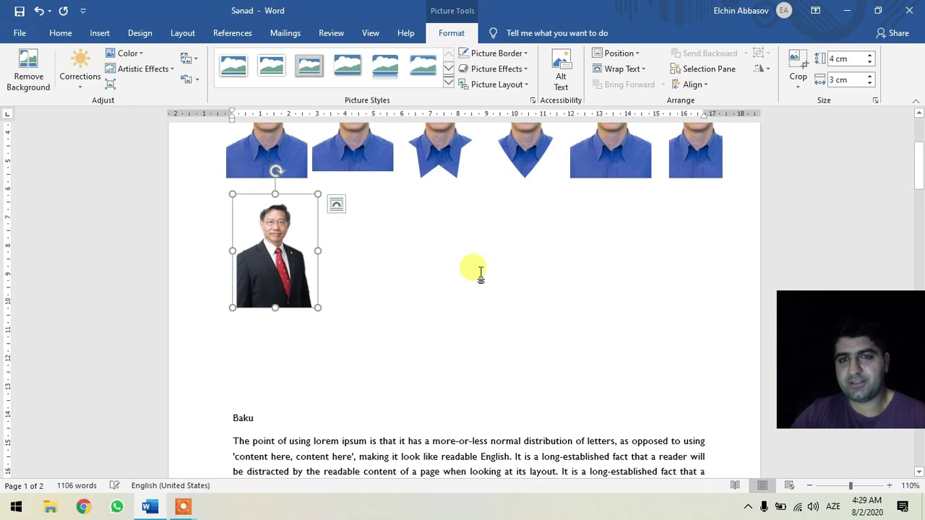
Drag the suit photo up into the Baku paragraph.
{"action": "scroll", "coordinate": [448, 253], "scroll_direction": "up", "scroll_amount": 4}
{"action": "scroll", "coordinate": [405, 181], "scroll_direction": "up", "scroll_amount": 1}
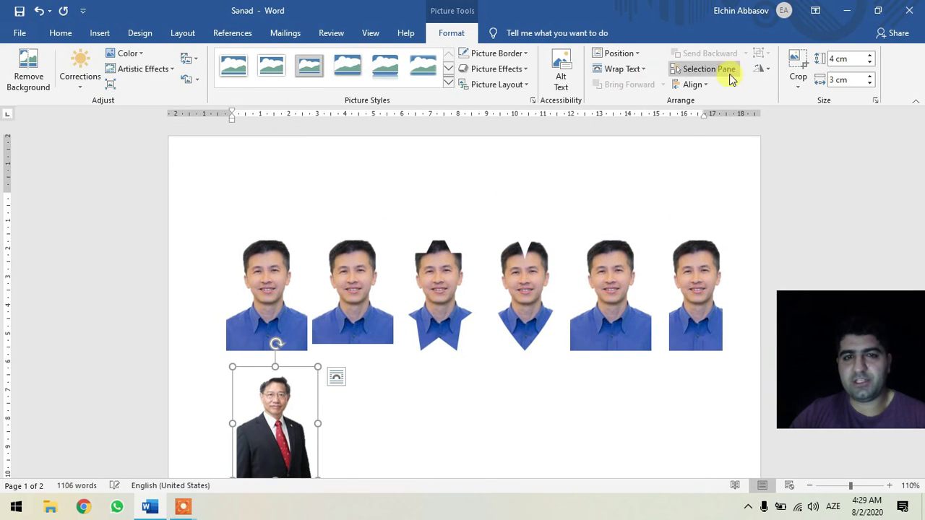
{"action": "scroll", "coordinate": [465, 203], "scroll_direction": "down", "scroll_amount": 5}
{"action": "scroll", "coordinate": [443, 244], "scroll_direction": "down", "scroll_amount": 1}
{"action": "scroll", "coordinate": [361, 202], "scroll_direction": "down", "scroll_amount": 4}
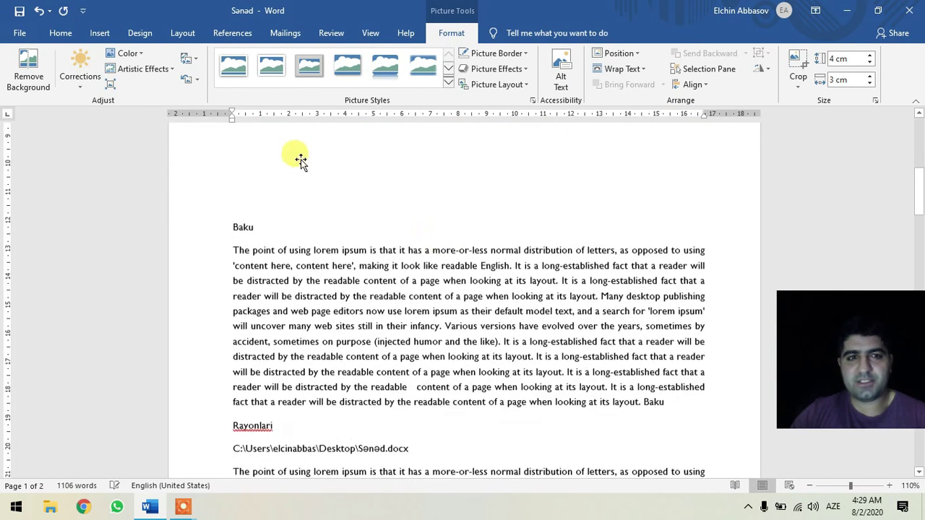
{"action": "scroll", "coordinate": [301, 159], "scroll_direction": "up", "scroll_amount": 2}
{"action": "mouse_move", "coordinate": [249, 181]}
{"action": "left_mouse_down"}
{"action": "mouse_move", "coordinate": [479, 396]}
{"action": "mouse_move", "coordinate": [466, 390]}
{"action": "left_mouse_up"}
{"action": "left_click_drag", "start_coordinate": [300, 232], "coordinate": [292, 183]}
Set the suit photo's position to top-left with text wrapping.
{"action": "left_click", "coordinate": [292, 183]}
{"action": "left_click", "coordinate": [618, 53]}
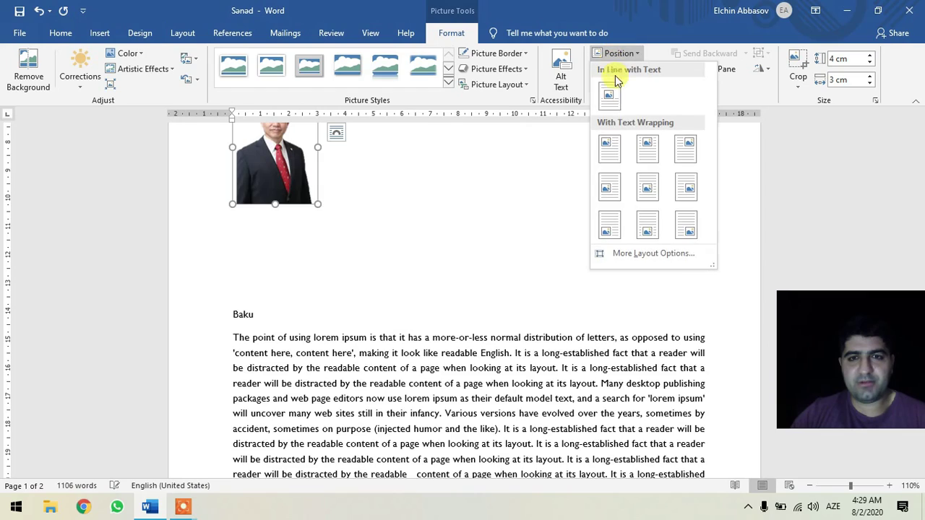
{"action": "left_click", "coordinate": [611, 158]}
{"action": "scroll", "coordinate": [451, 180], "scroll_direction": "up", "scroll_amount": 3}
{"action": "scroll", "coordinate": [429, 176], "scroll_direction": "up", "scroll_amount": 1}
{"action": "left_click_drag", "start_coordinate": [289, 166], "coordinate": [468, 380]}
{"action": "scroll", "coordinate": [467, 382], "scroll_direction": "down", "scroll_amount": 5}
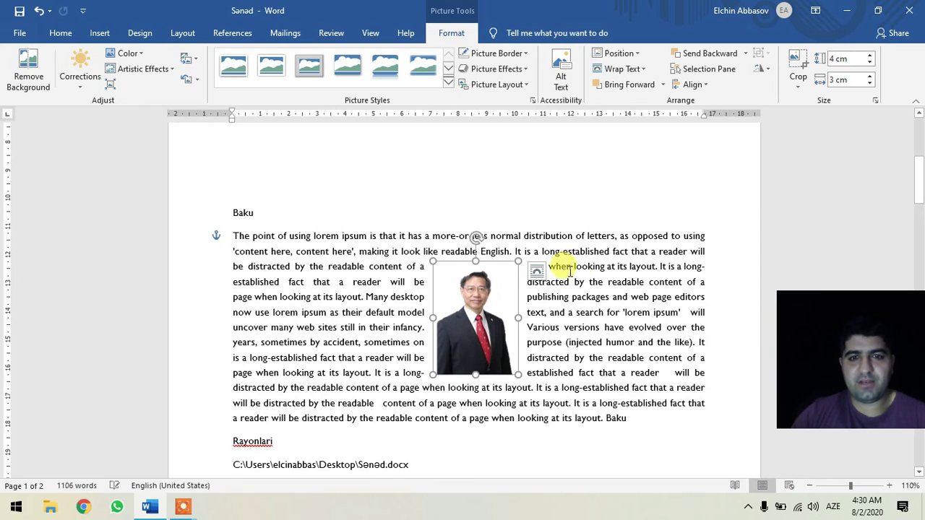
{"action": "left_click", "coordinate": [605, 282]}
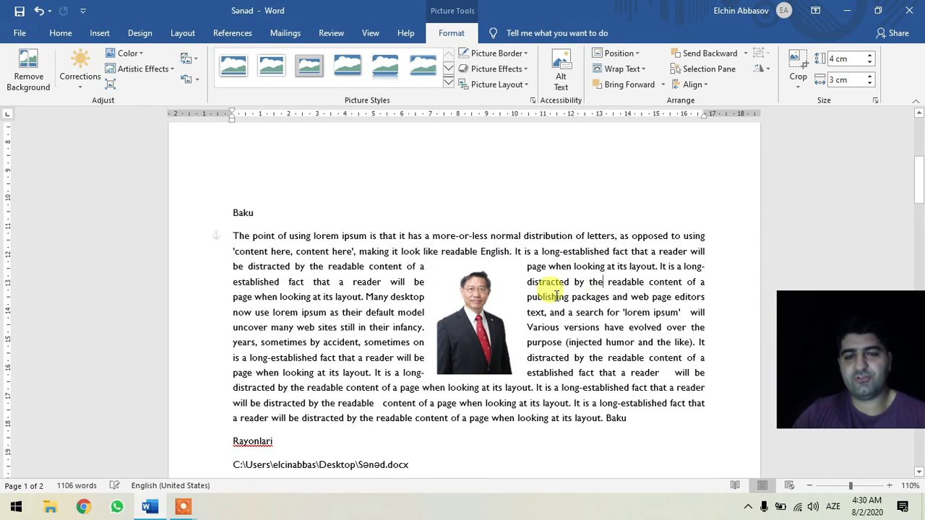
Set the suit photo's wrapping to Through so text flows on both sides.
{"action": "left_click", "coordinate": [478, 316]}
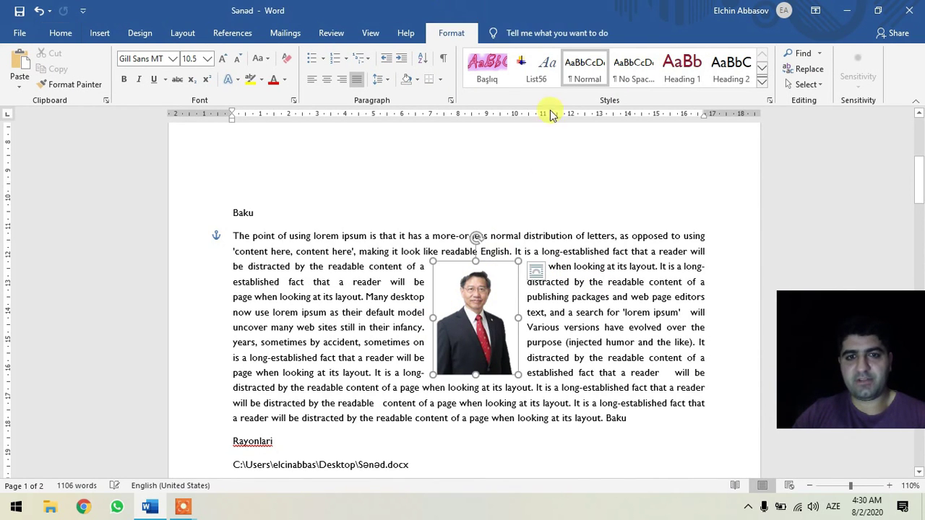
{"action": "left_click", "coordinate": [620, 68]}
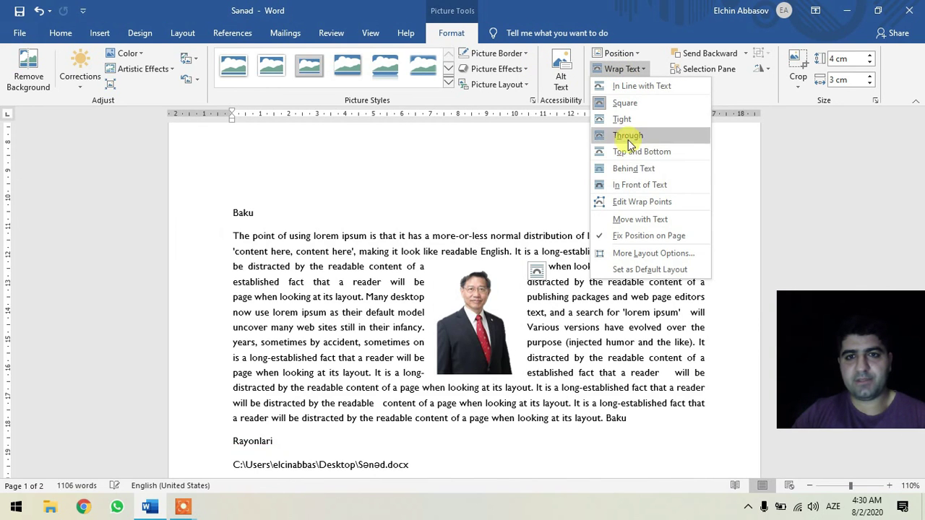
{"action": "left_click", "coordinate": [627, 137]}
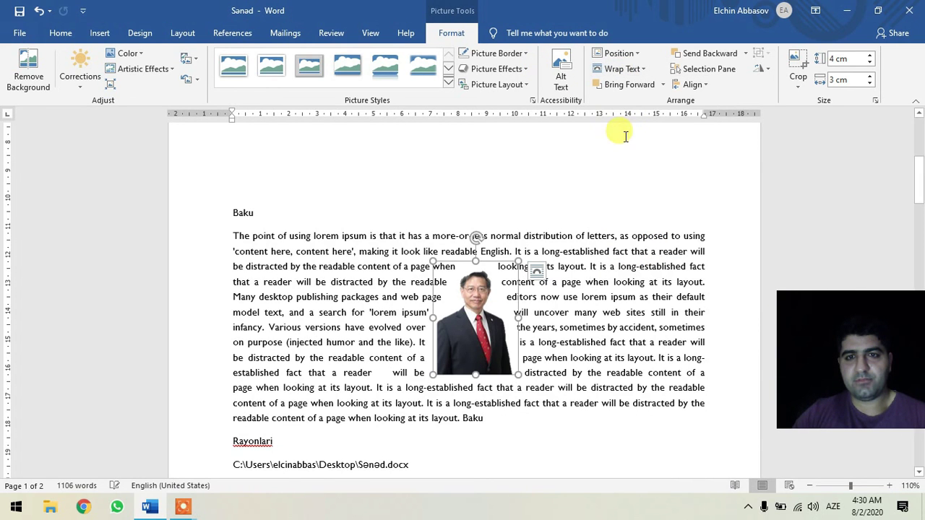
{"action": "left_click", "coordinate": [590, 316]}
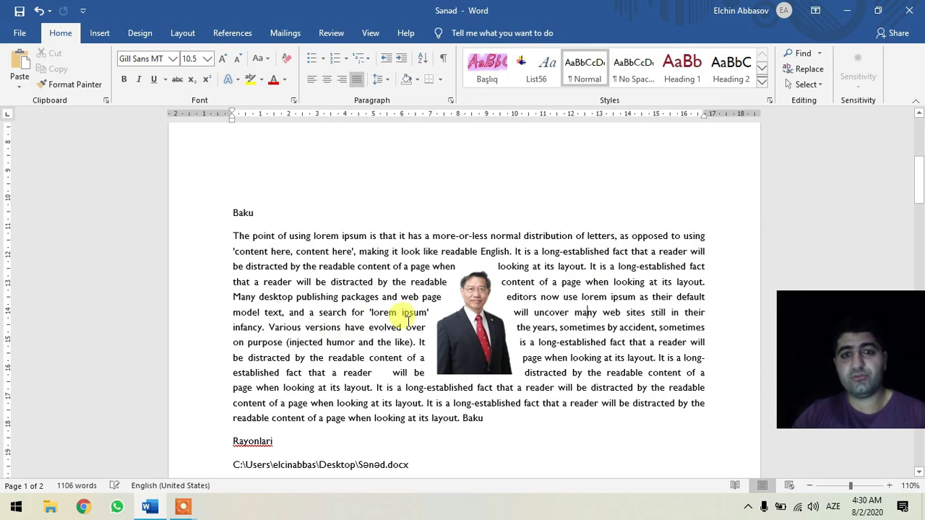
{"action": "left_click", "coordinate": [473, 318]}
{"action": "left_click", "coordinate": [469, 35]}
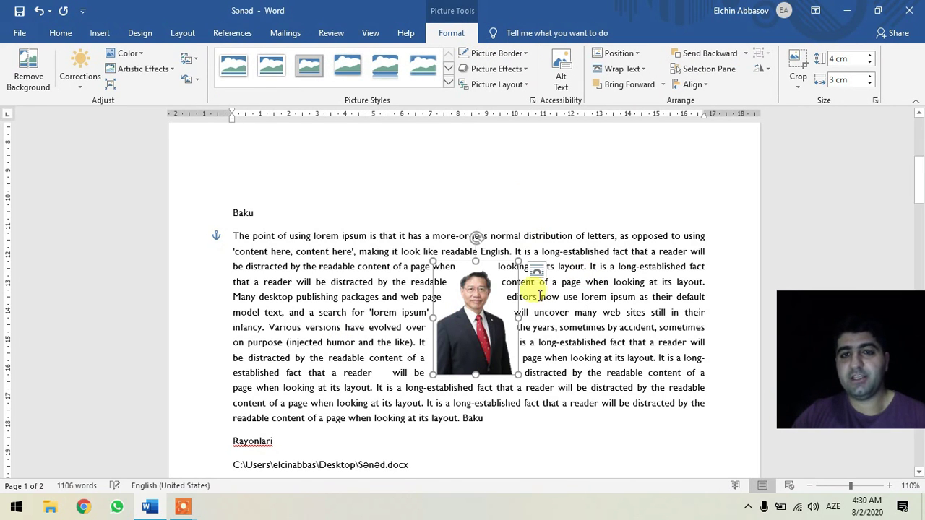
{"action": "scroll", "coordinate": [535, 267], "scroll_direction": "up", "scroll_amount": 1}
{"action": "scroll", "coordinate": [535, 267], "scroll_direction": "up", "scroll_amount": 2}
{"action": "left_click", "coordinate": [538, 267]}
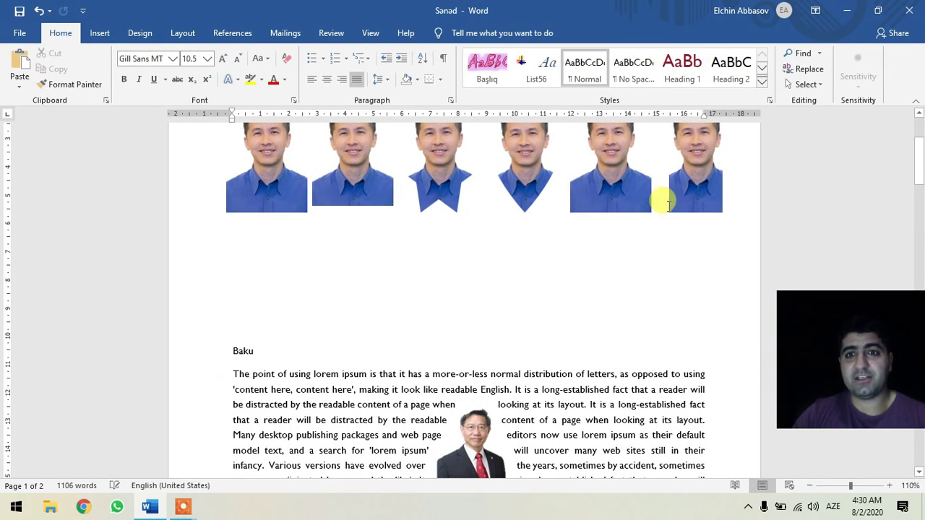
Clear the current selection and select the first portrait in the row.
{"action": "left_click", "coordinate": [682, 155]}
{"action": "left_click", "coordinate": [612, 275]}
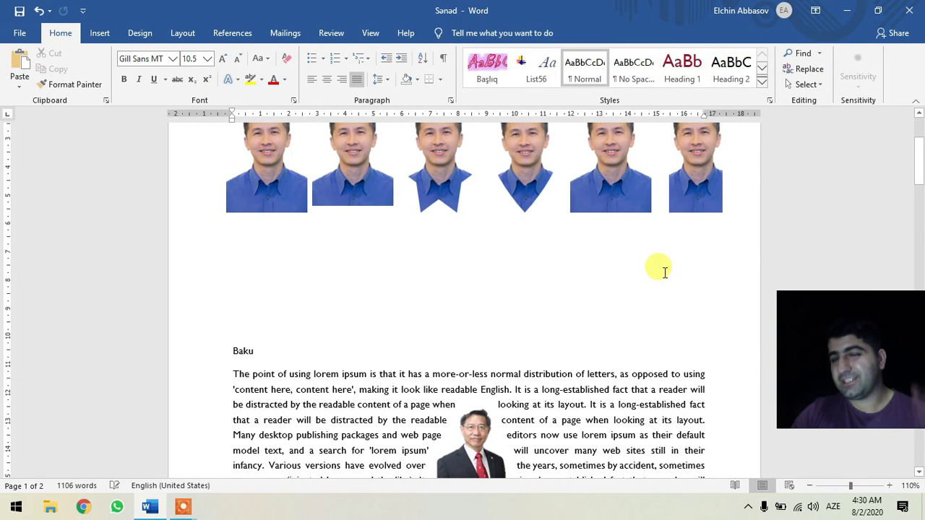
{"action": "scroll", "coordinate": [661, 269], "scroll_direction": "up", "scroll_amount": 2}
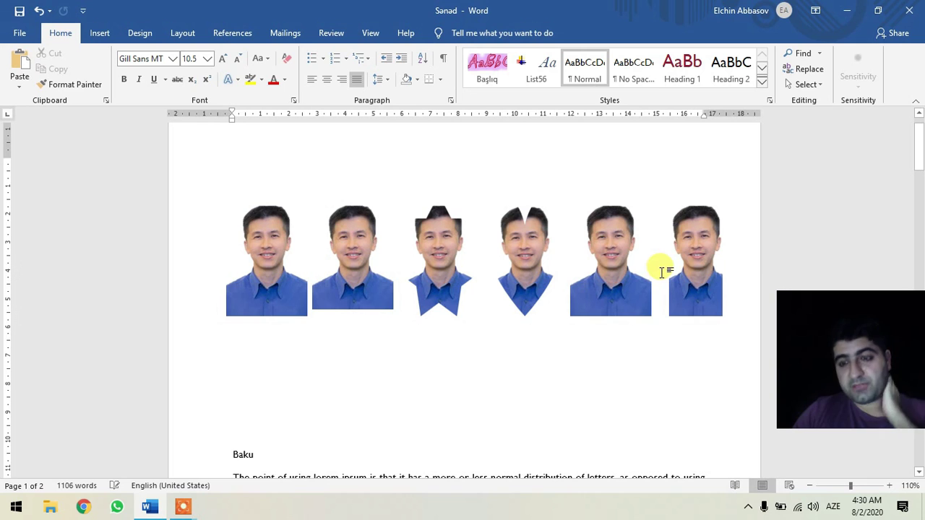
{"action": "left_click", "coordinate": [287, 248]}
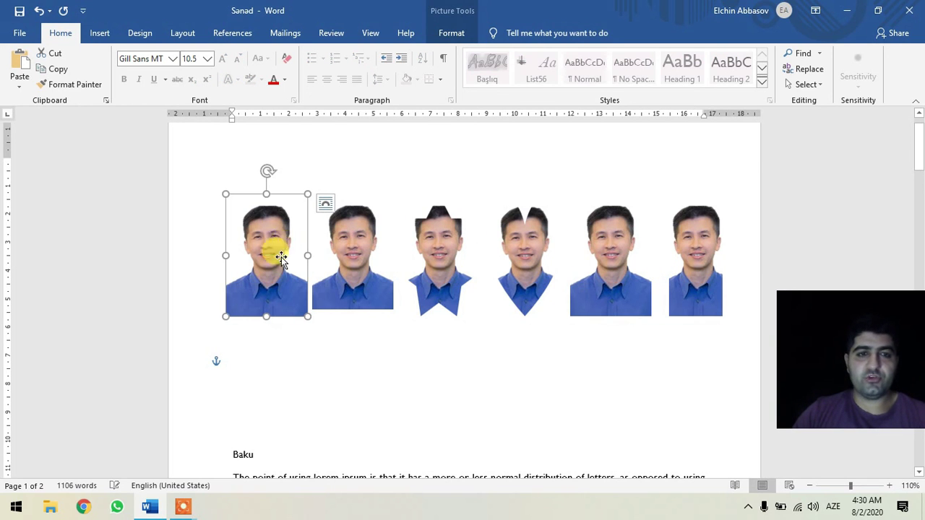
{"action": "right_click", "coordinate": [276, 246]}
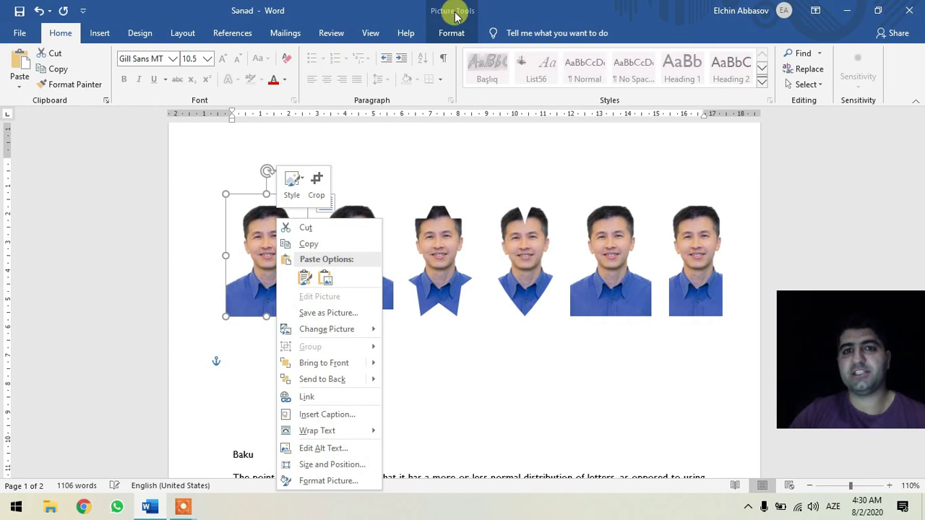
{"action": "left_click", "coordinate": [442, 33]}
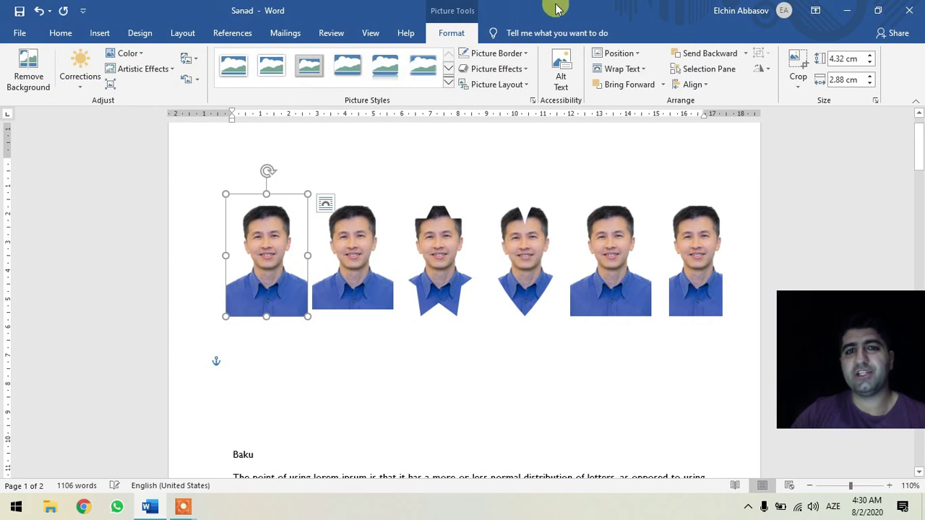
{"action": "right_click", "coordinate": [272, 235]}
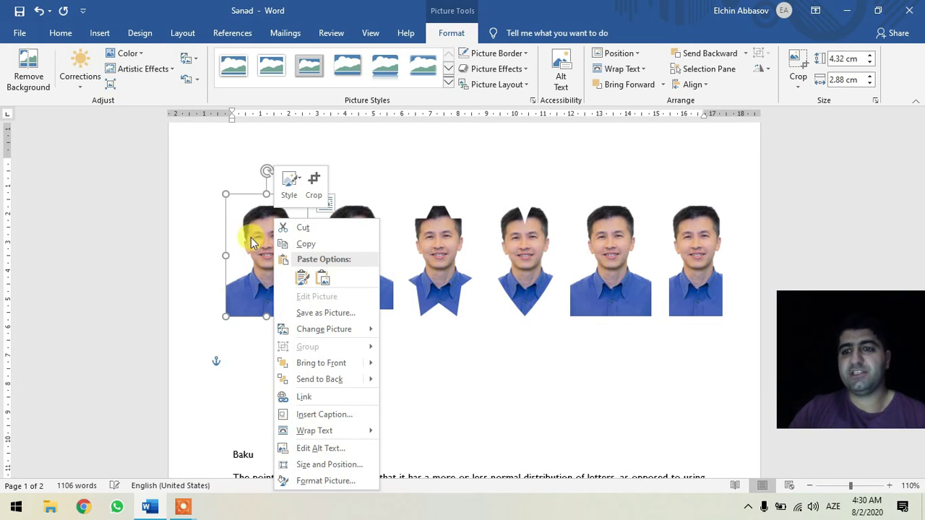
Save the first portrait as a PNG picture on the Desktop.
{"action": "left_click", "coordinate": [325, 313]}
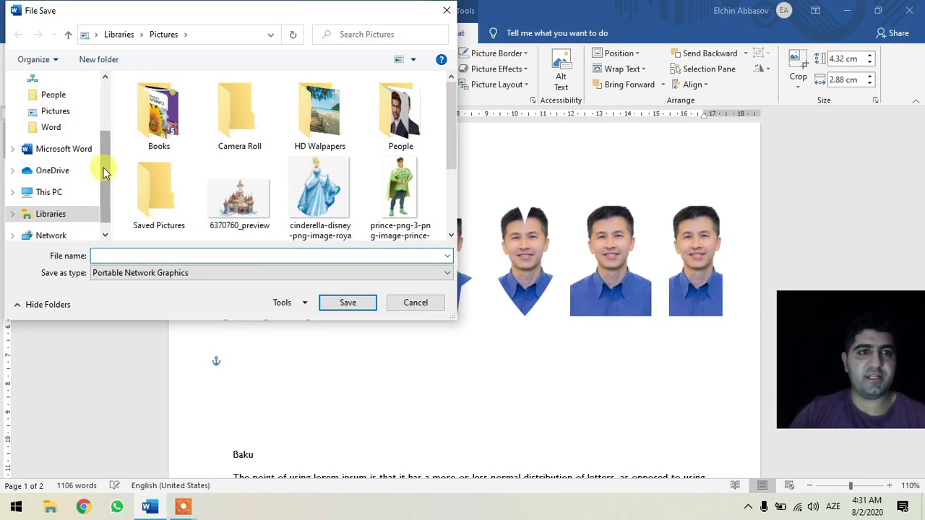
{"action": "left_click_drag", "start_coordinate": [105, 155], "coordinate": [105, 108]}
{"action": "left_click", "coordinate": [58, 106]}
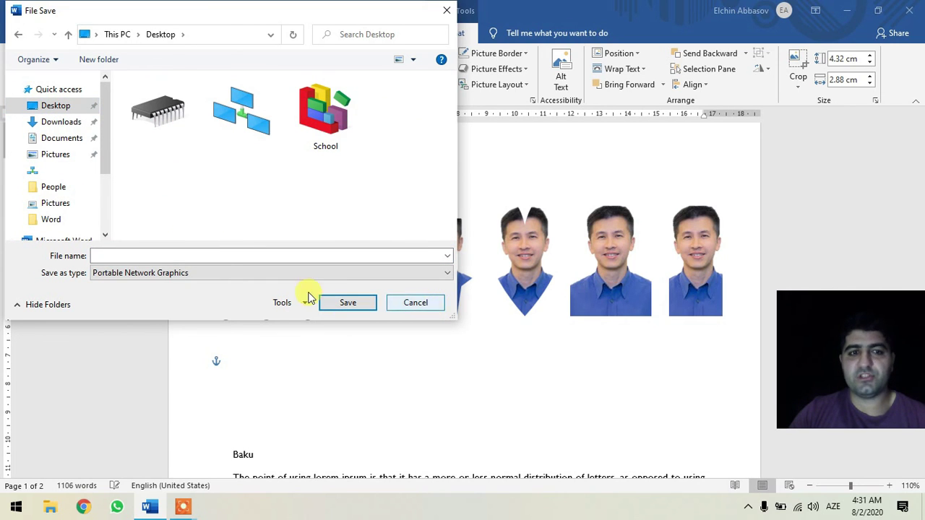
{"action": "left_click", "coordinate": [276, 253]}
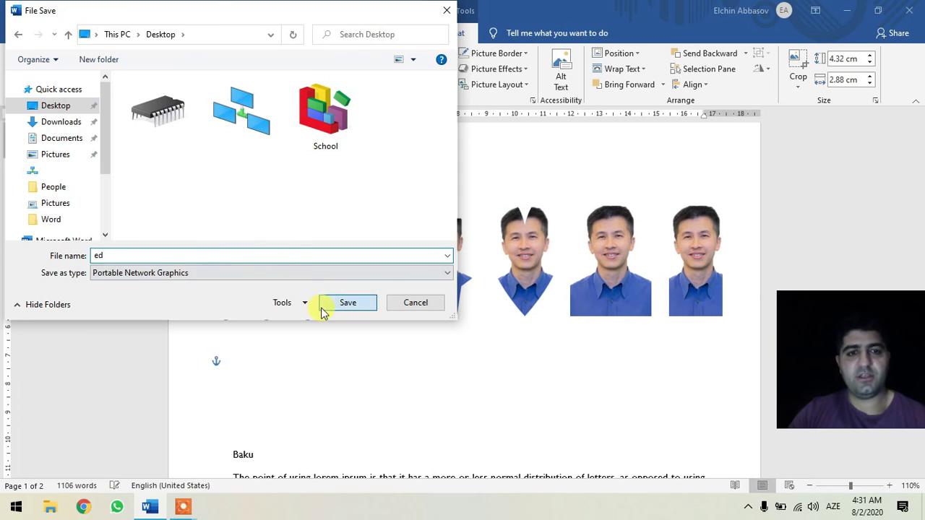
{"action": "left_click", "coordinate": [322, 306]}
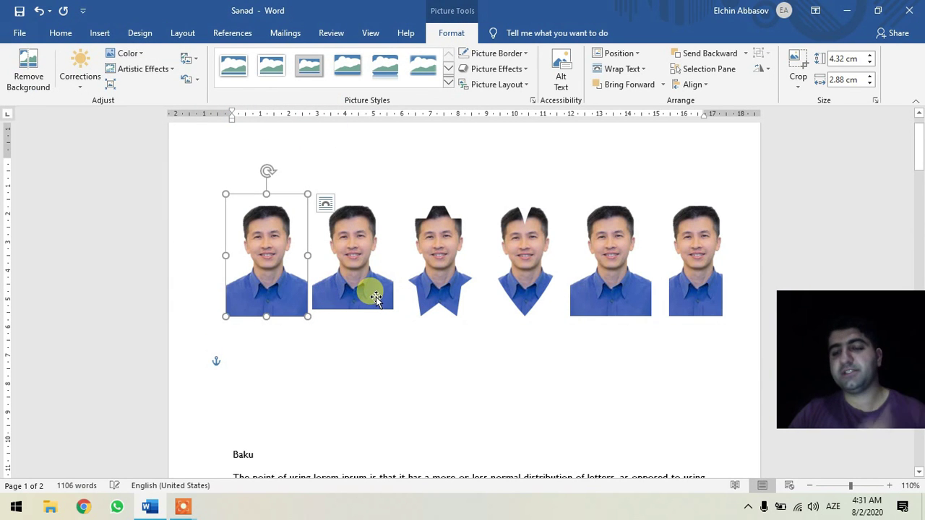
Swap the first portrait for the bald man in a black shirt photo from file.
{"action": "right_click", "coordinate": [276, 242]}
{"action": "mouse_move", "coordinate": [325, 330]}
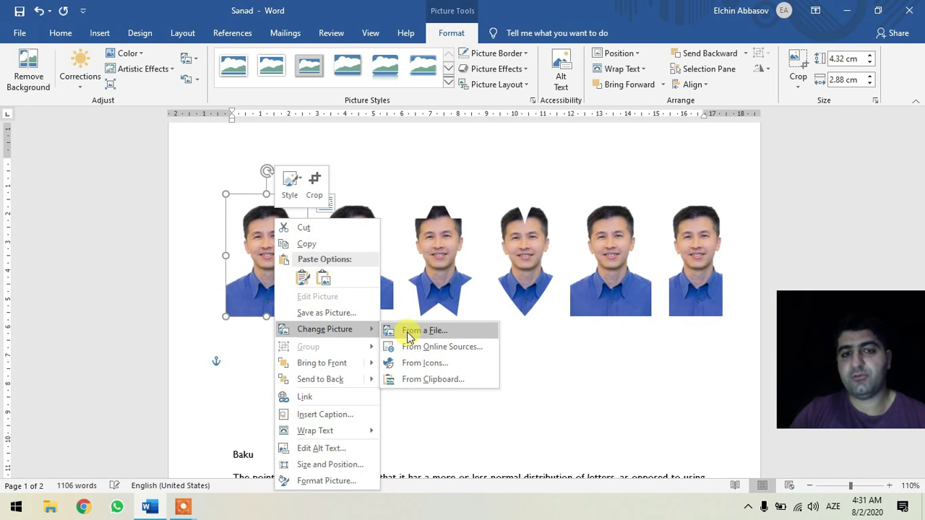
{"action": "left_click", "coordinate": [407, 332]}
{"action": "double_click", "coordinate": [321, 201]}
{"action": "left_click", "coordinate": [354, 356]}
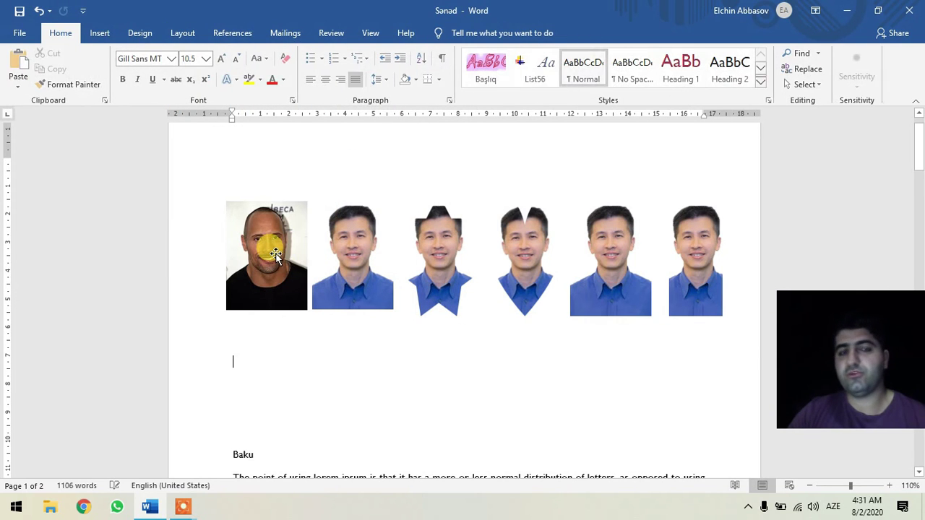
{"action": "left_click", "coordinate": [265, 248]}
Add a google.com hyperlink to the black-shirt photo at the head of the row.
{"action": "right_click", "coordinate": [266, 248]}
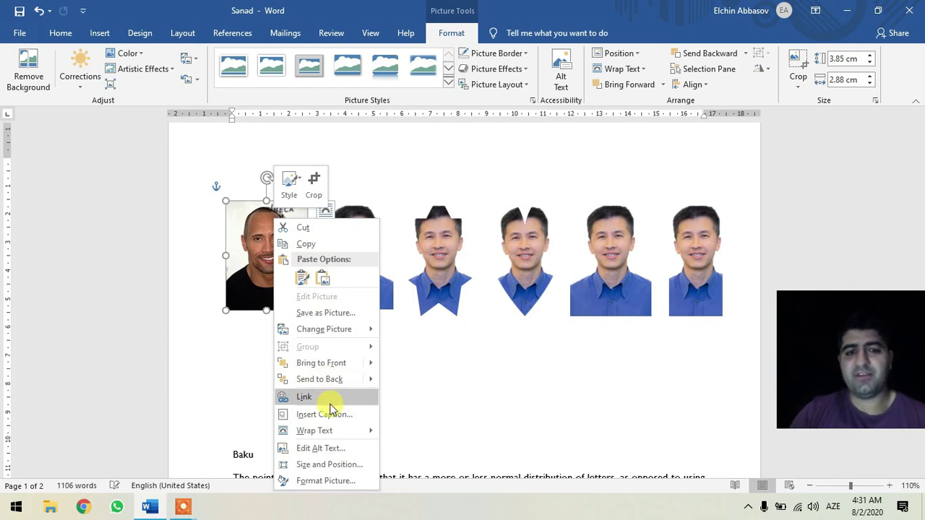
{"action": "left_click", "coordinate": [308, 399]}
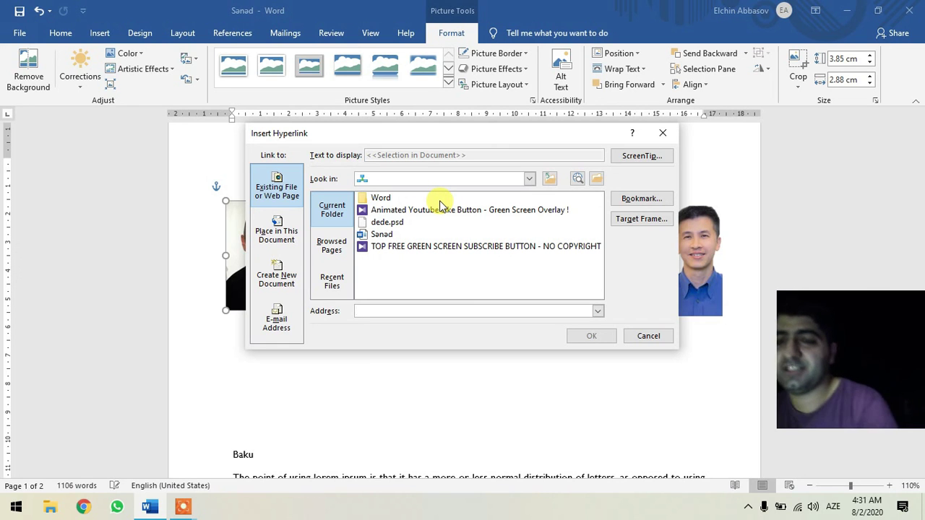
{"action": "left_click", "coordinate": [409, 307]}
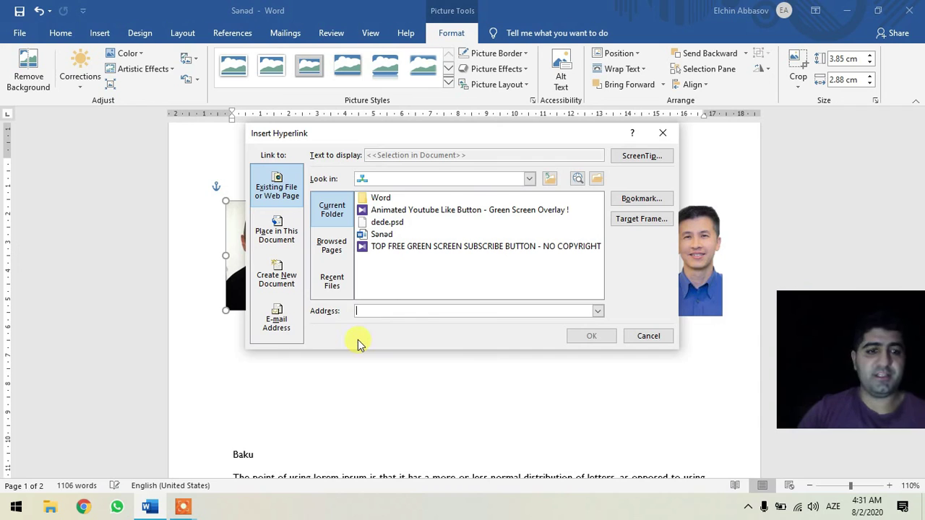
{"action": "type", "text": "google.com"}
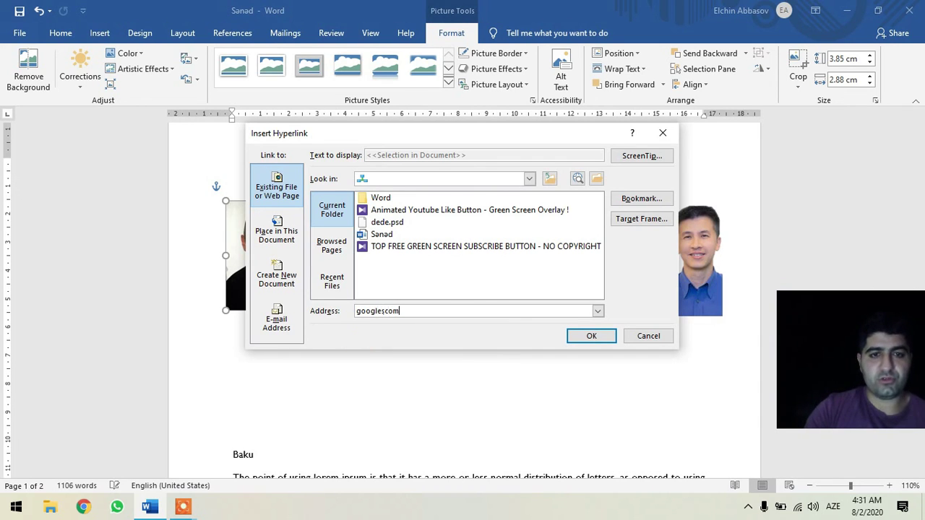
{"action": "key", "text": "BackSpace"}
{"action": "key", "text": "BackSpace"}
{"action": "key", "text": "BackSpace"}
{"action": "key", "text": "BackSpace"}
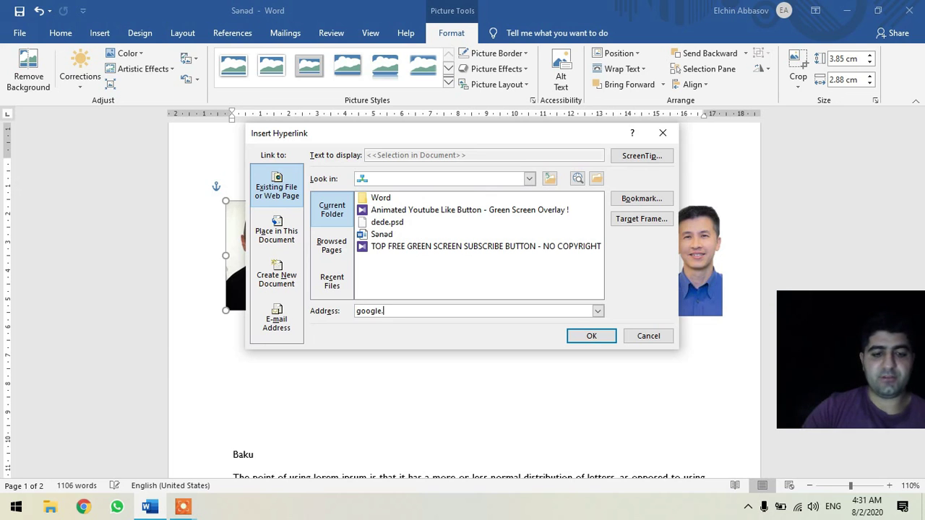
{"action": "left_click", "coordinate": [590, 335]}
{"action": "left_click", "coordinate": [497, 332]}
{"action": "left_click", "coordinate": [264, 248]}
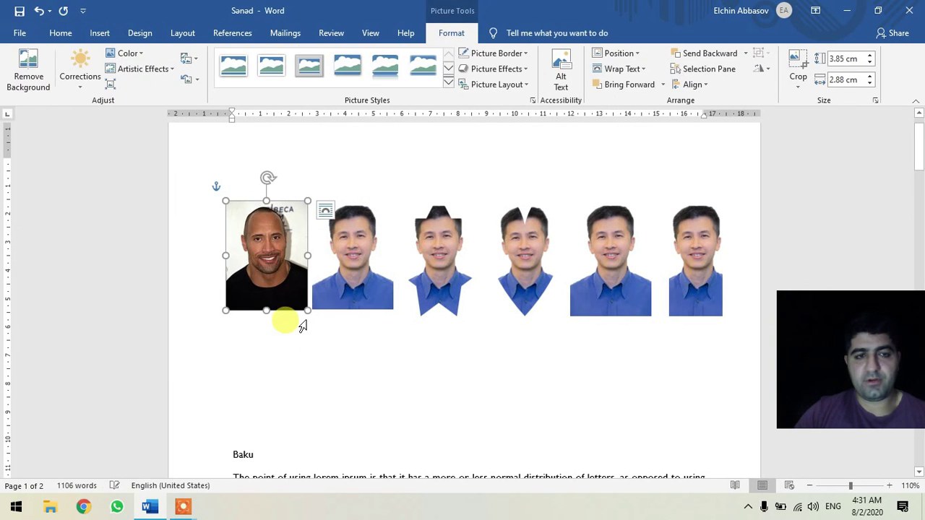
{"action": "left_click", "coordinate": [325, 210]}
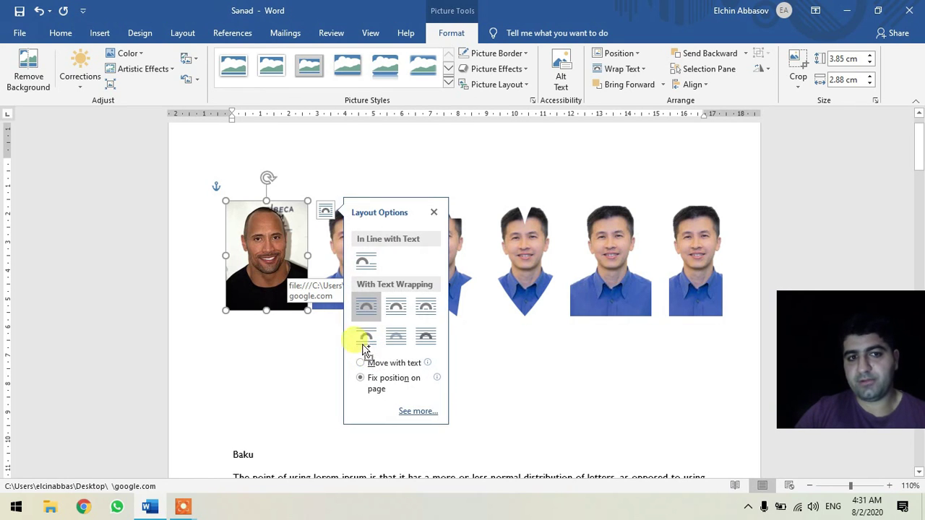
{"action": "left_click", "coordinate": [293, 326]}
{"action": "left_click", "coordinate": [283, 266], "text": "ctrl"}
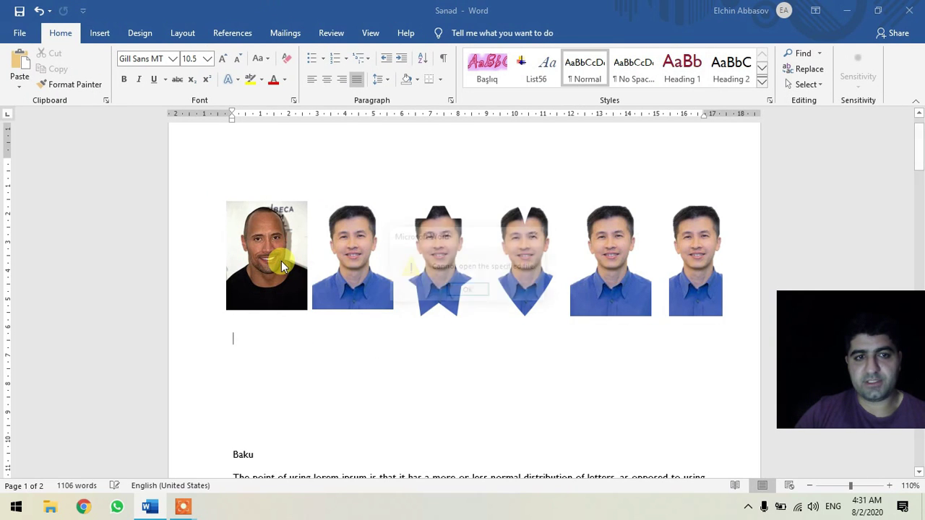
{"action": "left_click", "coordinate": [470, 289]}
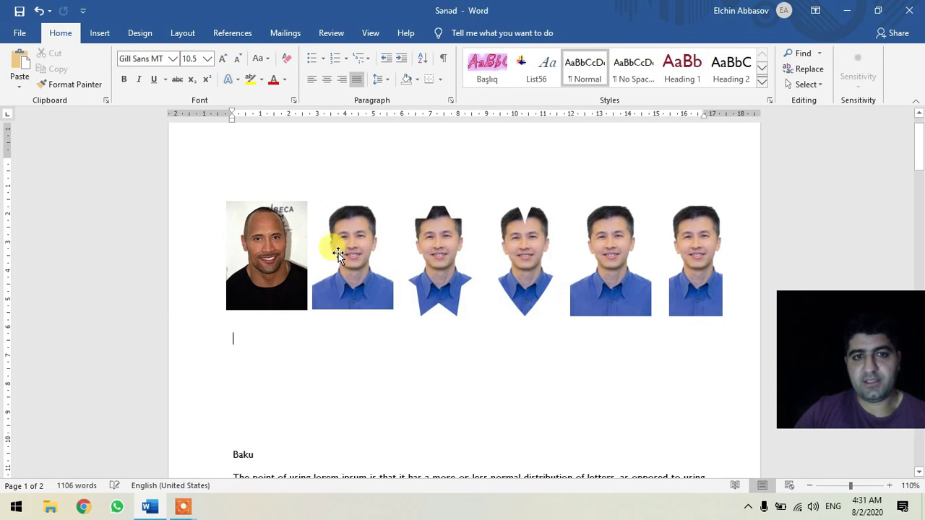
{"action": "left_click", "coordinate": [292, 267], "text": "ctrl"}
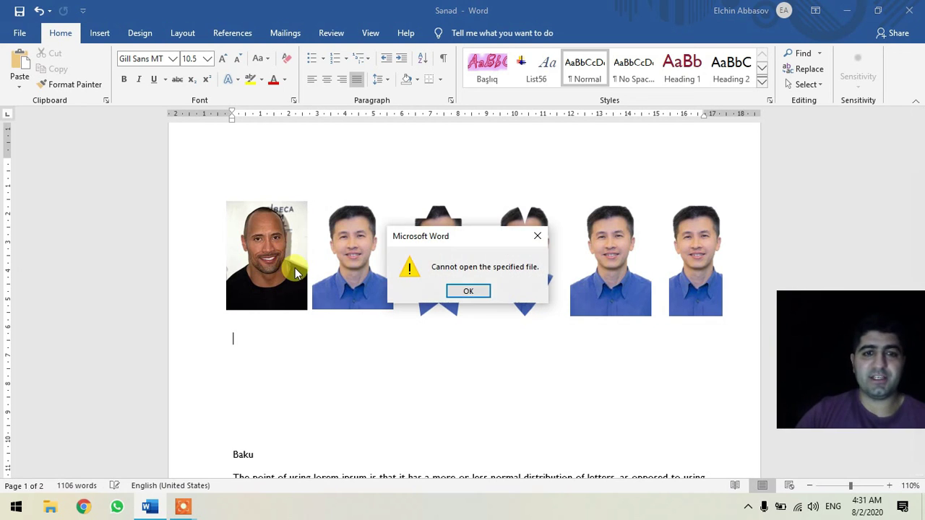
{"action": "left_click", "coordinate": [491, 292]}
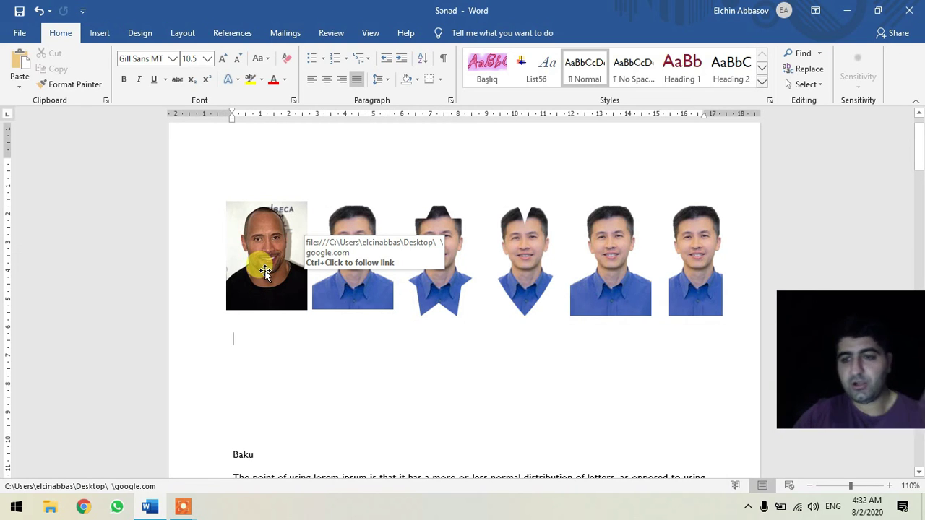
{"action": "left_click", "coordinate": [83, 508]}
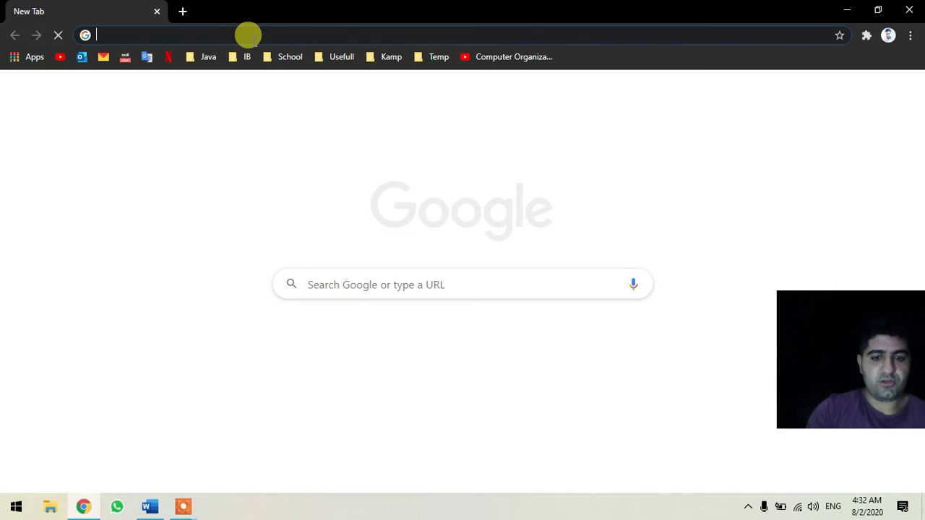
Load youtube.com in Chrome, select its address, and return to the Word document.
{"action": "type", "text": "youtube.com"}
{"action": "key", "text": "Return"}
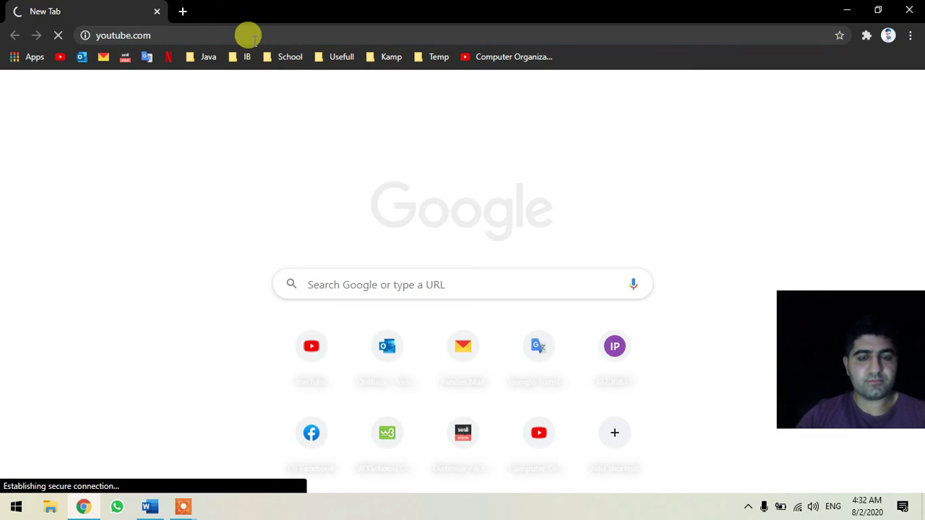
{"action": "left_click", "coordinate": [211, 35]}
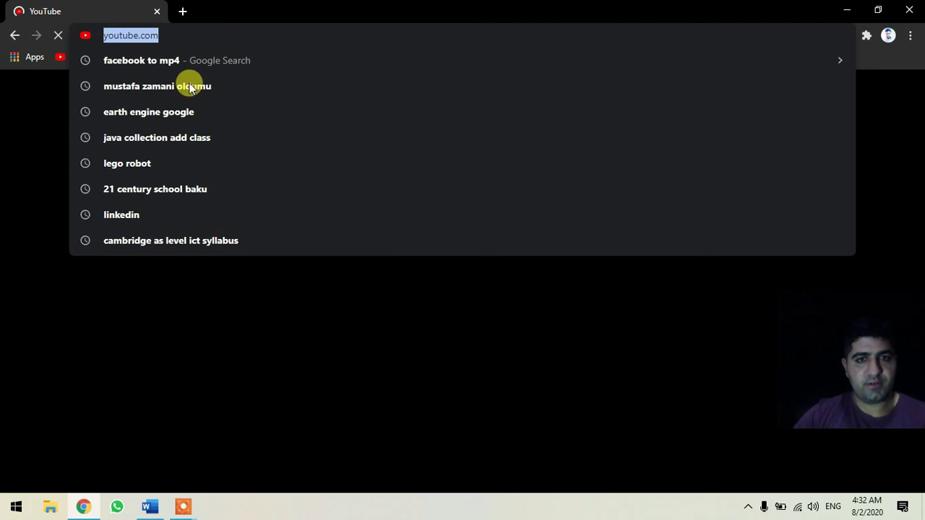
{"action": "key", "text": "alt+Tab"}
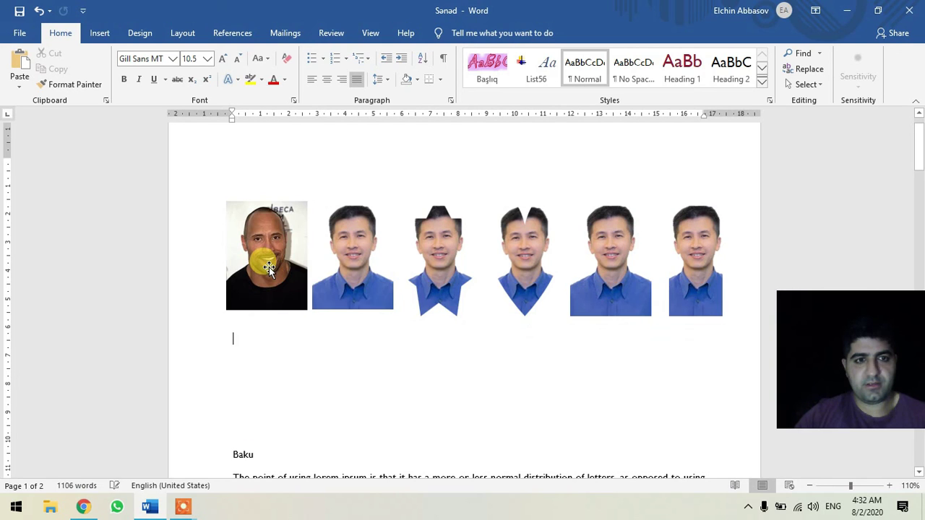
{"action": "right_click", "coordinate": [268, 267]}
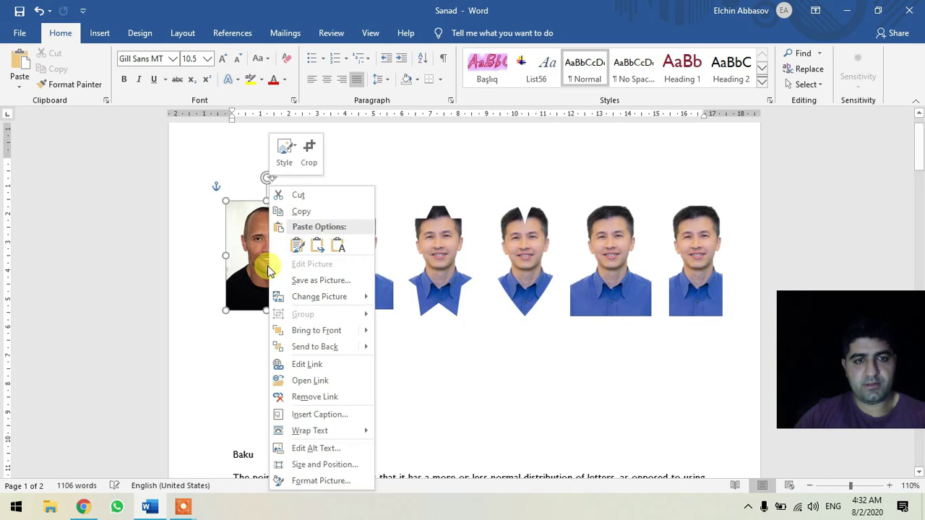
{"action": "left_click", "coordinate": [303, 398]}
{"action": "right_click", "coordinate": [262, 308]}
{"action": "left_click", "coordinate": [311, 394]}
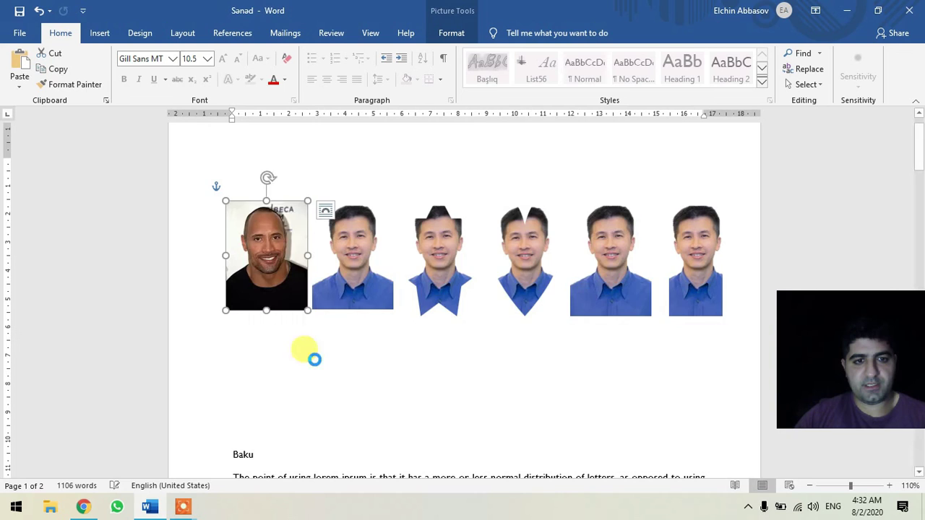
{"action": "type", "text": "https://www.youtube.com/"}
{"action": "left_click", "coordinate": [593, 337]}
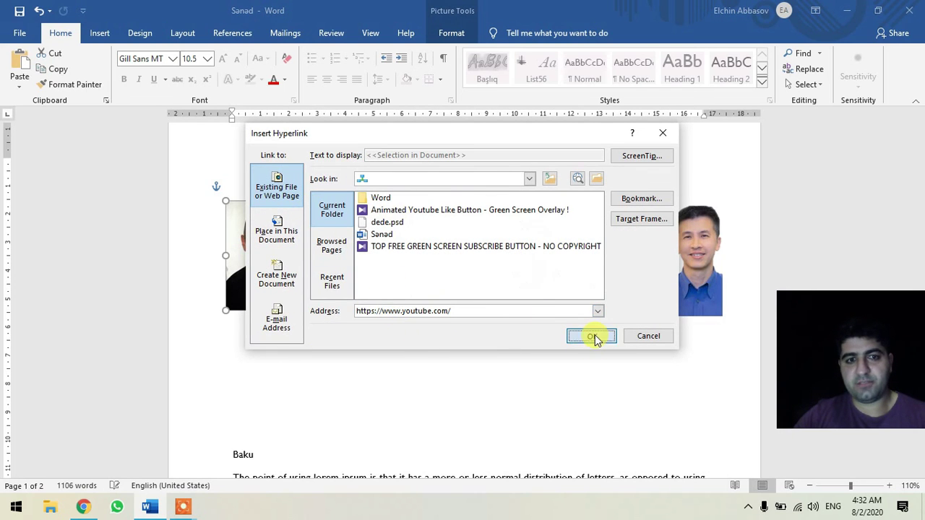
{"action": "left_click", "coordinate": [320, 361]}
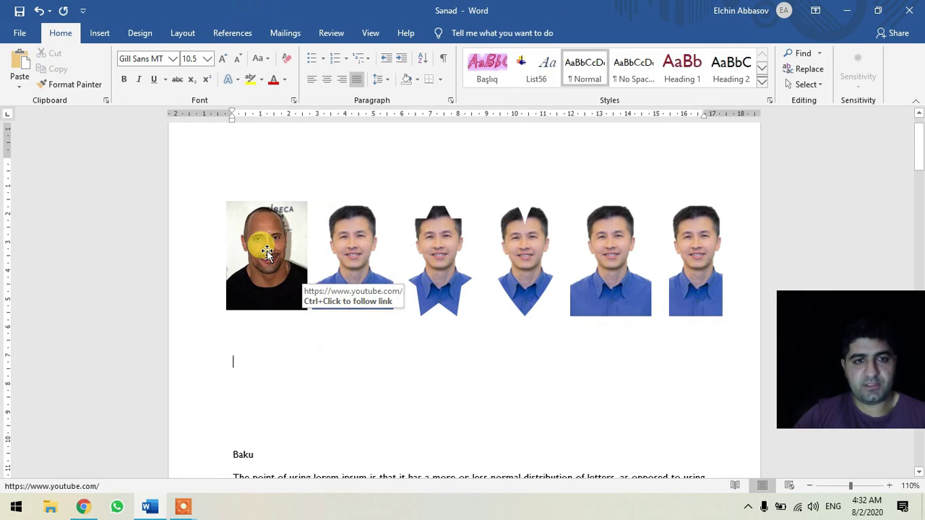
Test the photo's YouTube link in Edge, then close the browser.
{"action": "left_click", "coordinate": [268, 257], "text": "ctrl"}
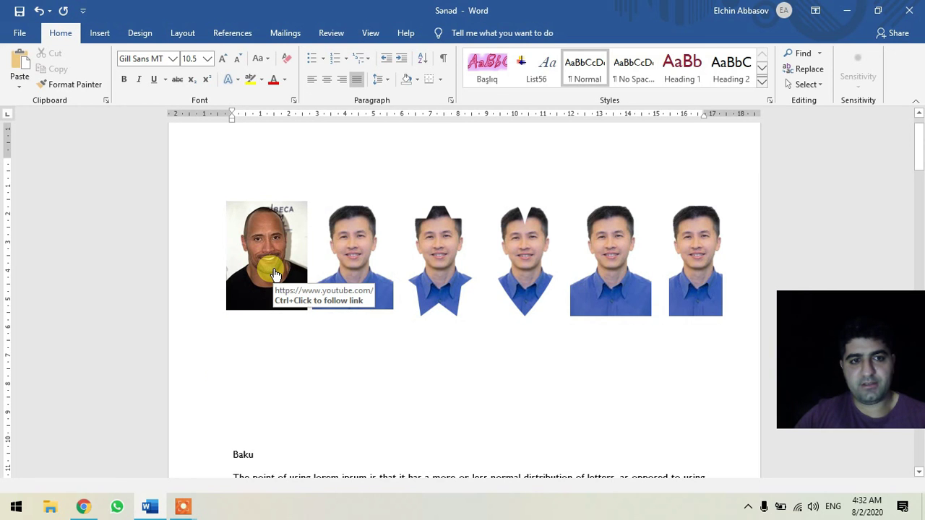
{"action": "left_click", "coordinate": [233, 373]}
{"action": "mouse_move", "coordinate": [83, 508]}
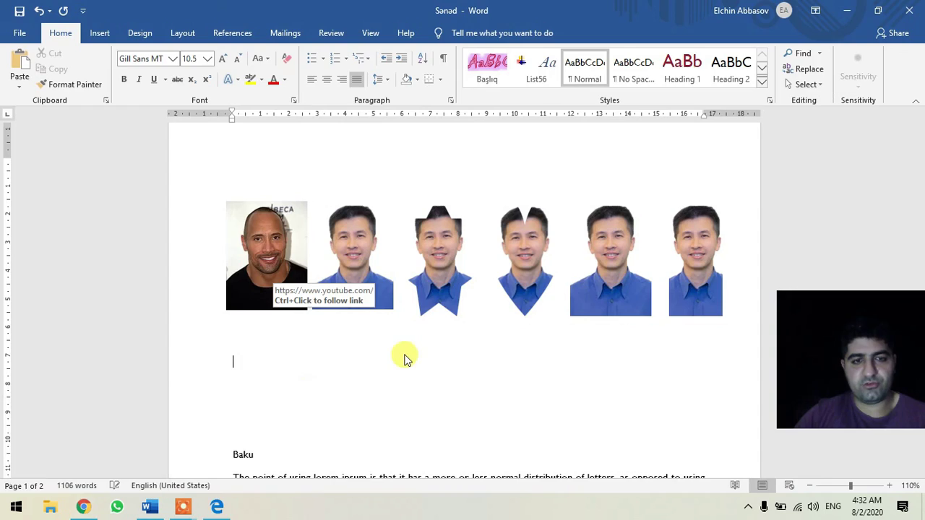
{"action": "left_click", "coordinate": [216, 507]}
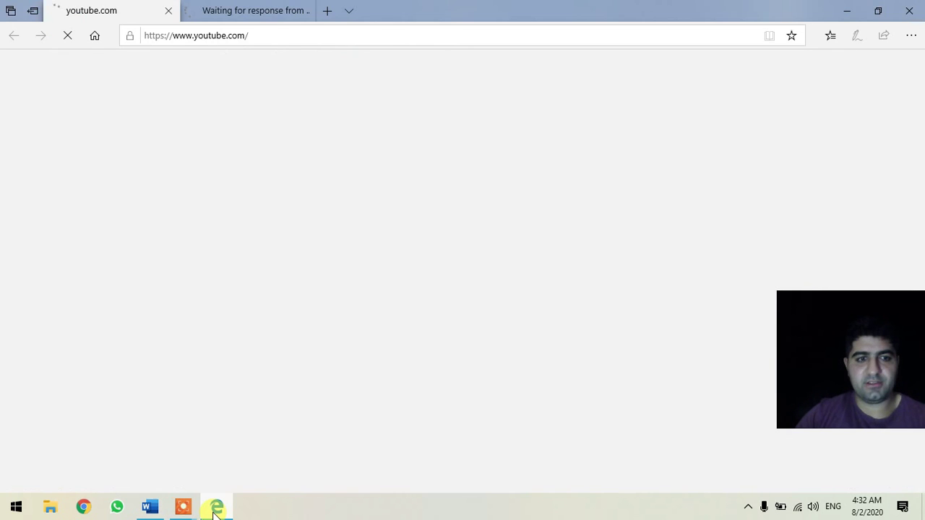
{"action": "left_click", "coordinate": [909, 10]}
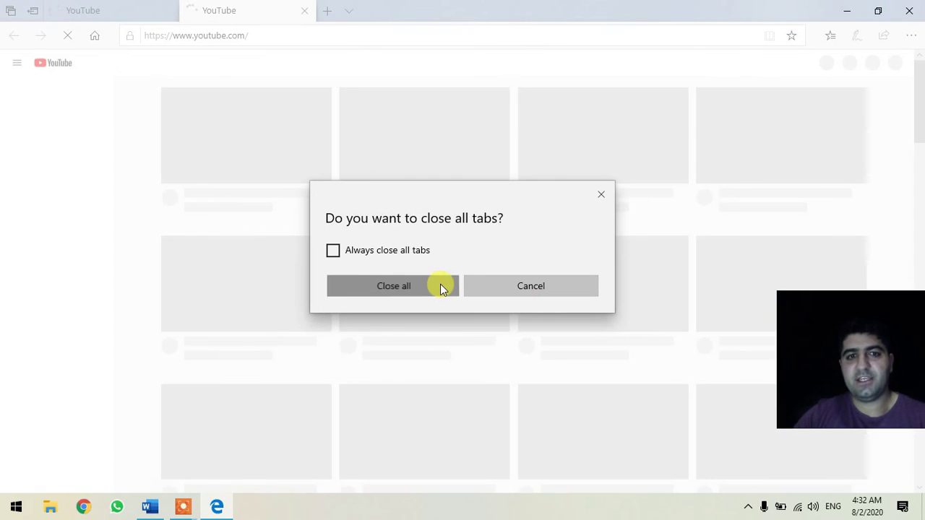
{"action": "left_click", "coordinate": [440, 284]}
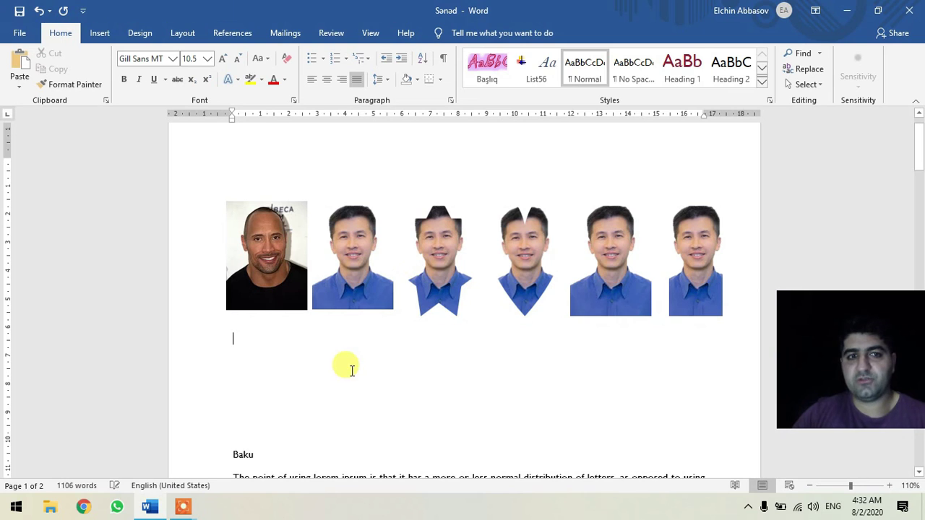
Give the first photo a faint shadow with 57% transparency and 4 pt blur.
{"action": "left_click", "coordinate": [262, 268]}
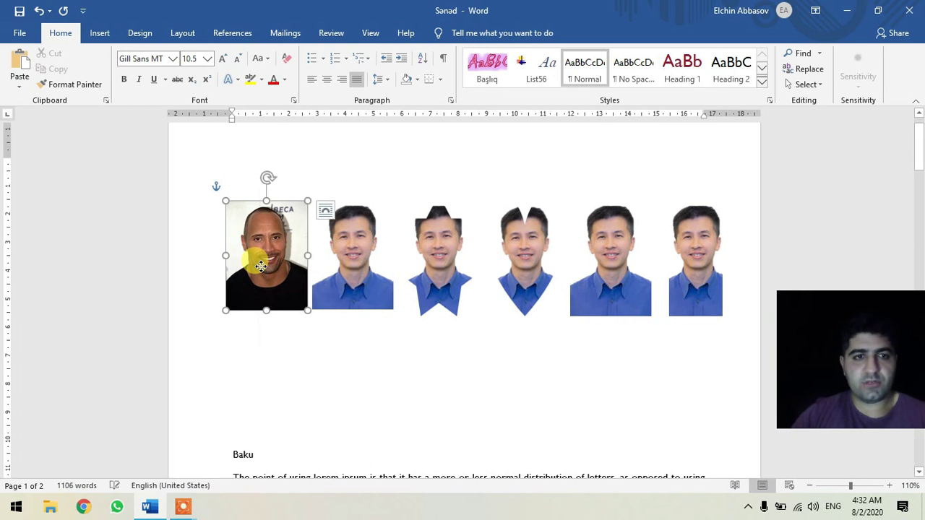
{"action": "right_click", "coordinate": [265, 271]}
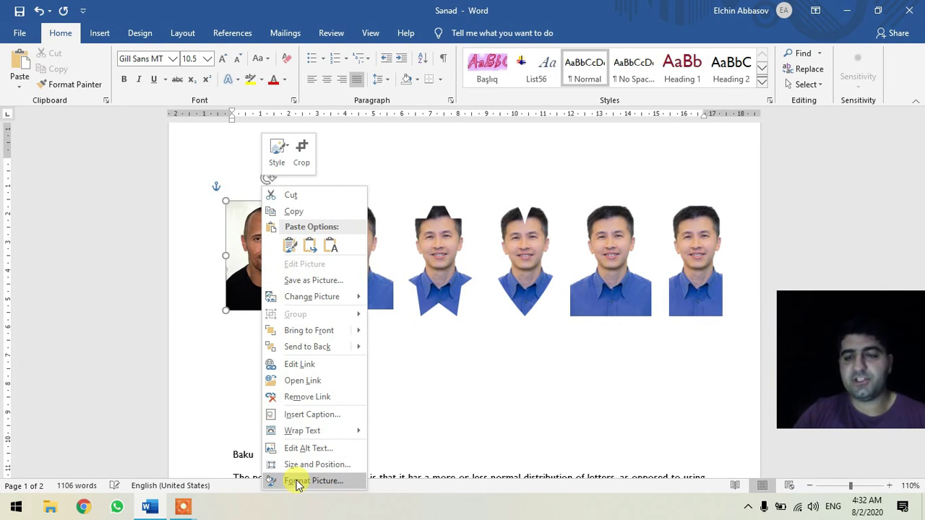
{"action": "left_click", "coordinate": [299, 481]}
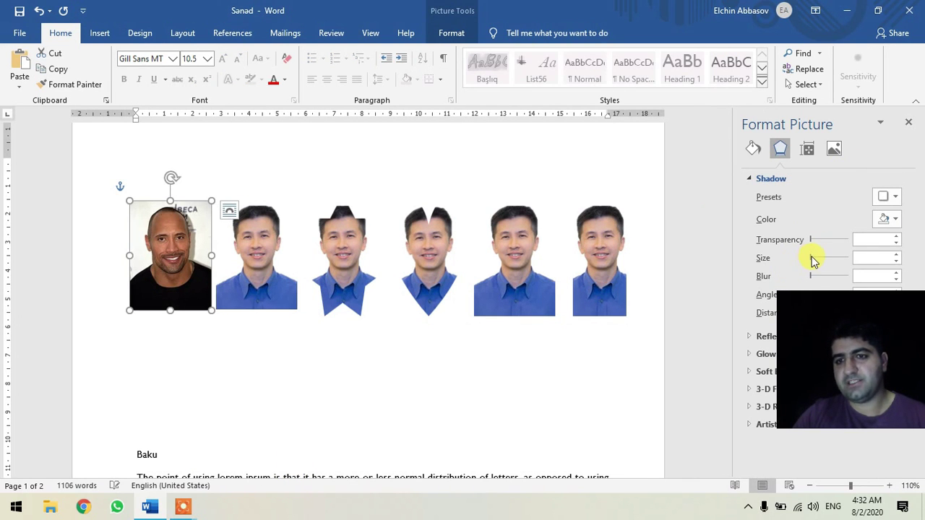
{"action": "left_click_drag", "start_coordinate": [828, 261], "coordinate": [806, 264]}
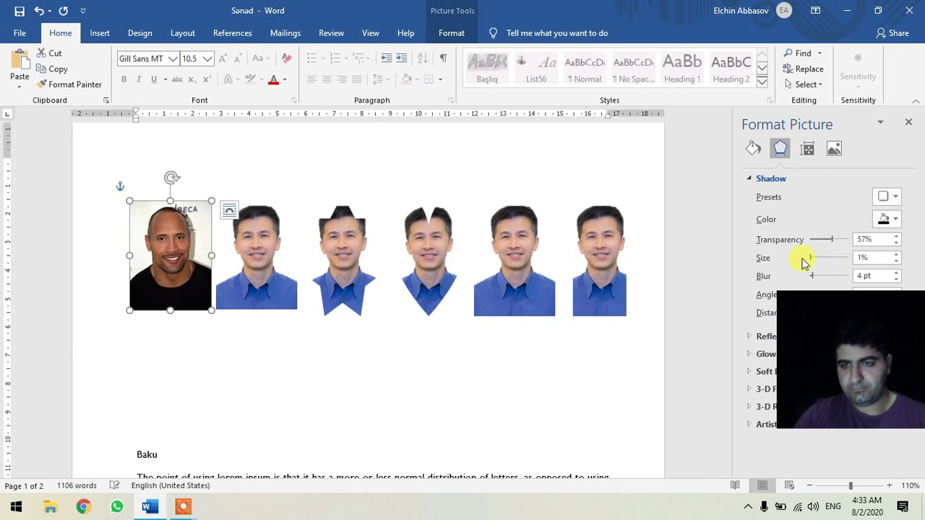
{"action": "left_click", "coordinate": [833, 148]}
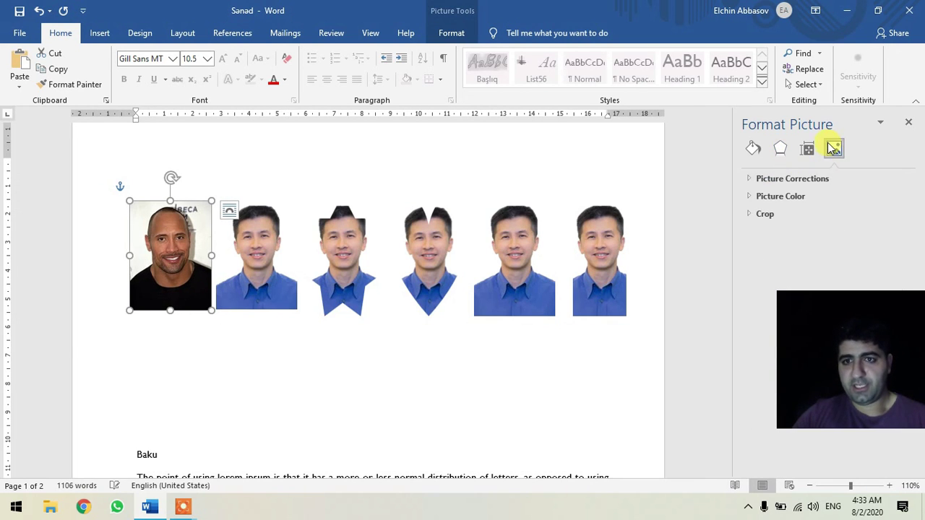
{"action": "left_click", "coordinate": [808, 148]}
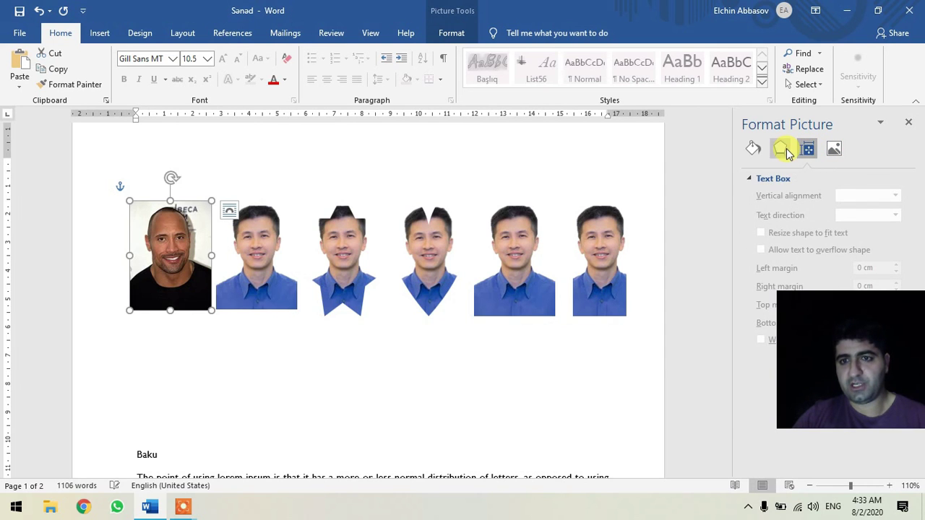
{"action": "left_click", "coordinate": [780, 148]}
{"action": "left_click", "coordinate": [912, 127]}
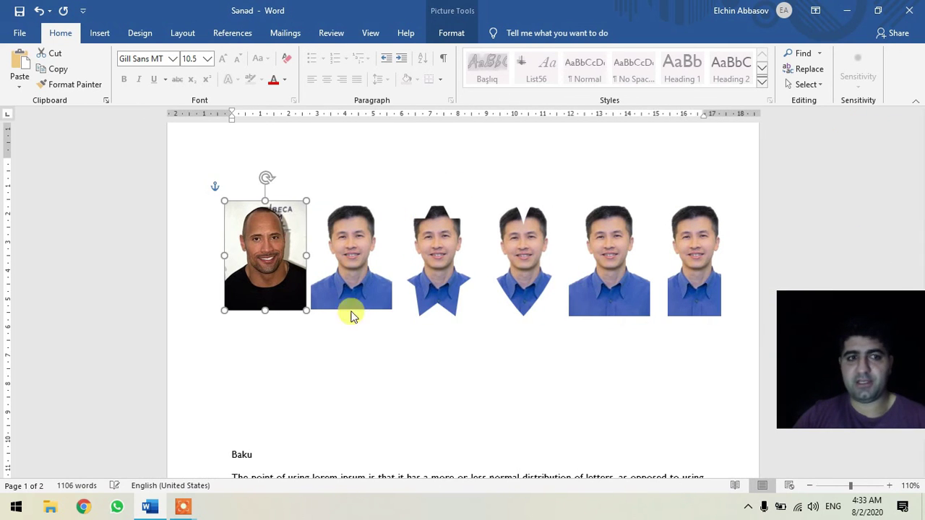
{"action": "left_click", "coordinate": [364, 363]}
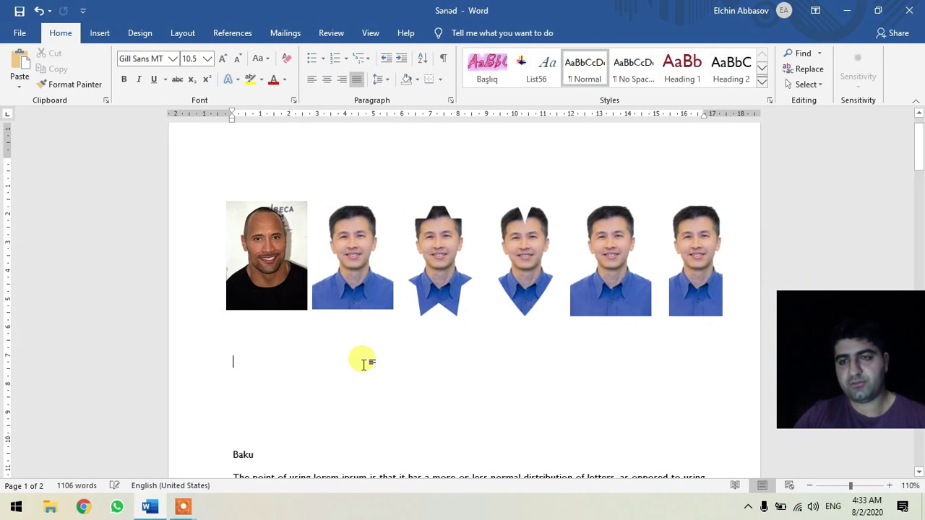